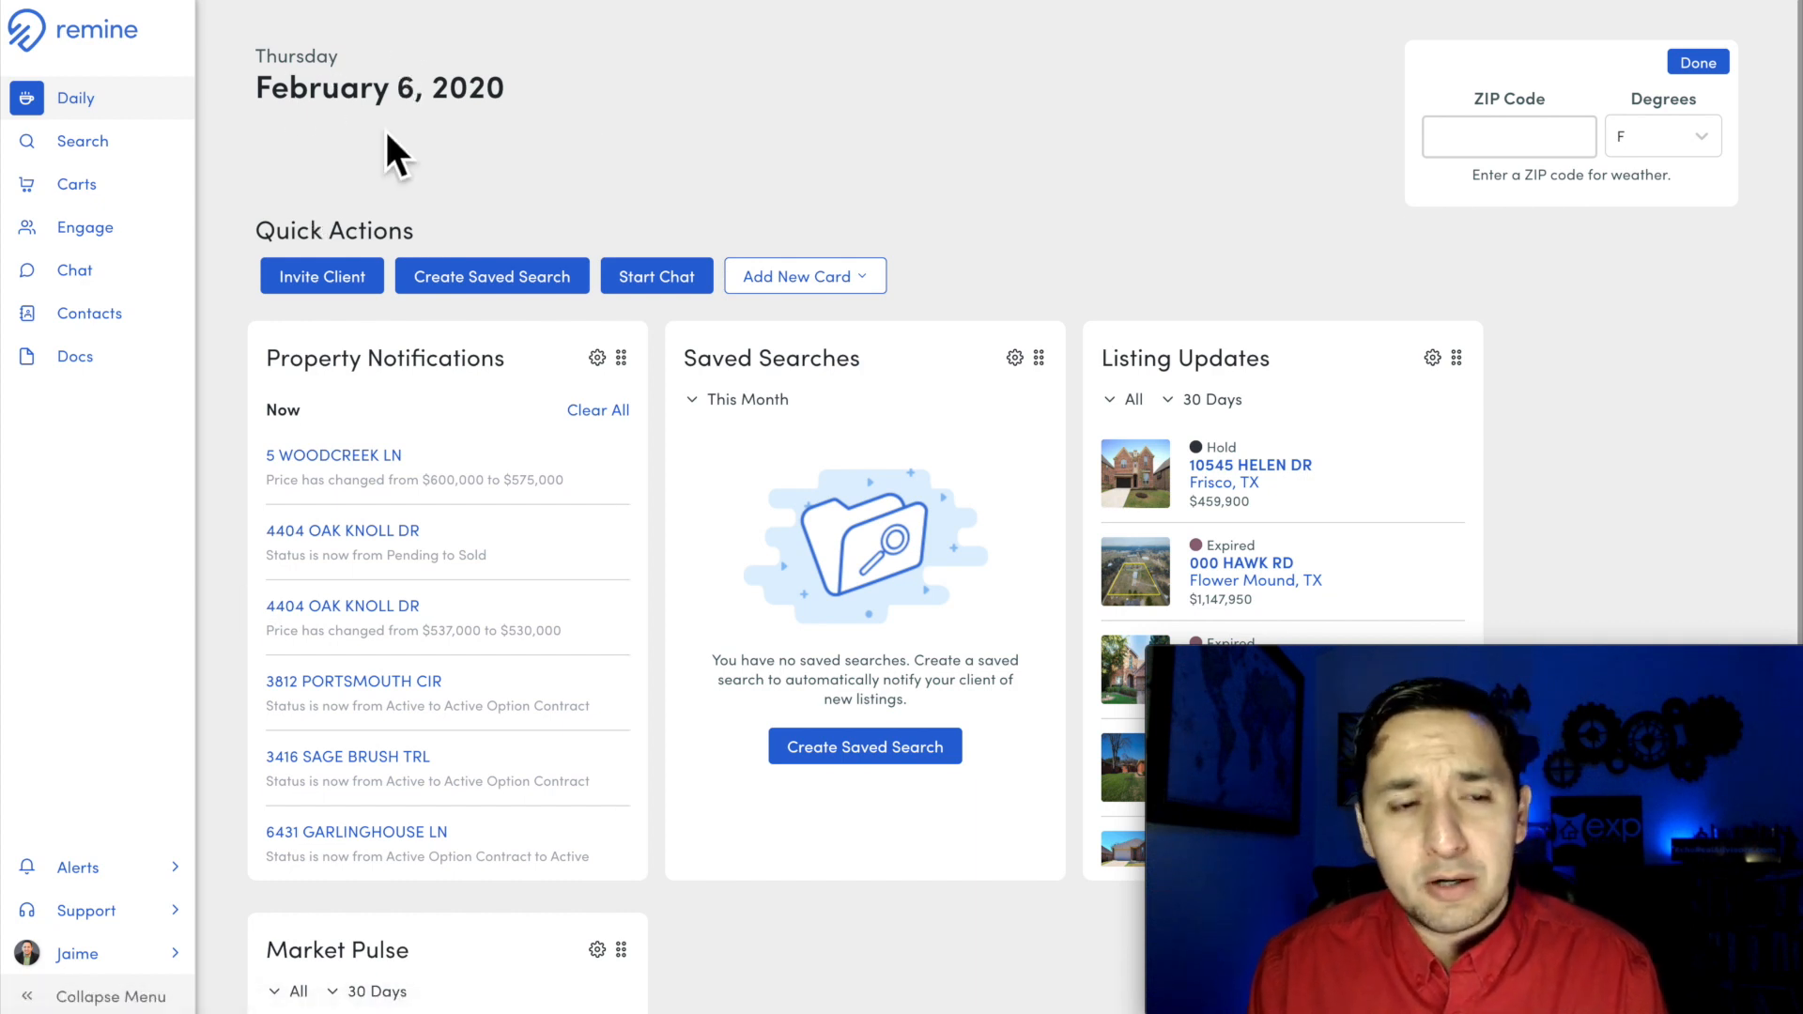
Step: Open the property search map and survey the Dallas–Fort Worth area, from the northern suburbs around Frisco and Plano down to Dallas
left_click(86, 150)
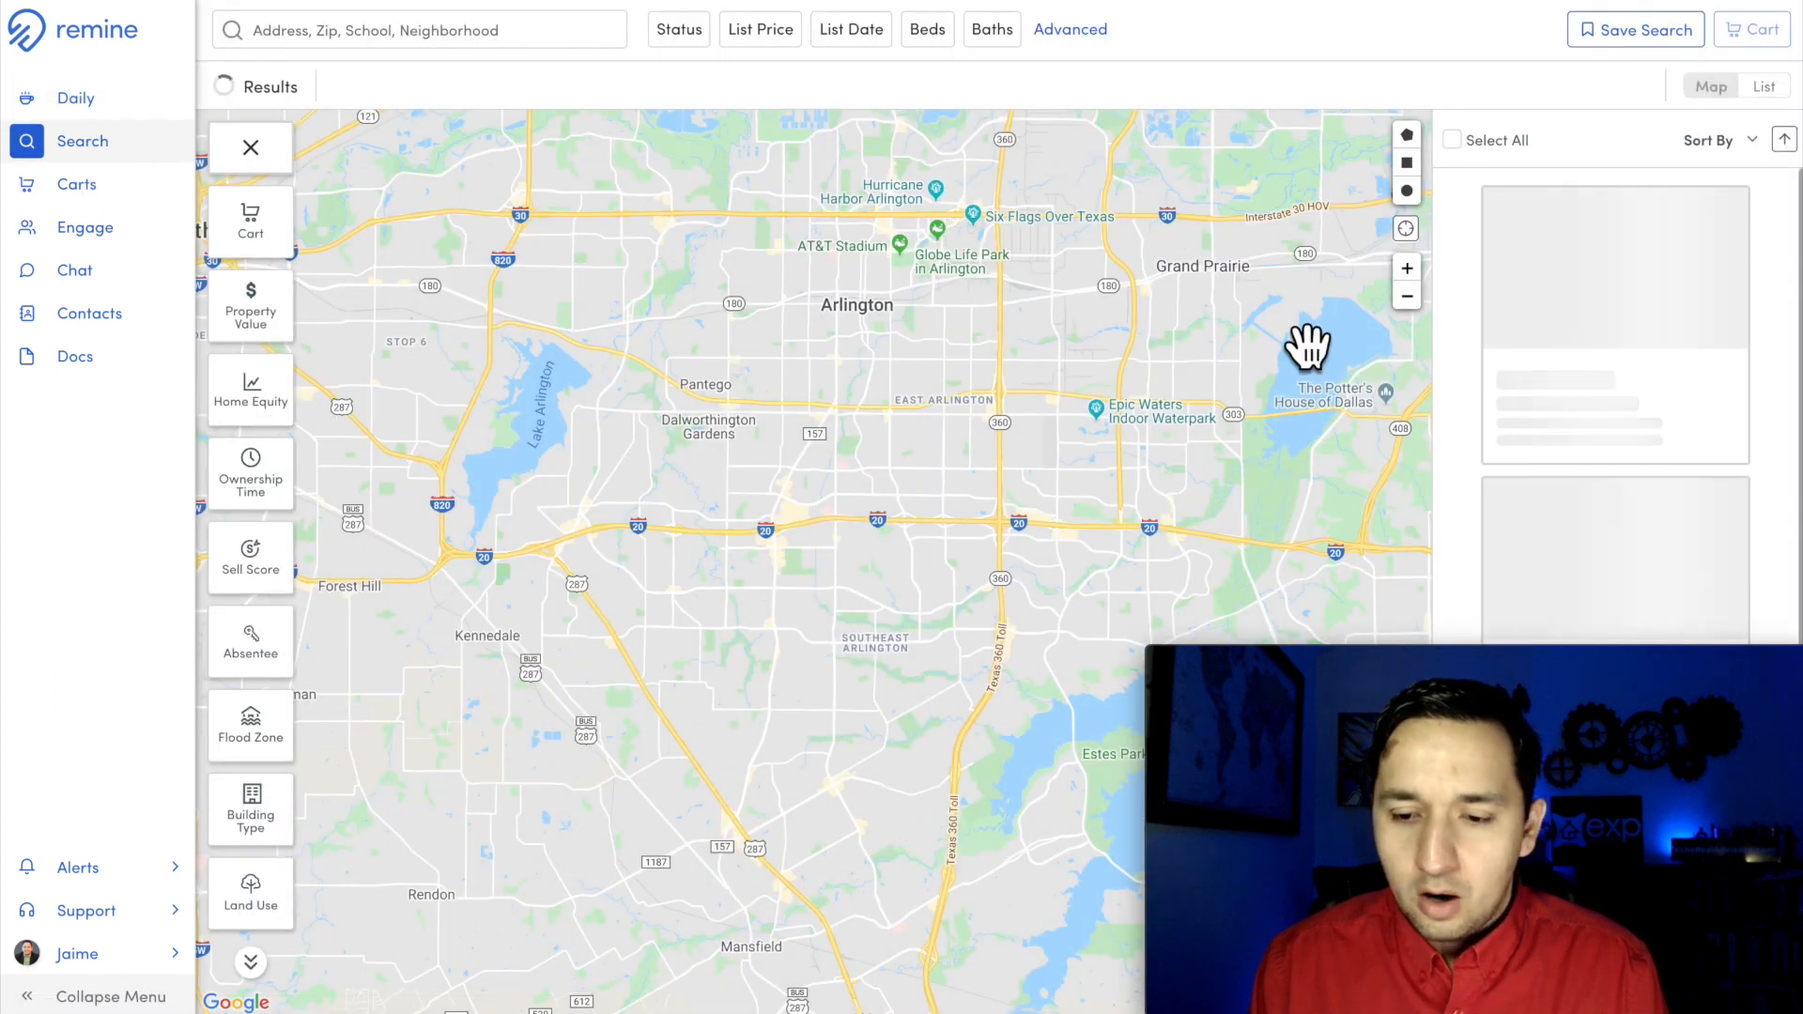
left_click(1407, 298)
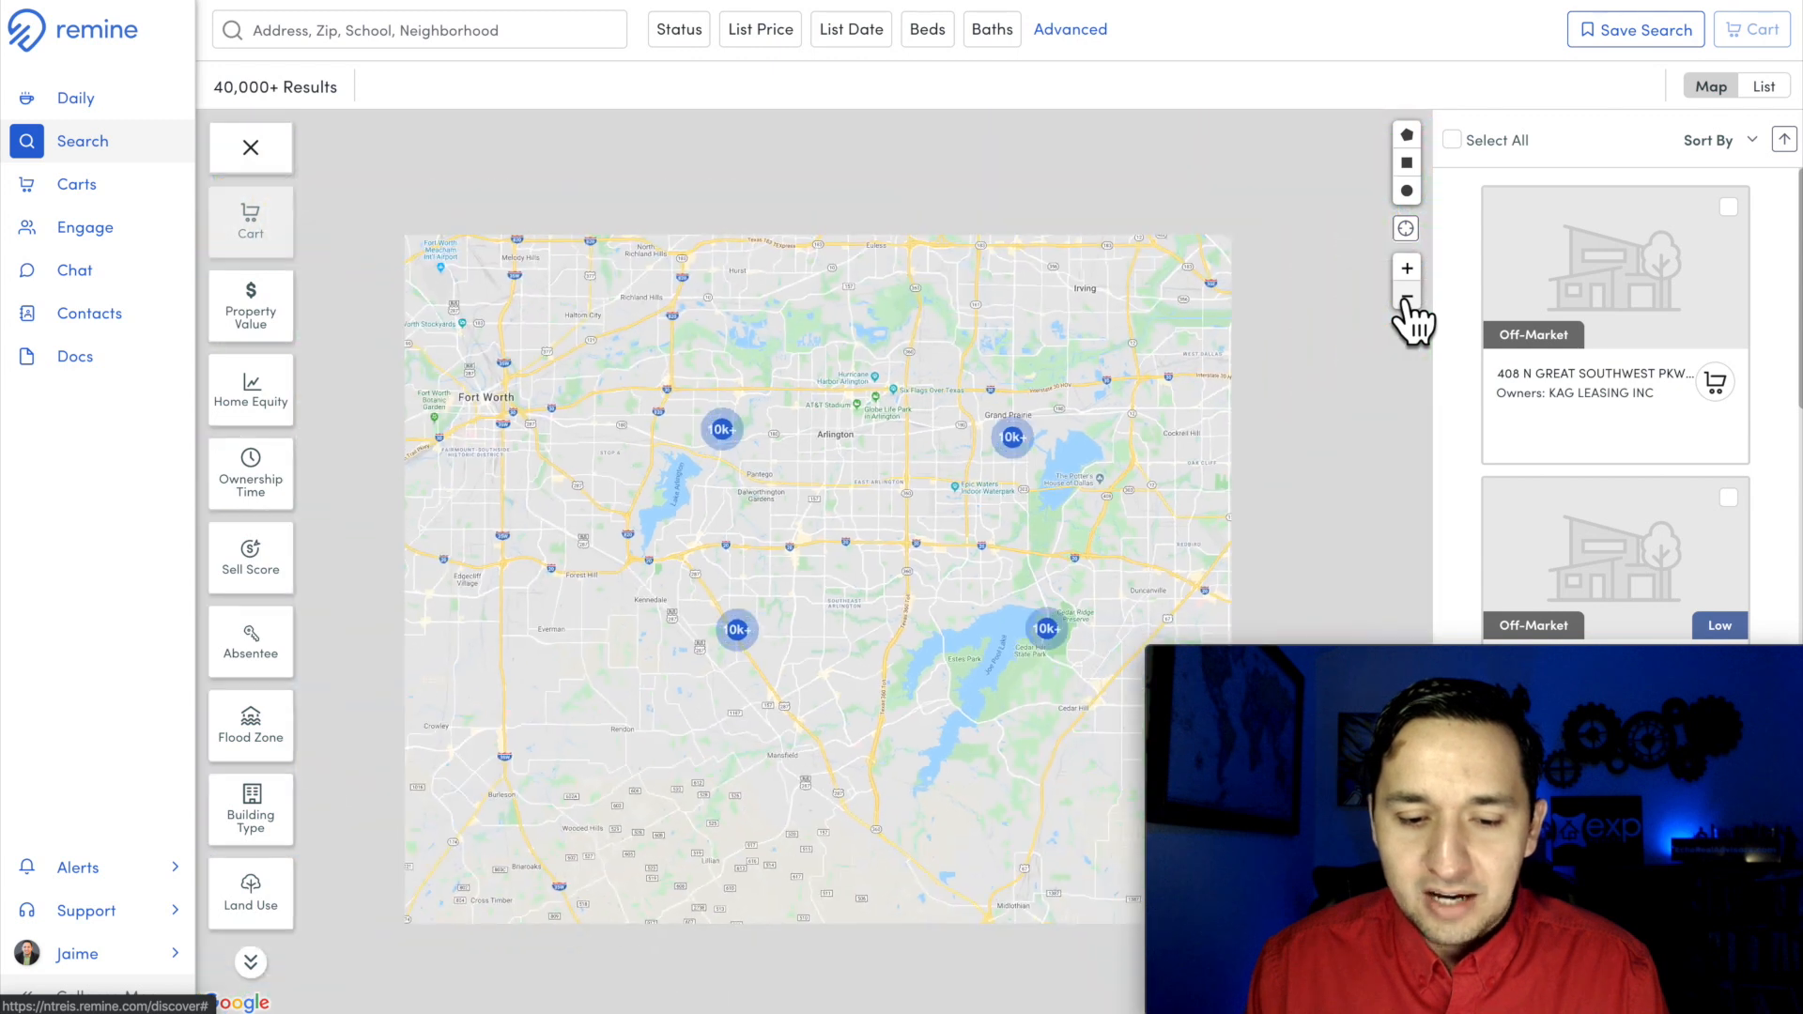
left_click(1407, 298)
left_click_drag(1158, 298, 1039, 390)
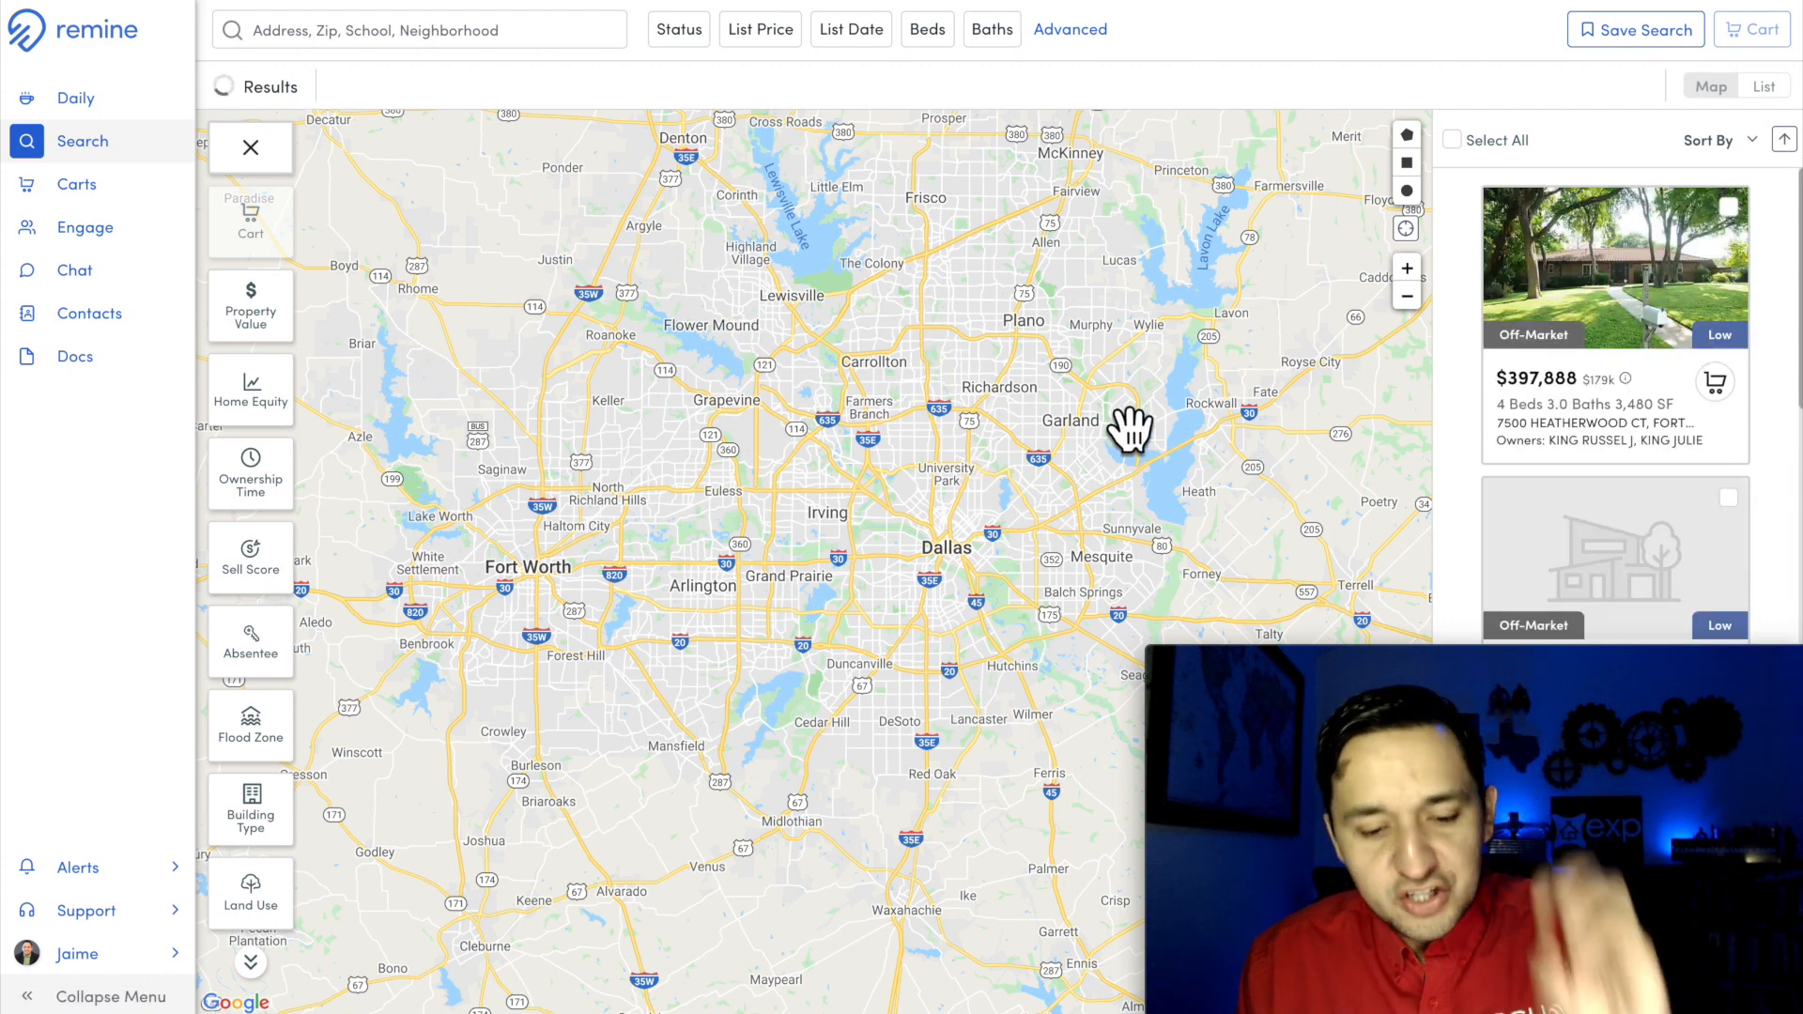
left_click(1407, 295)
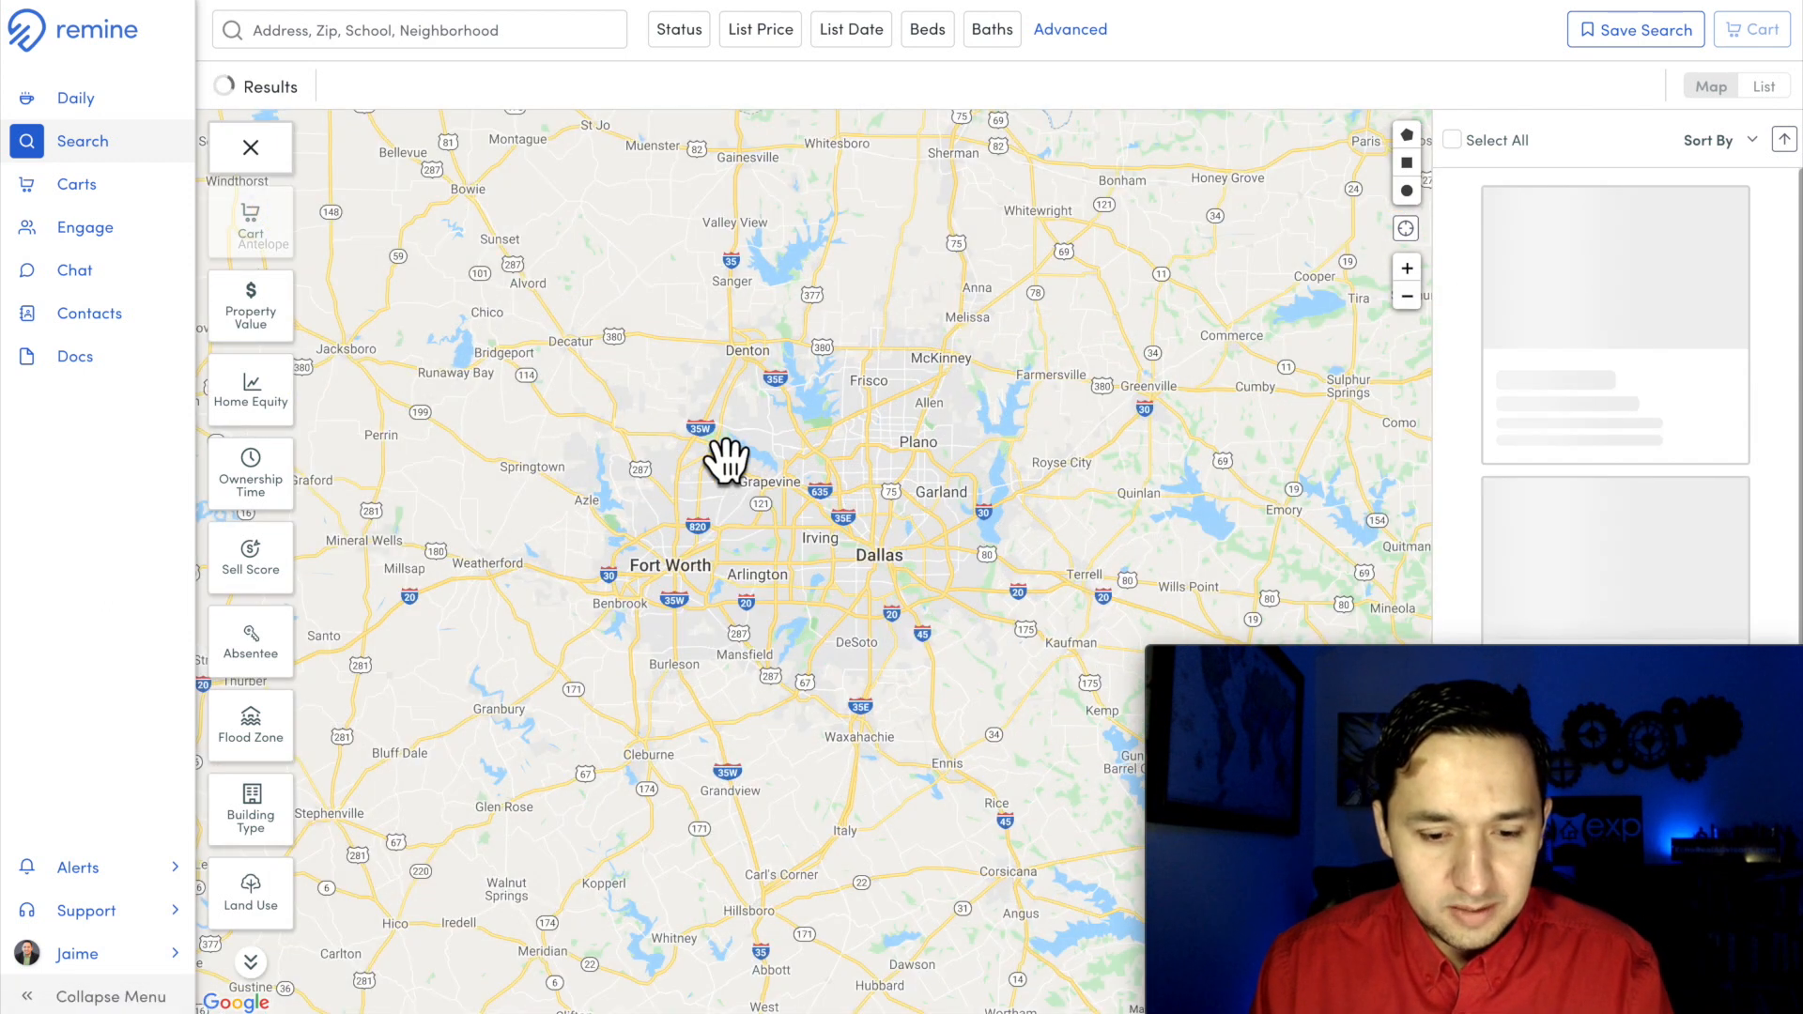
scroll(890, 488, "up", 1)
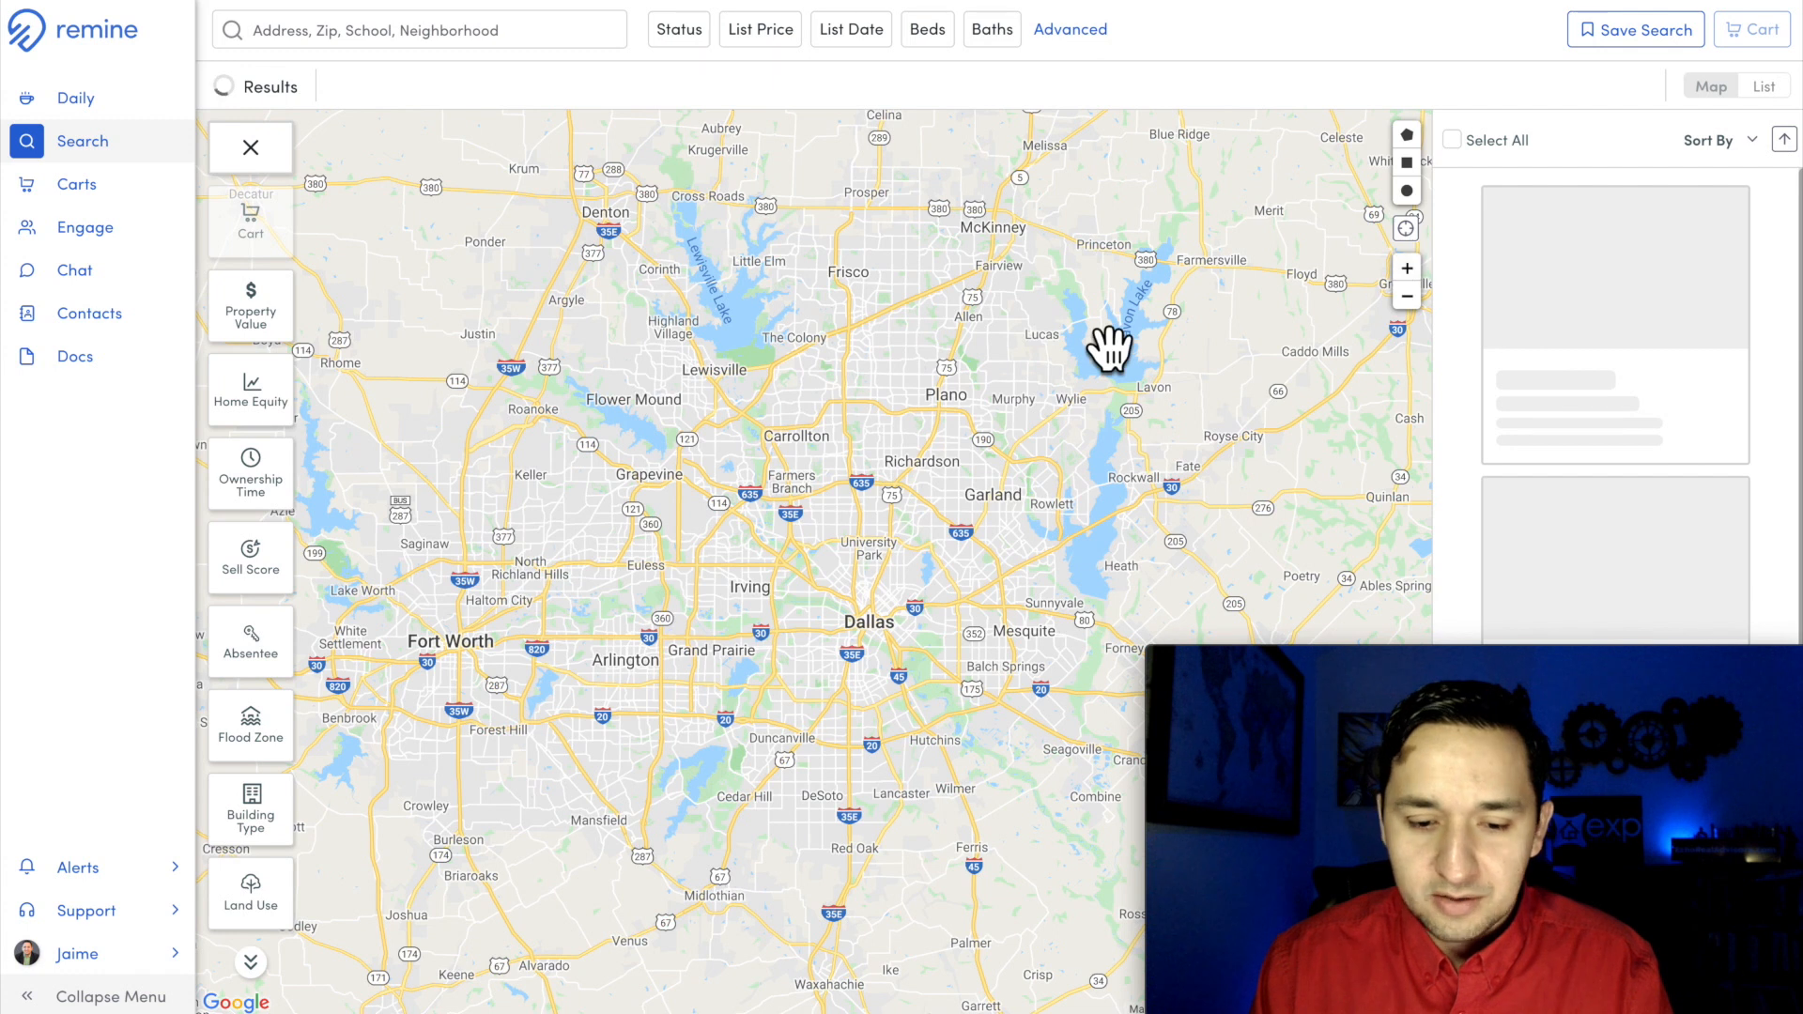
scroll(1106, 342, "up", 1)
left_click_drag(910, 423, 1024, 425)
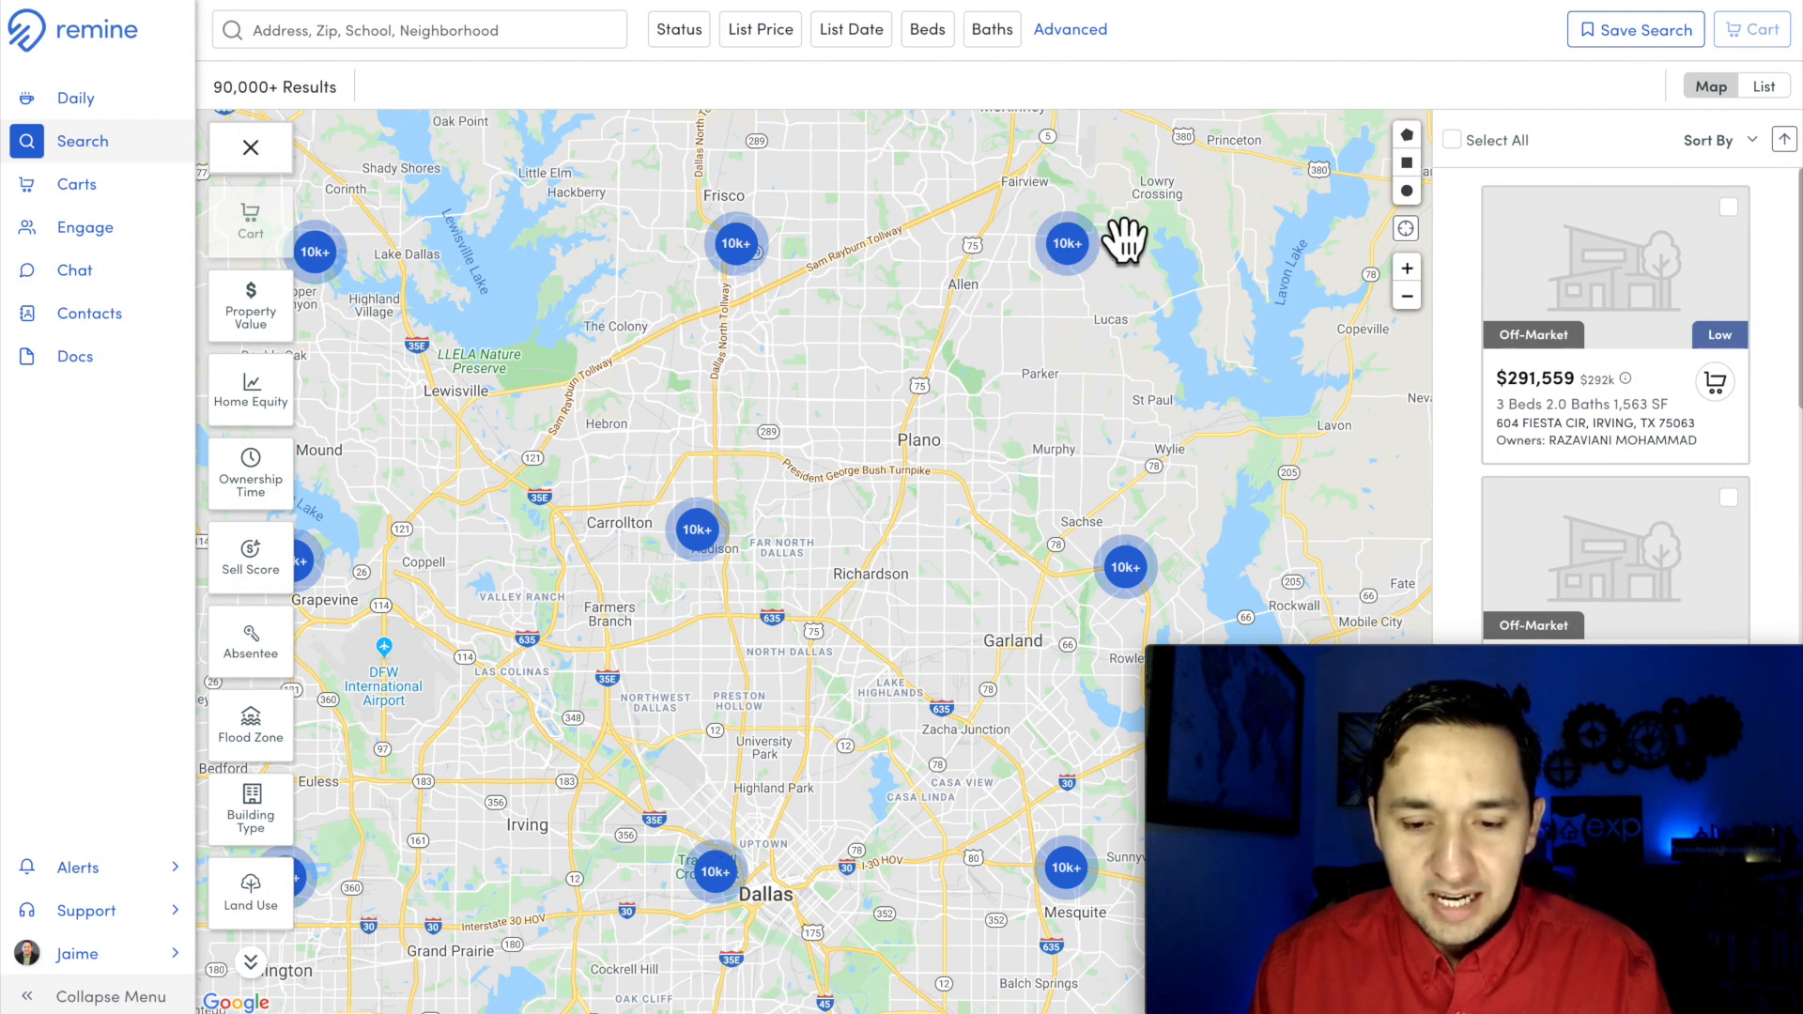
left_click_drag(825, 366, 845, 545)
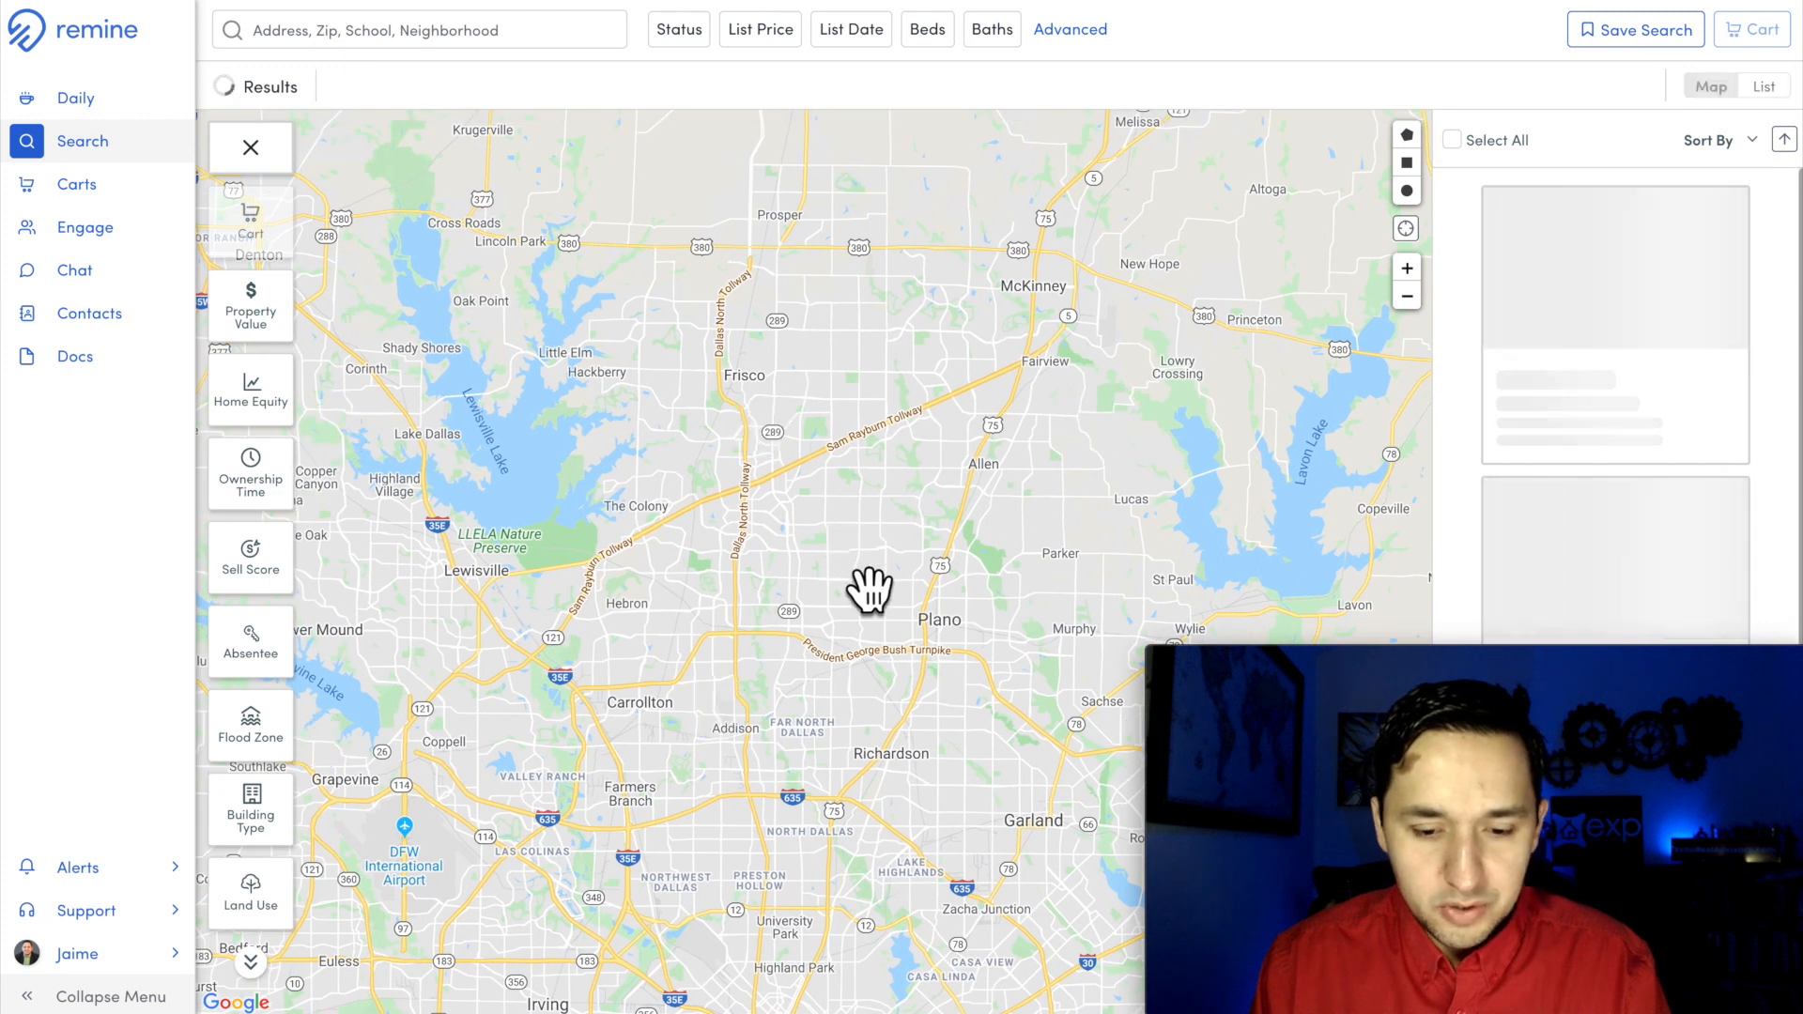
left_click_drag(804, 761, 903, 282)
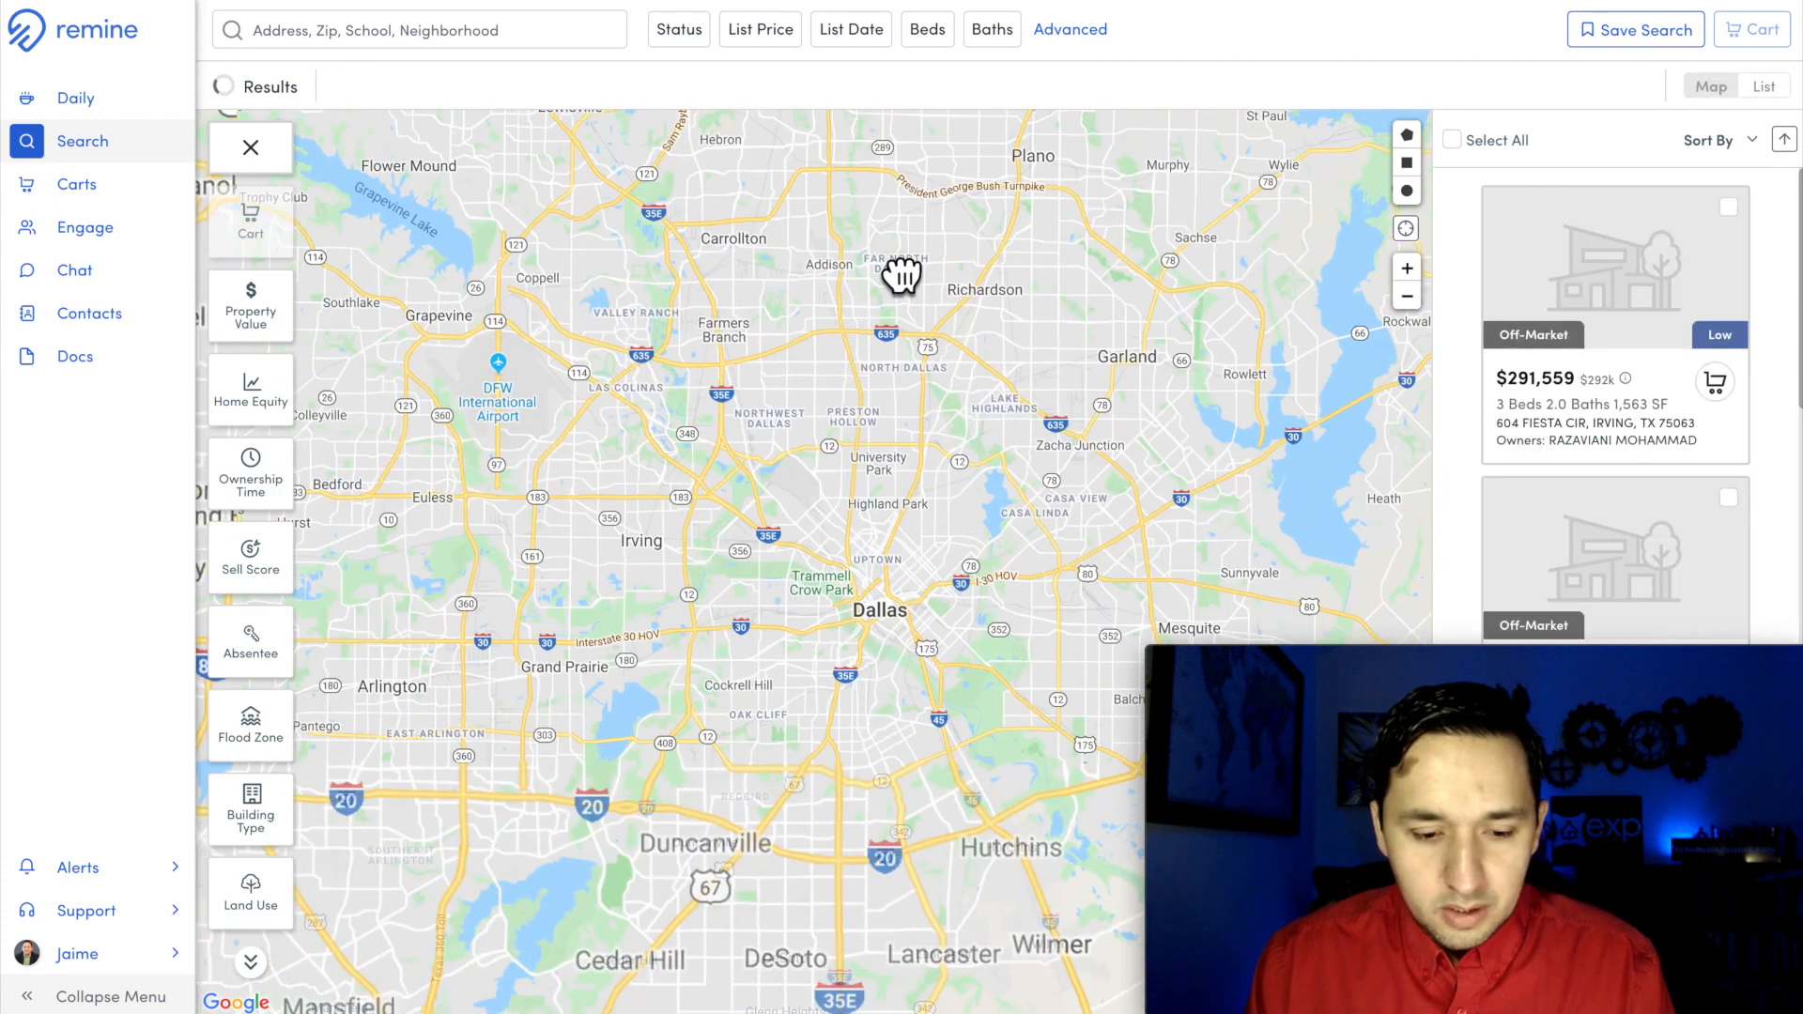
Step: Focus the search map on the area between Southeast Arlington and Mansfield
left_click_drag(646, 587, 562, 848)
left_click_drag(580, 718, 868, 261)
left_click_drag(637, 510, 701, 432)
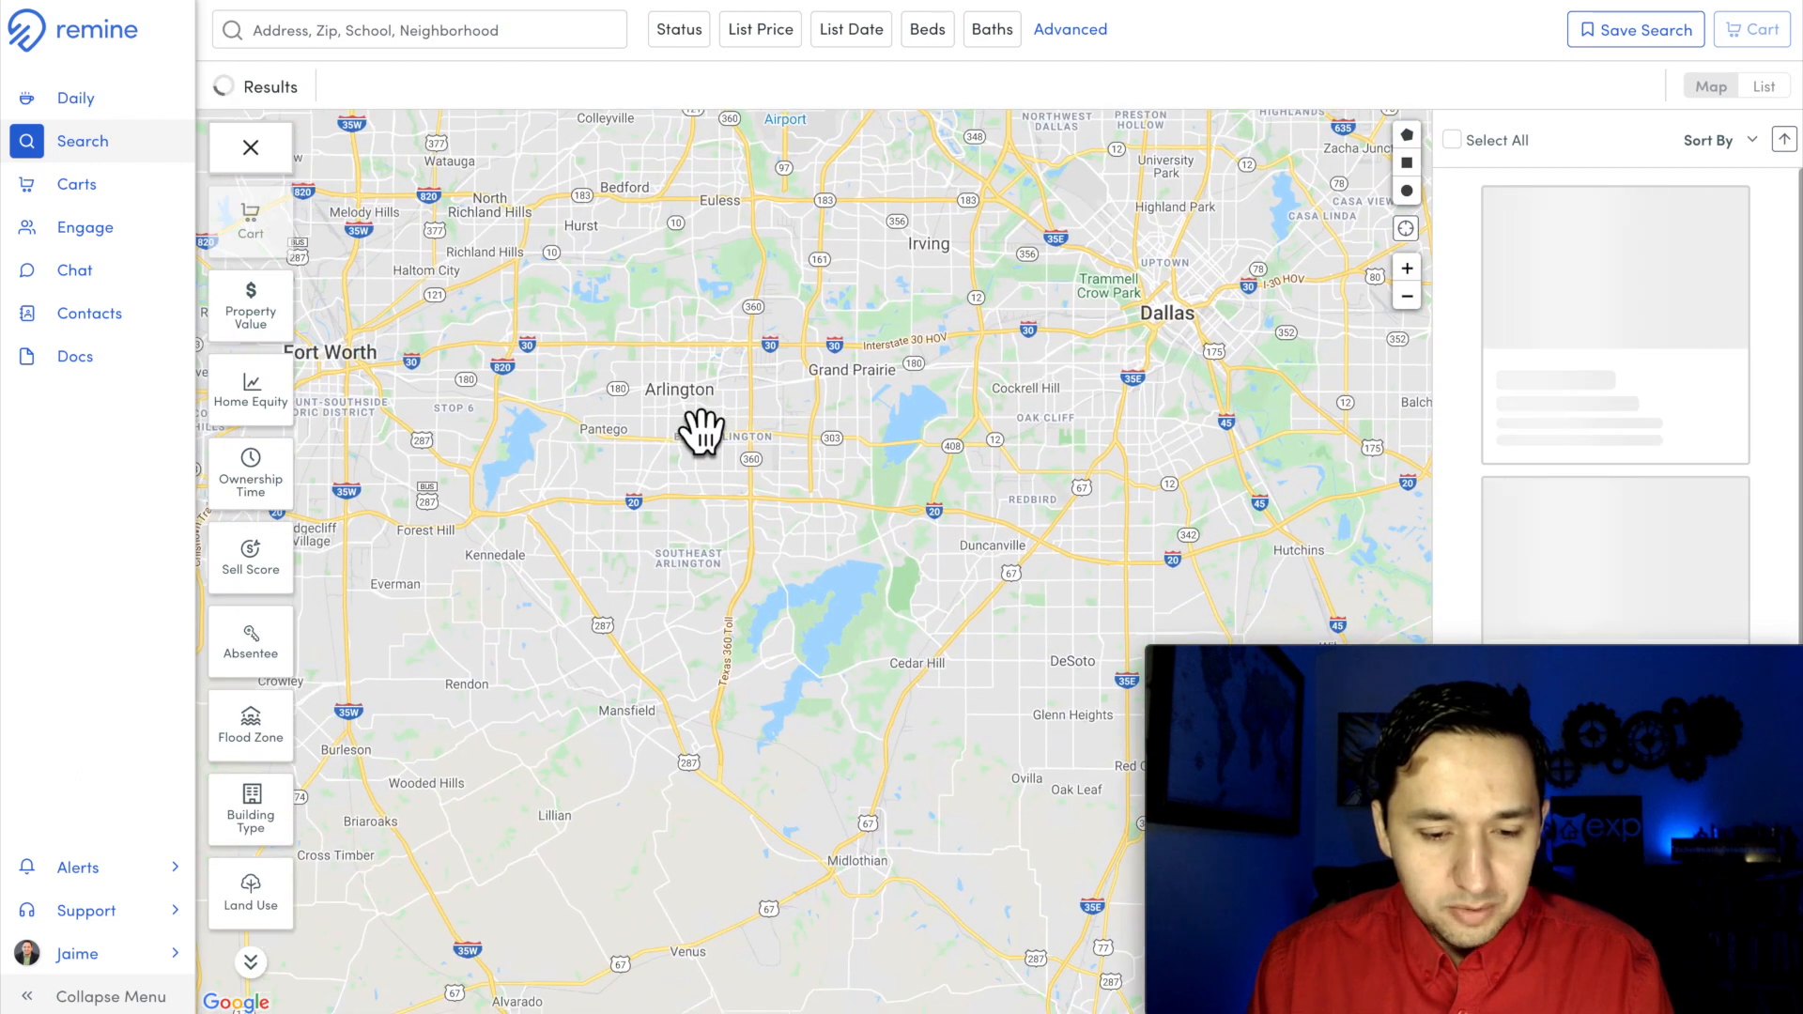
scroll(636, 695, "up", 2)
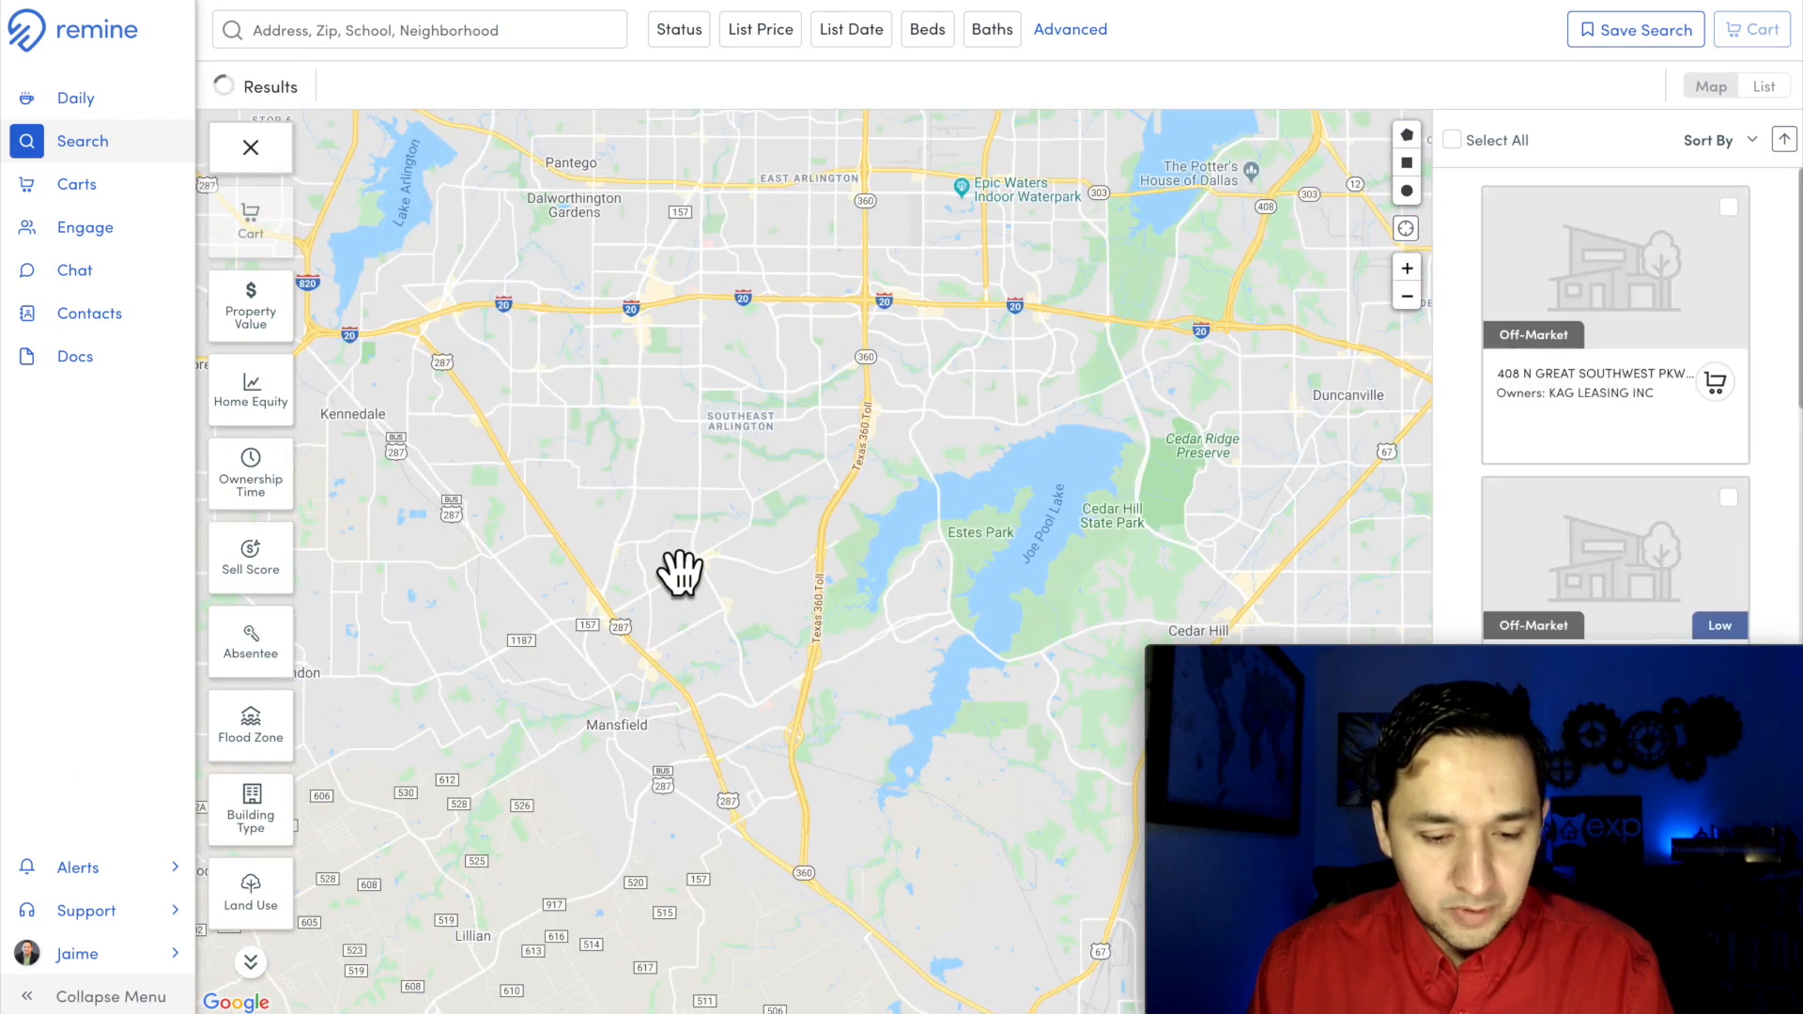
left_click_drag(676, 568, 644, 644)
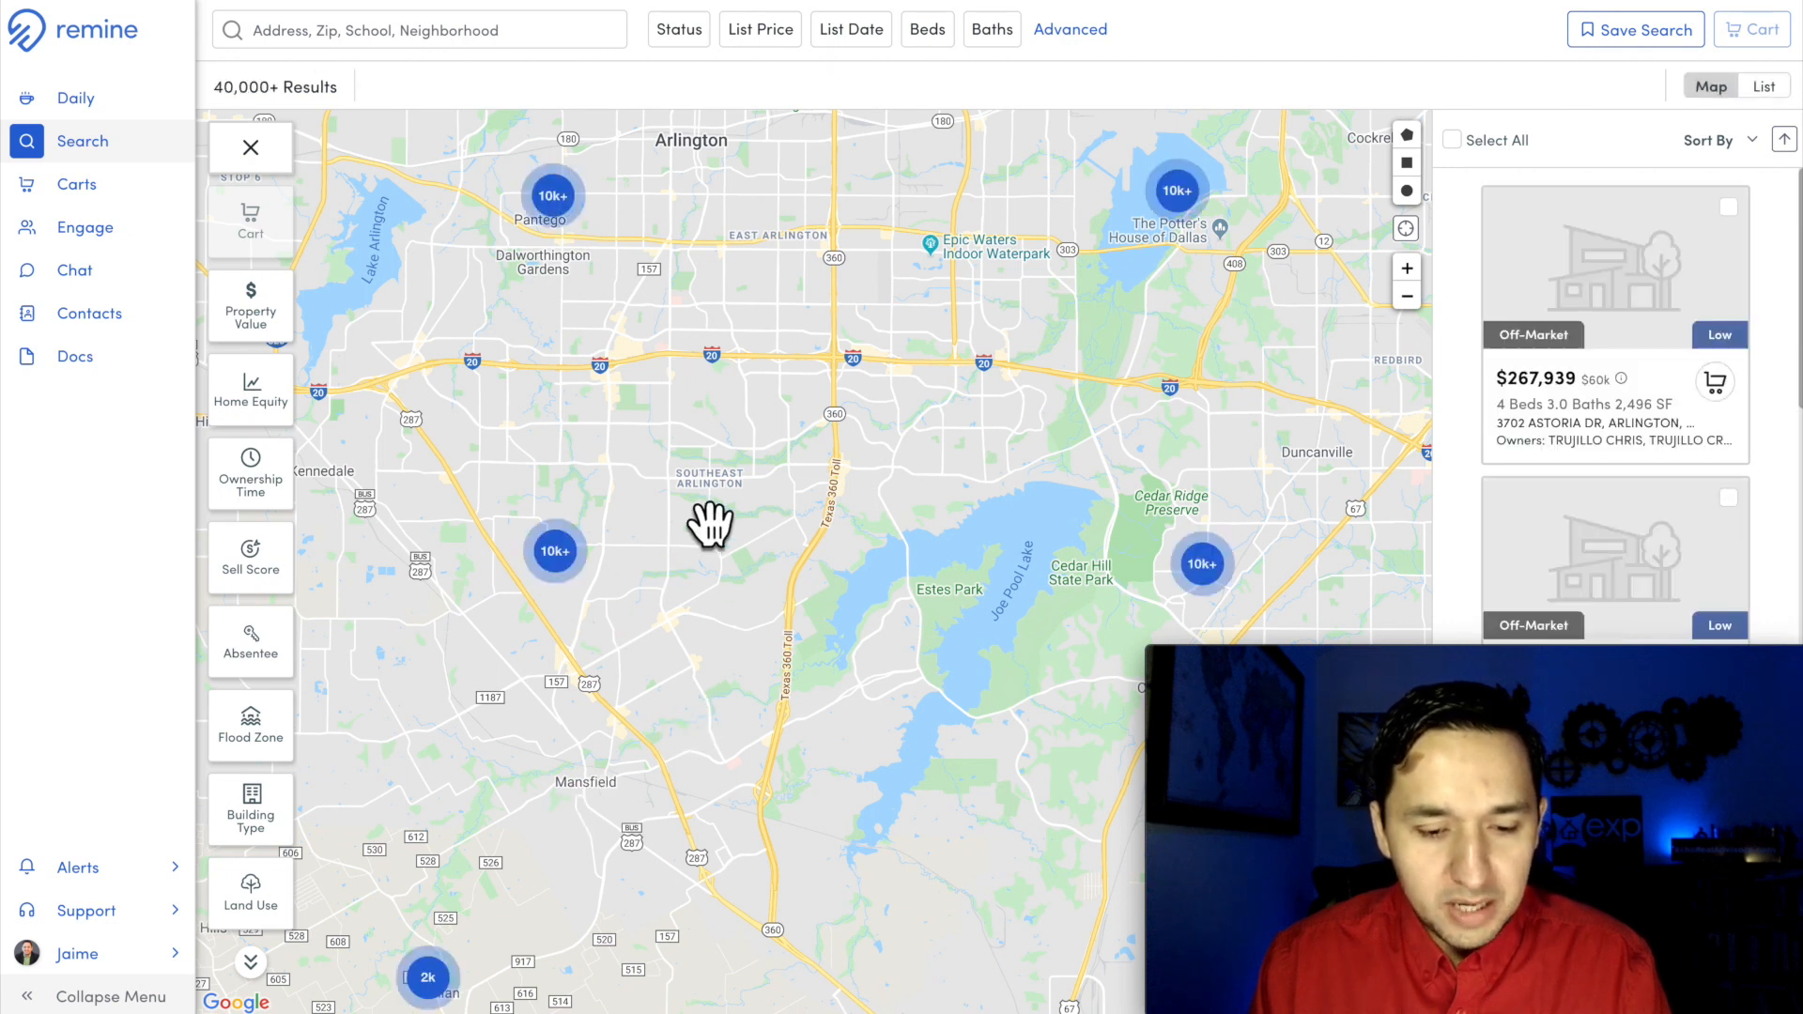
scroll(692, 716, "up", 2)
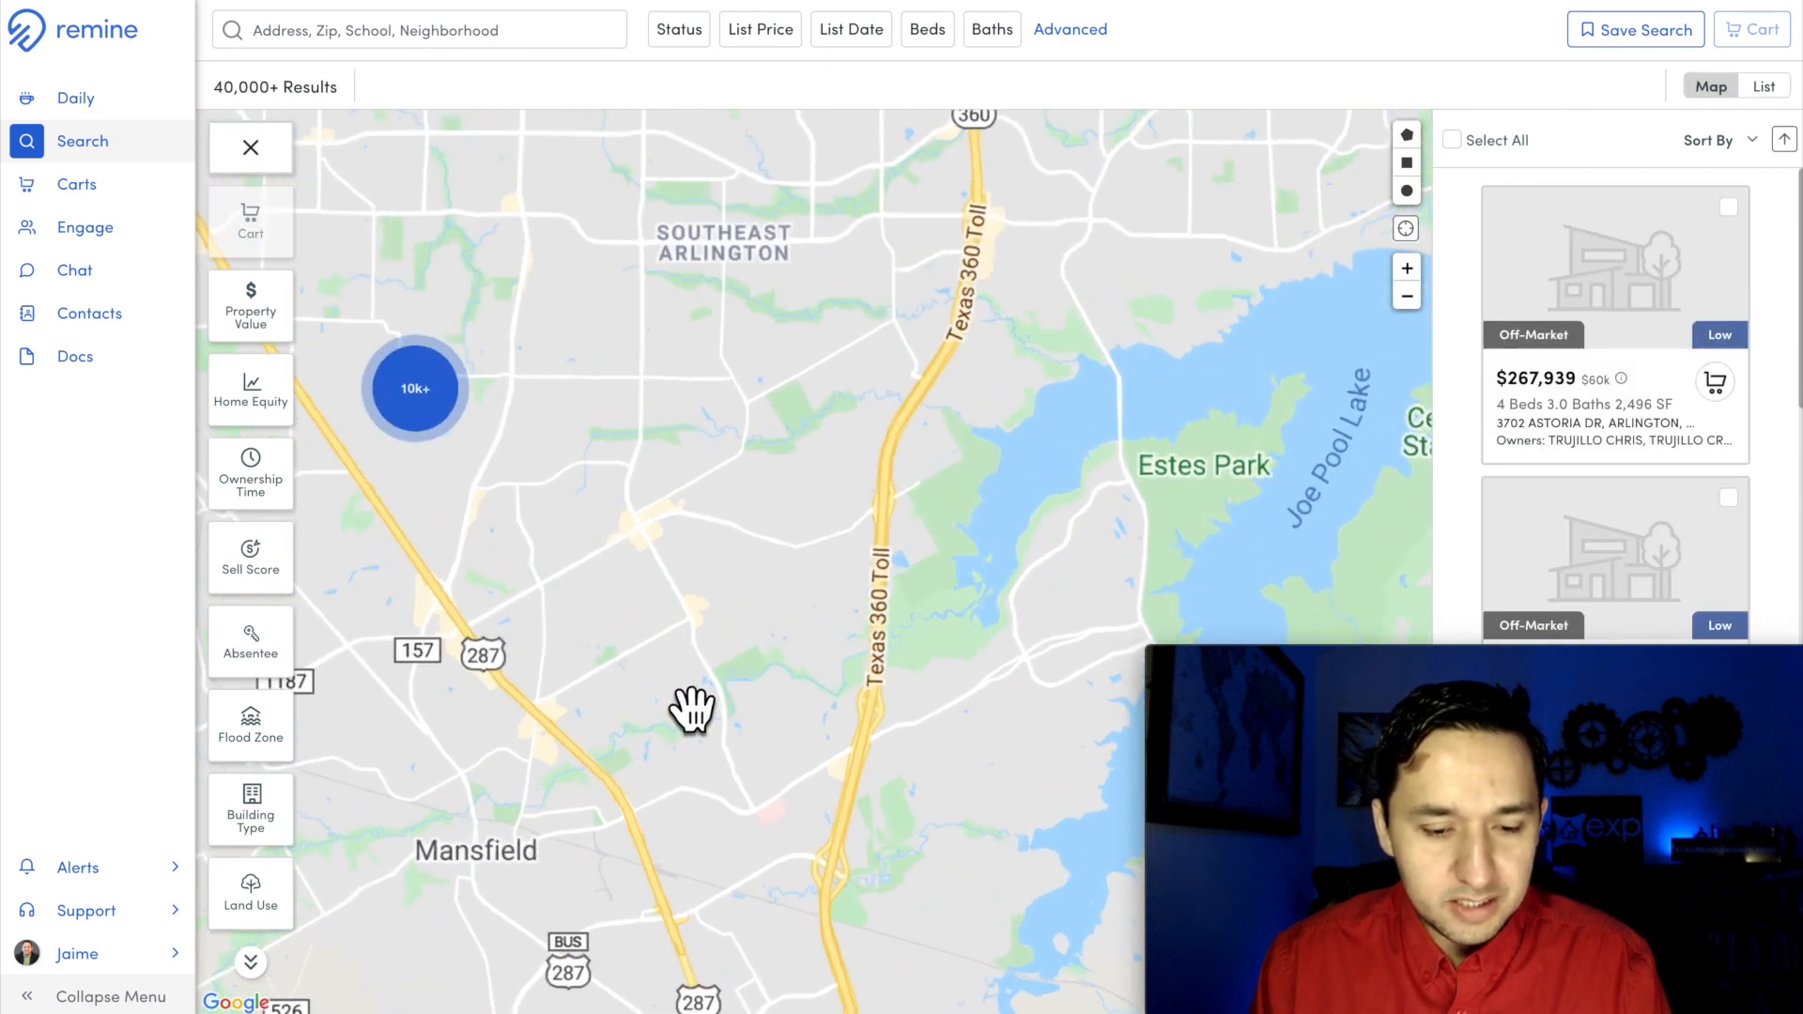
left_click_drag(711, 516, 825, 538)
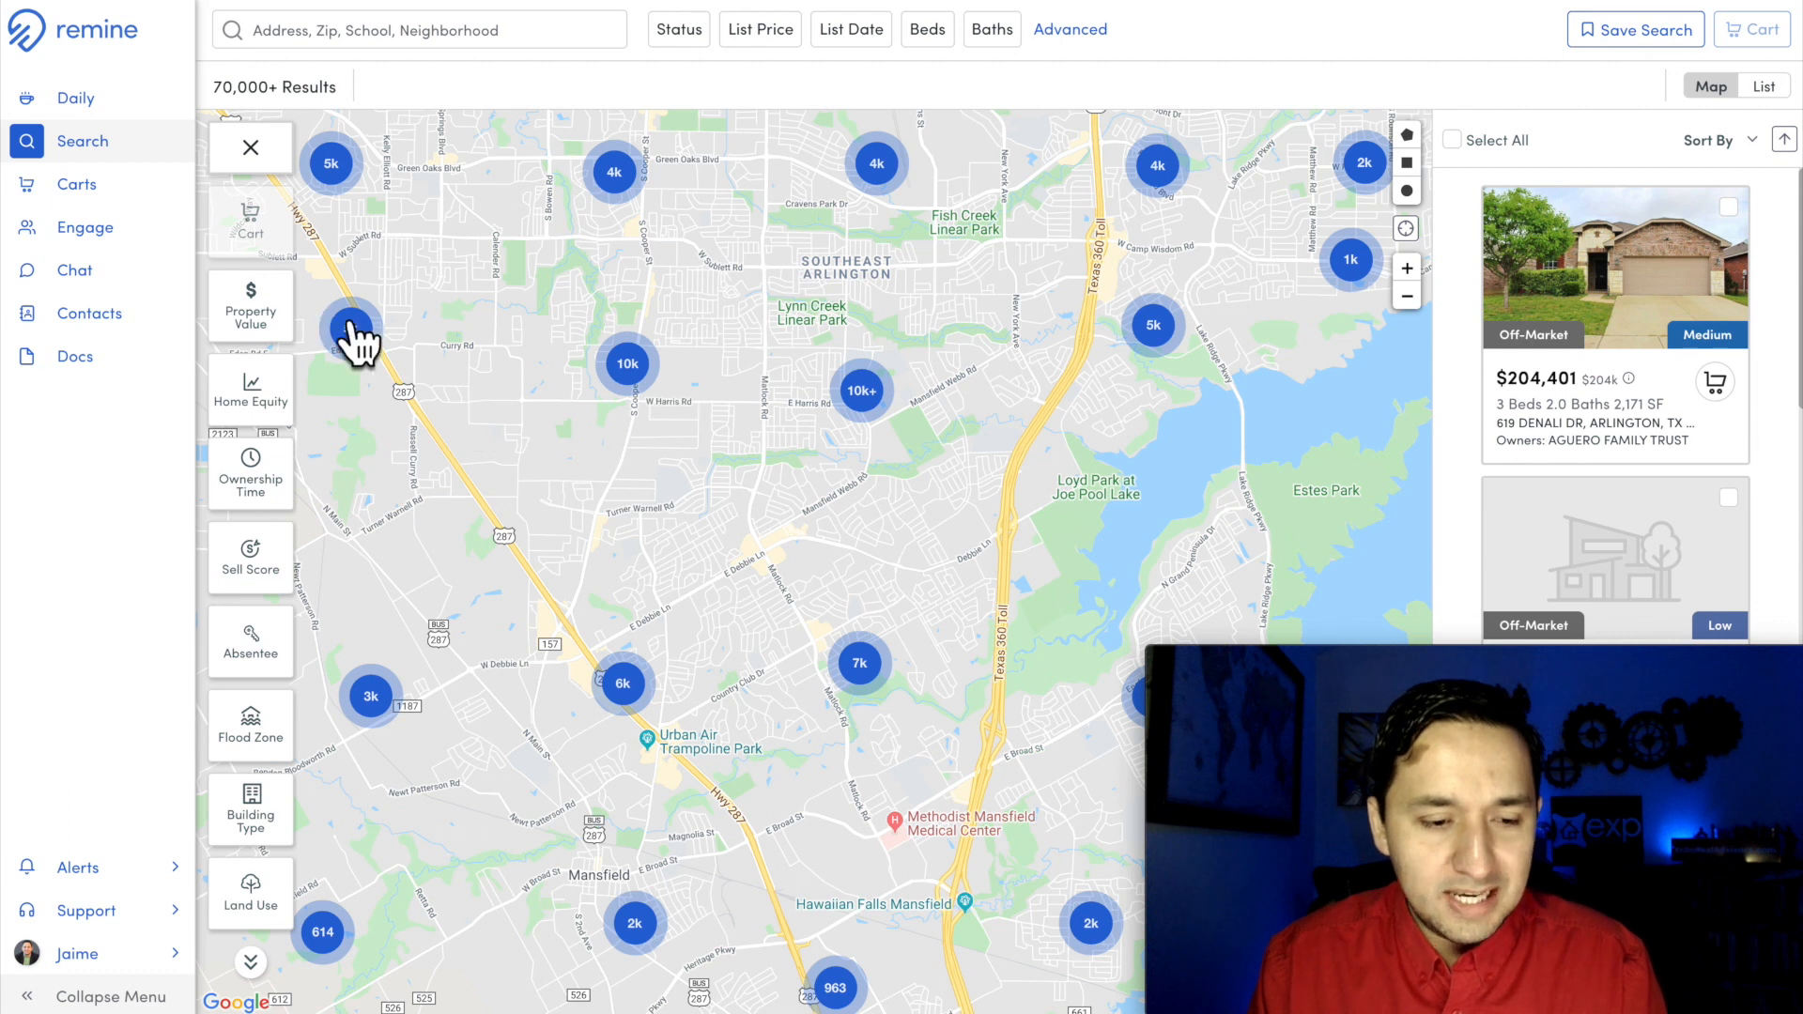
Step: Review the range options of the Property Value, Home Equity and Ownership Time filters
left_click(251, 315)
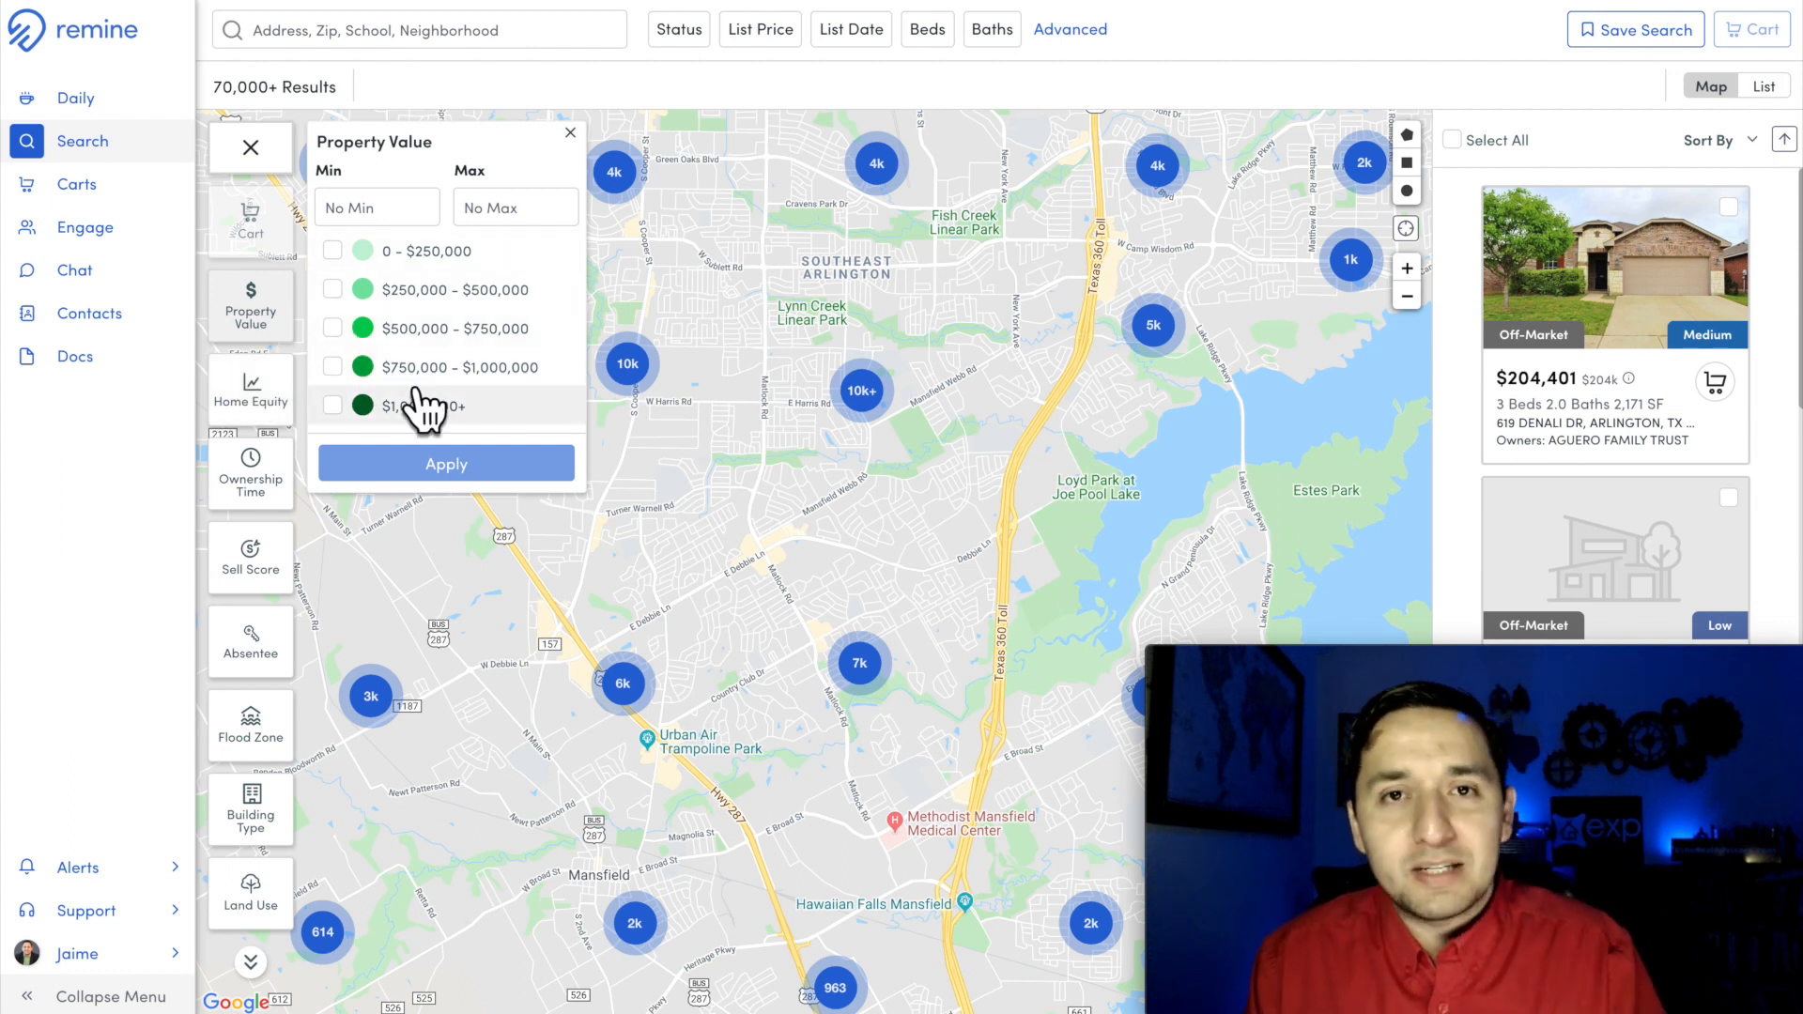
left_click(244, 396)
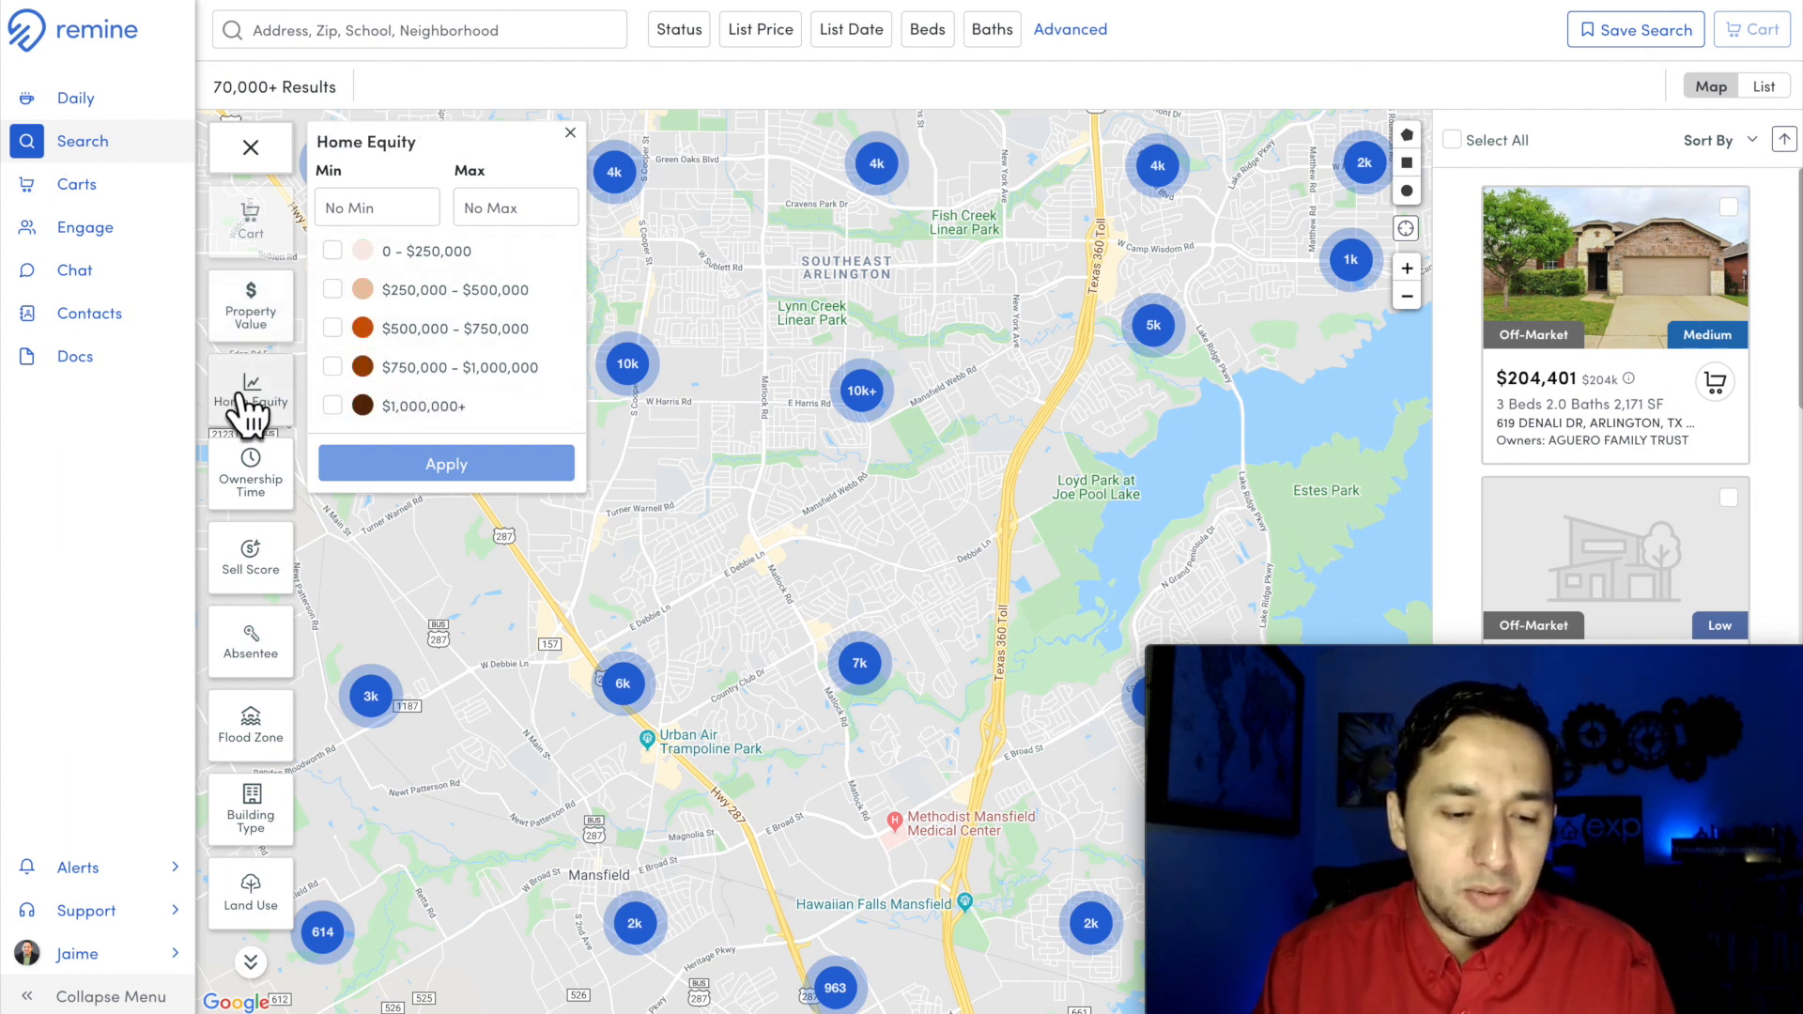
left_click(244, 486)
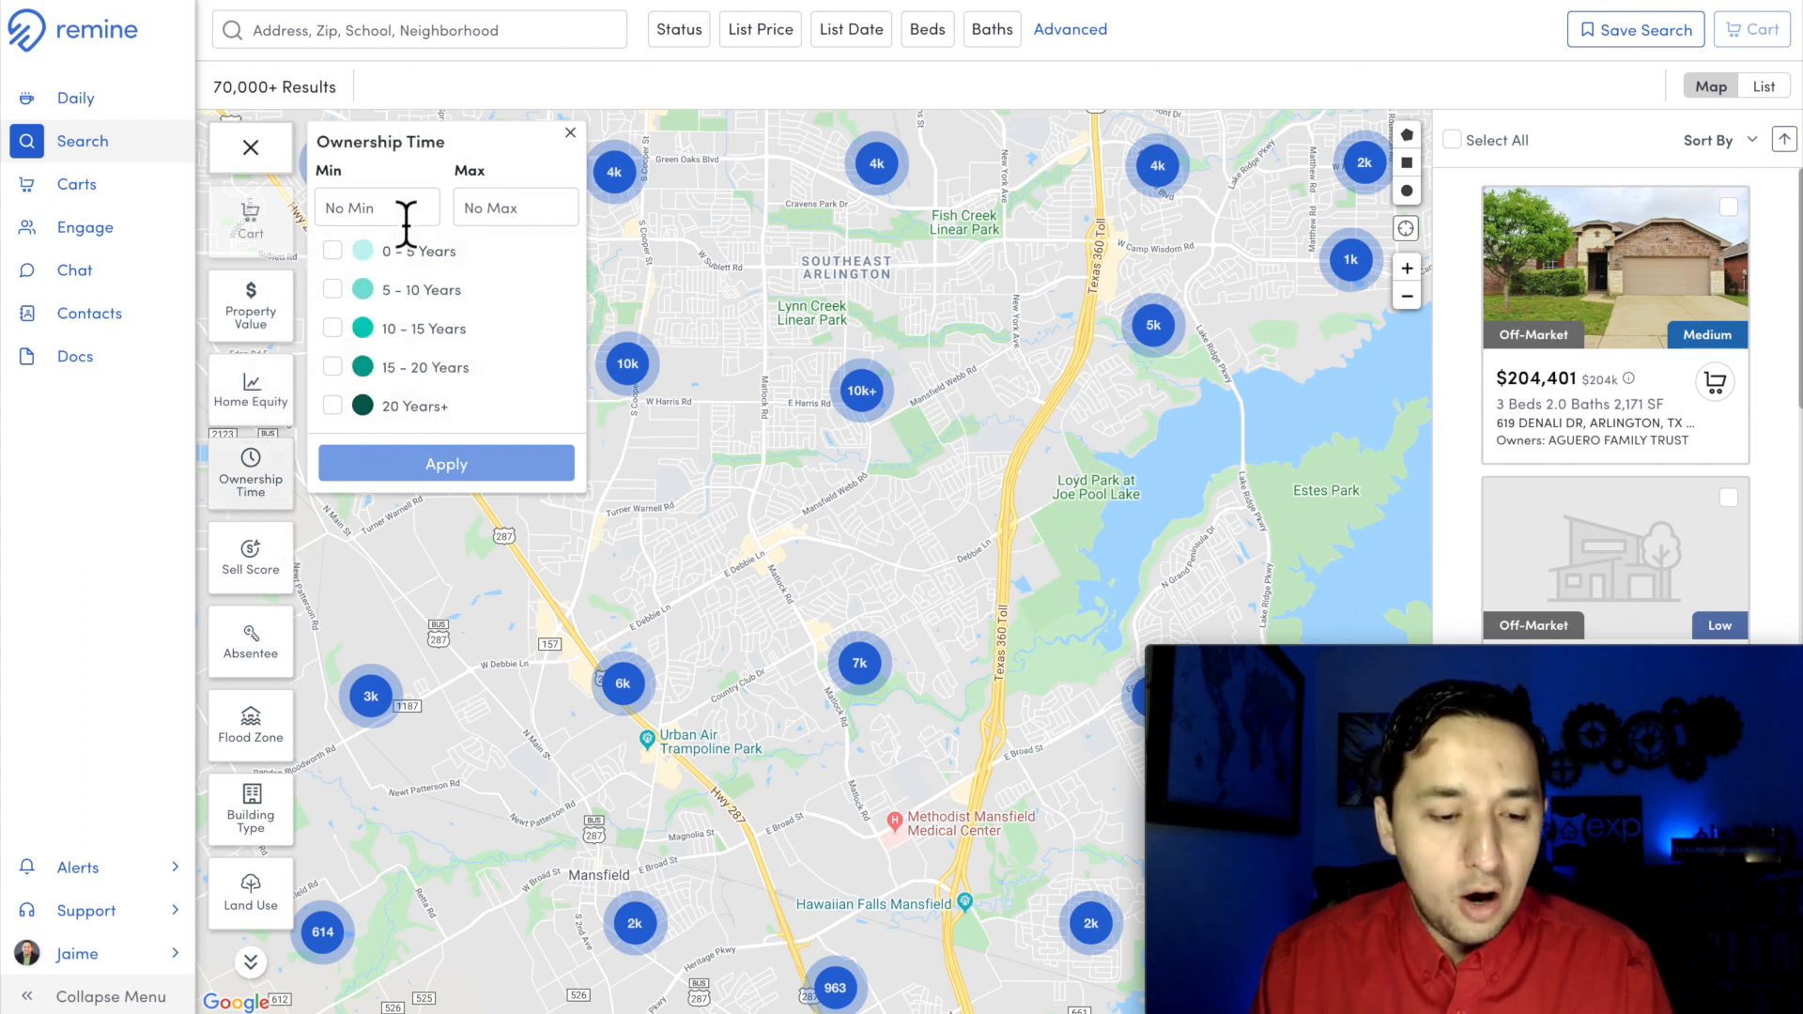
Step: Filter the mapped properties to those with a High sell score
left_click(272, 540)
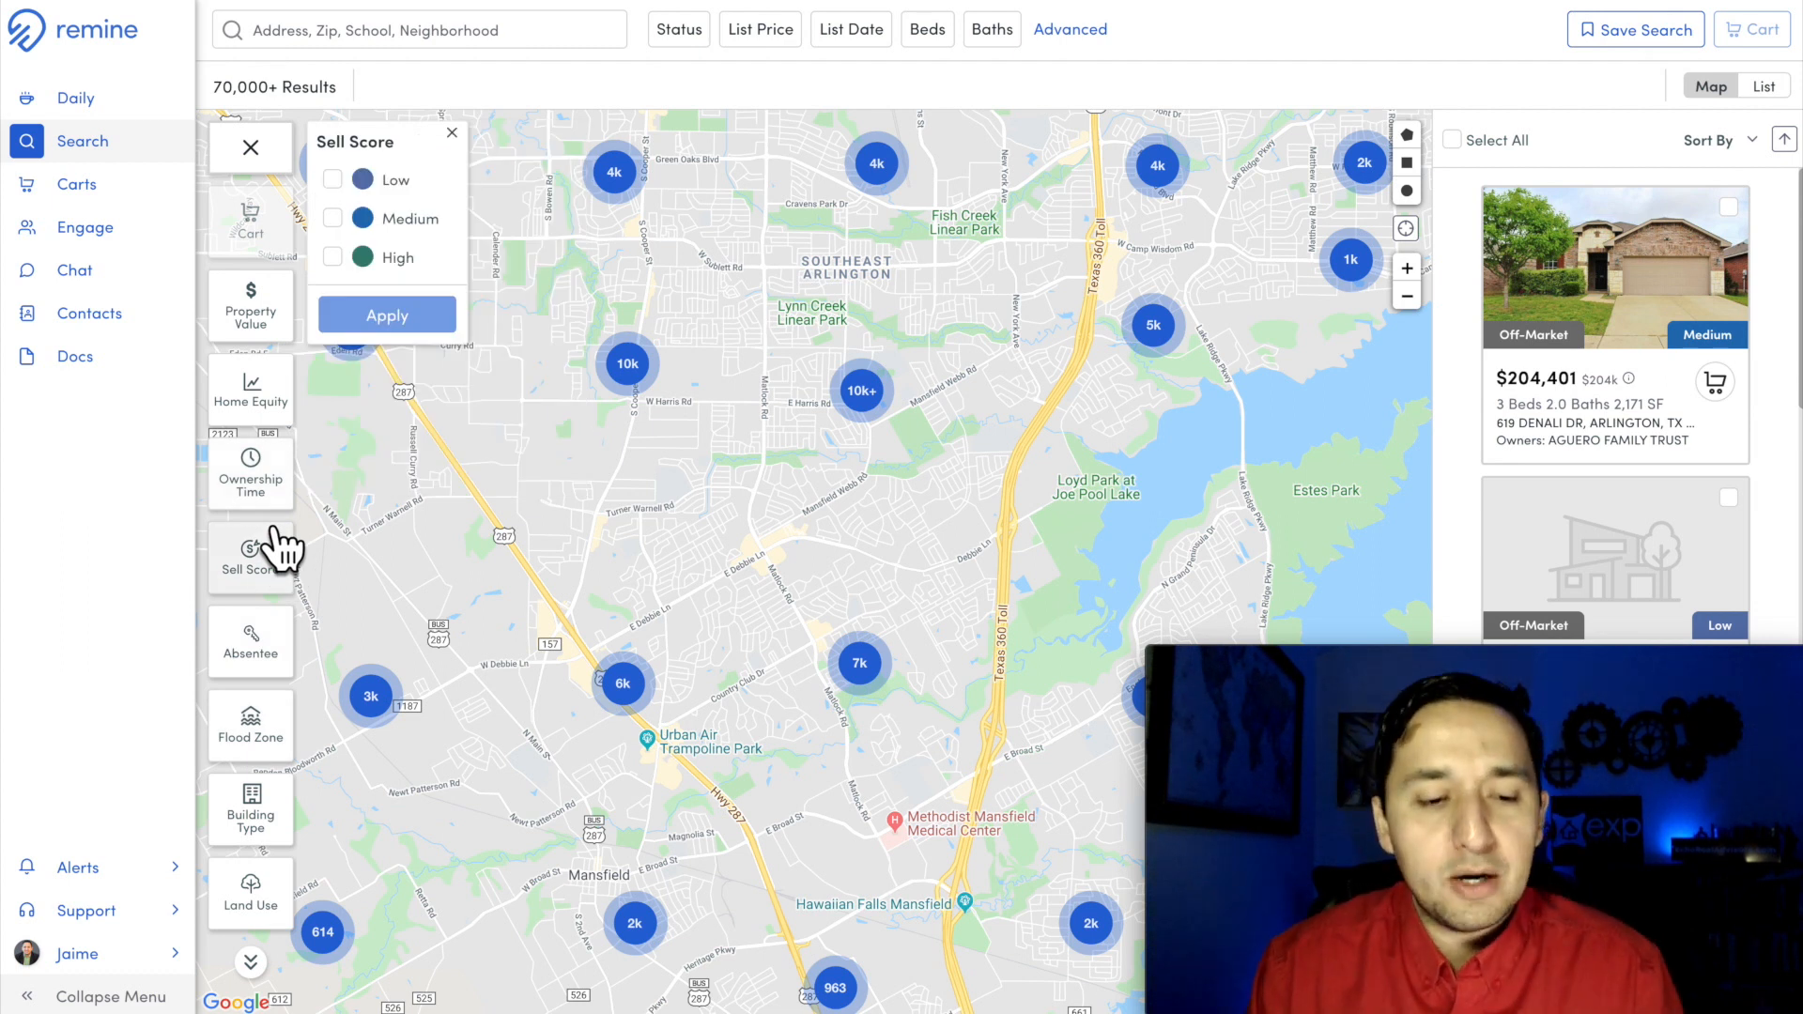
left_click(397, 275)
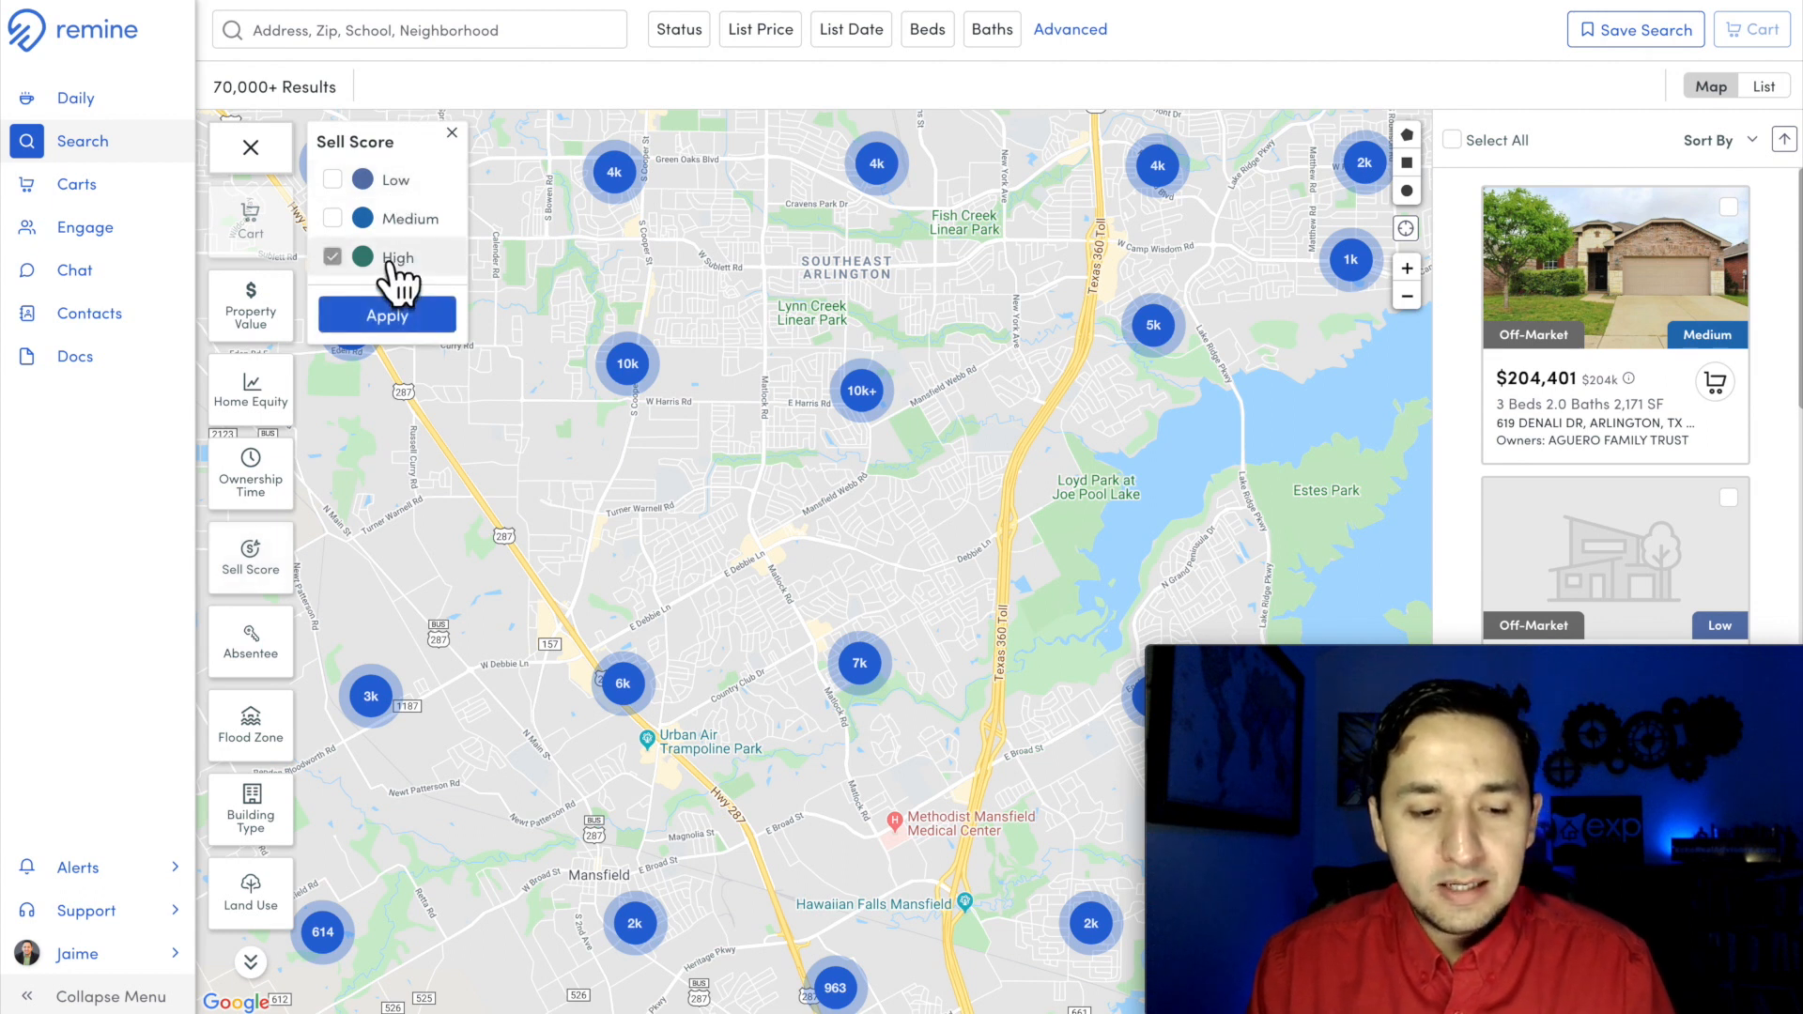
left_click(396, 318)
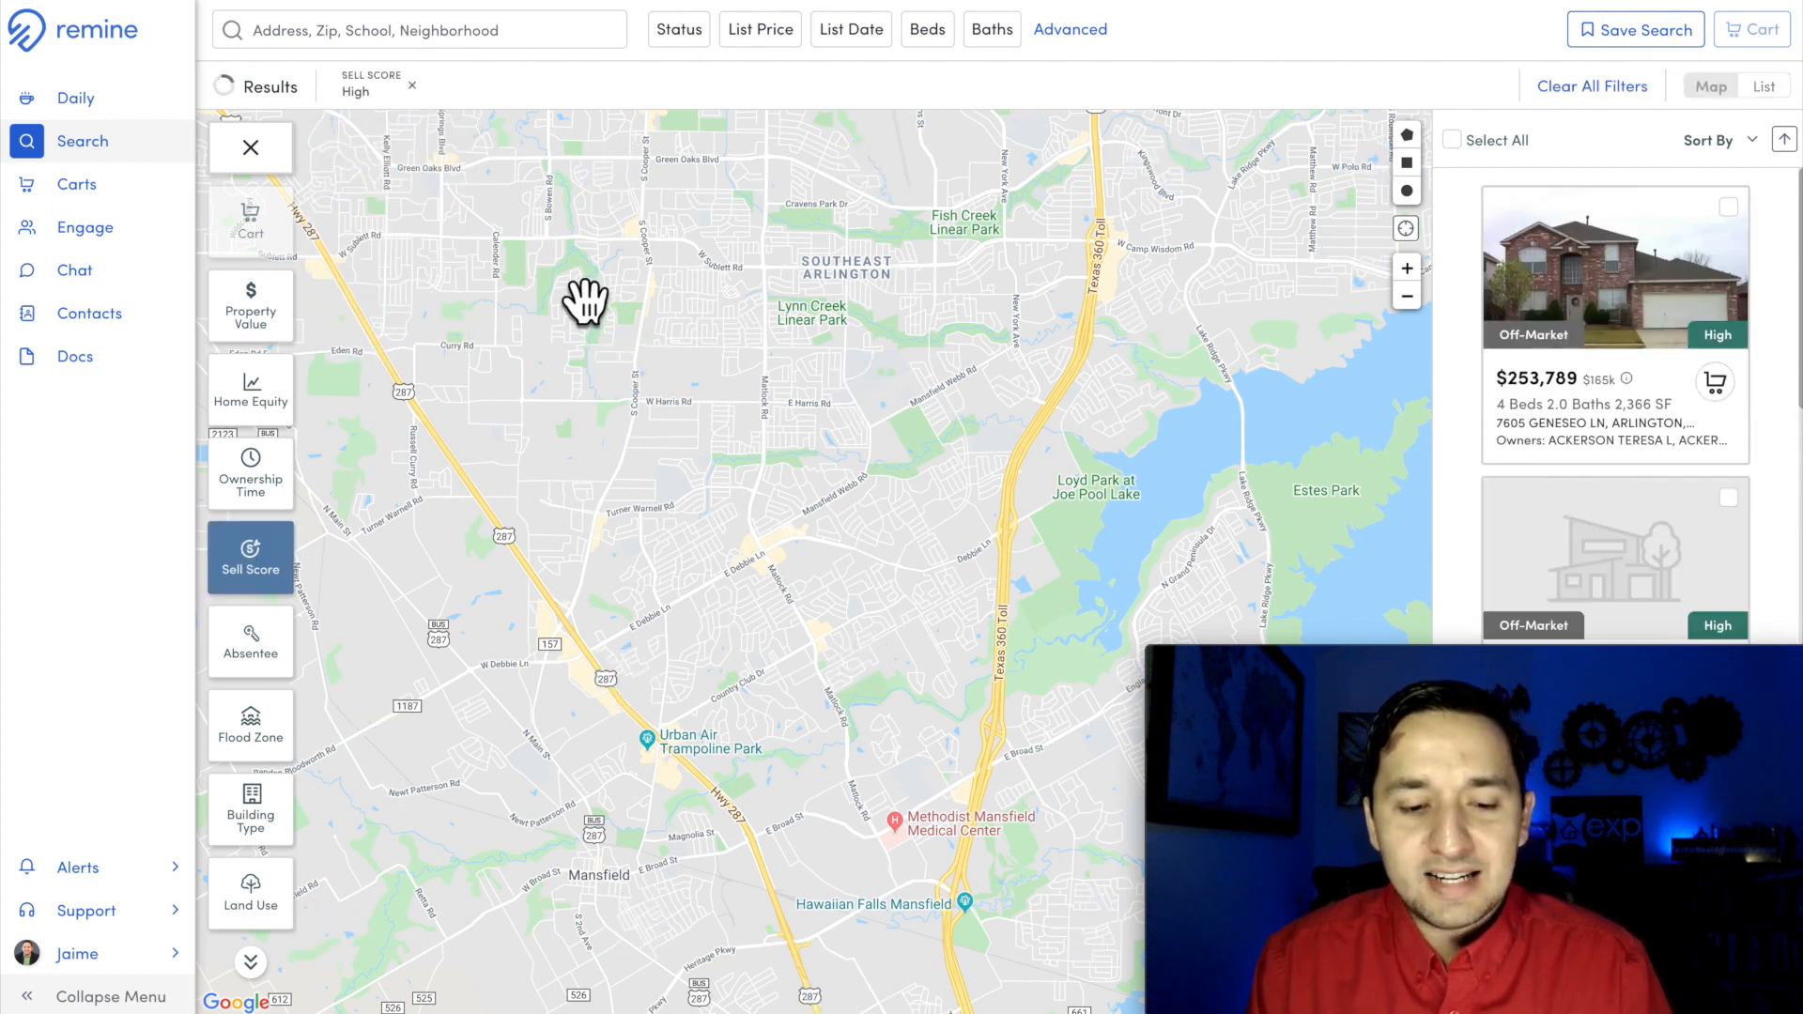
left_click_drag(805, 483, 806, 582)
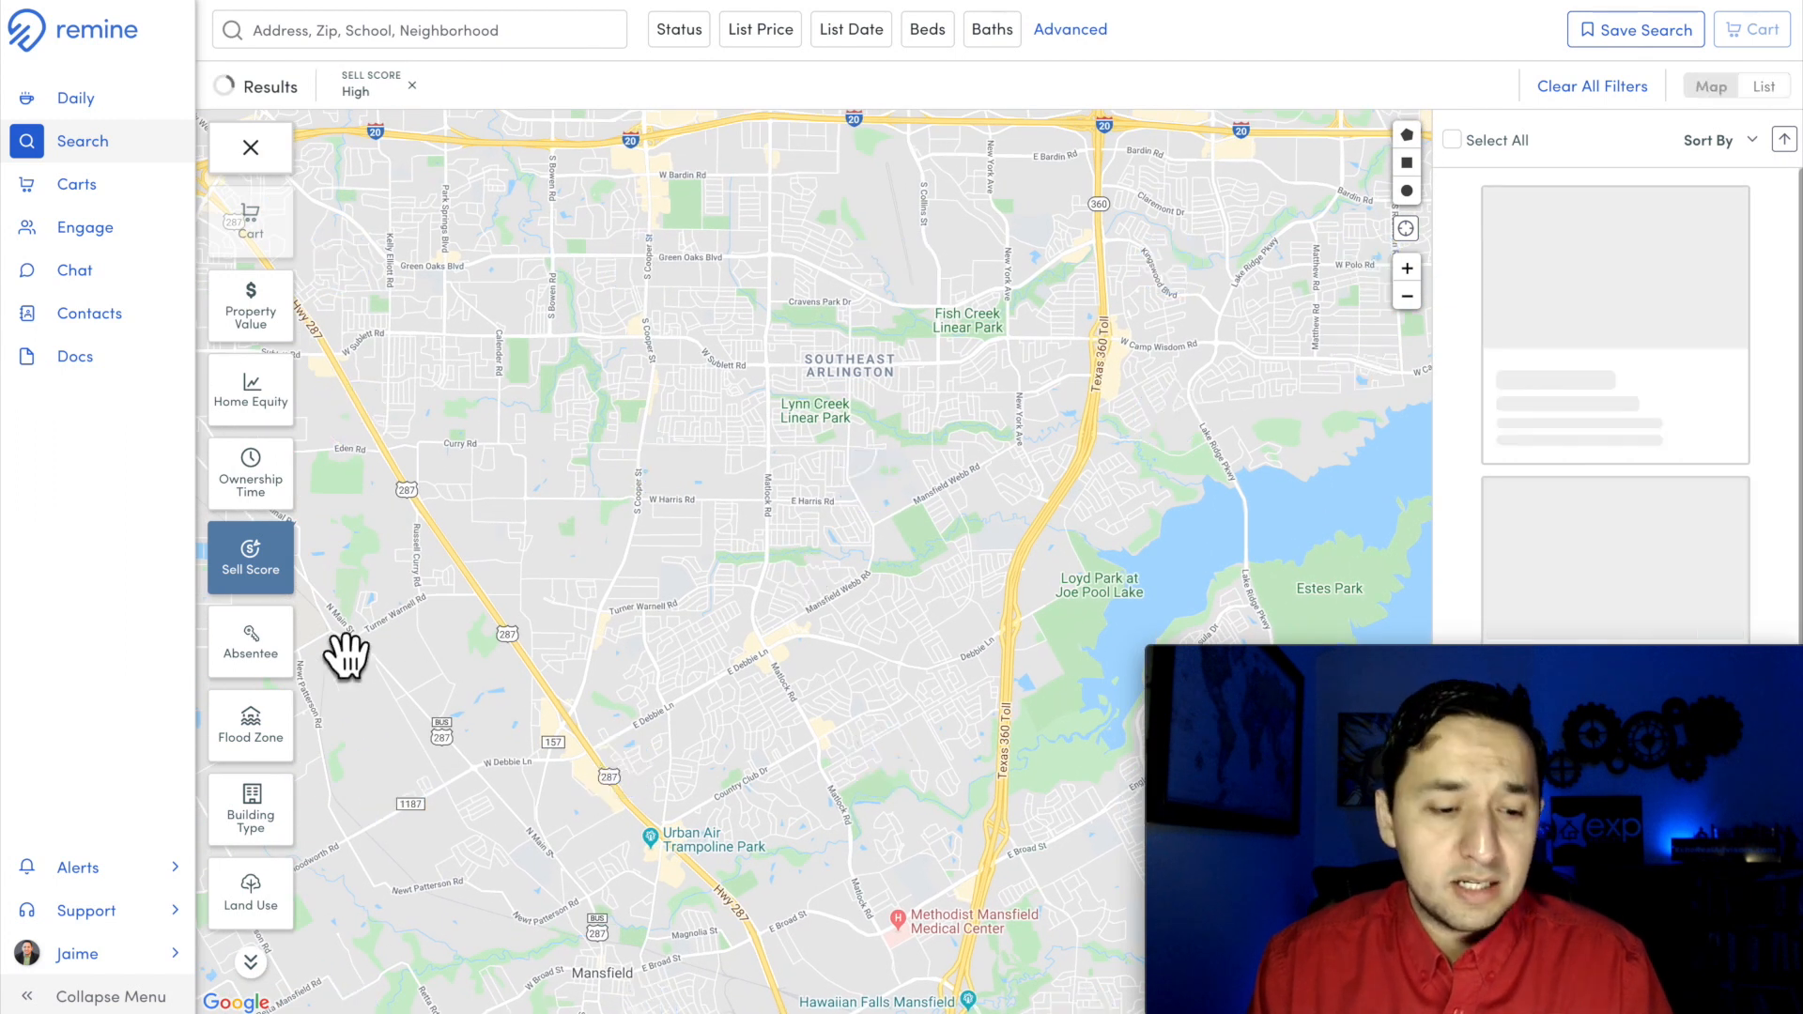
Step: Revisit the Sell Score options, look at the Absentee owner options, and clear all applied filters
left_click(252, 559)
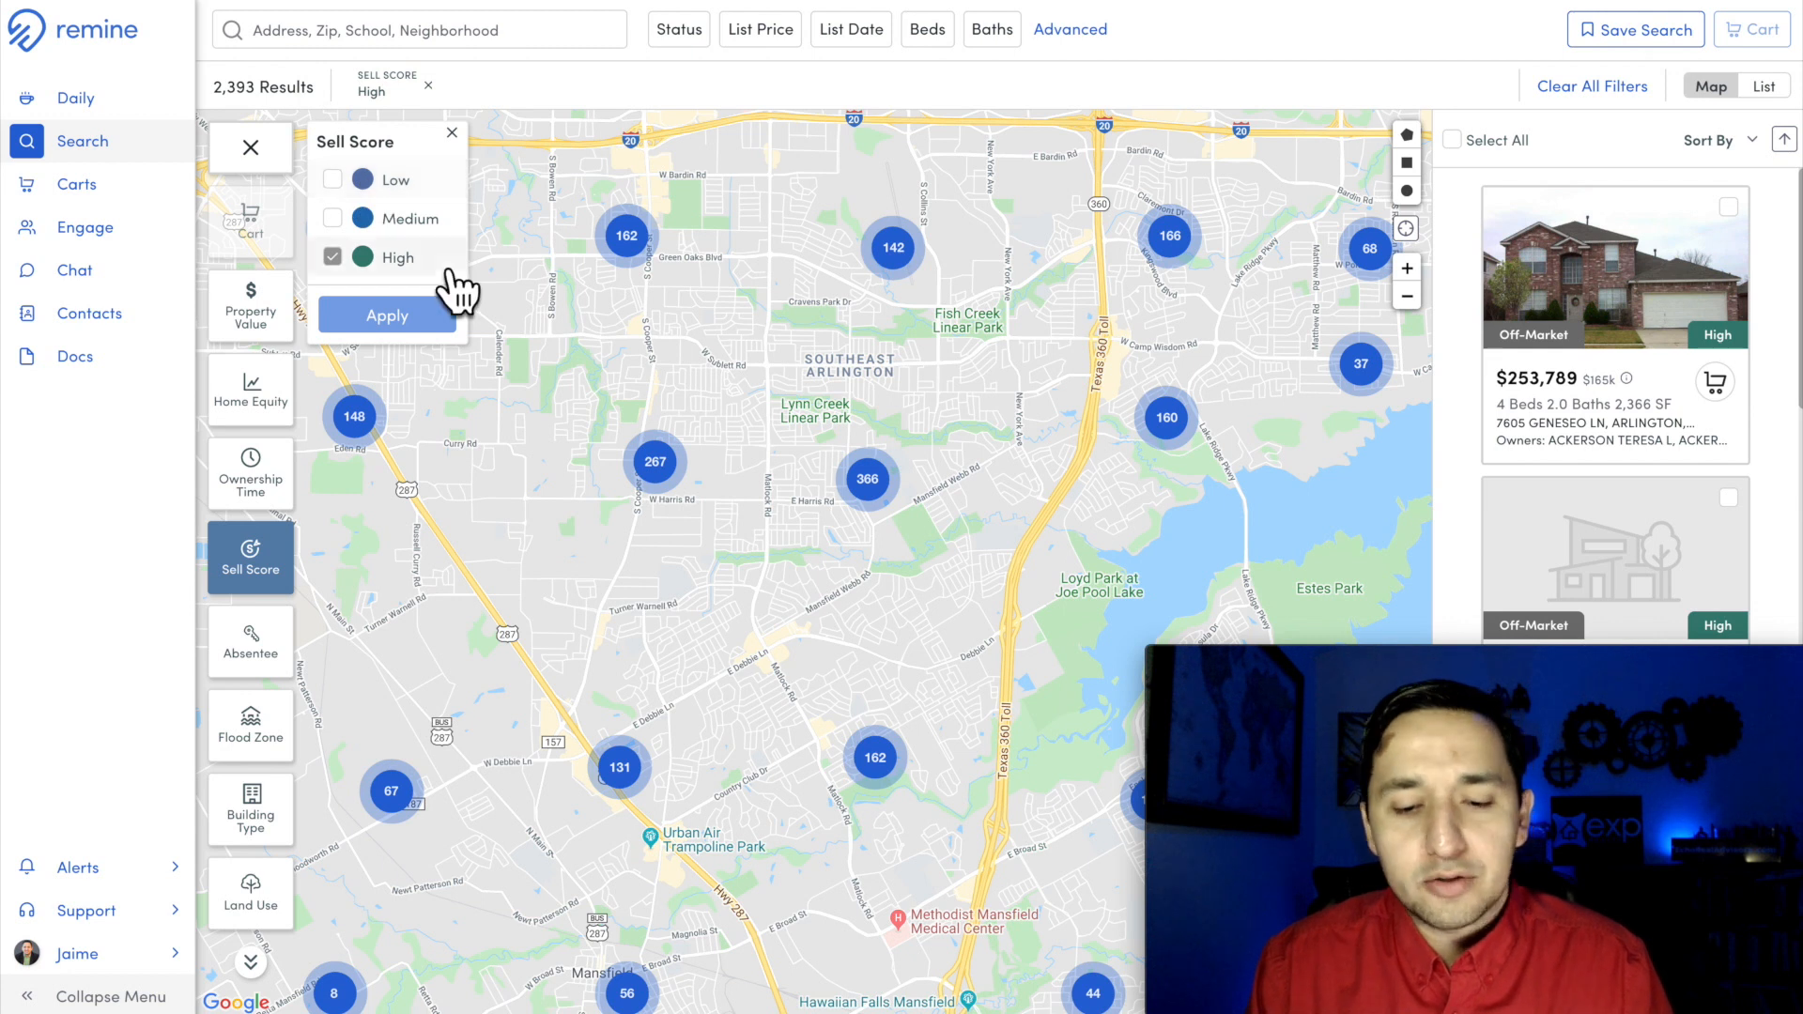
left_click(332, 257)
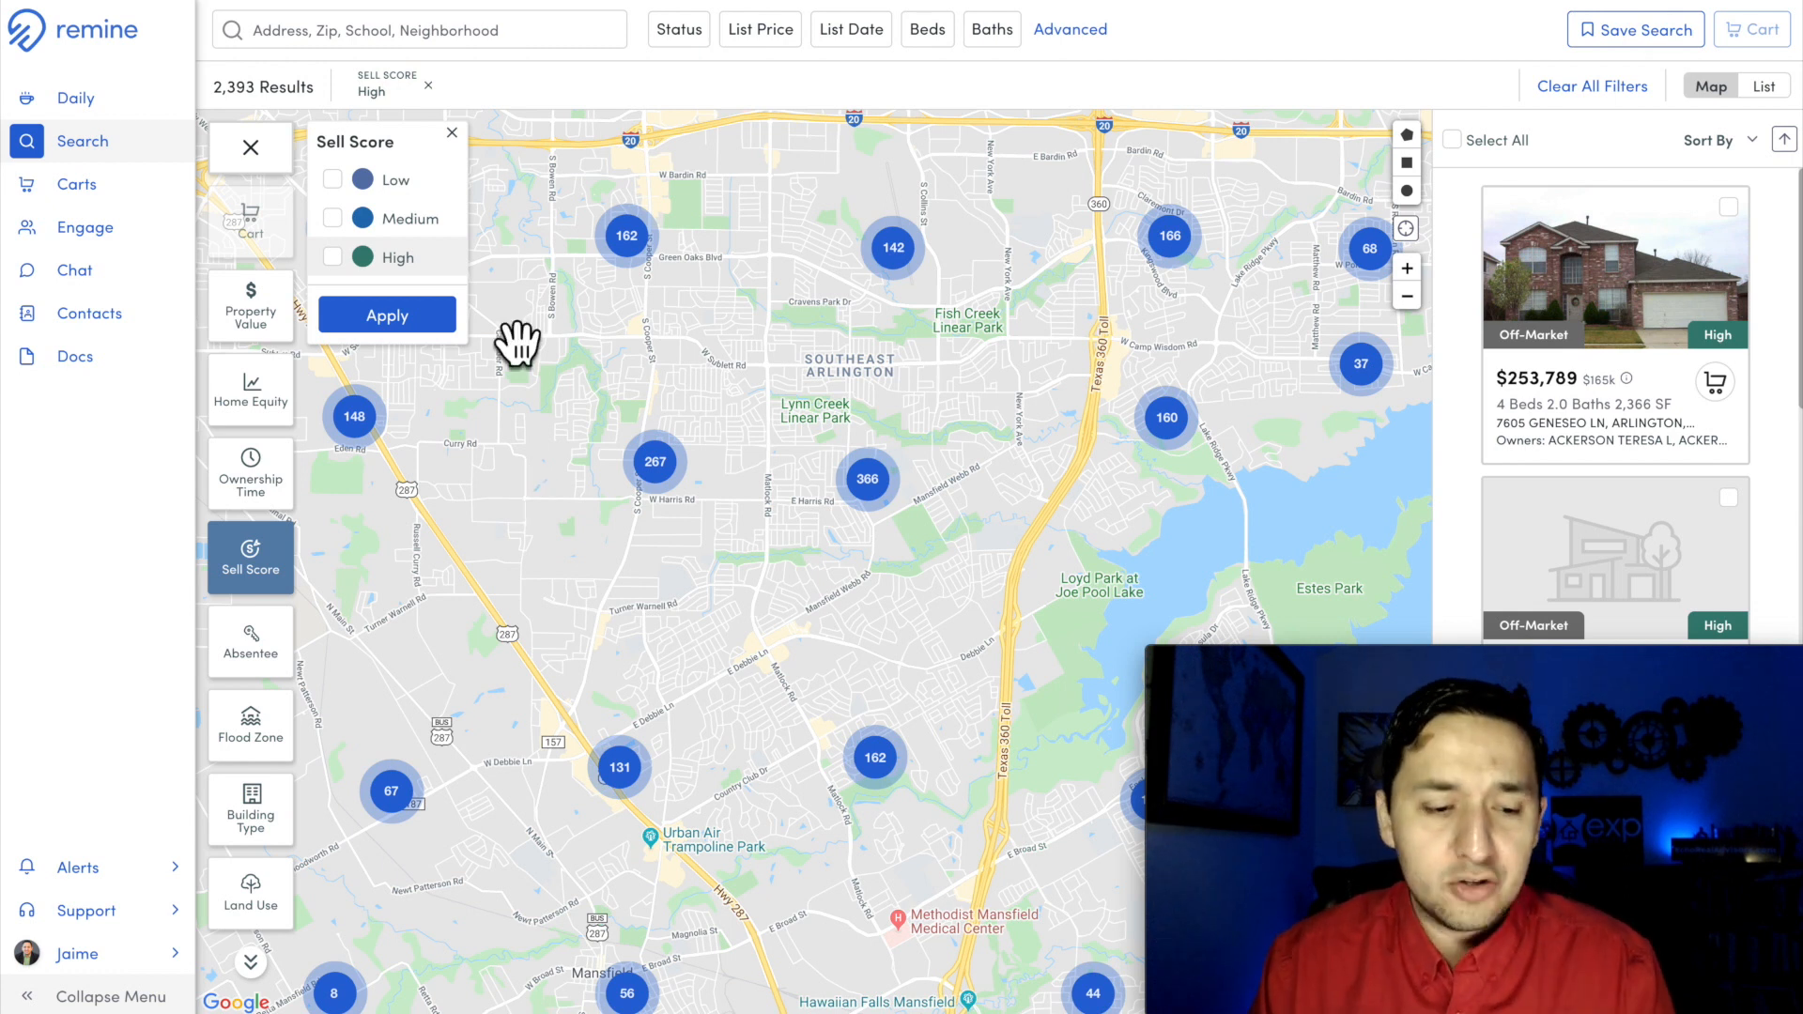
left_click(451, 132)
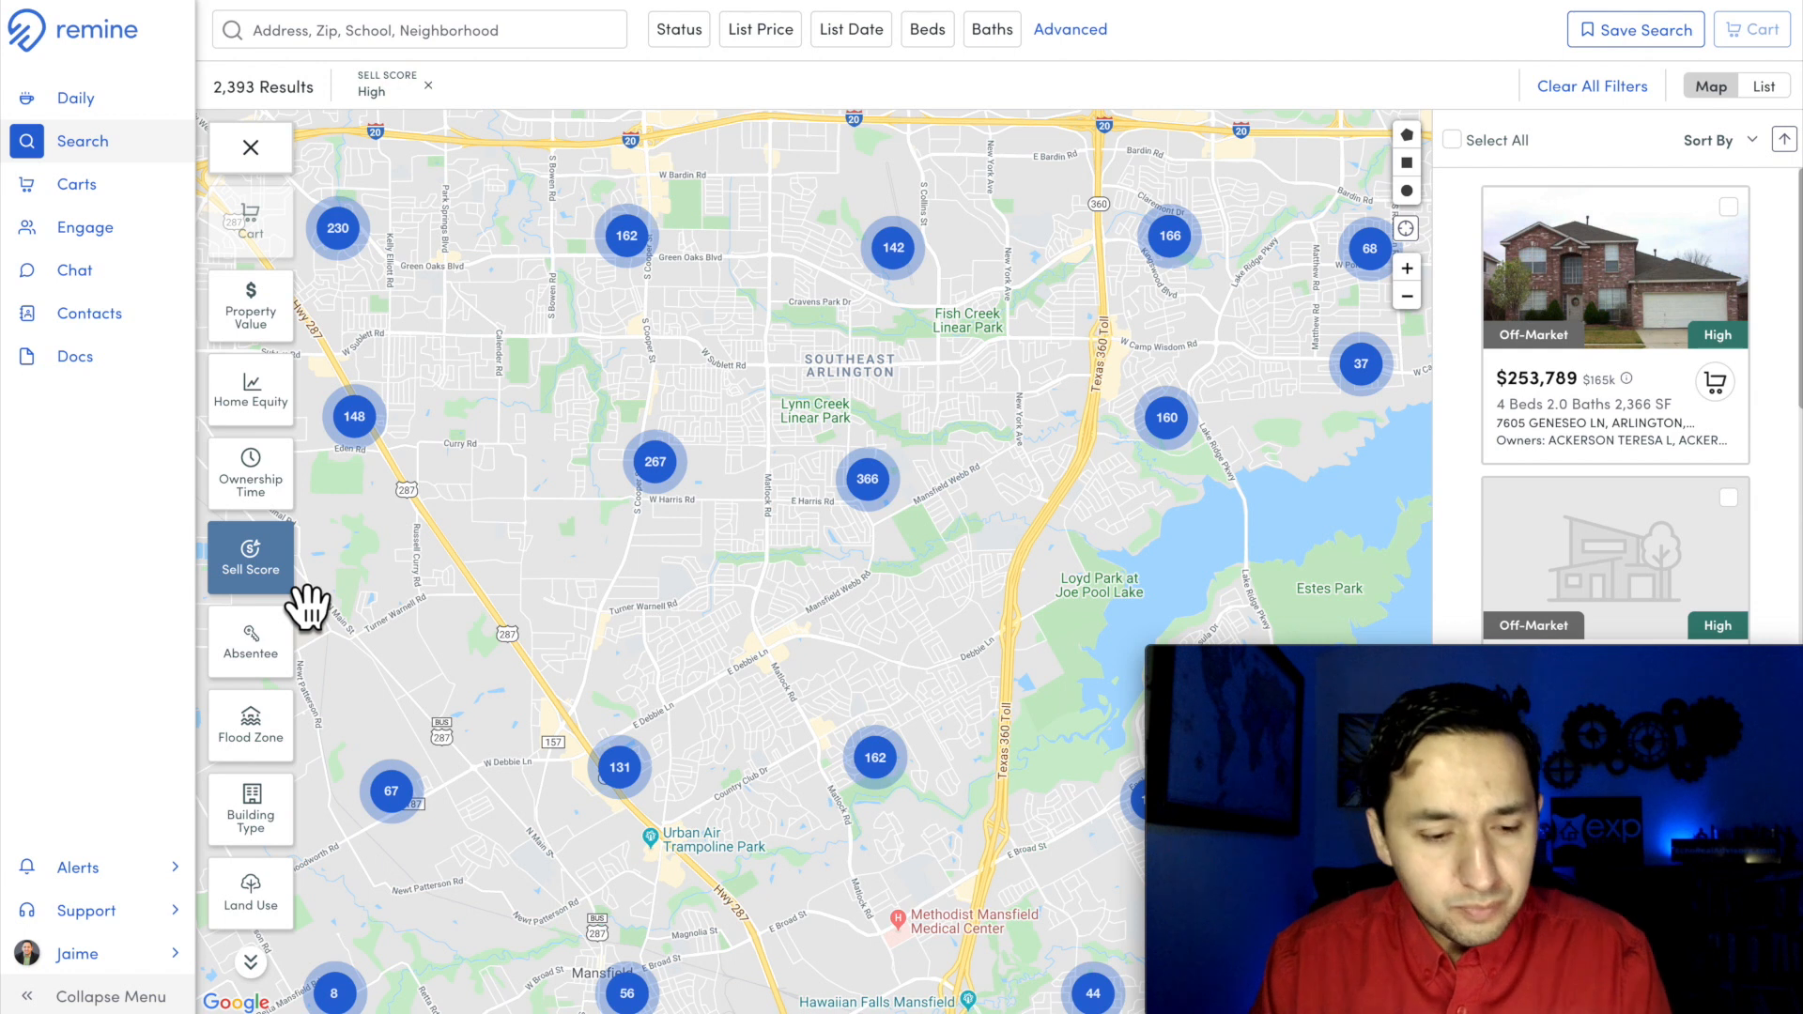
left_click(250, 644)
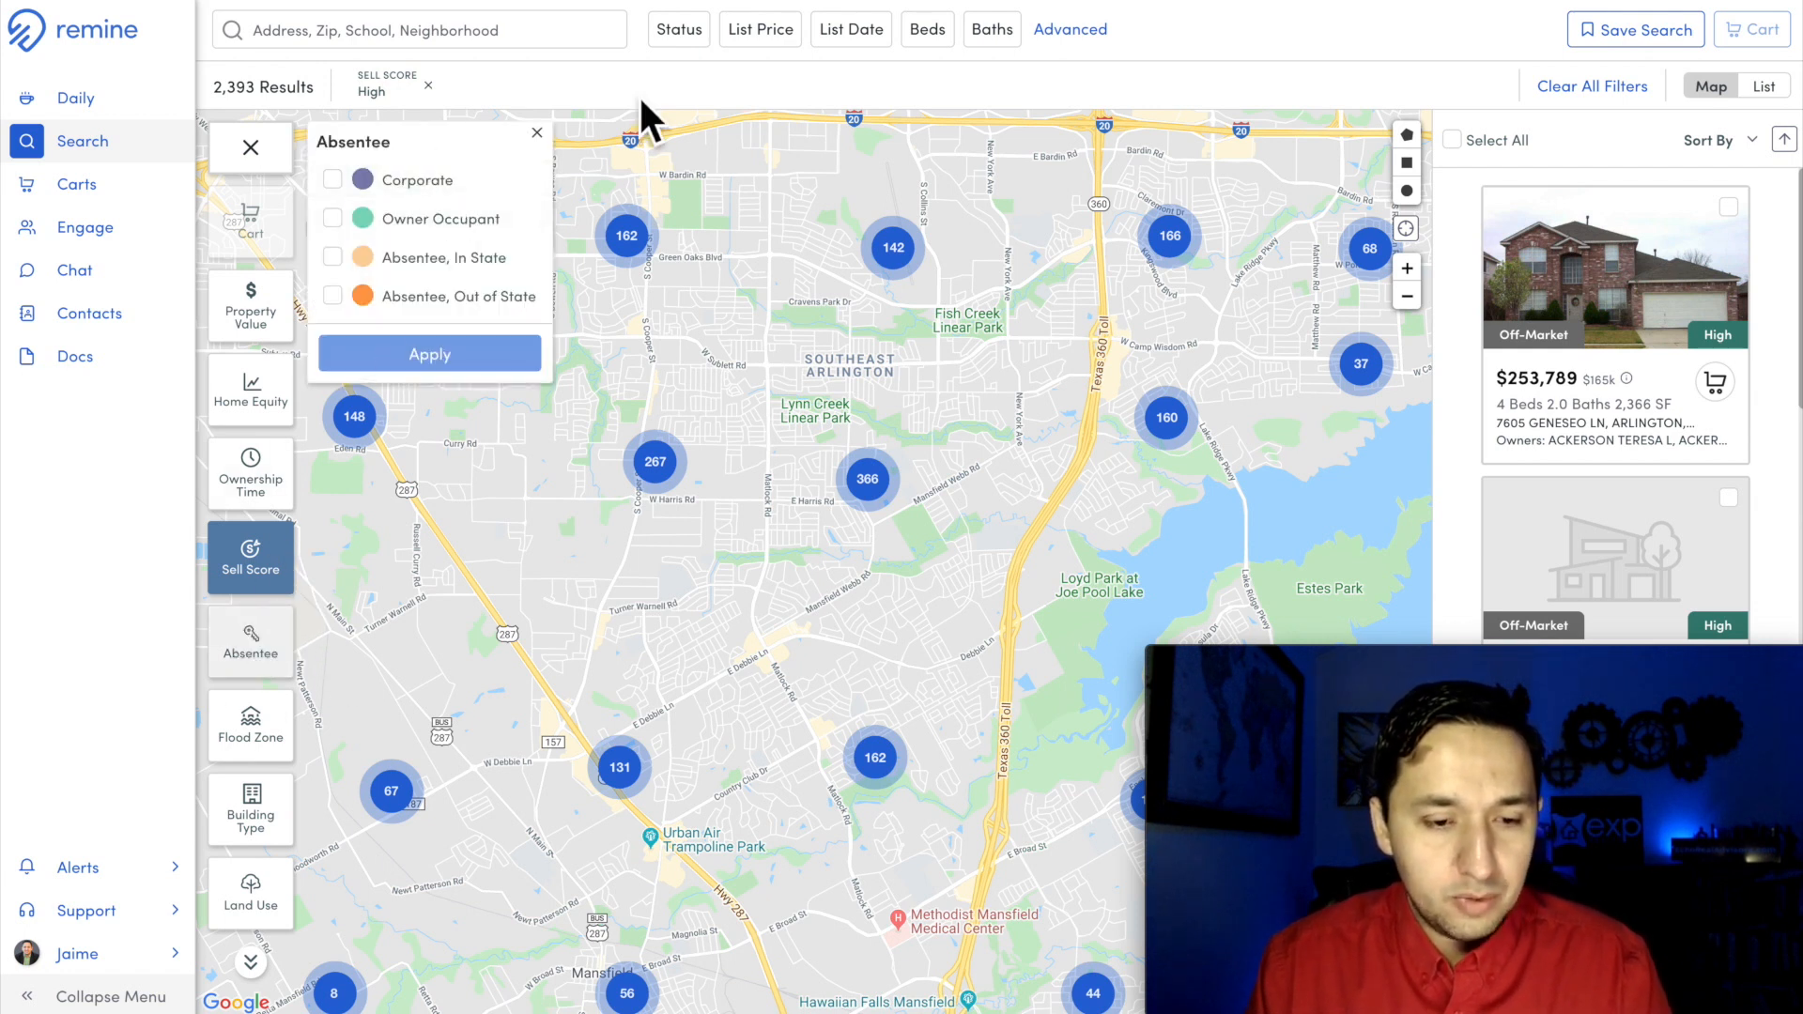
left_click(1589, 90)
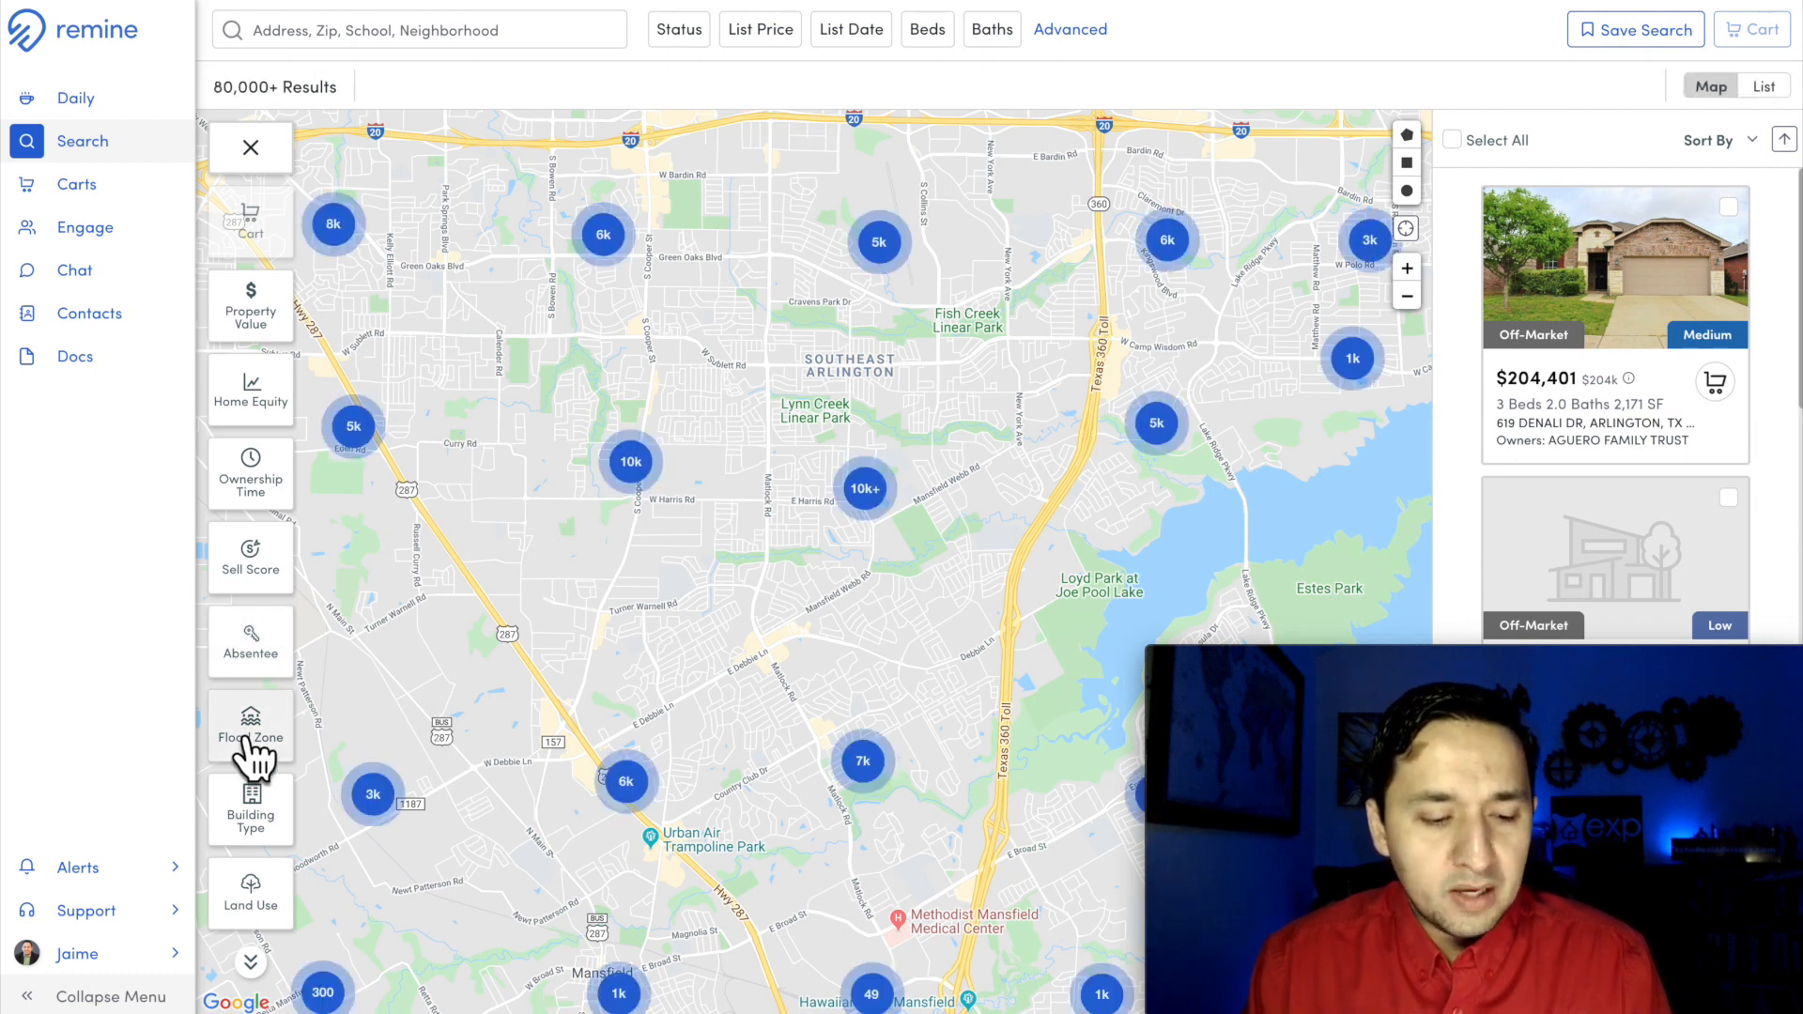
Step: Review the options of the Flood Zone, Building Type and Land Use filters
left_click(248, 740)
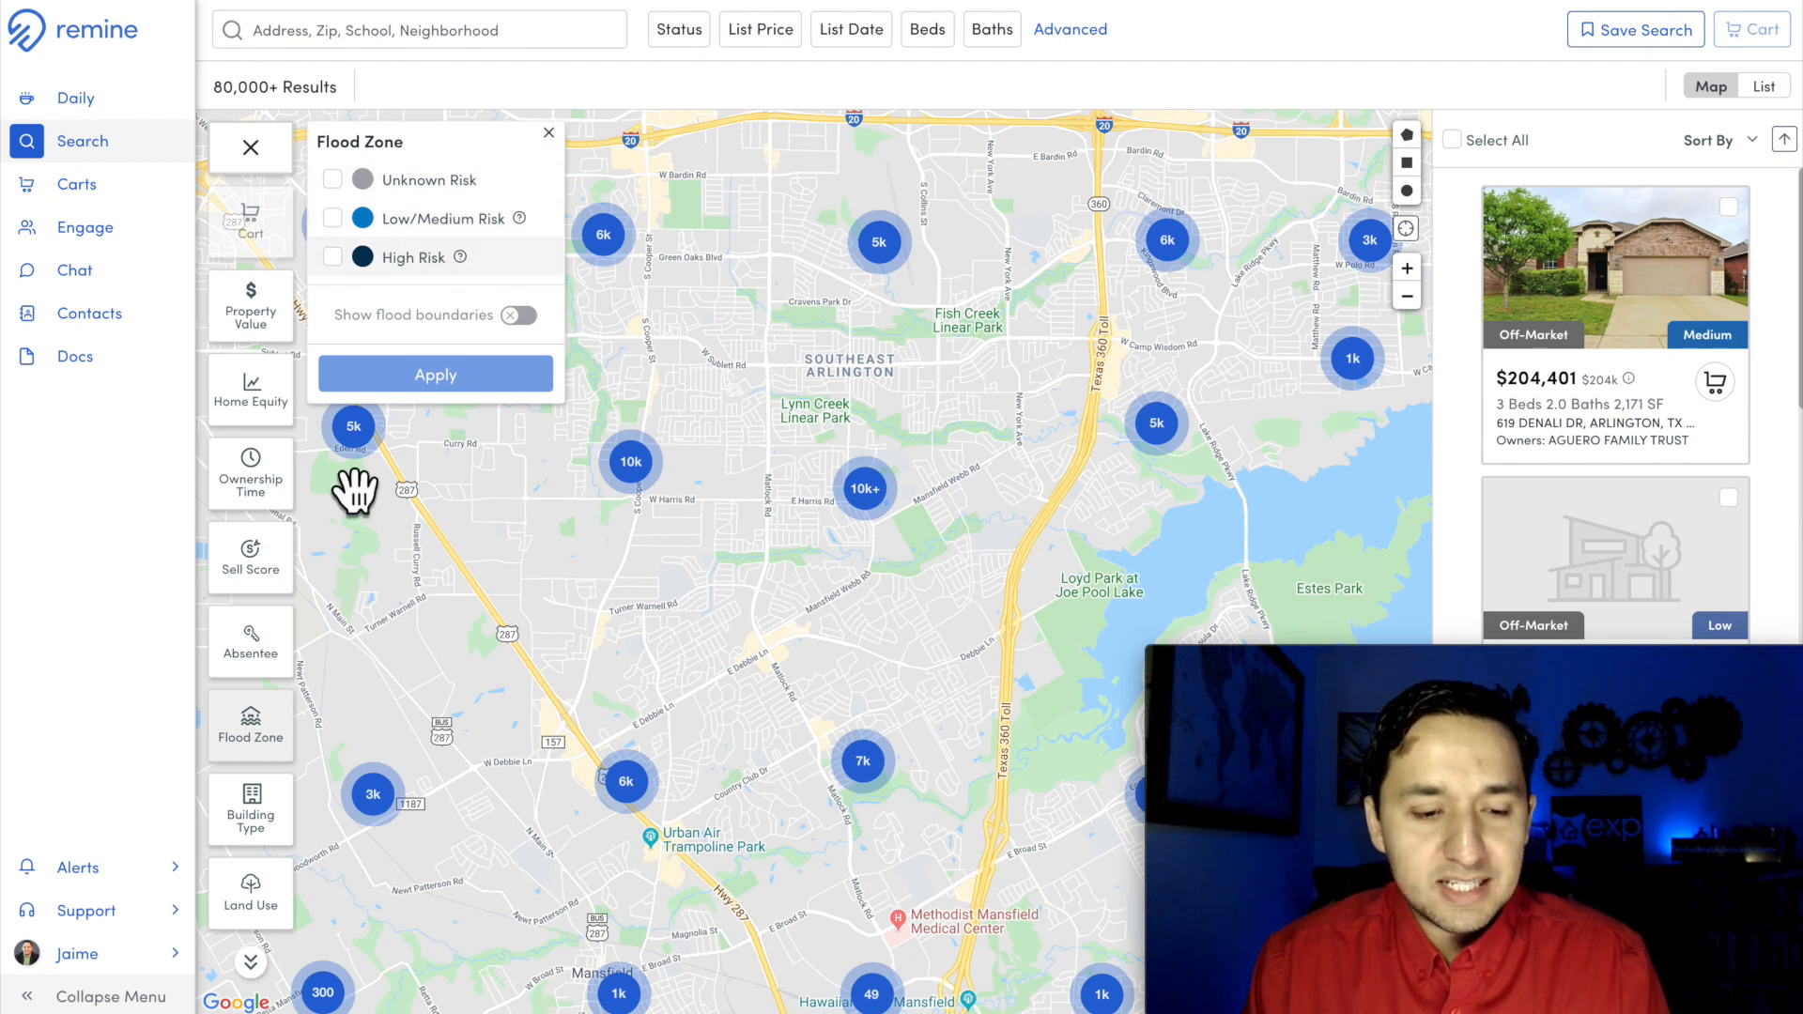
left_click(247, 826)
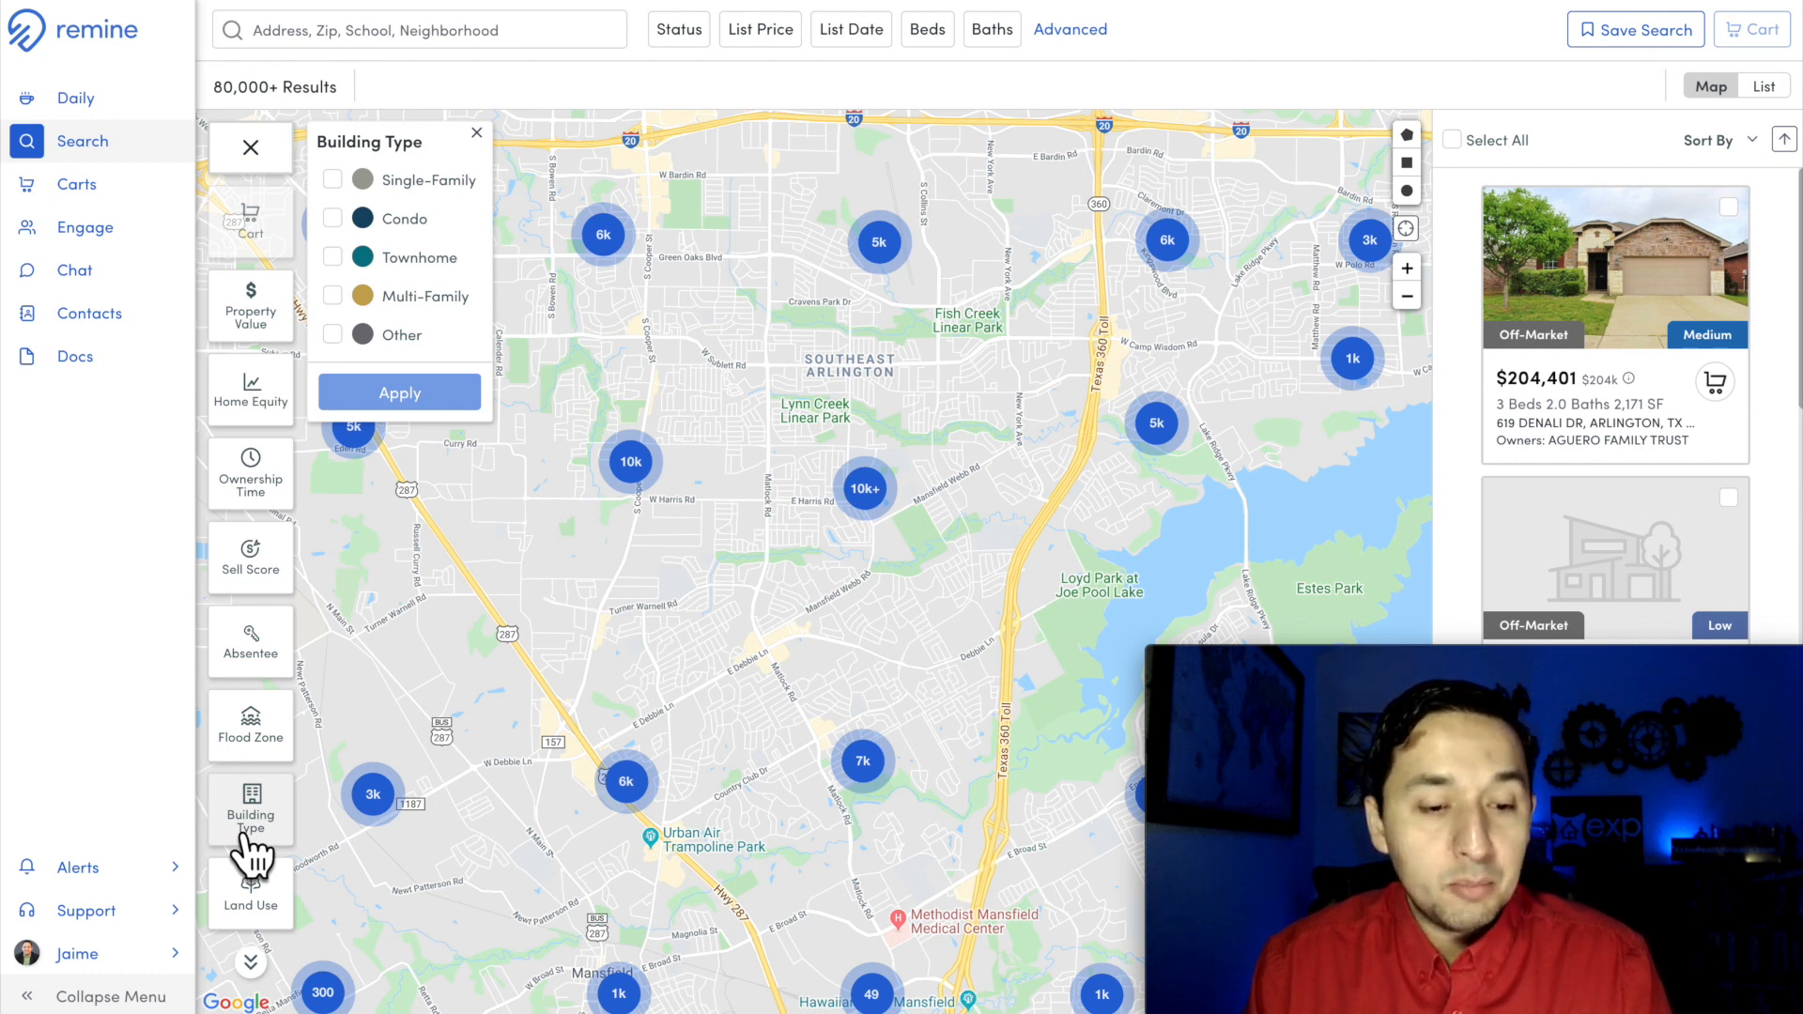
left_click(255, 925)
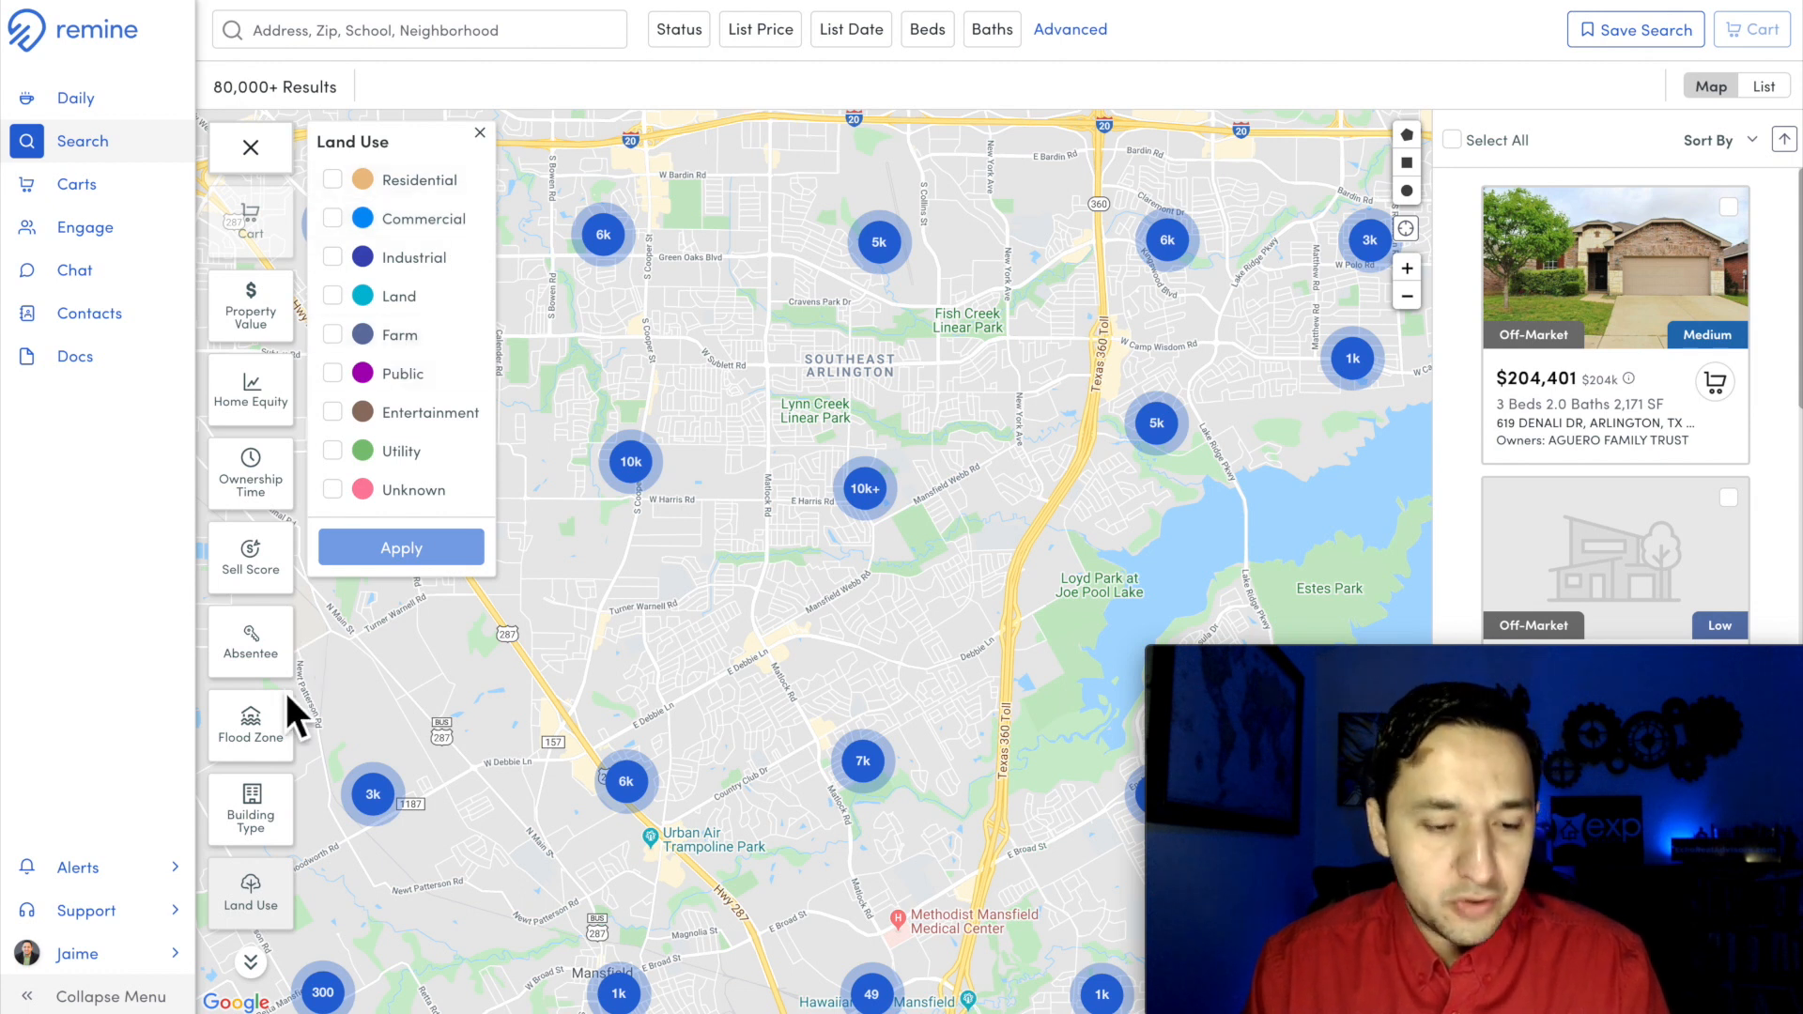
Step: Show Airbnb prices on the map and review the Mortgage Rate and Mortgage Age filter options
scroll(252, 836, "down", 5)
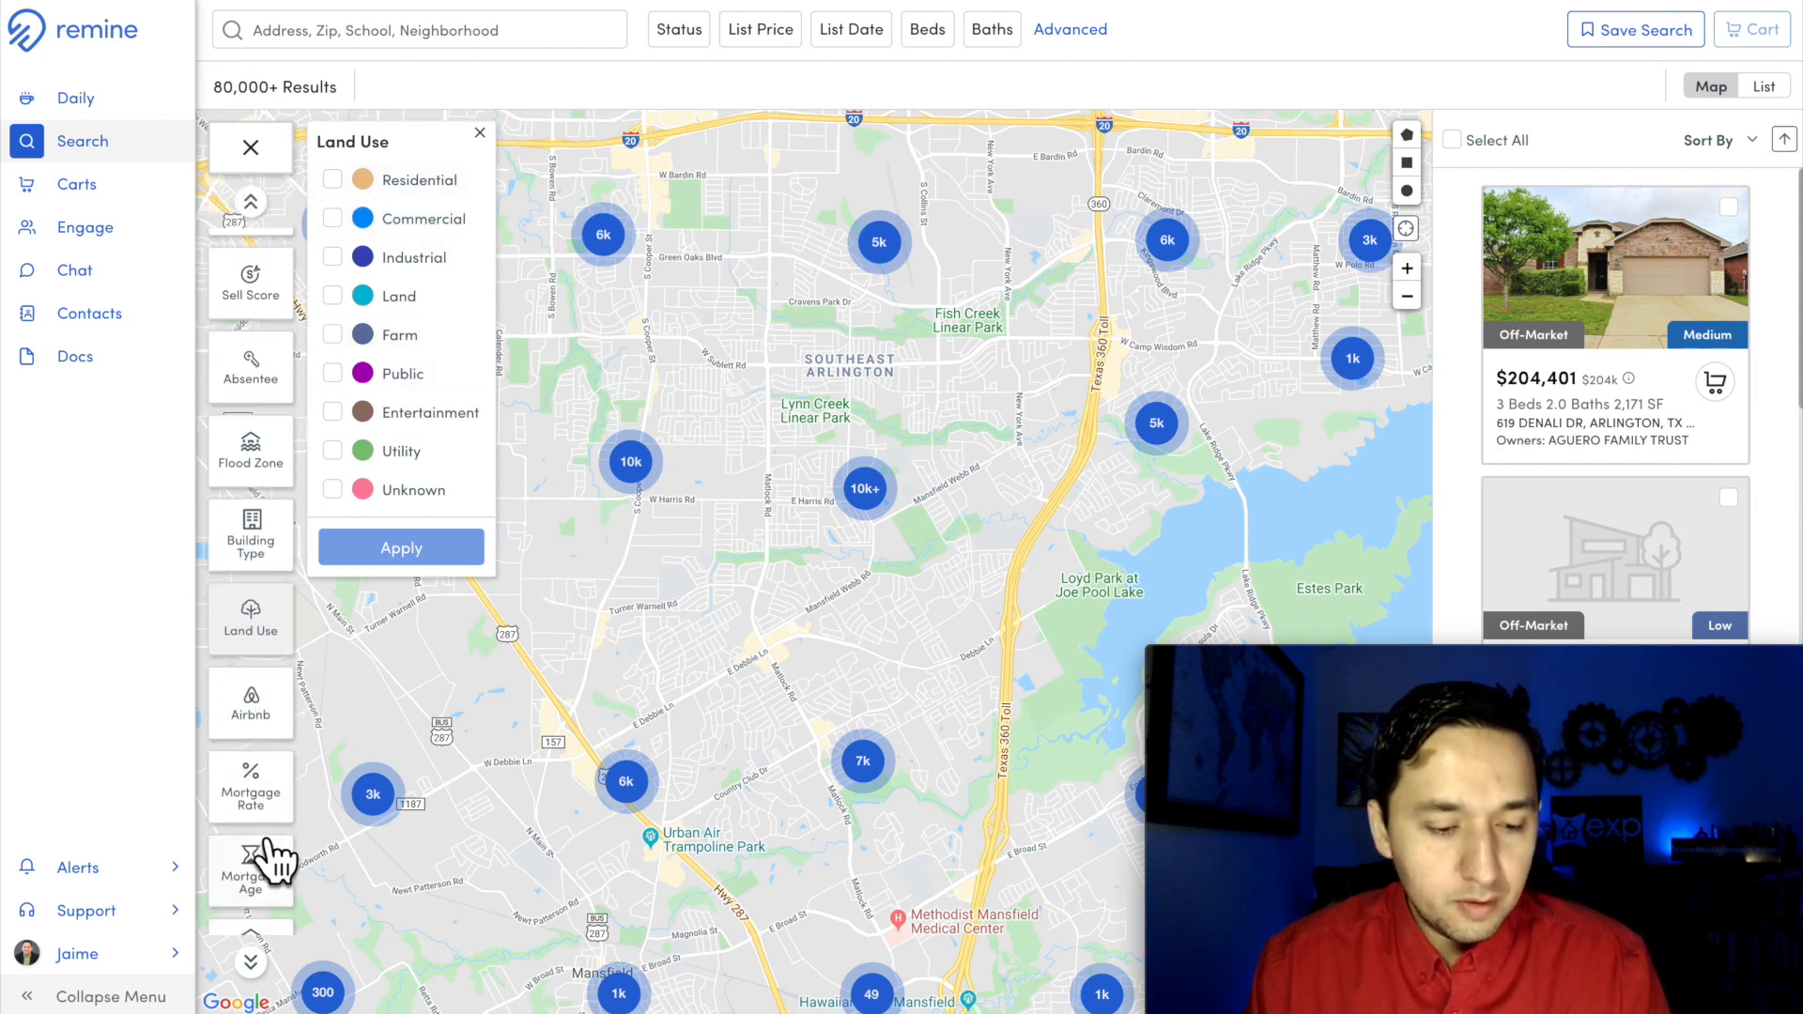
left_click(267, 723)
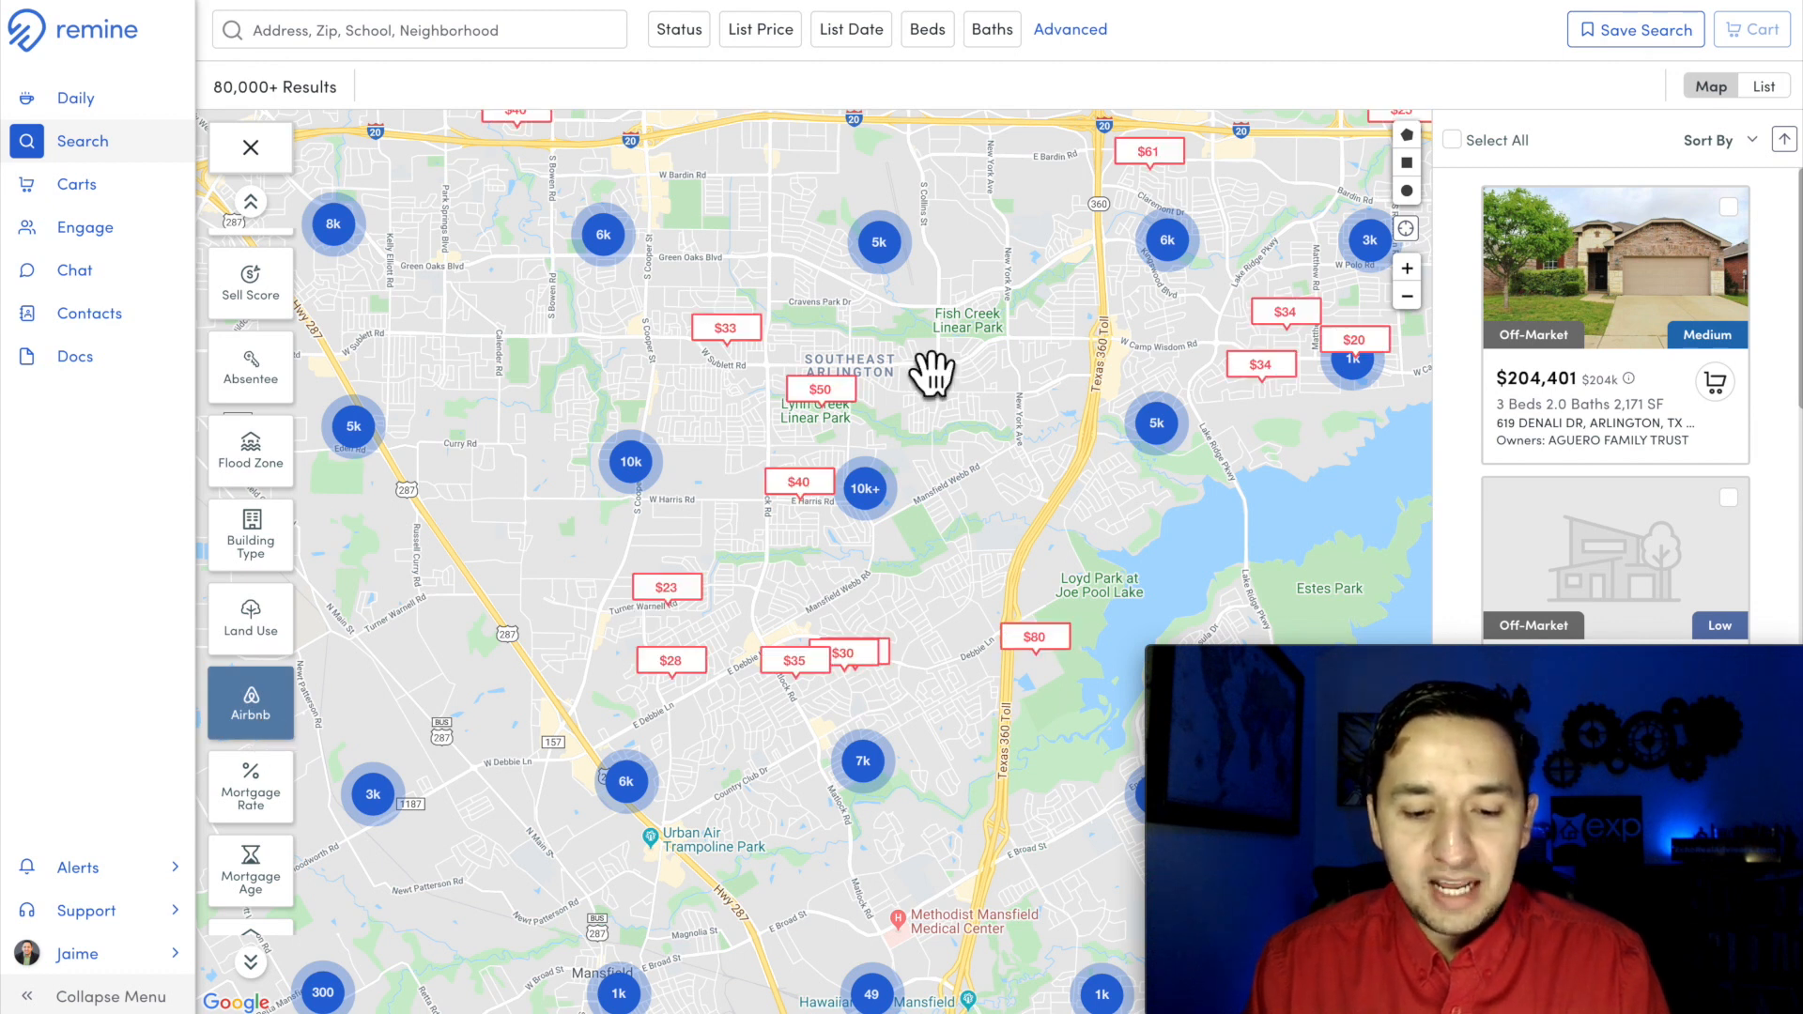
left_click(250, 797)
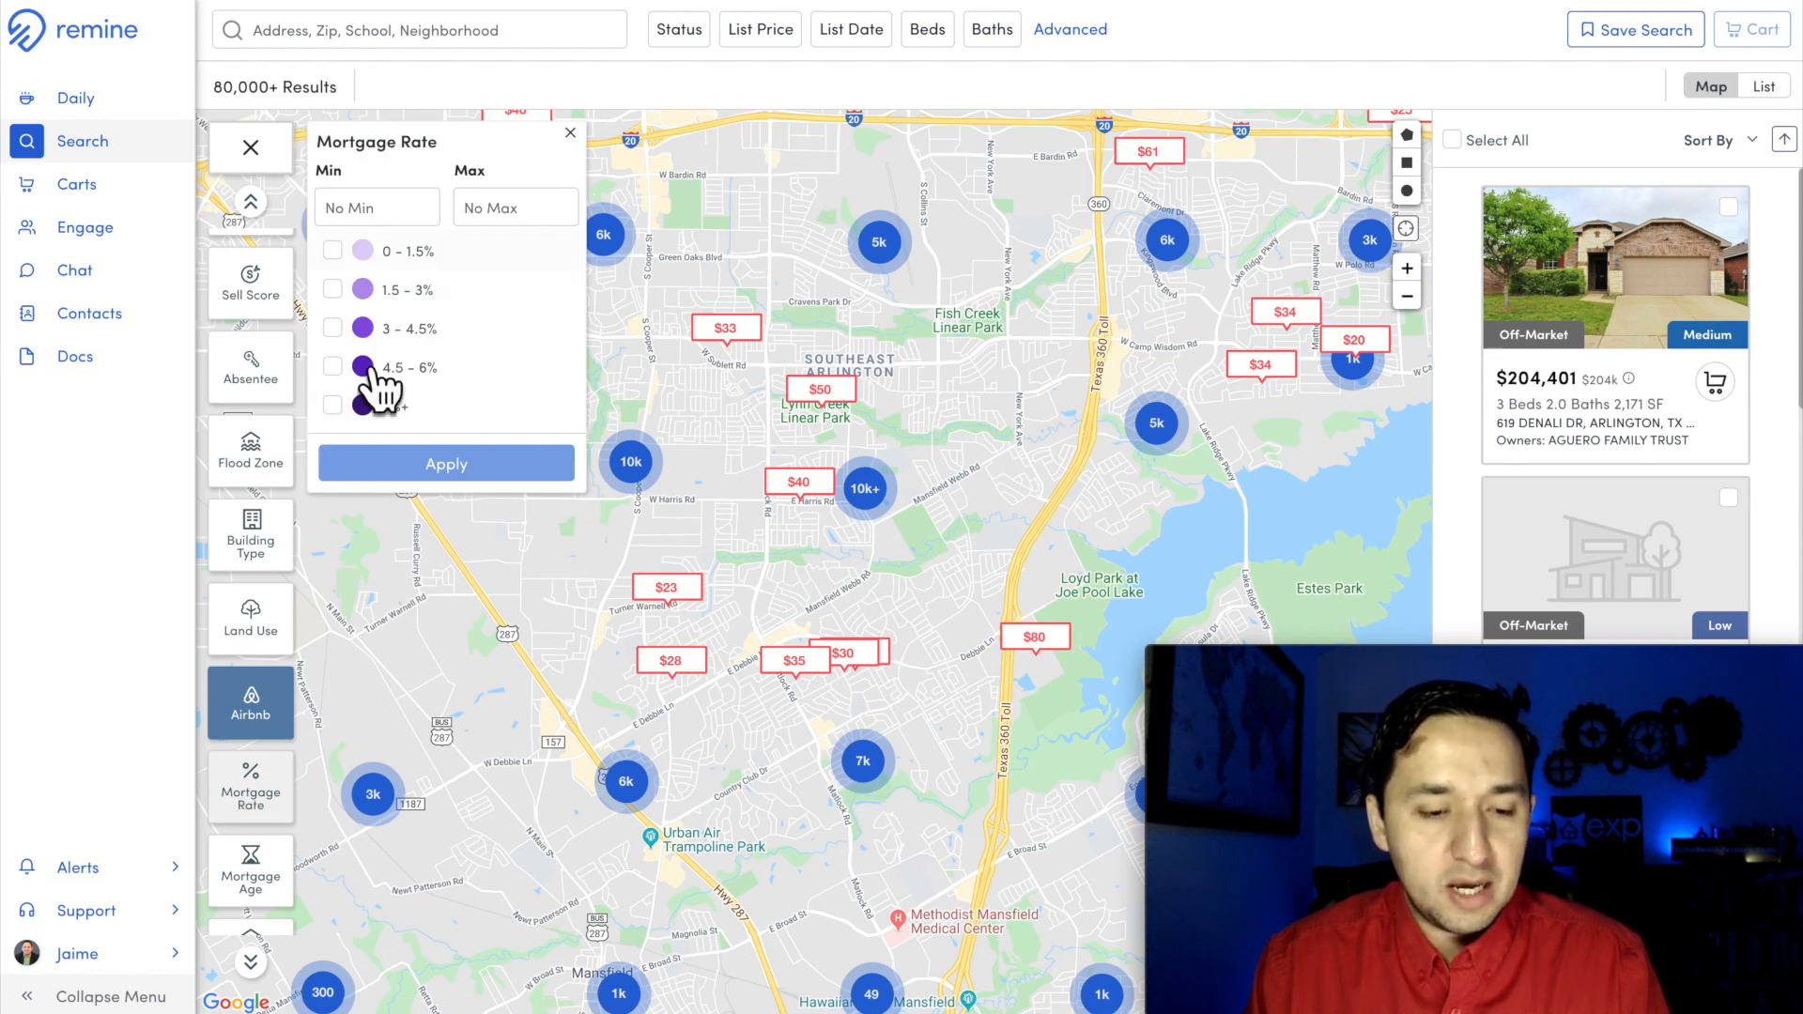
left_click(249, 888)
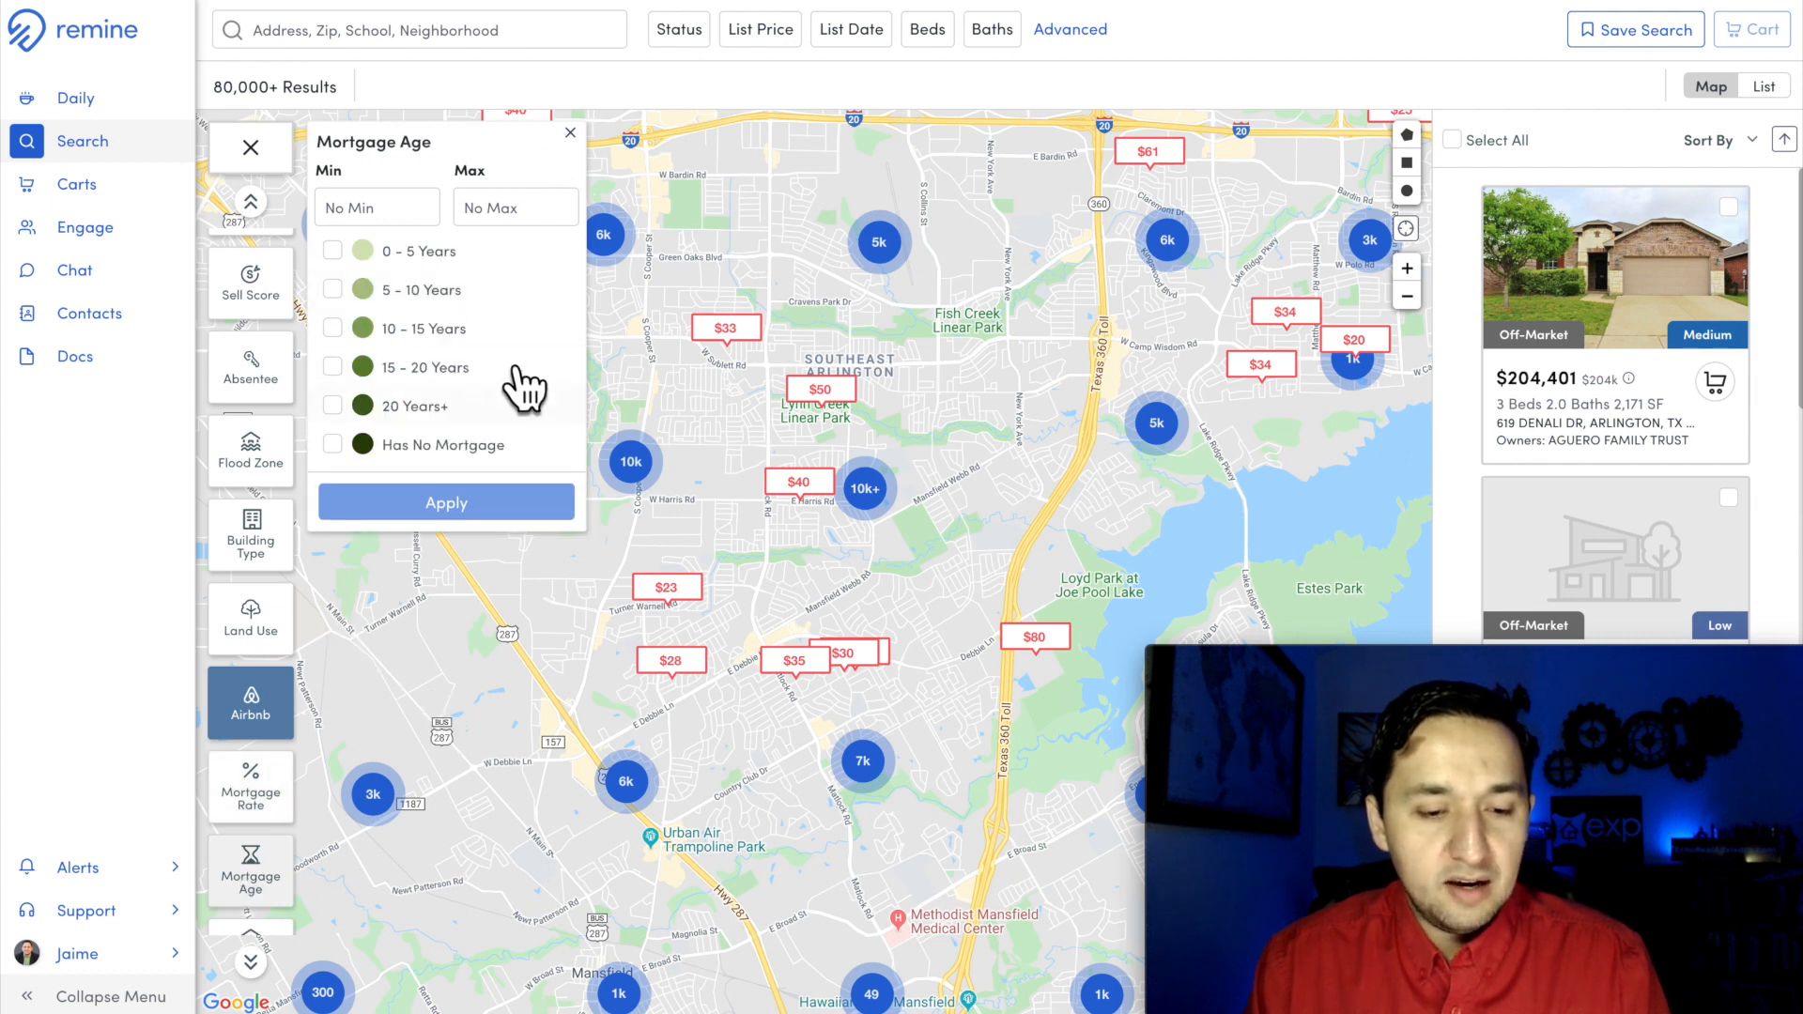
left_click(570, 132)
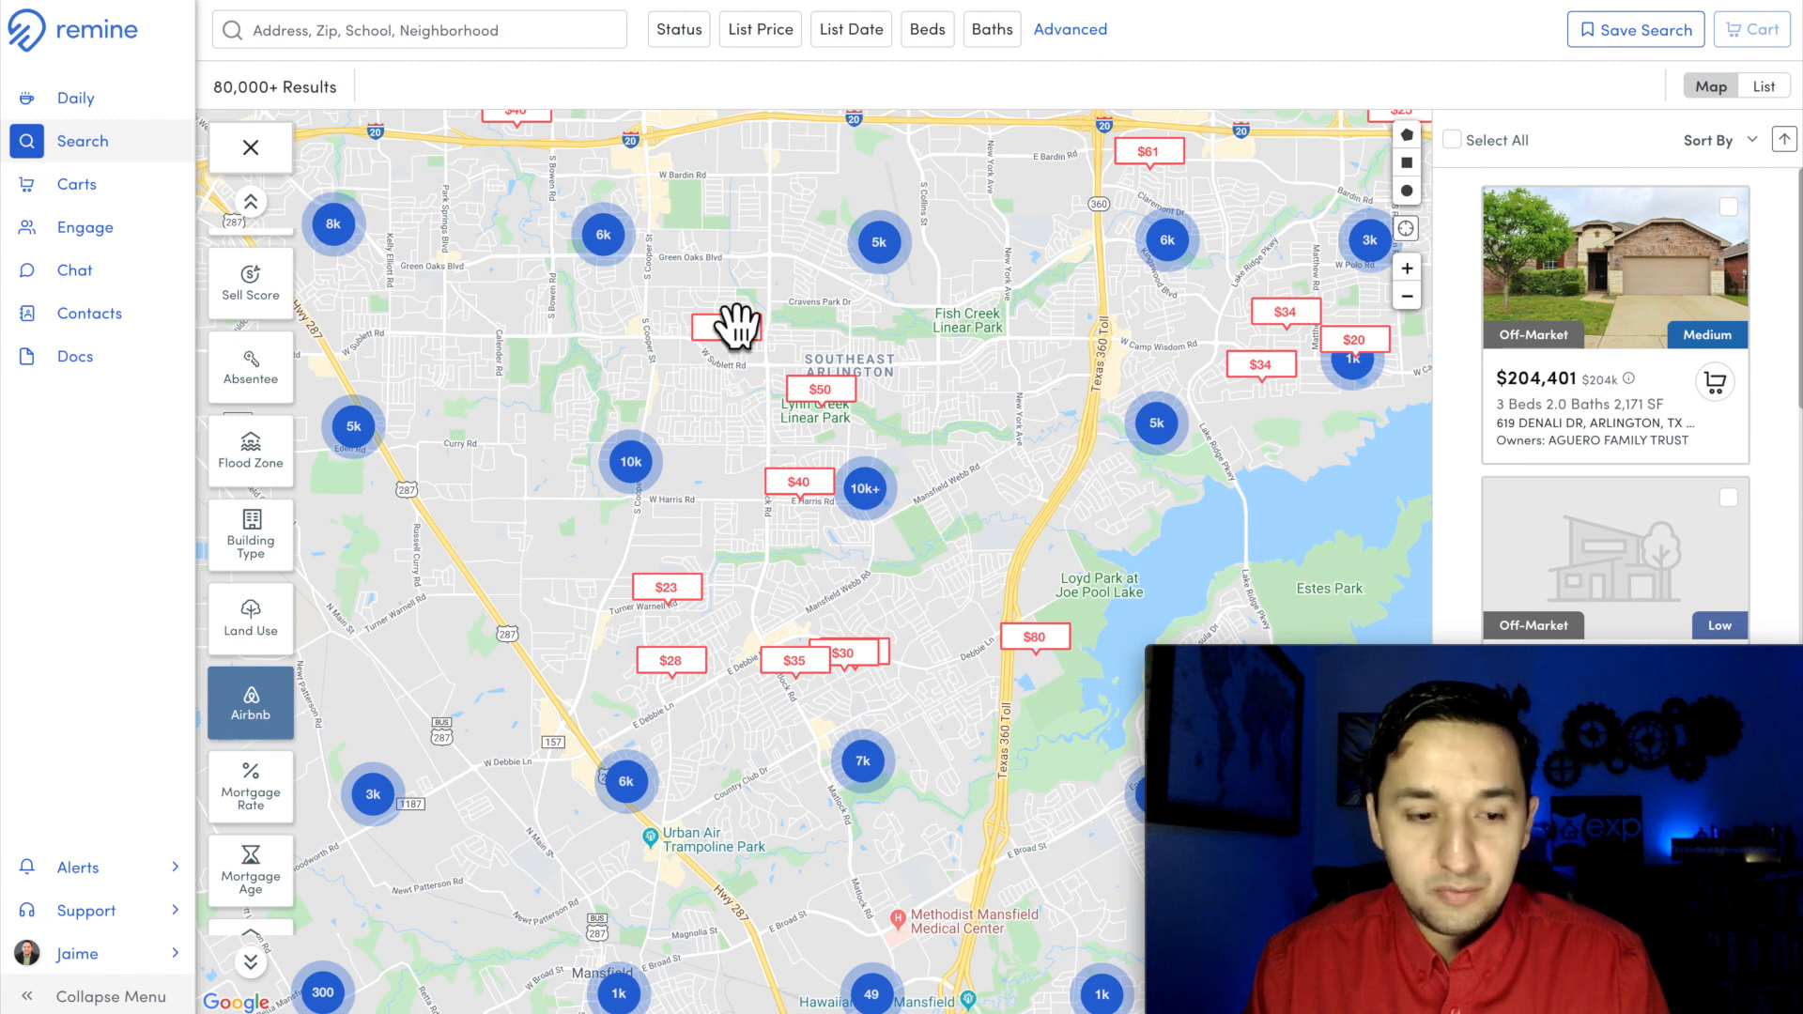
Step: Turn off the Airbnb prices on the map and review the Last Sale Price filter options
left_click_drag(410, 652, 443, 524)
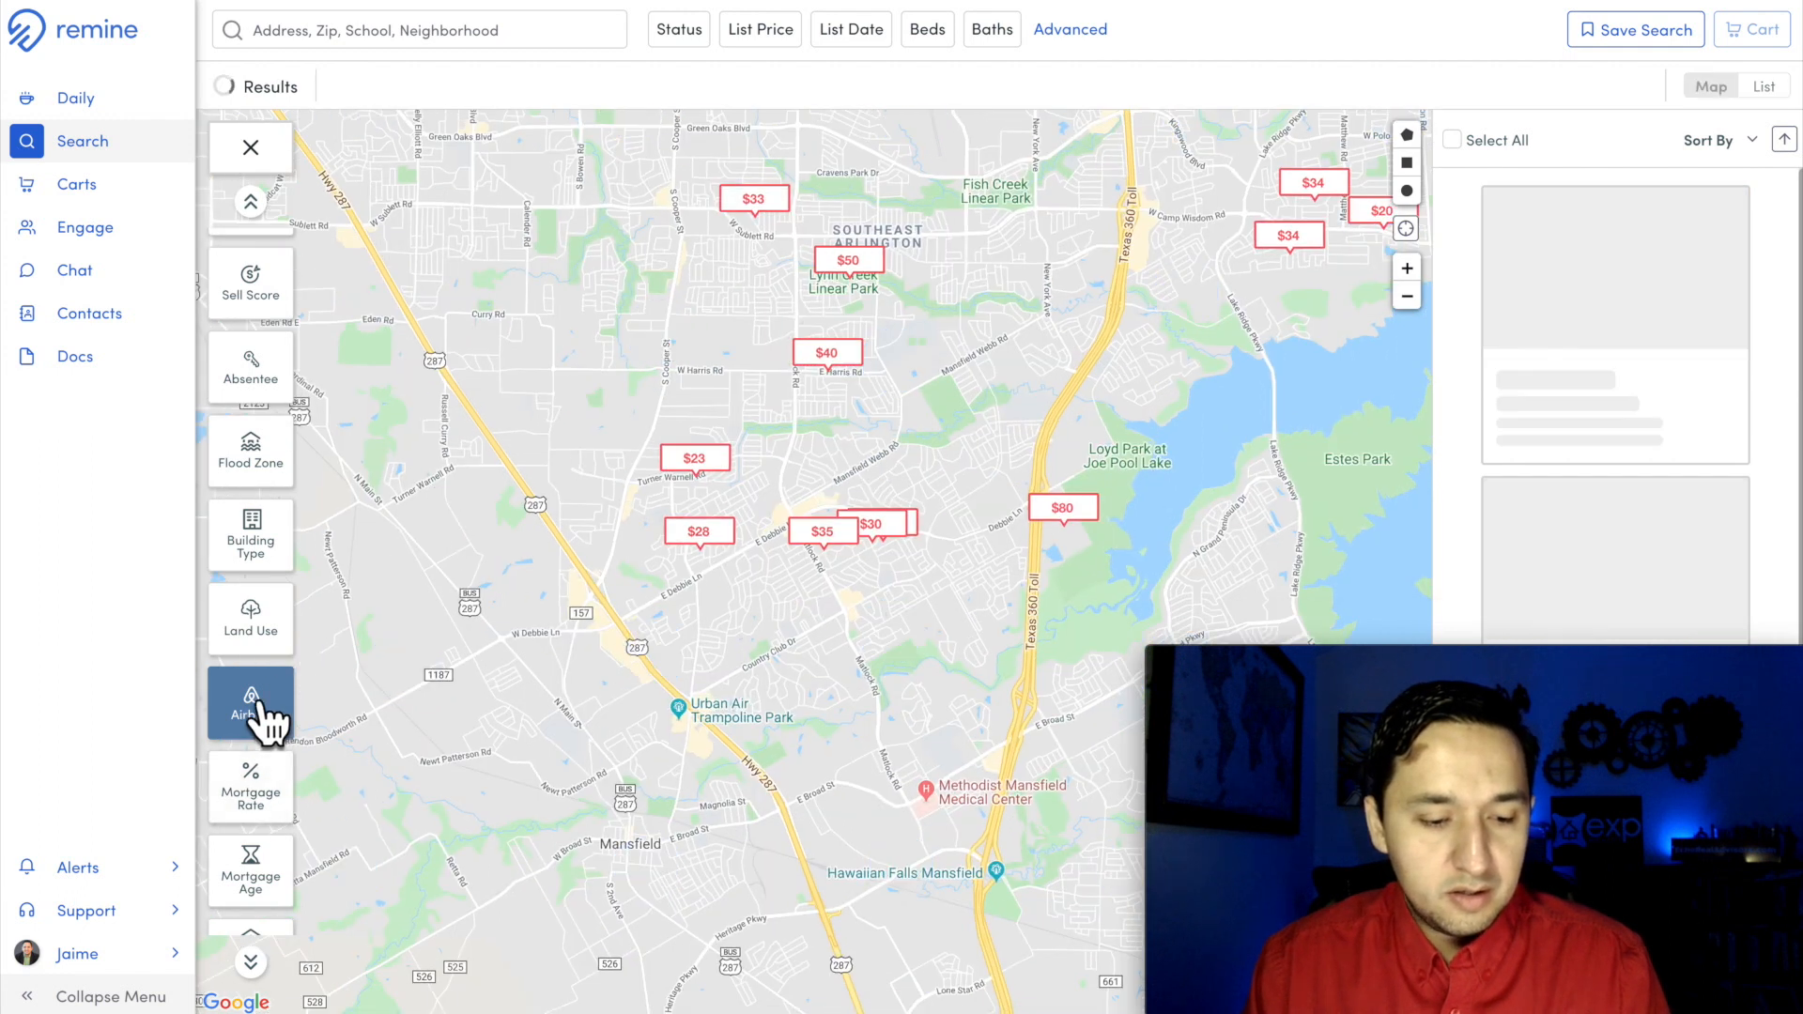
scroll(282, 897, "down", 2)
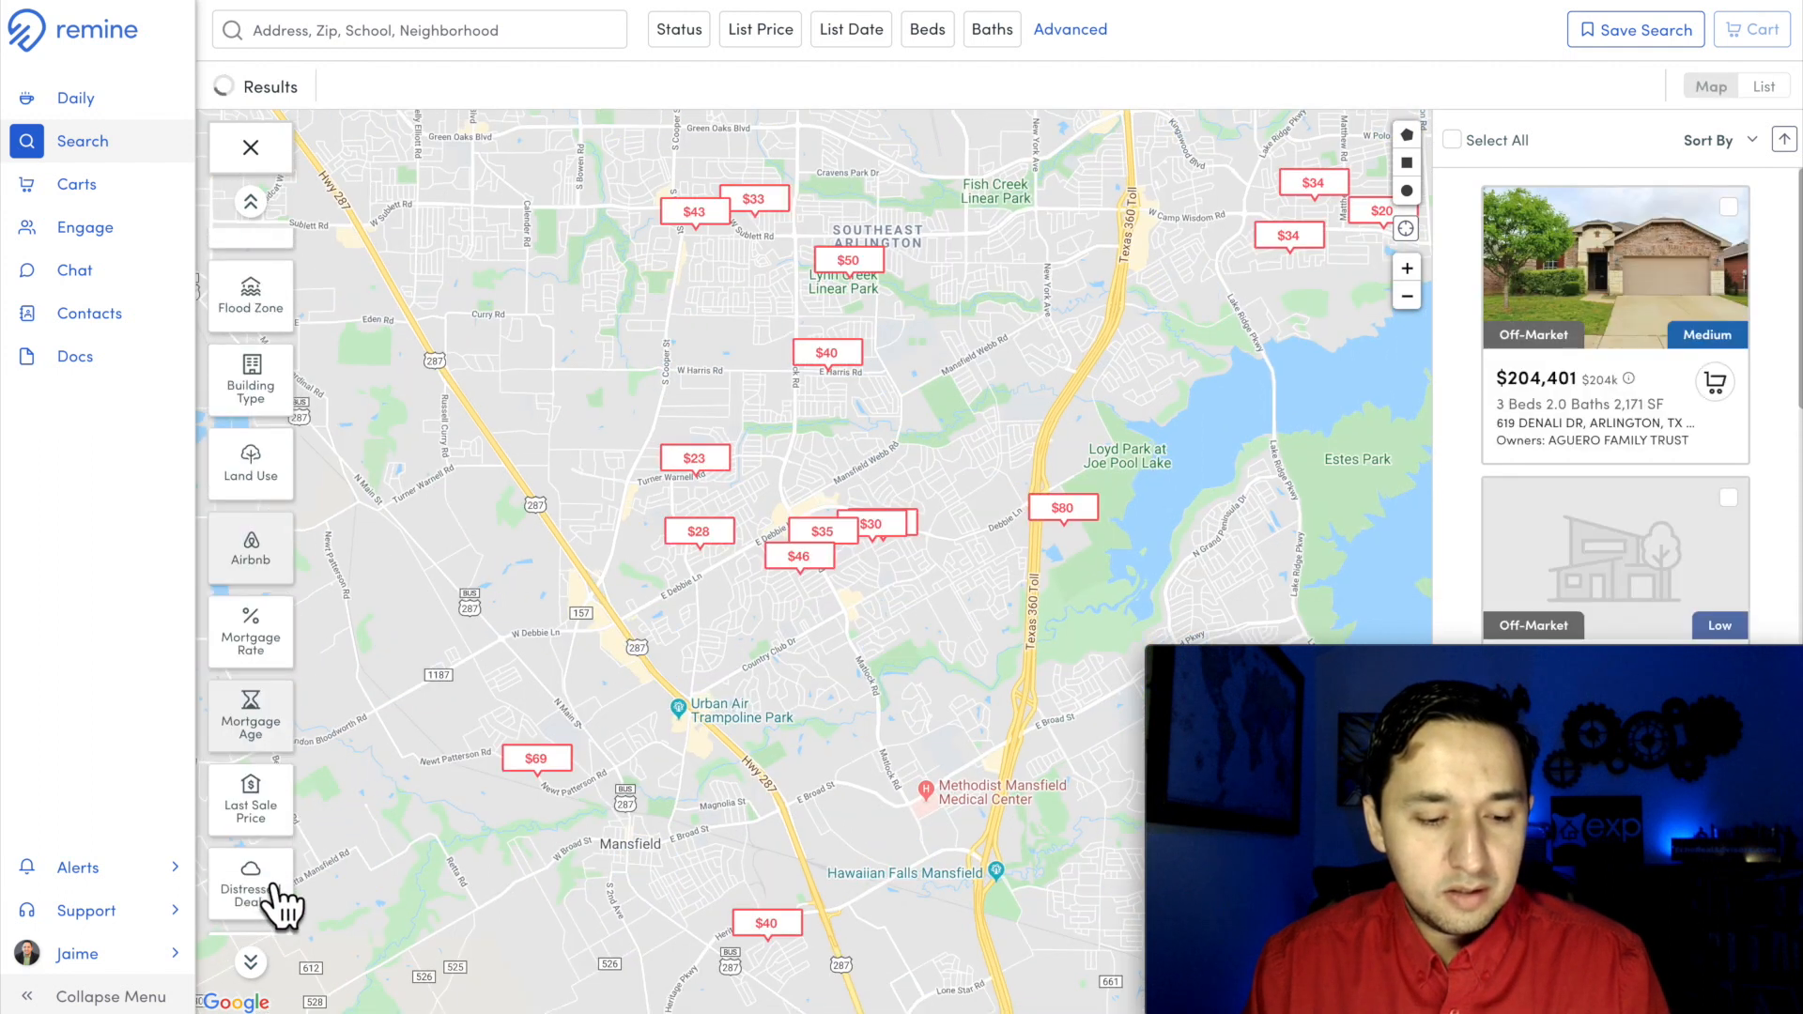
scroll(282, 902, "down", 1)
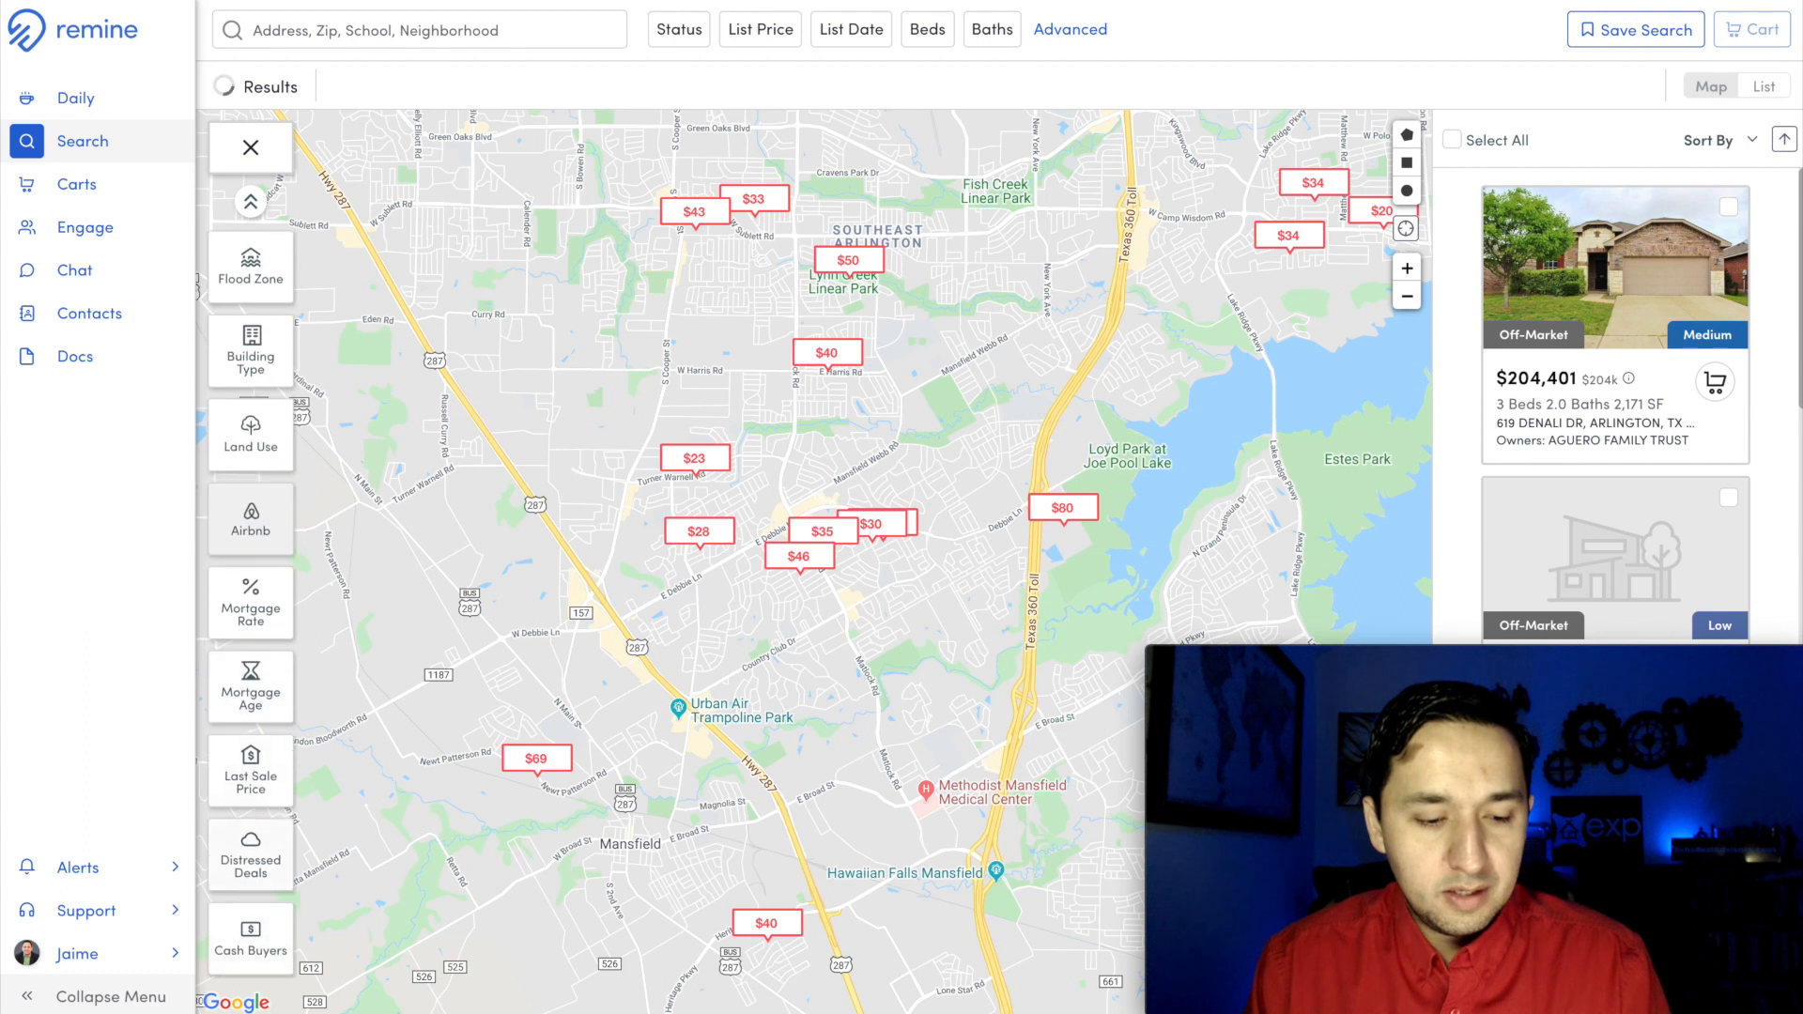
left_click(272, 793)
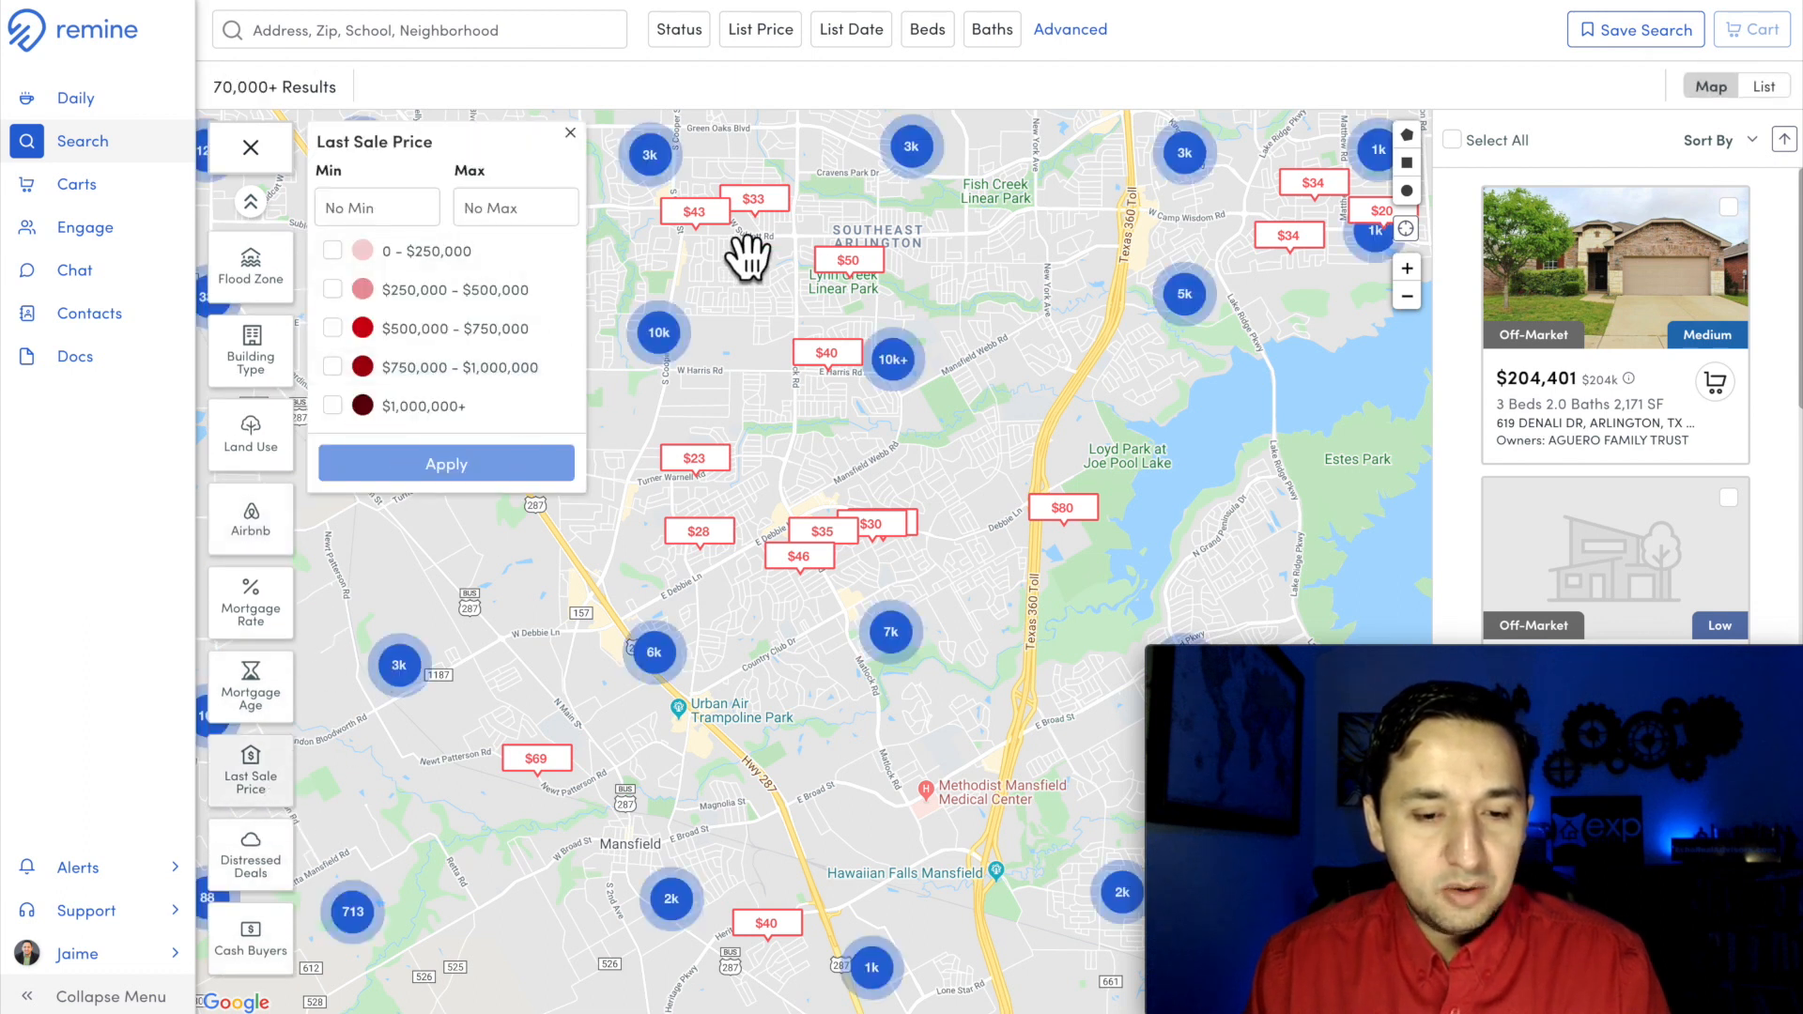
left_click_drag(746, 256, 749, 477)
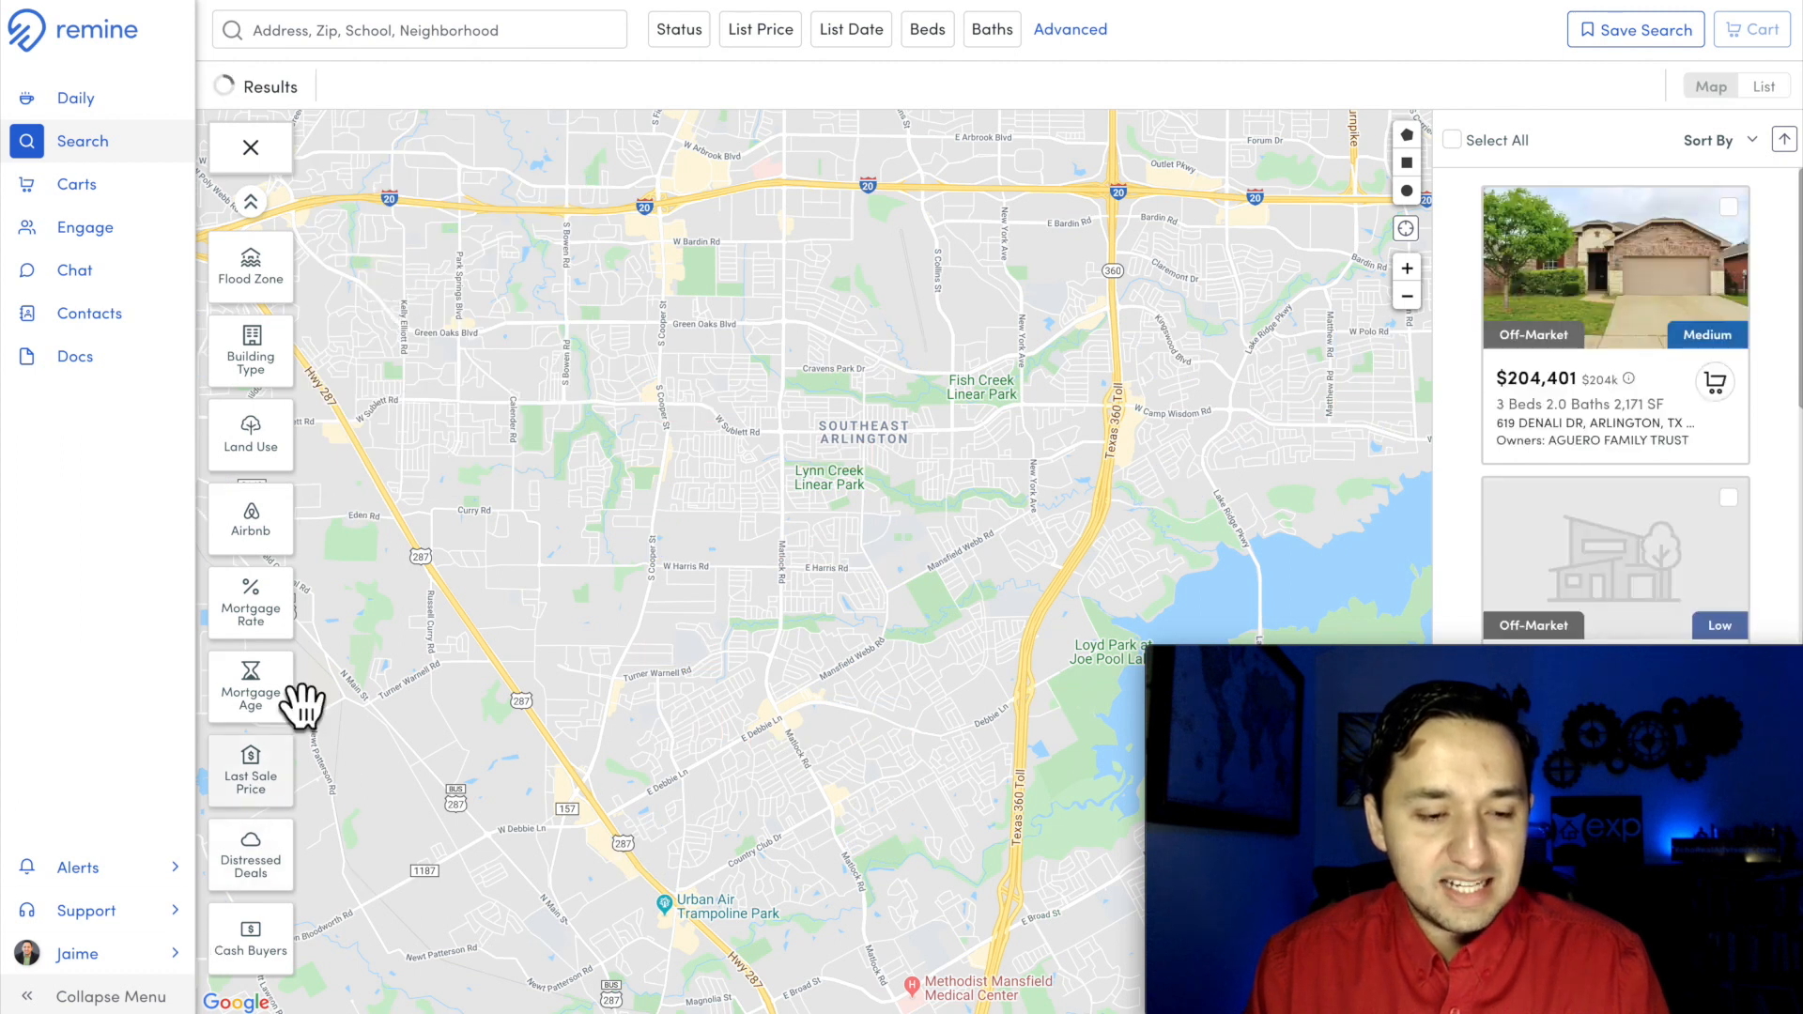
Step: Filter the map to distressed deals with Lis Pendens, Notice of Default, Notice of Foreclosure Sale and Notice of Trustee Sale
scroll(262, 592, "up", 5)
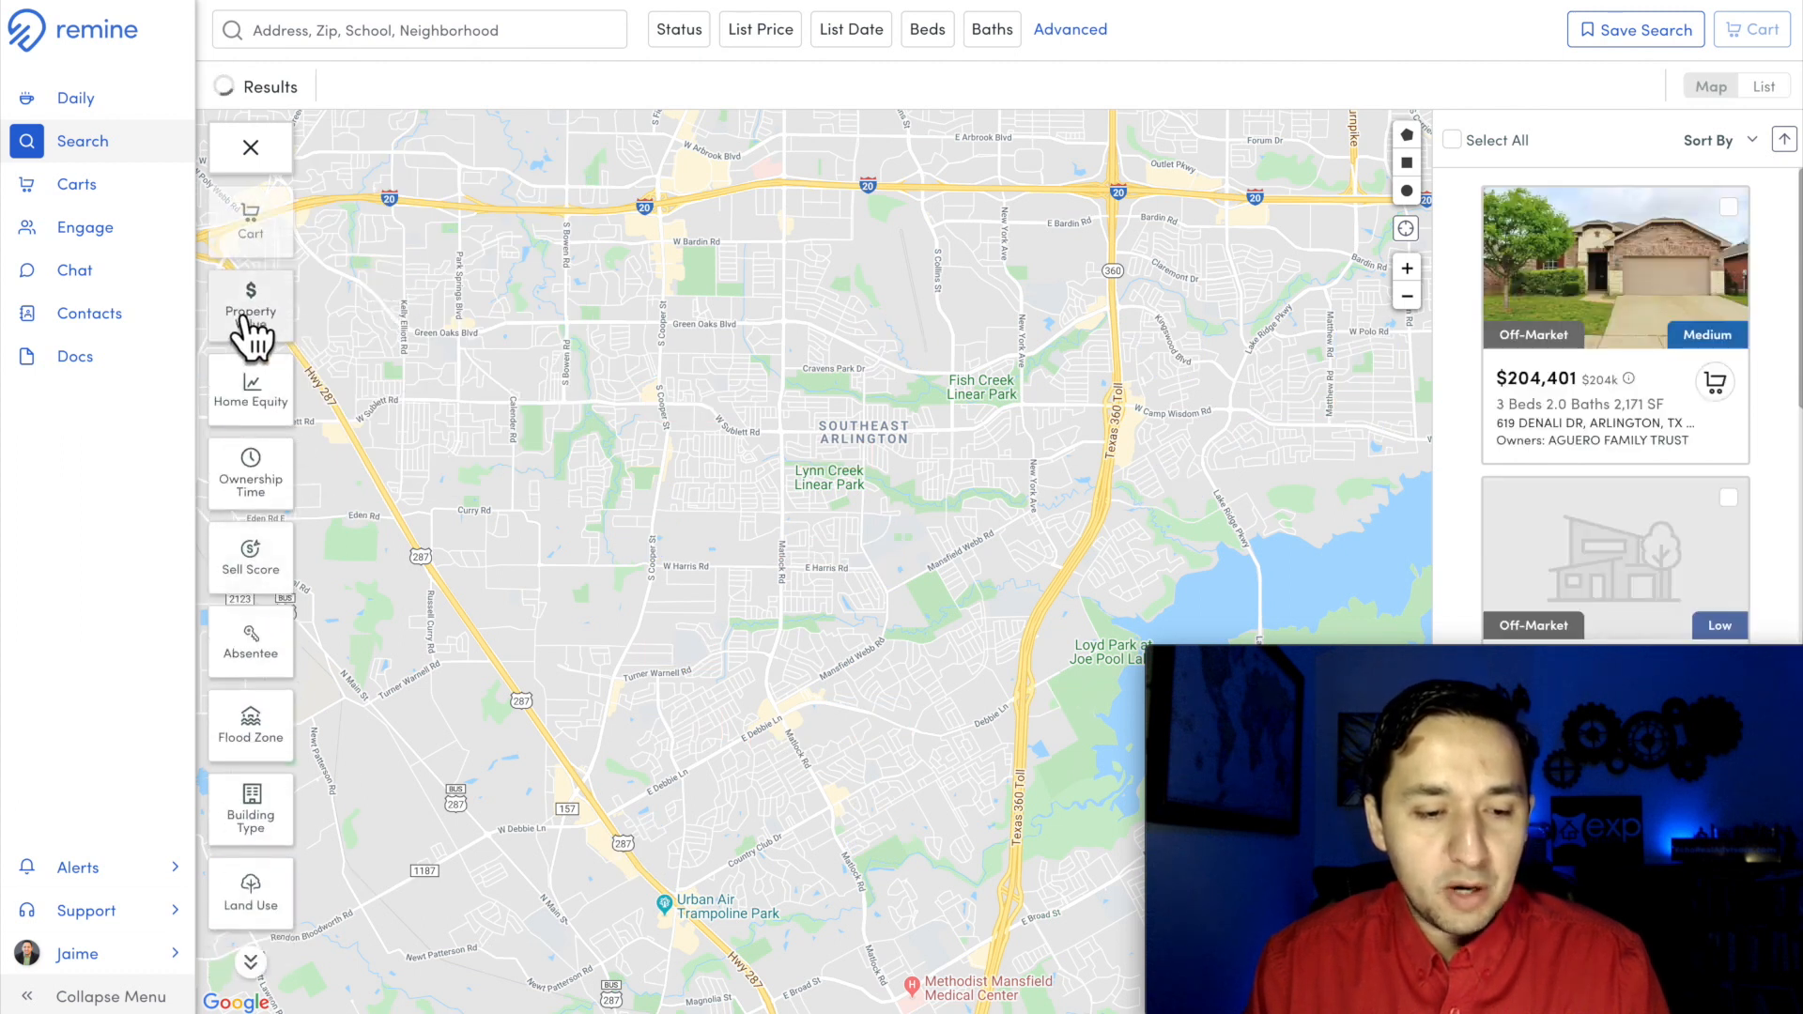
scroll(281, 770, "down", 5)
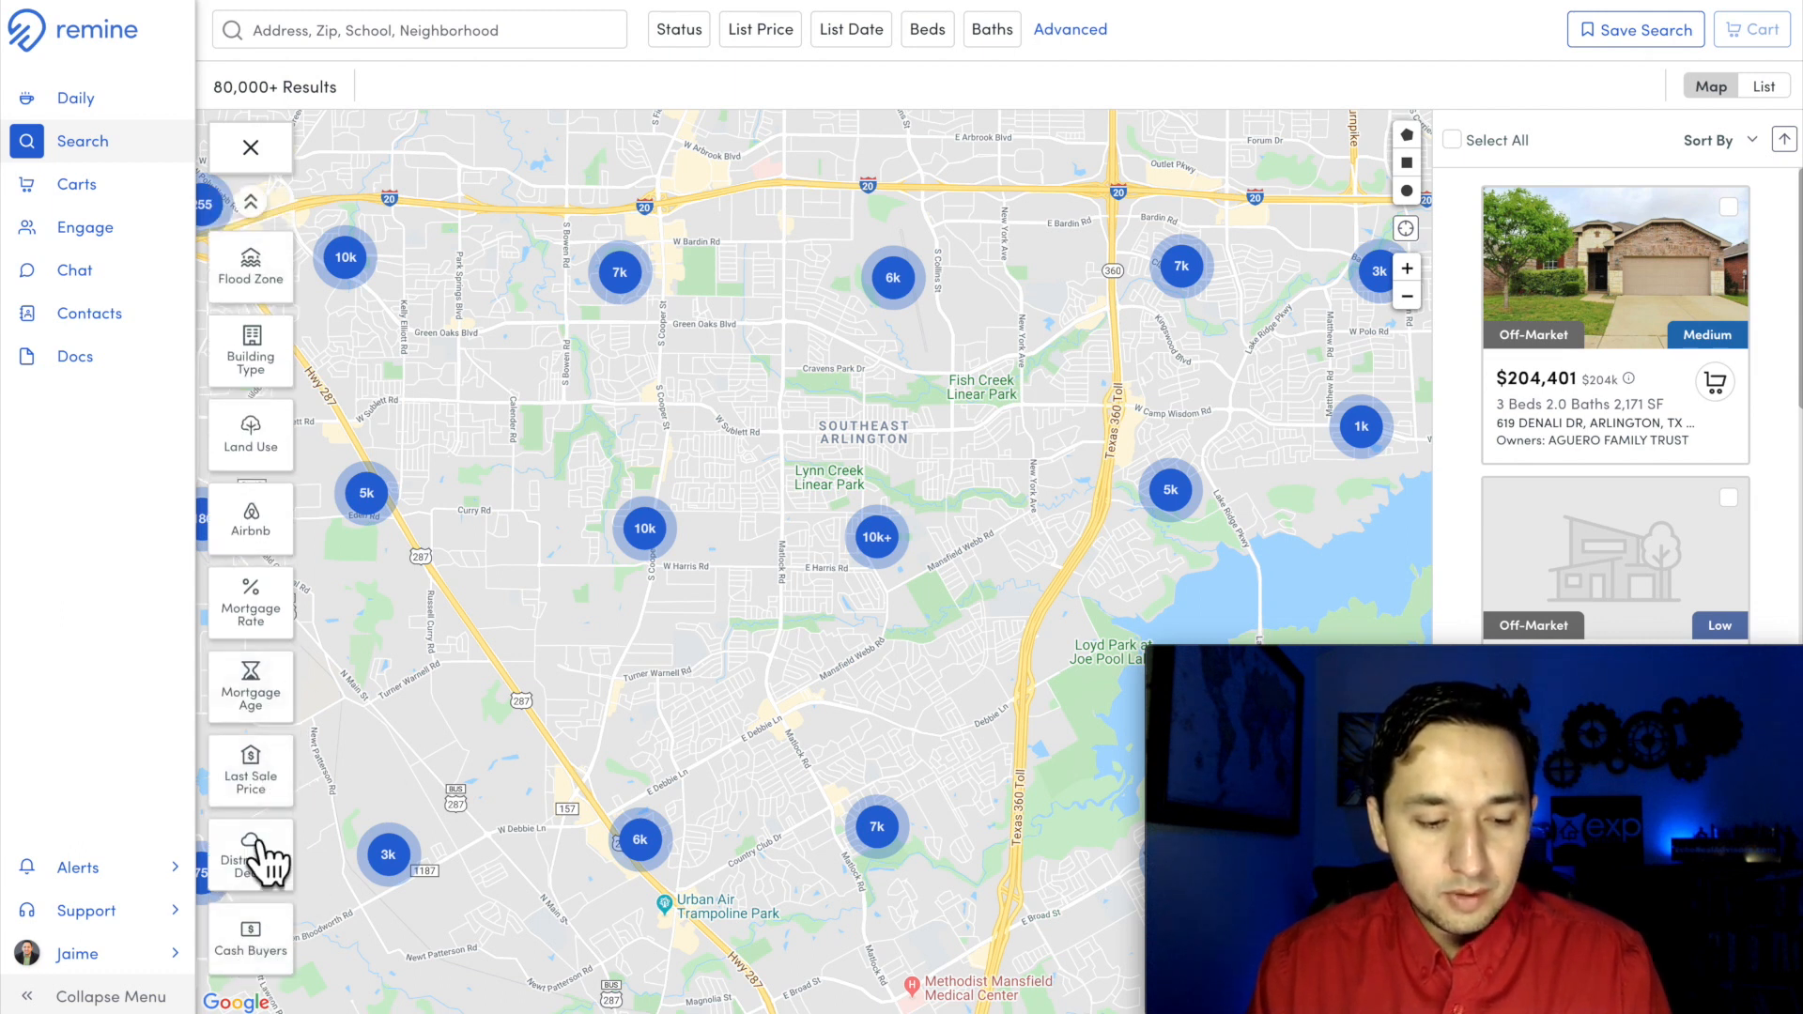
left_click(248, 869)
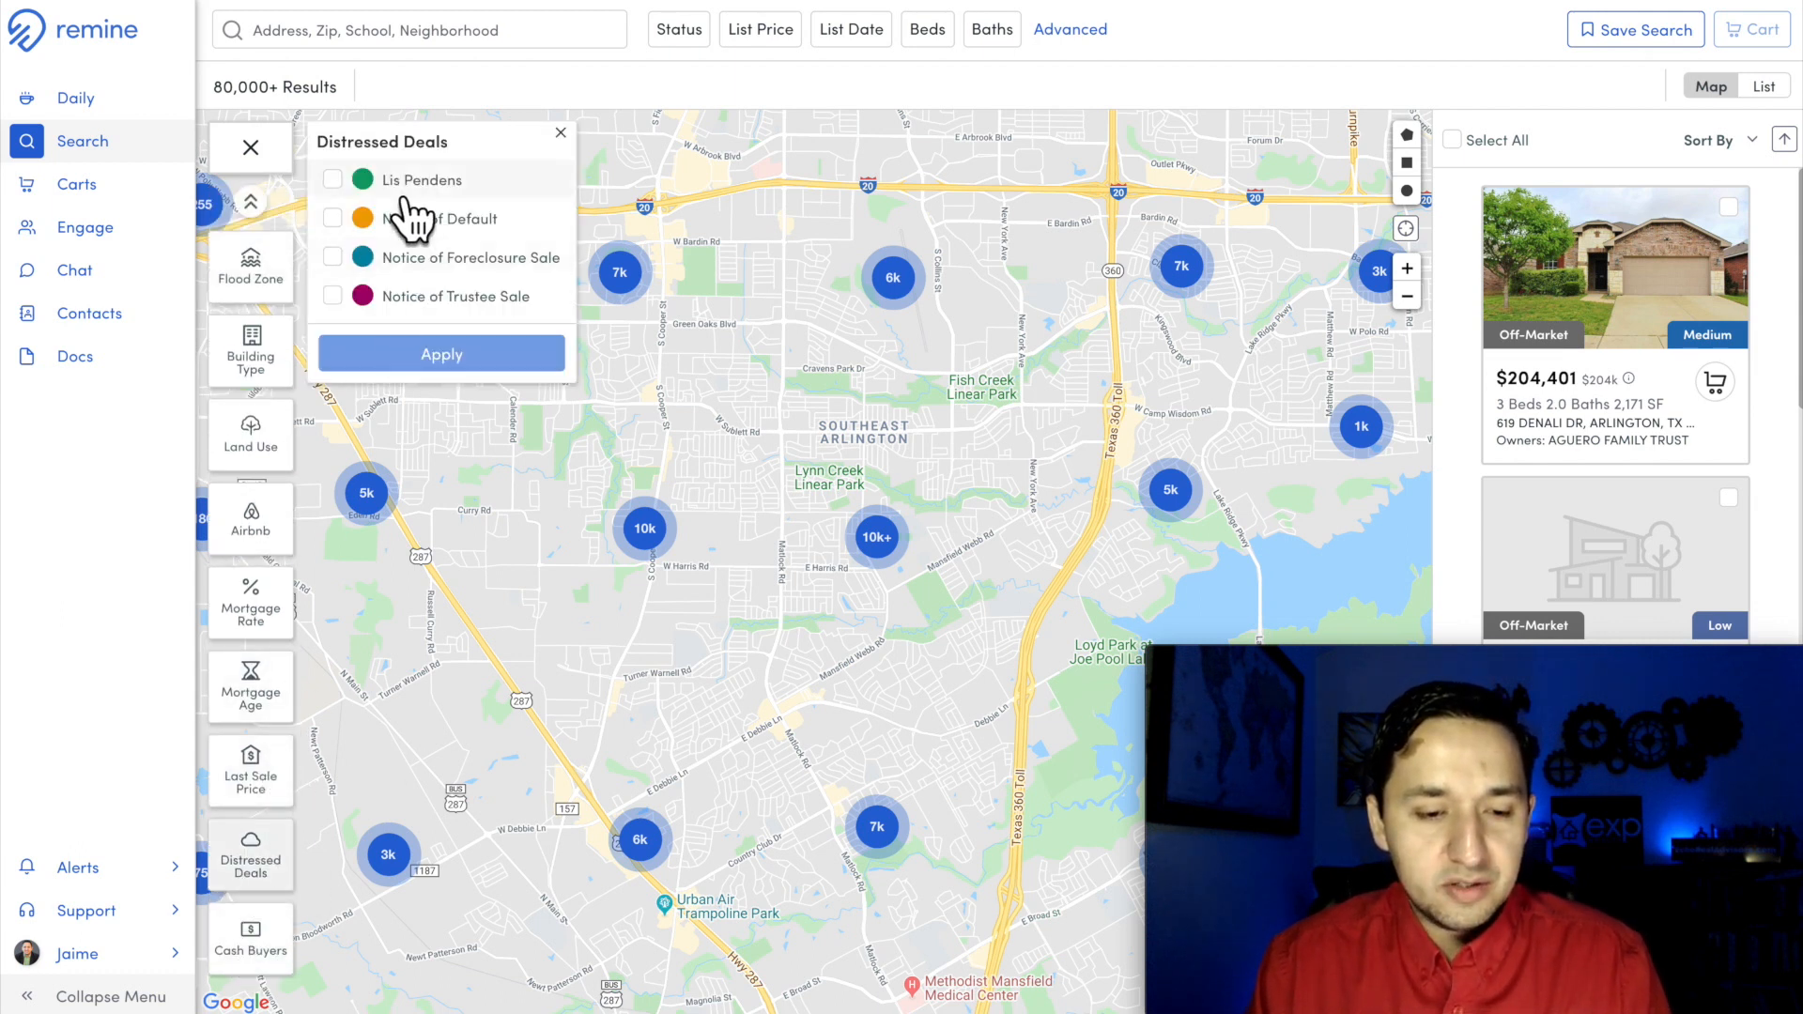
left_click(340, 180)
left_click(338, 222)
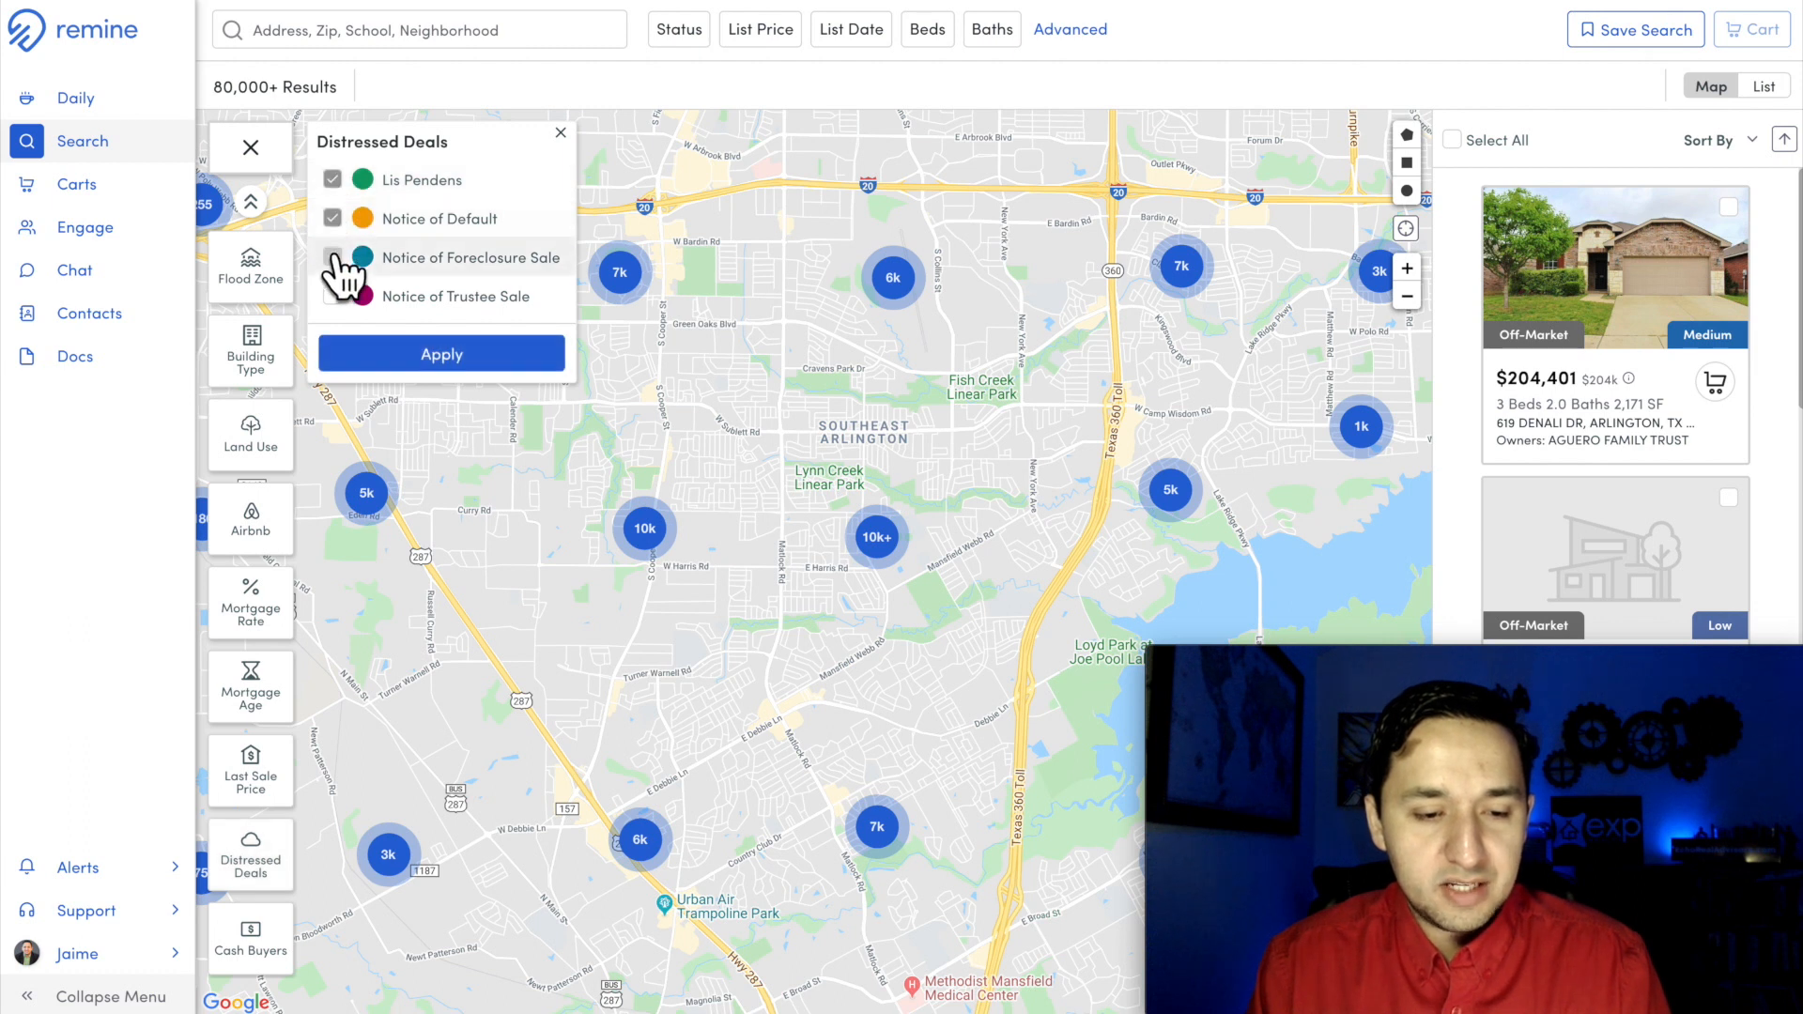
left_click(334, 299)
left_click(394, 362)
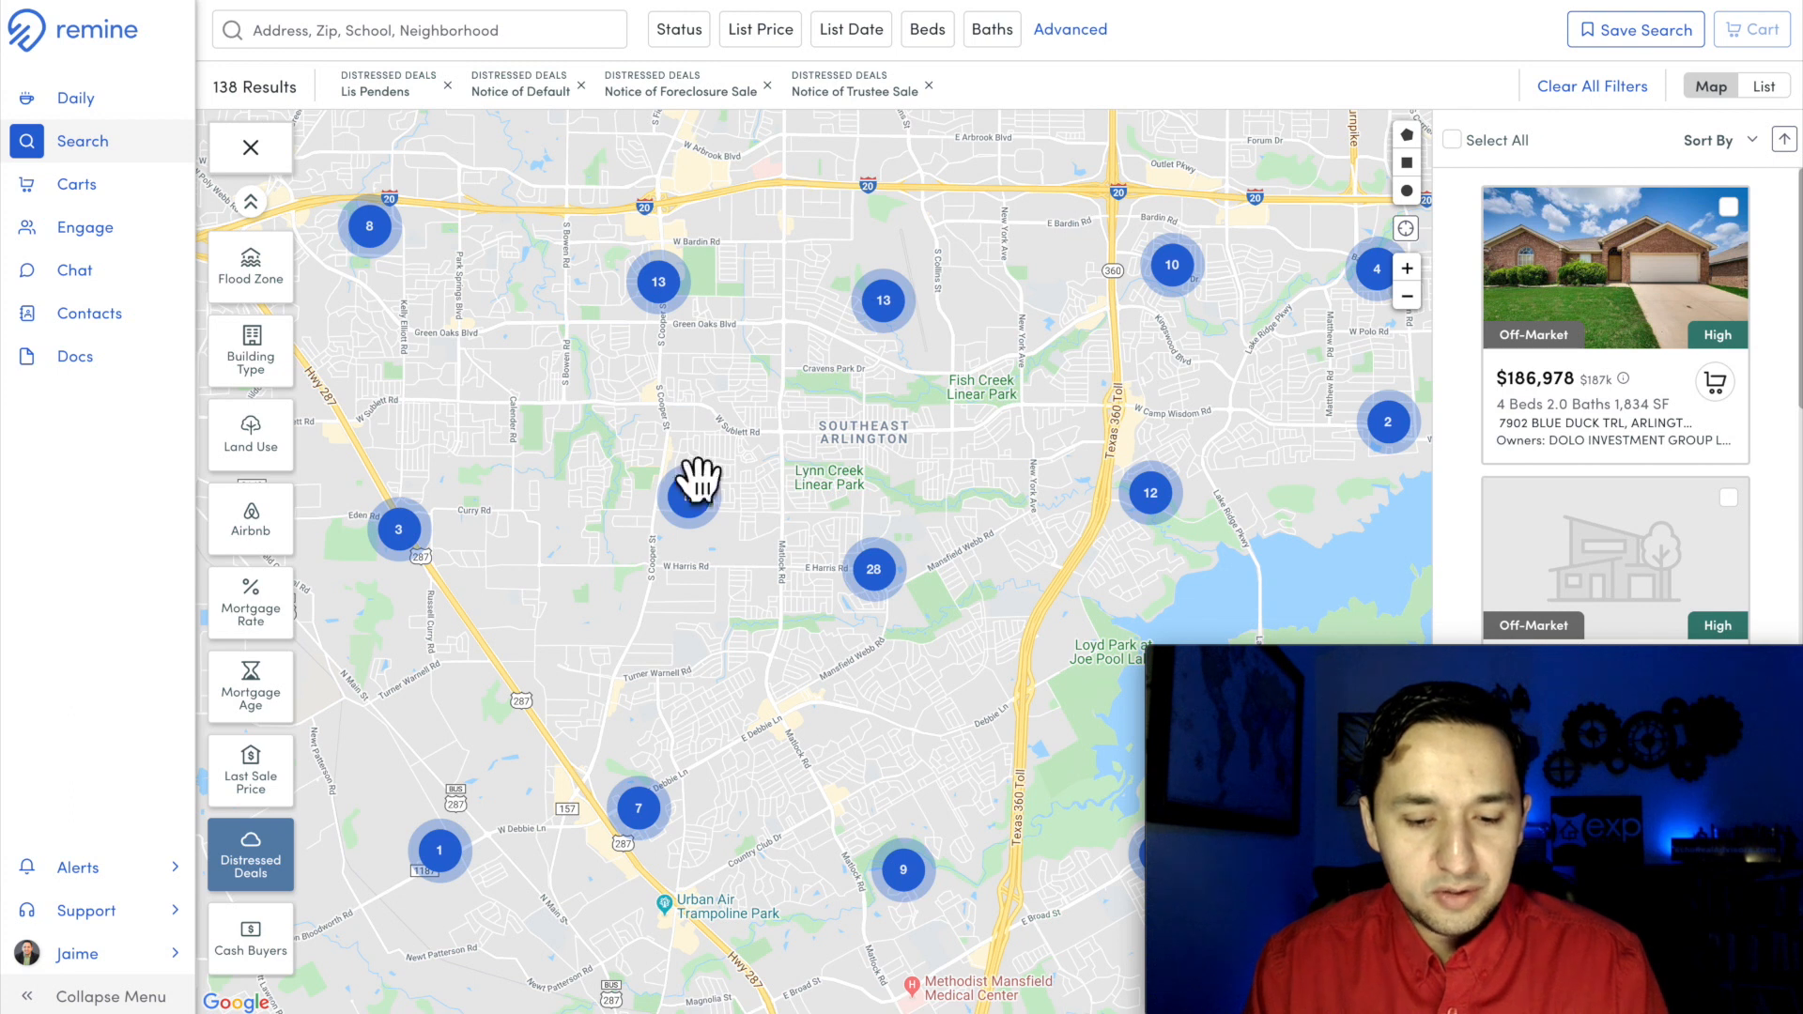
Step: Clear the Distressed Deals filters and try the Cash Buyers layer on the Arlington and Mansfield map, switching it back off
left_click(246, 957)
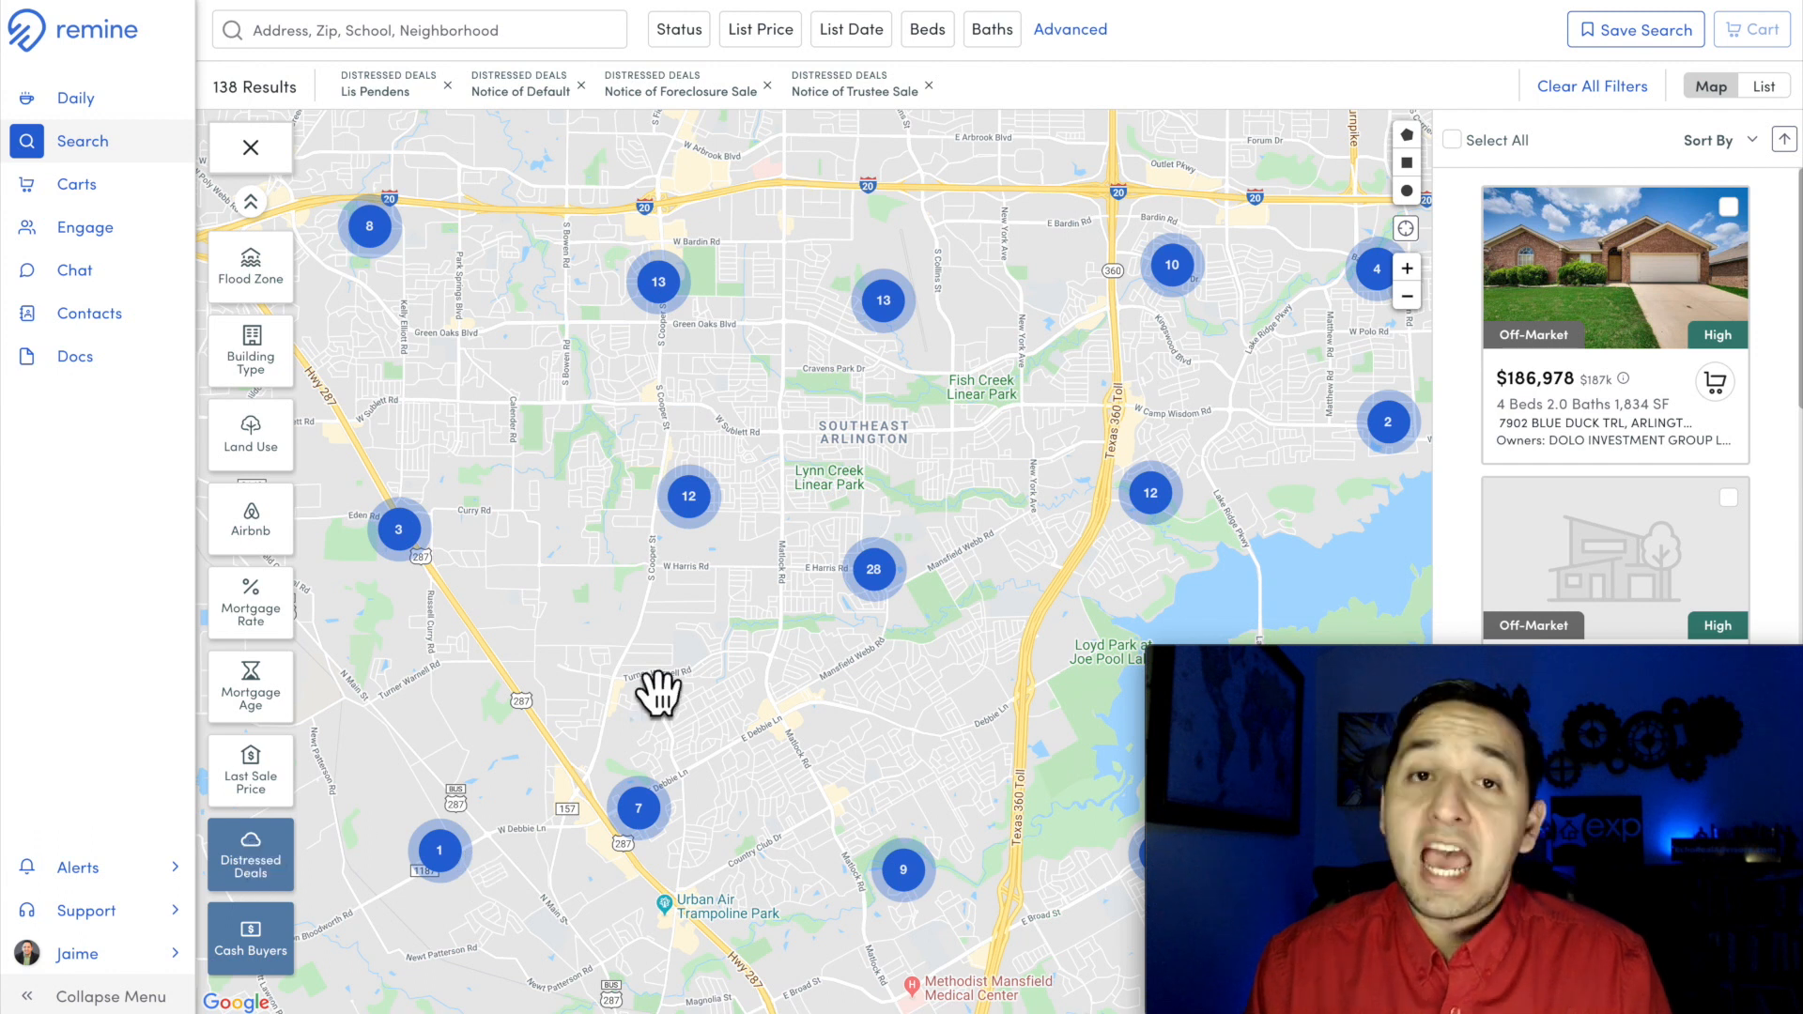
left_click(1589, 87)
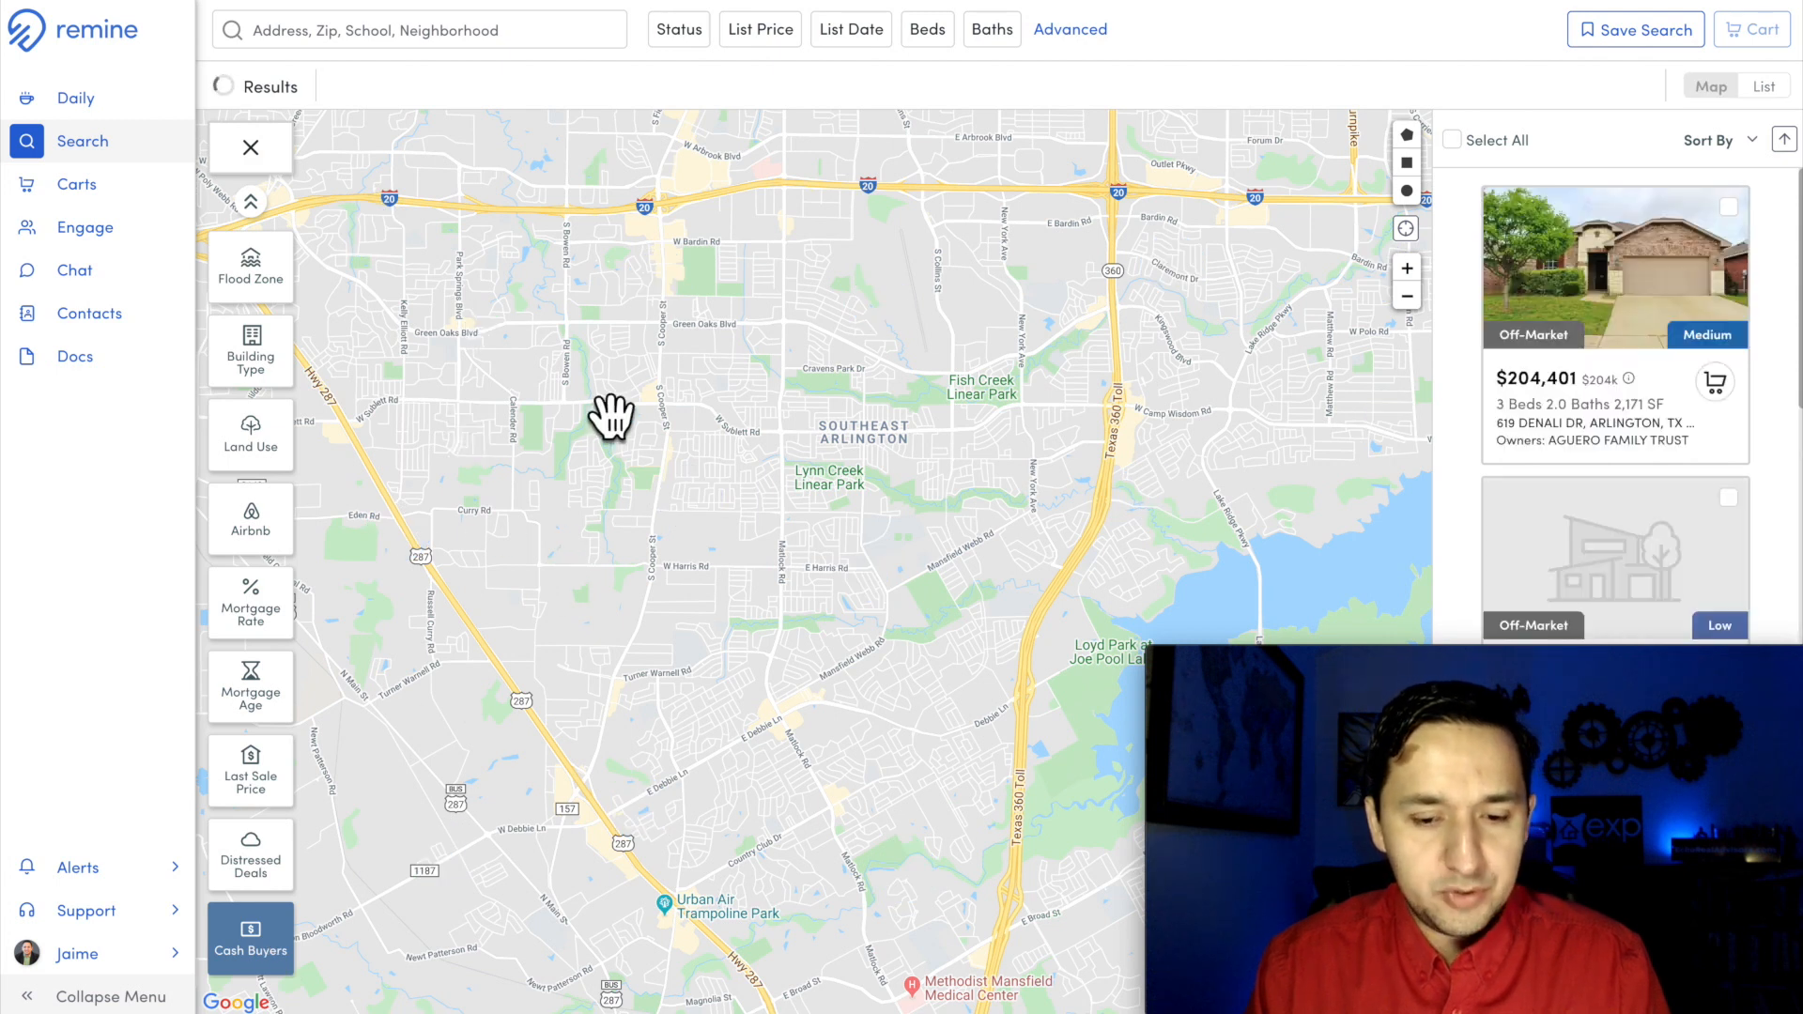
left_click_drag(685, 676, 611, 676)
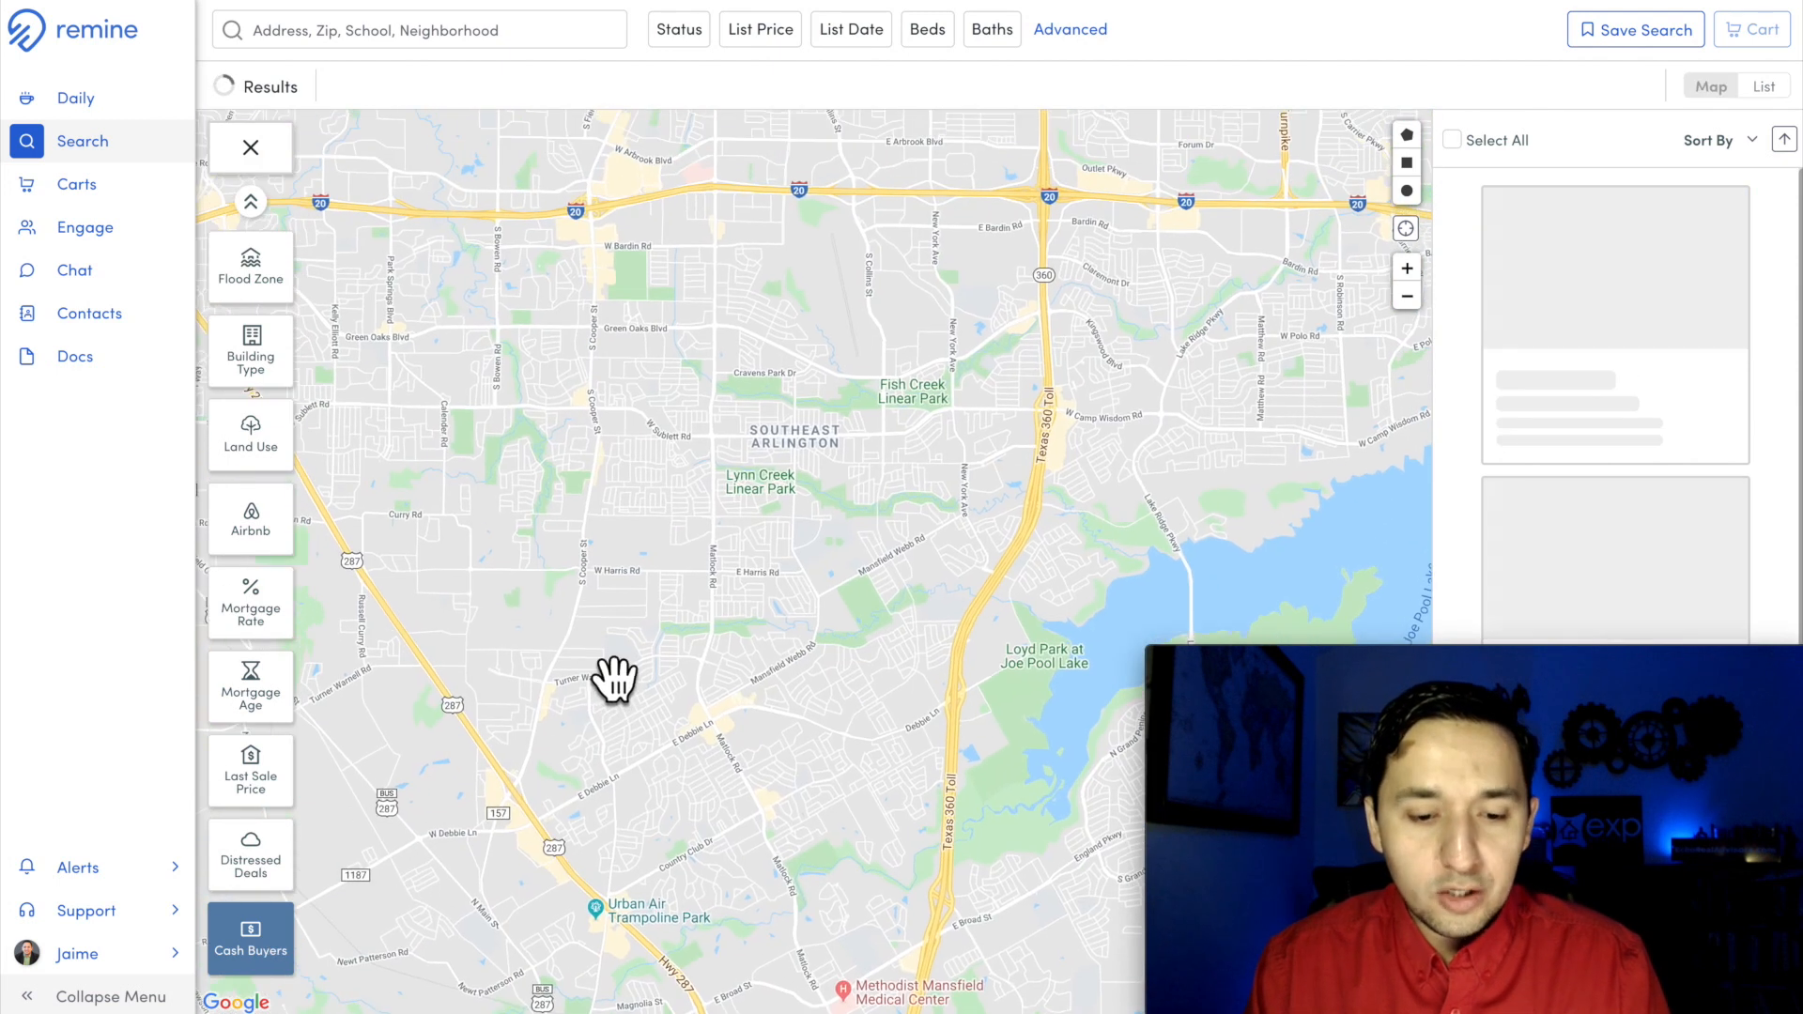
left_click_drag(619, 495, 655, 346)
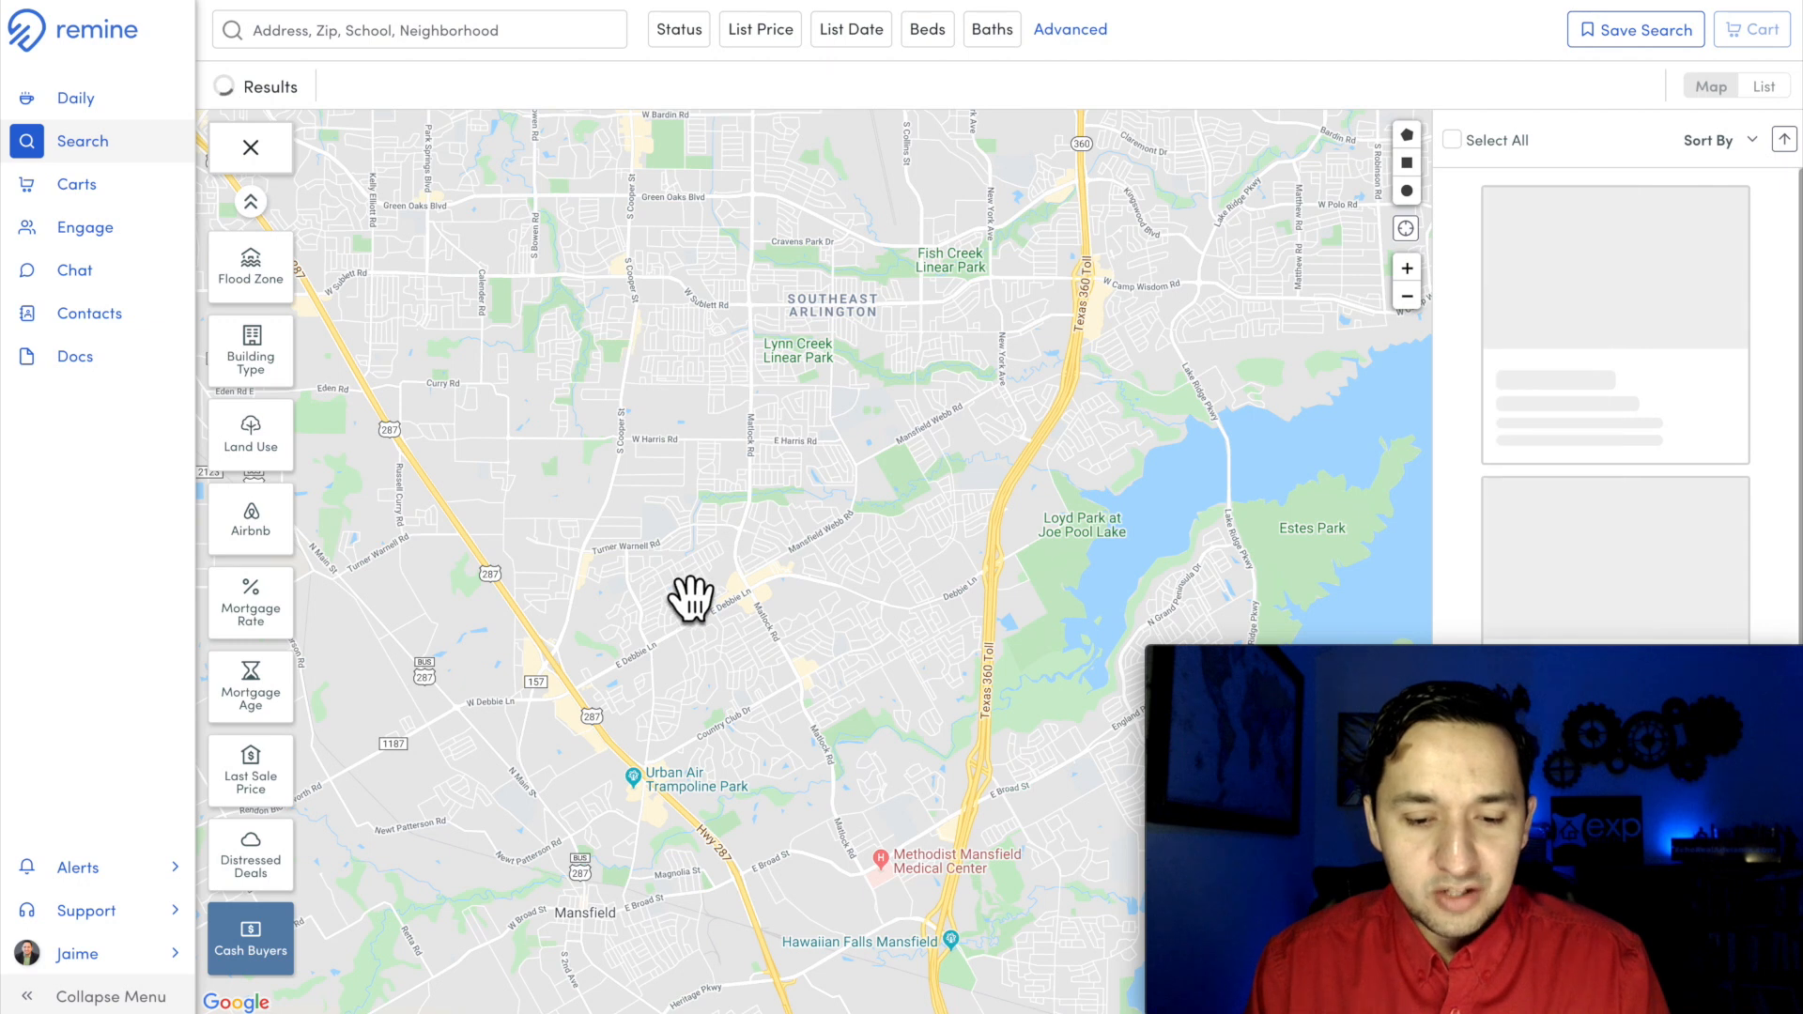
scroll(773, 607, "up", 1)
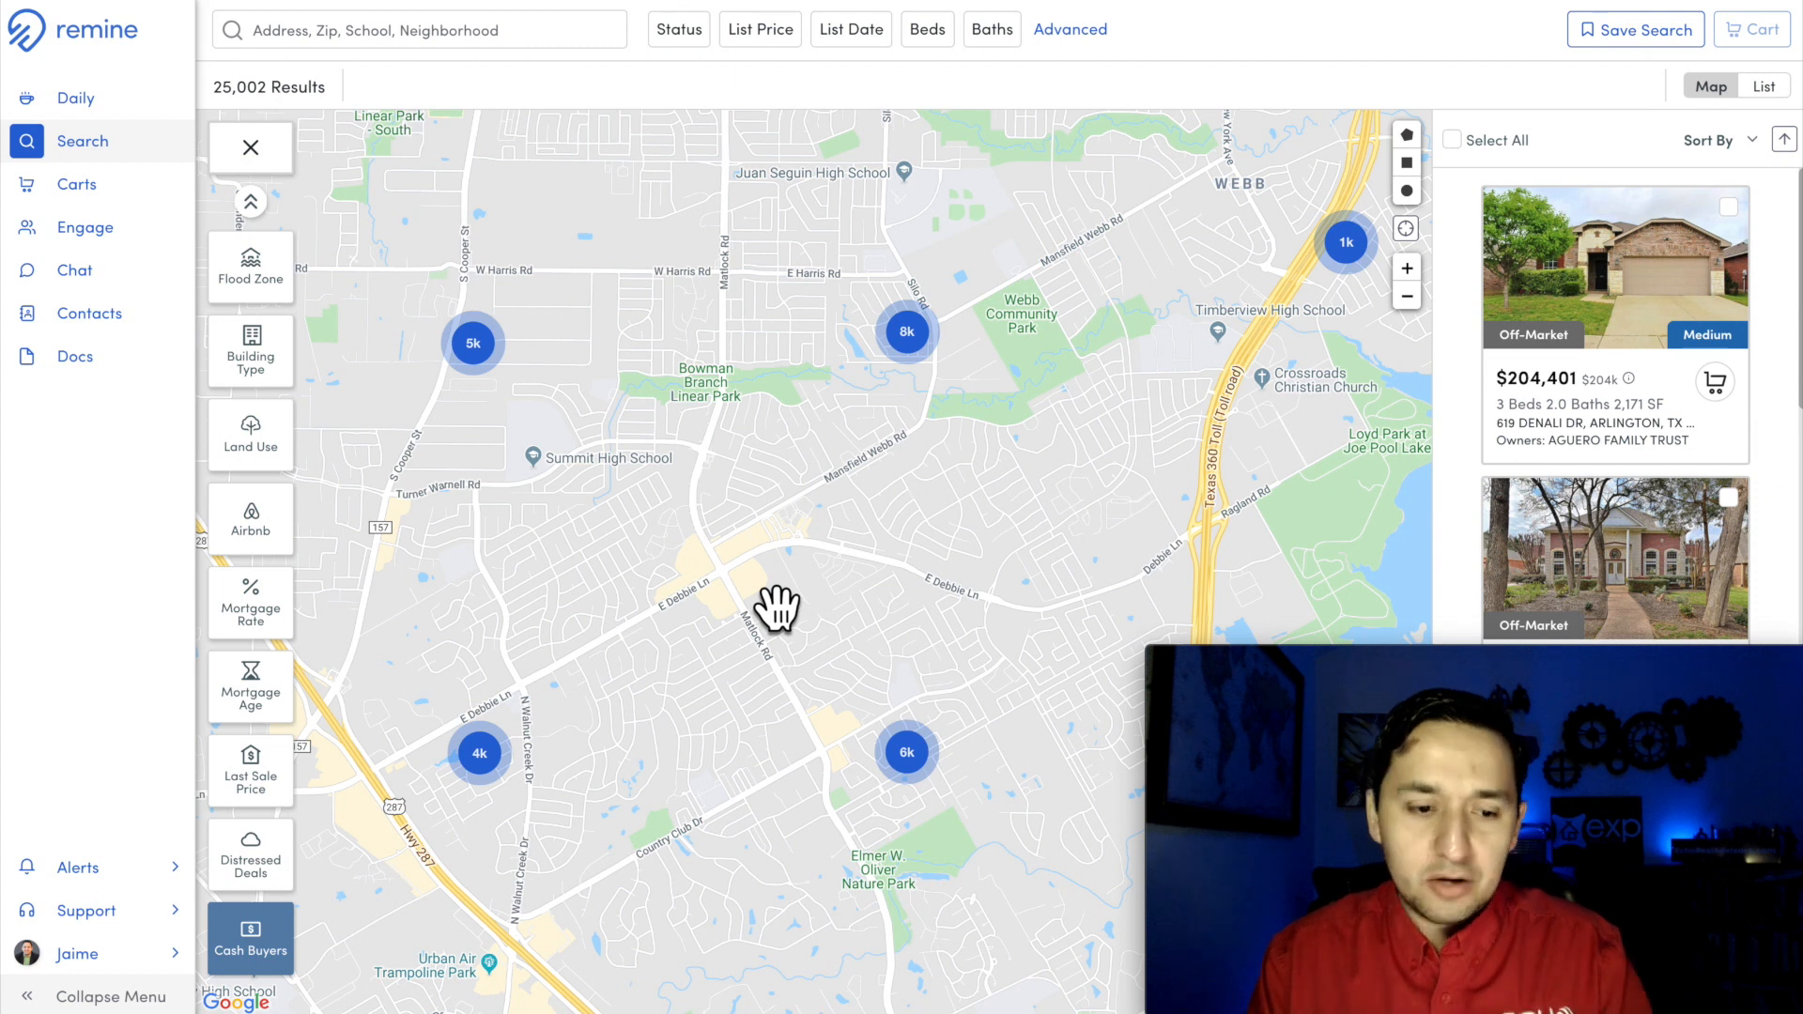
left_click(246, 939)
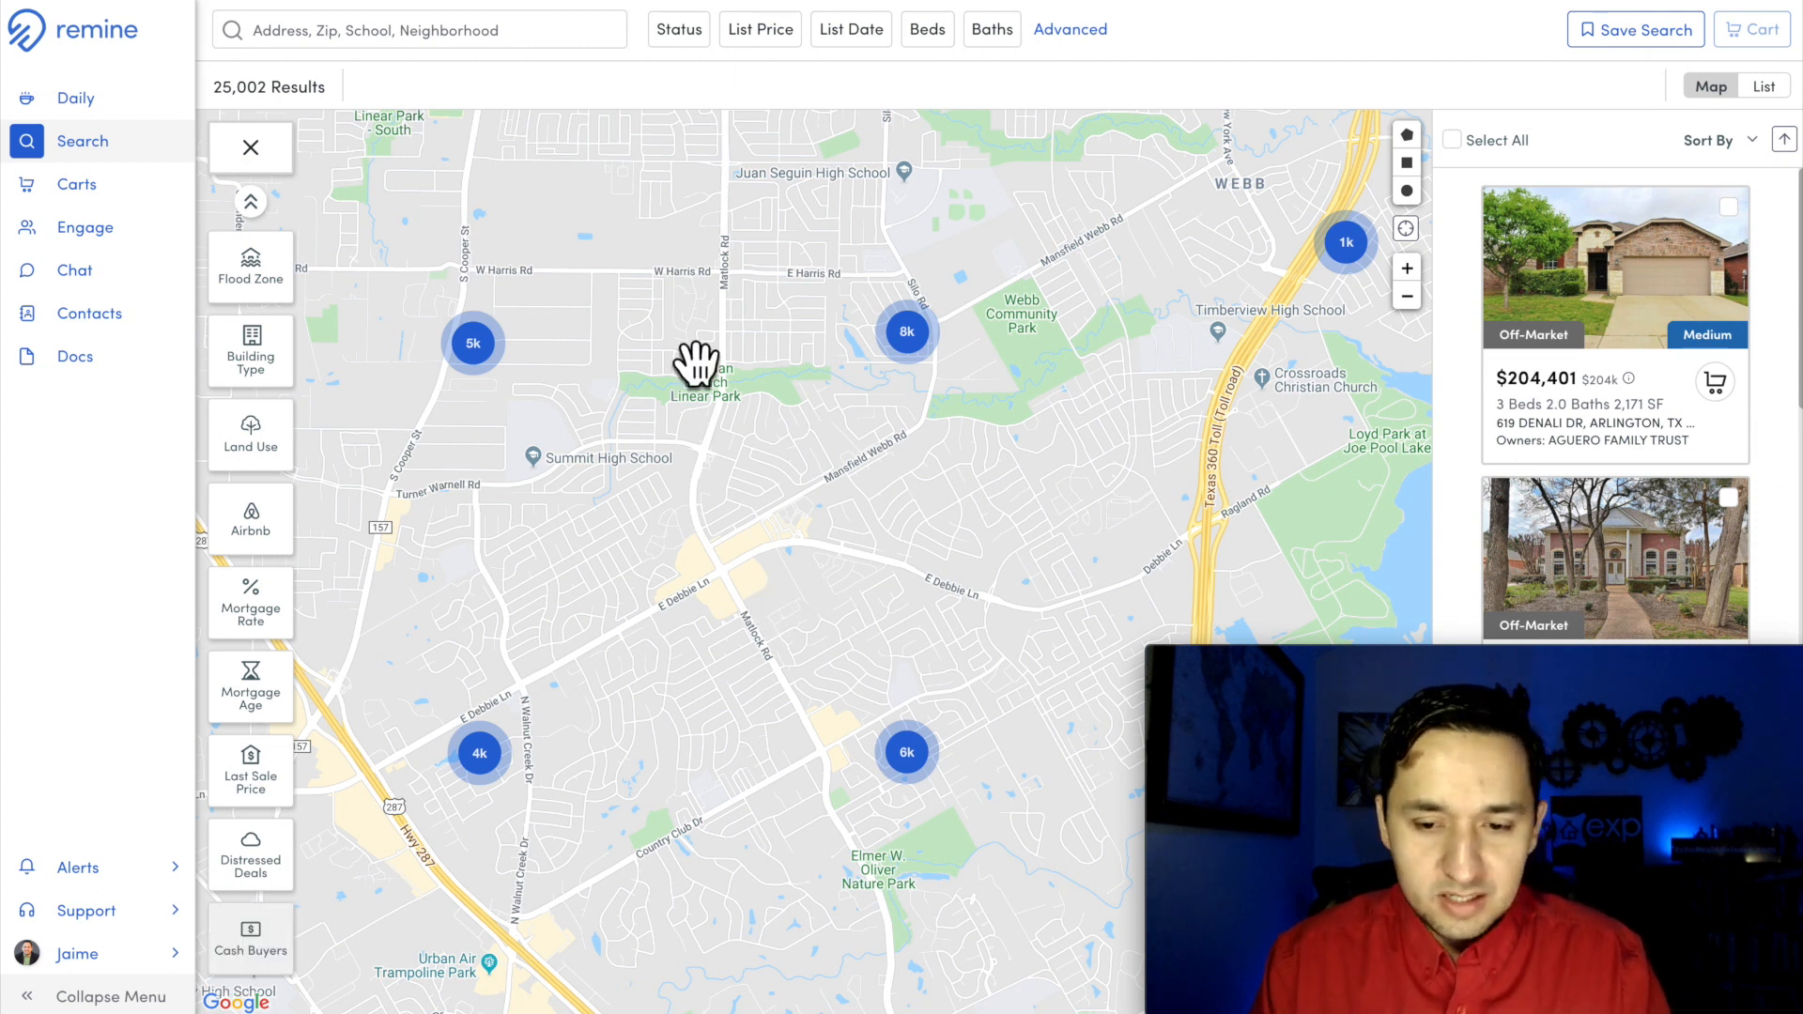
Step: Filter the mapped properties to a minimum property value of 400,000
scroll(268, 393, "up", 5)
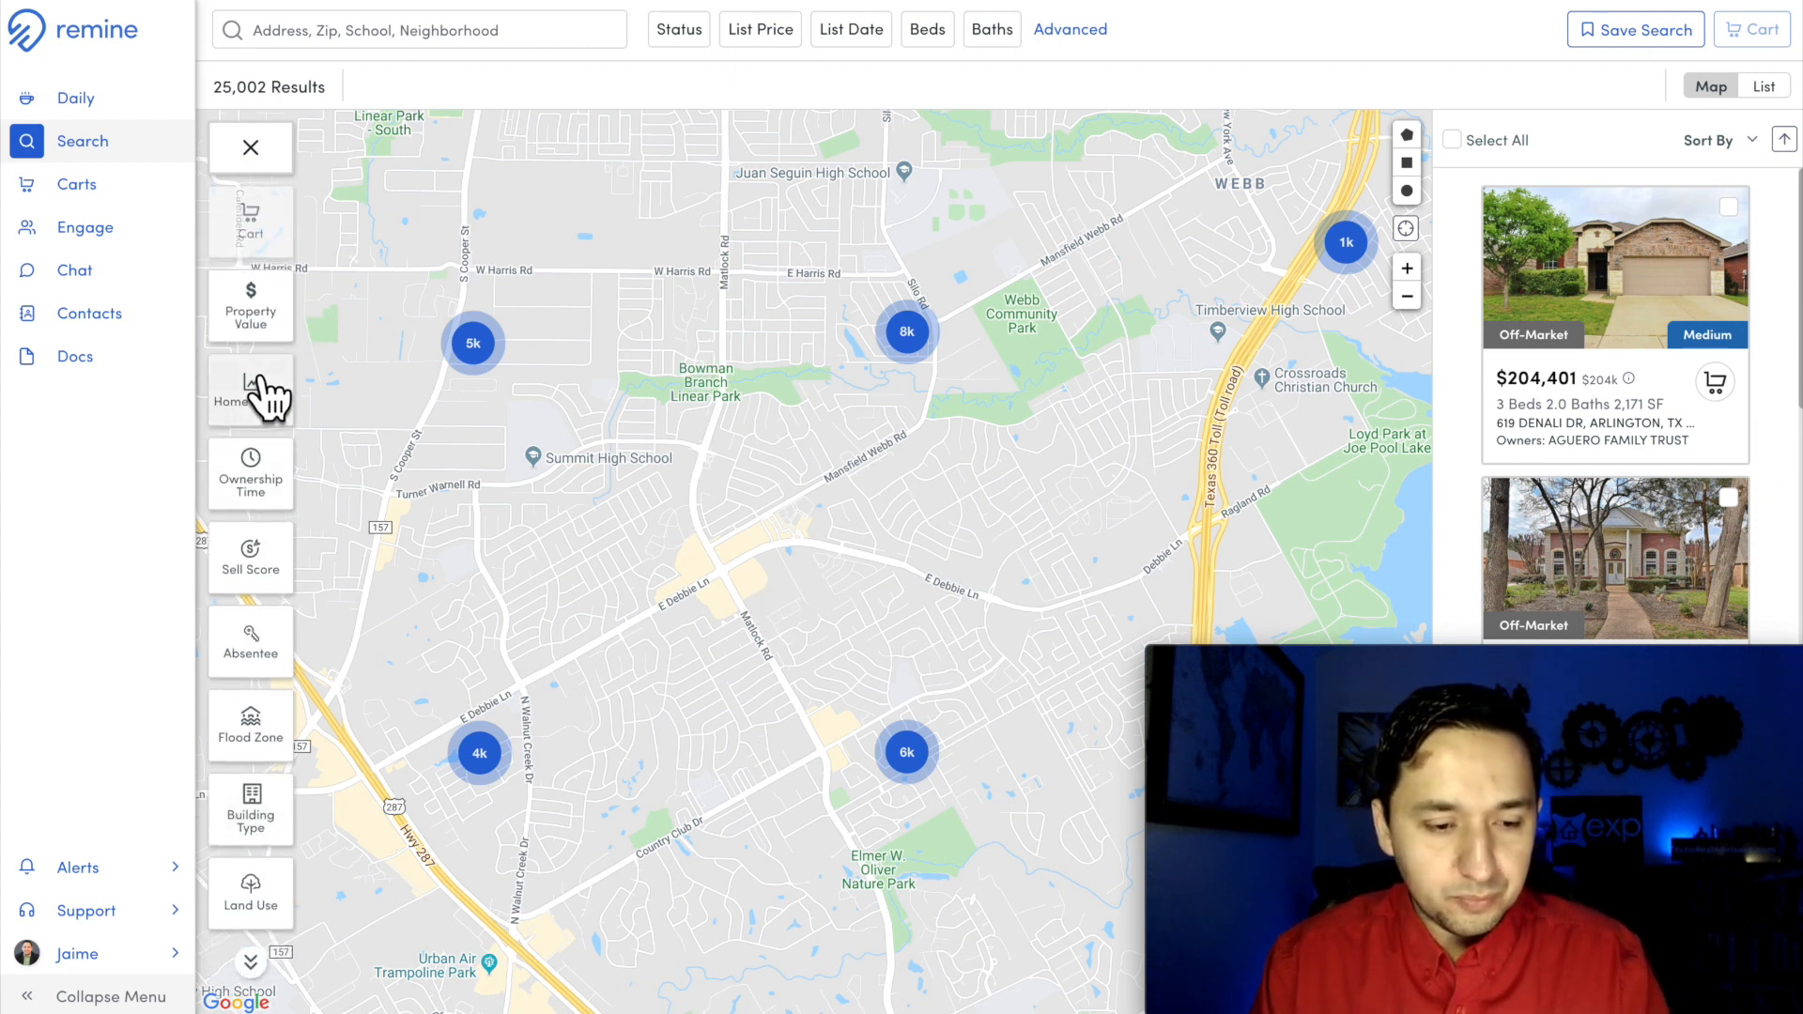
left_click(271, 310)
left_click(422, 221)
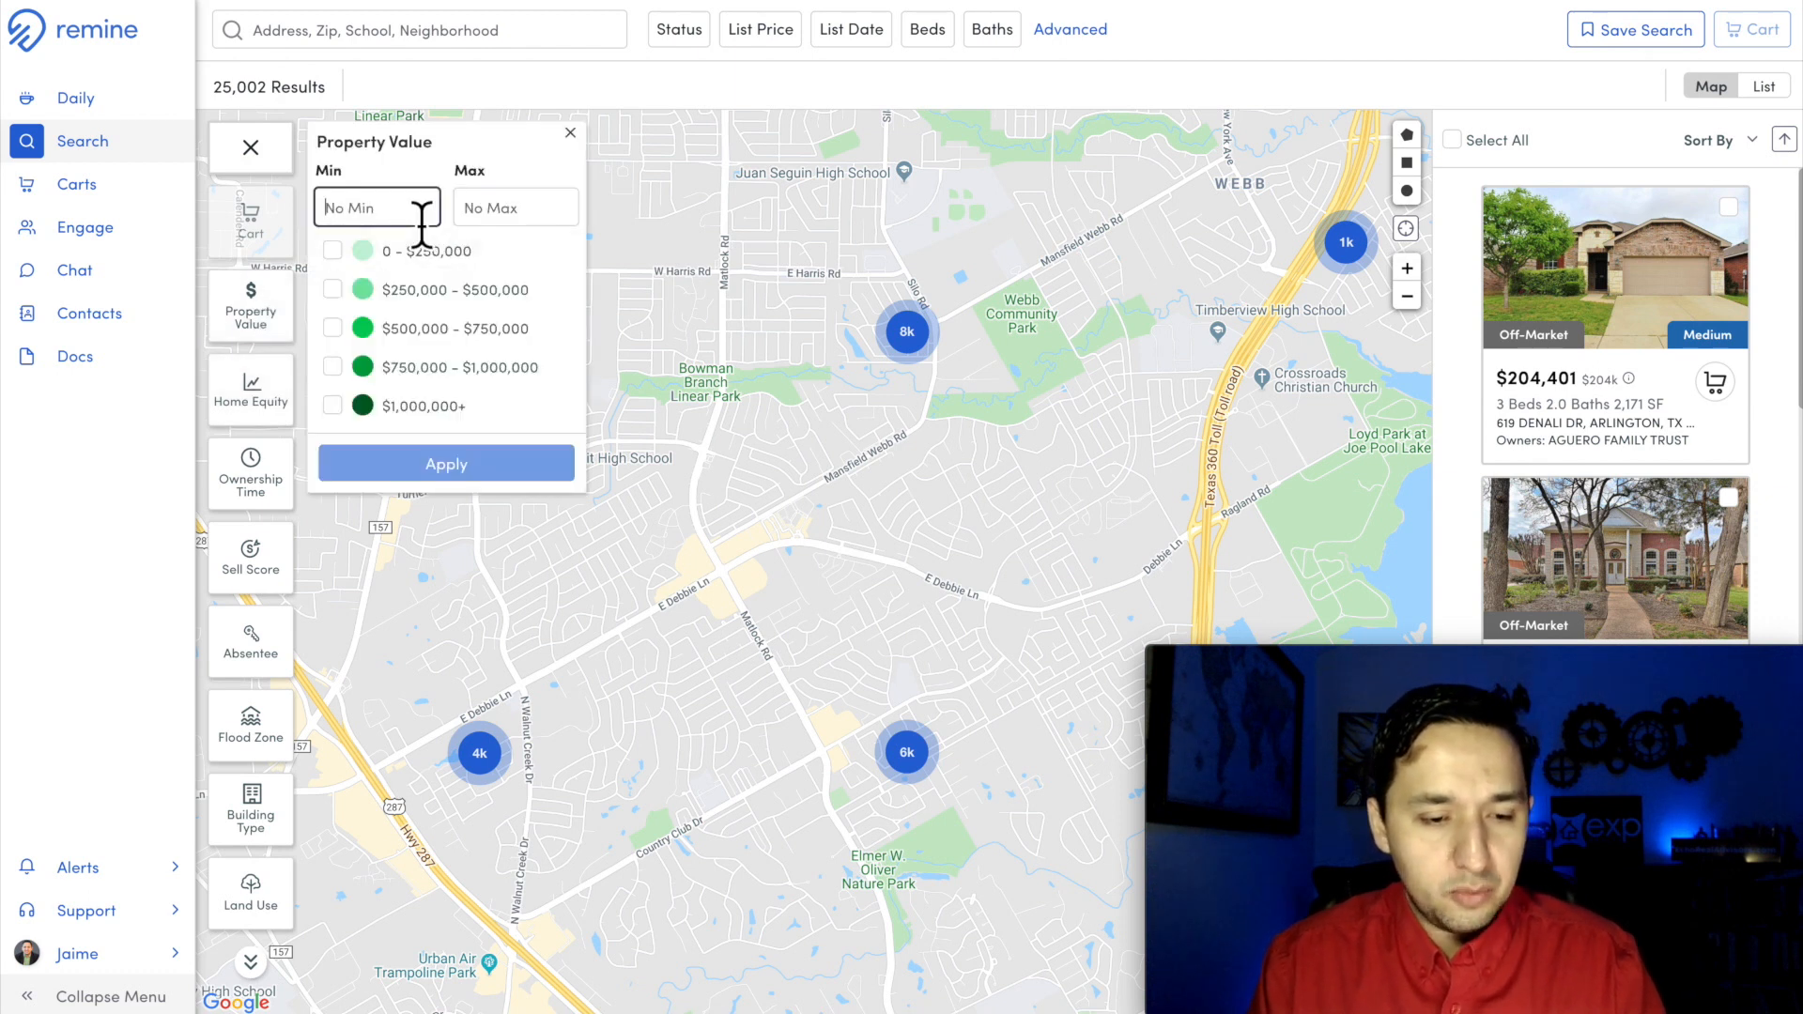
type("40")
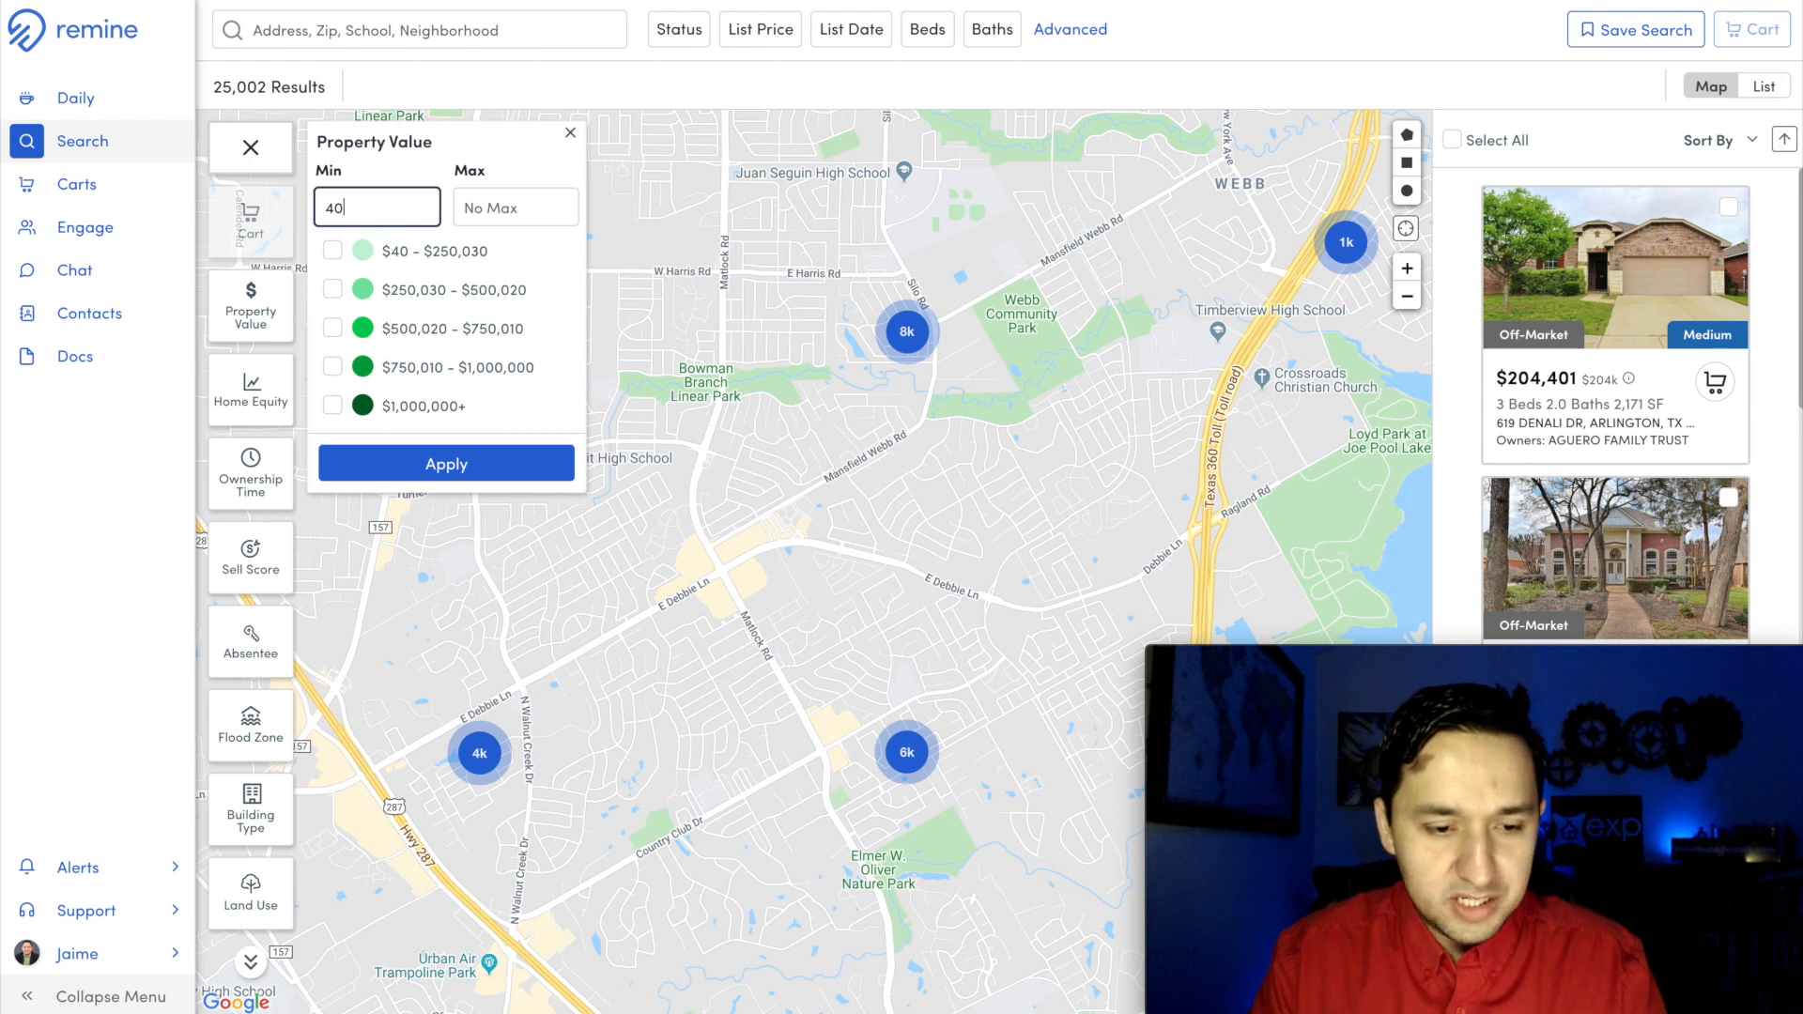
type("0000")
left_click(435, 465)
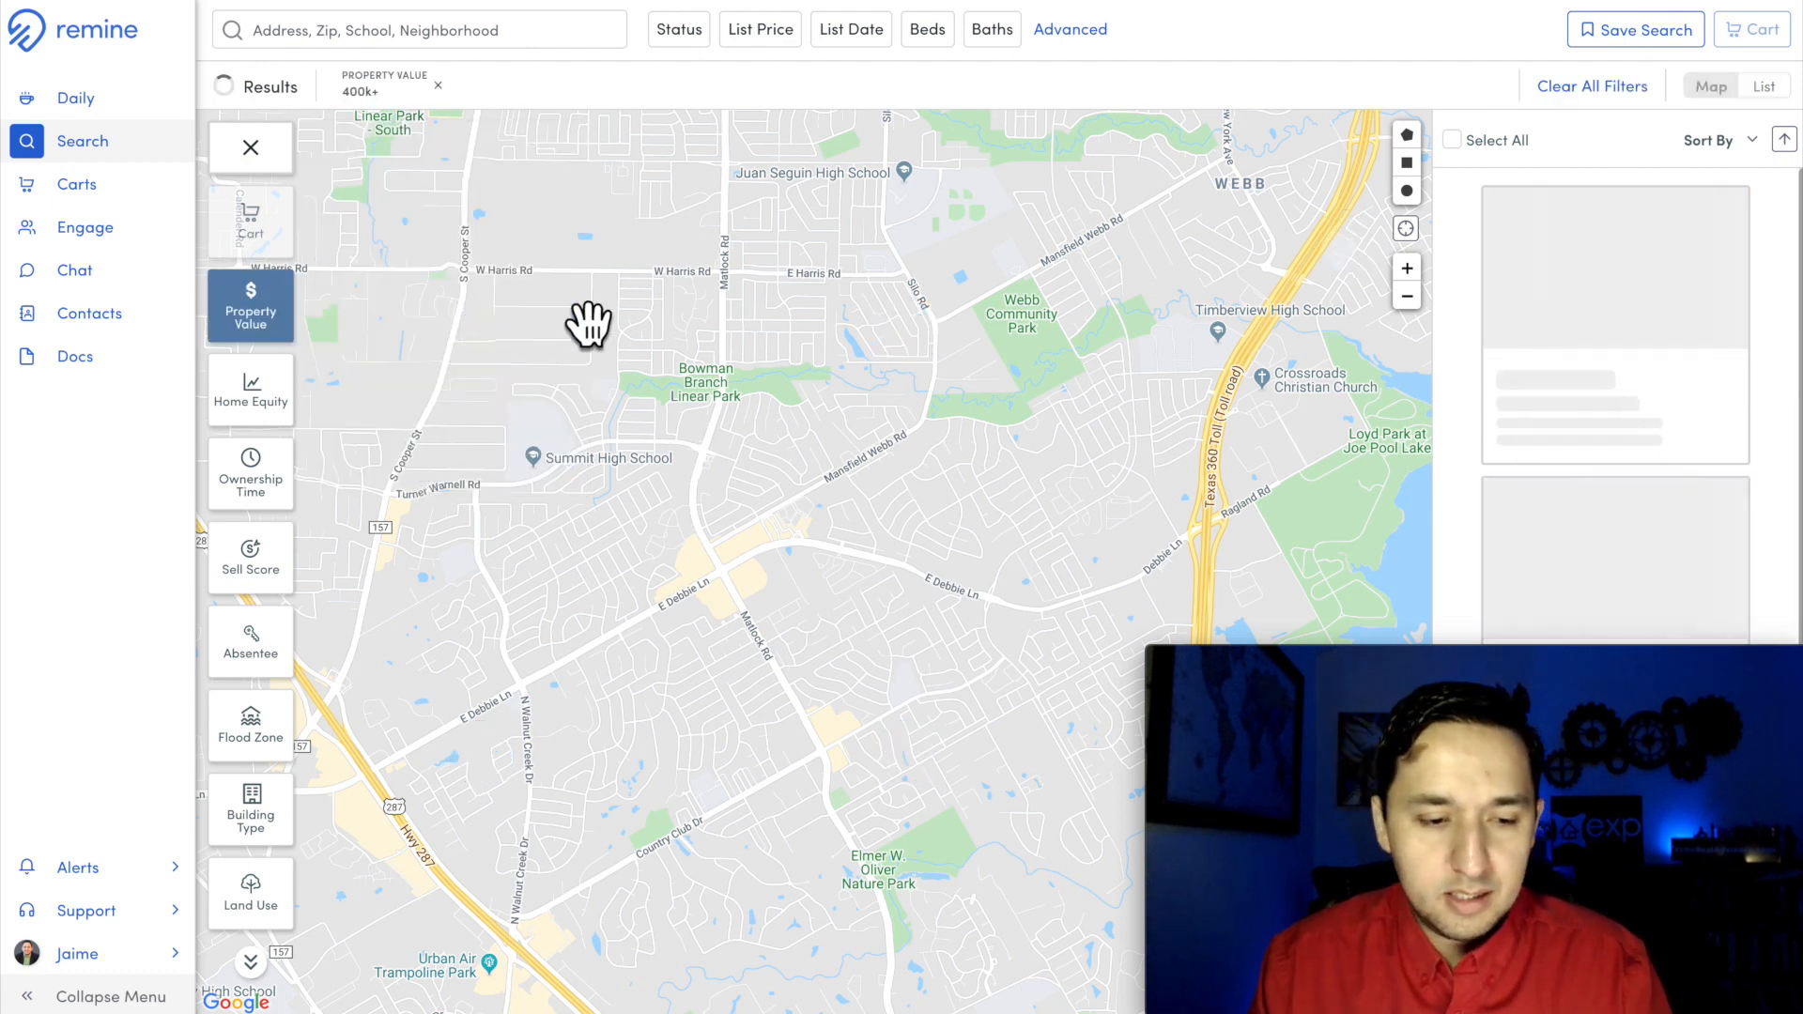
left_click_drag(666, 455, 710, 453)
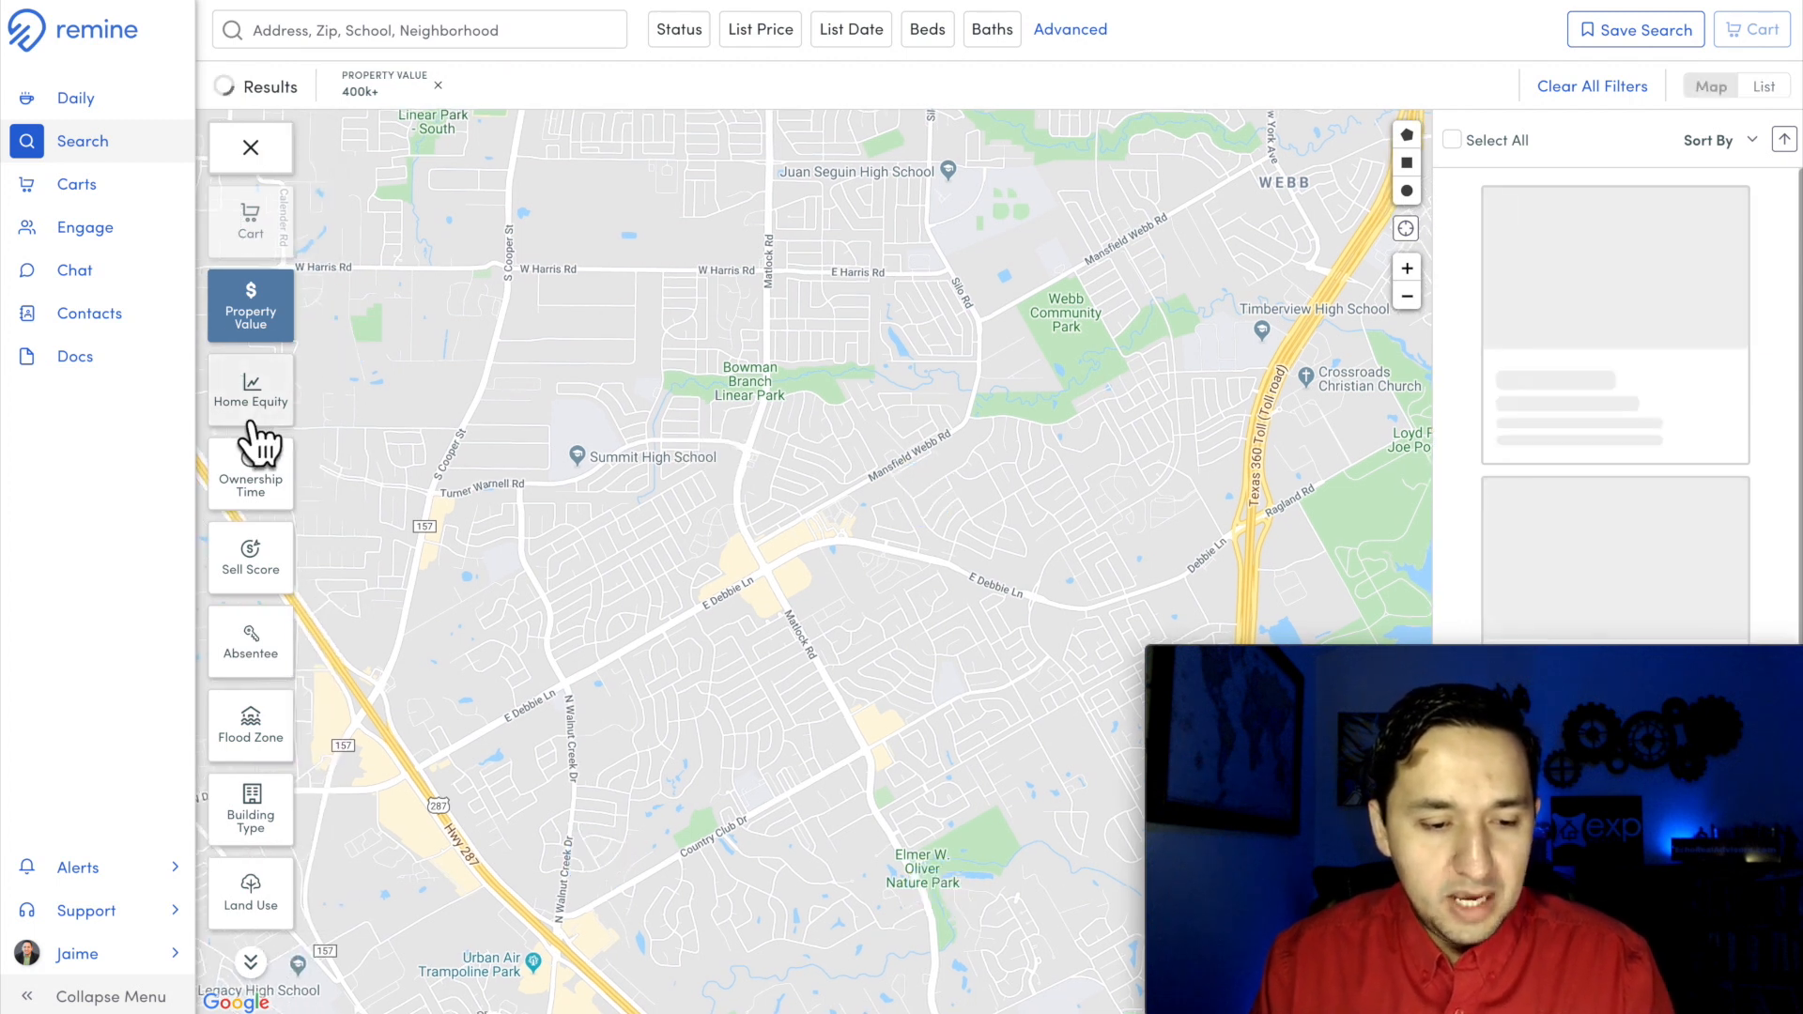
Step: Add a Home Equity filter with a minimum of 200,000
left_click(265, 387)
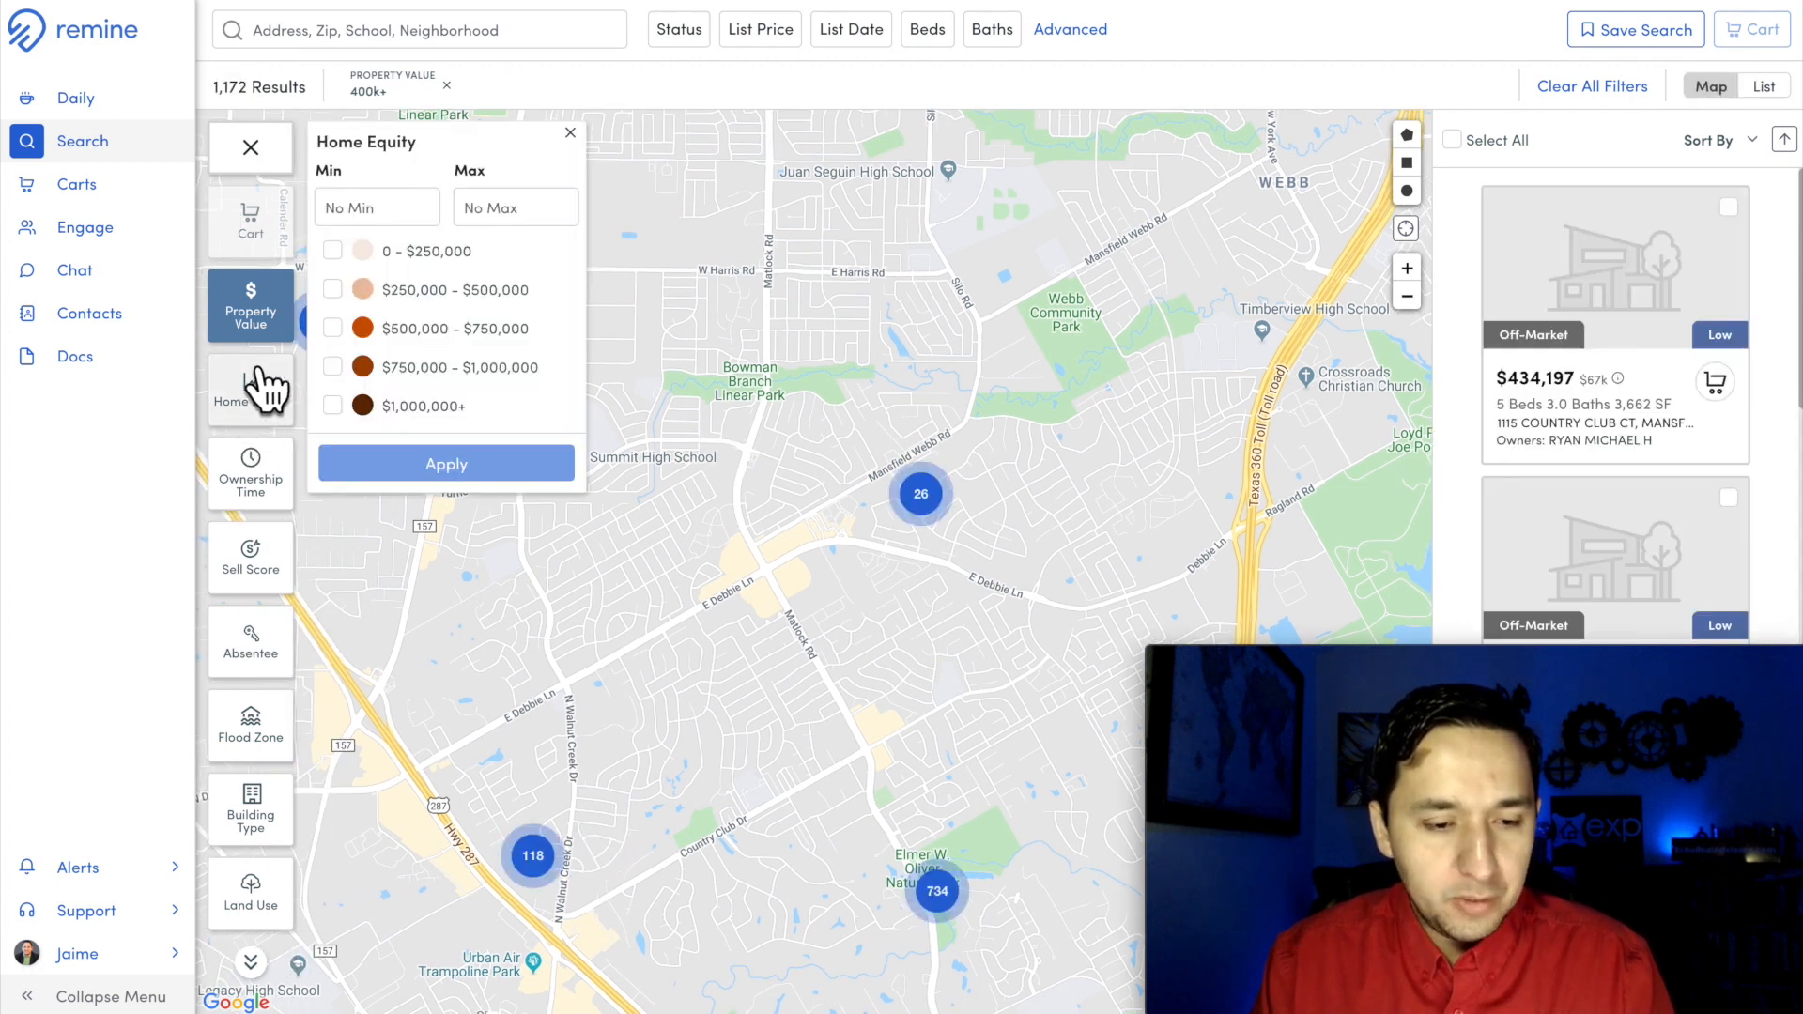
left_click(400, 207)
type("200000")
left_click(435, 466)
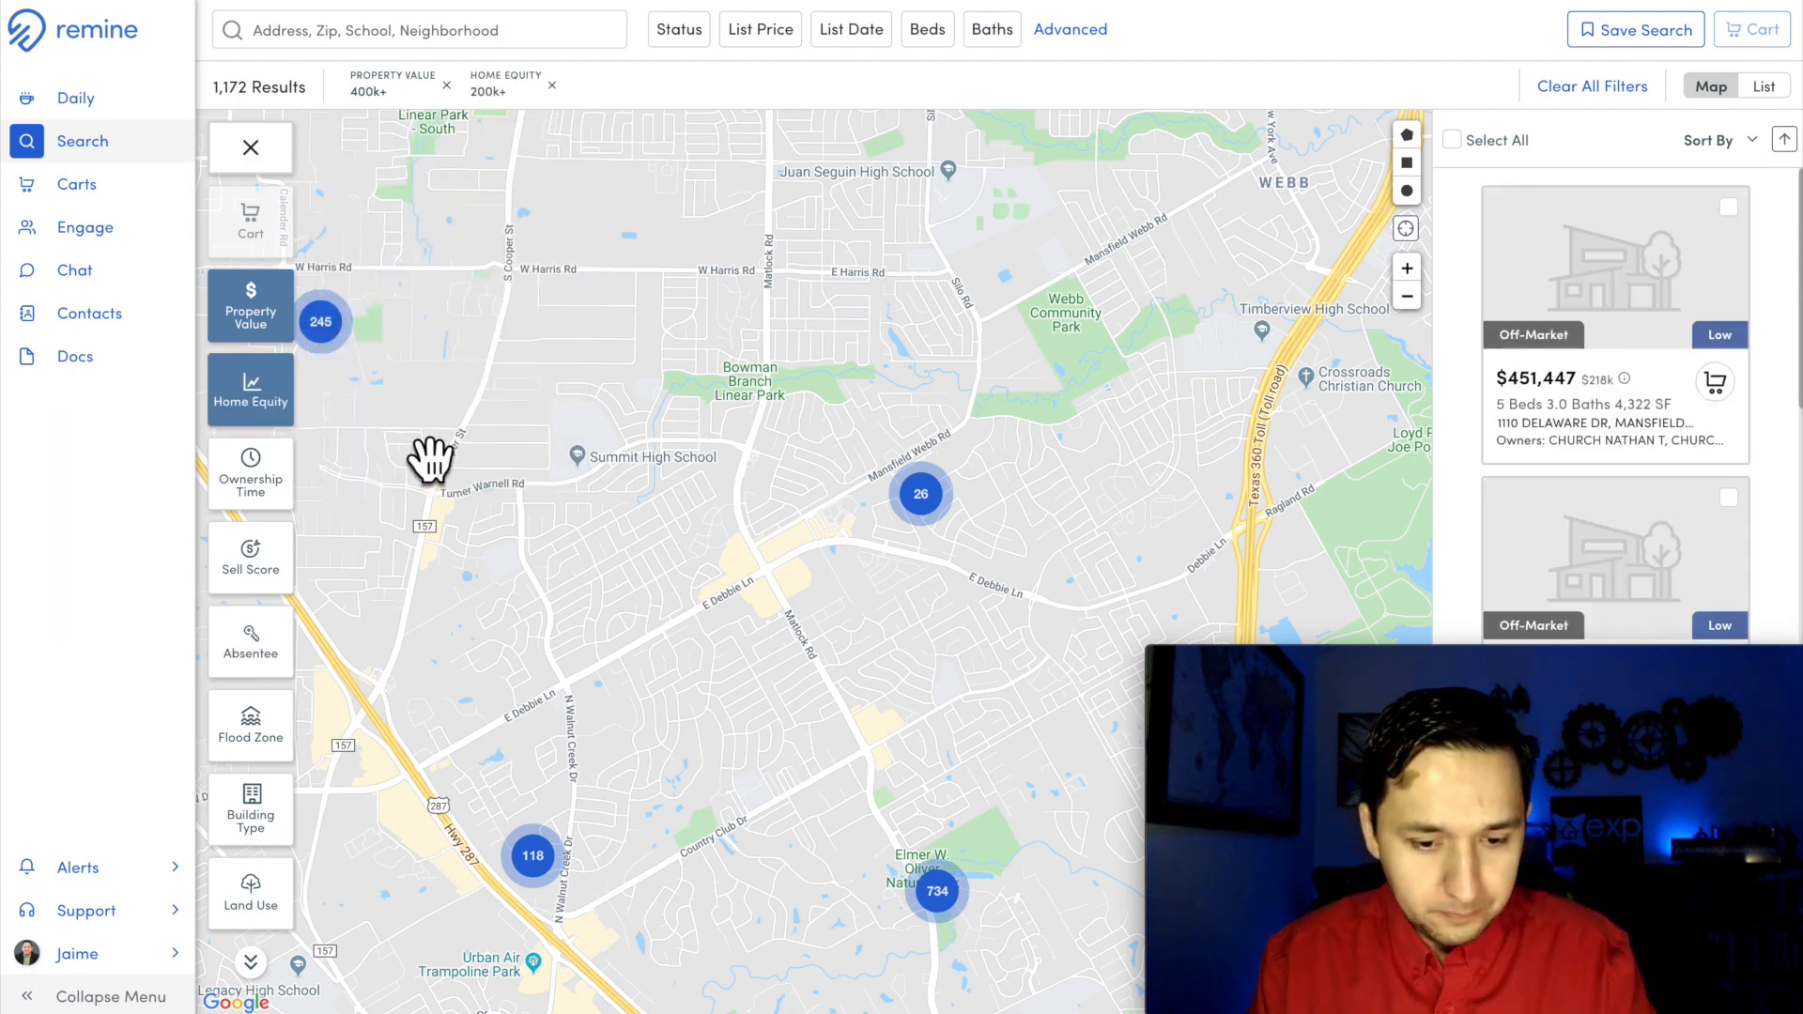
Step: Add an Ownership Time filter with a minimum of 10 years
left_click(279, 469)
left_click(391, 209)
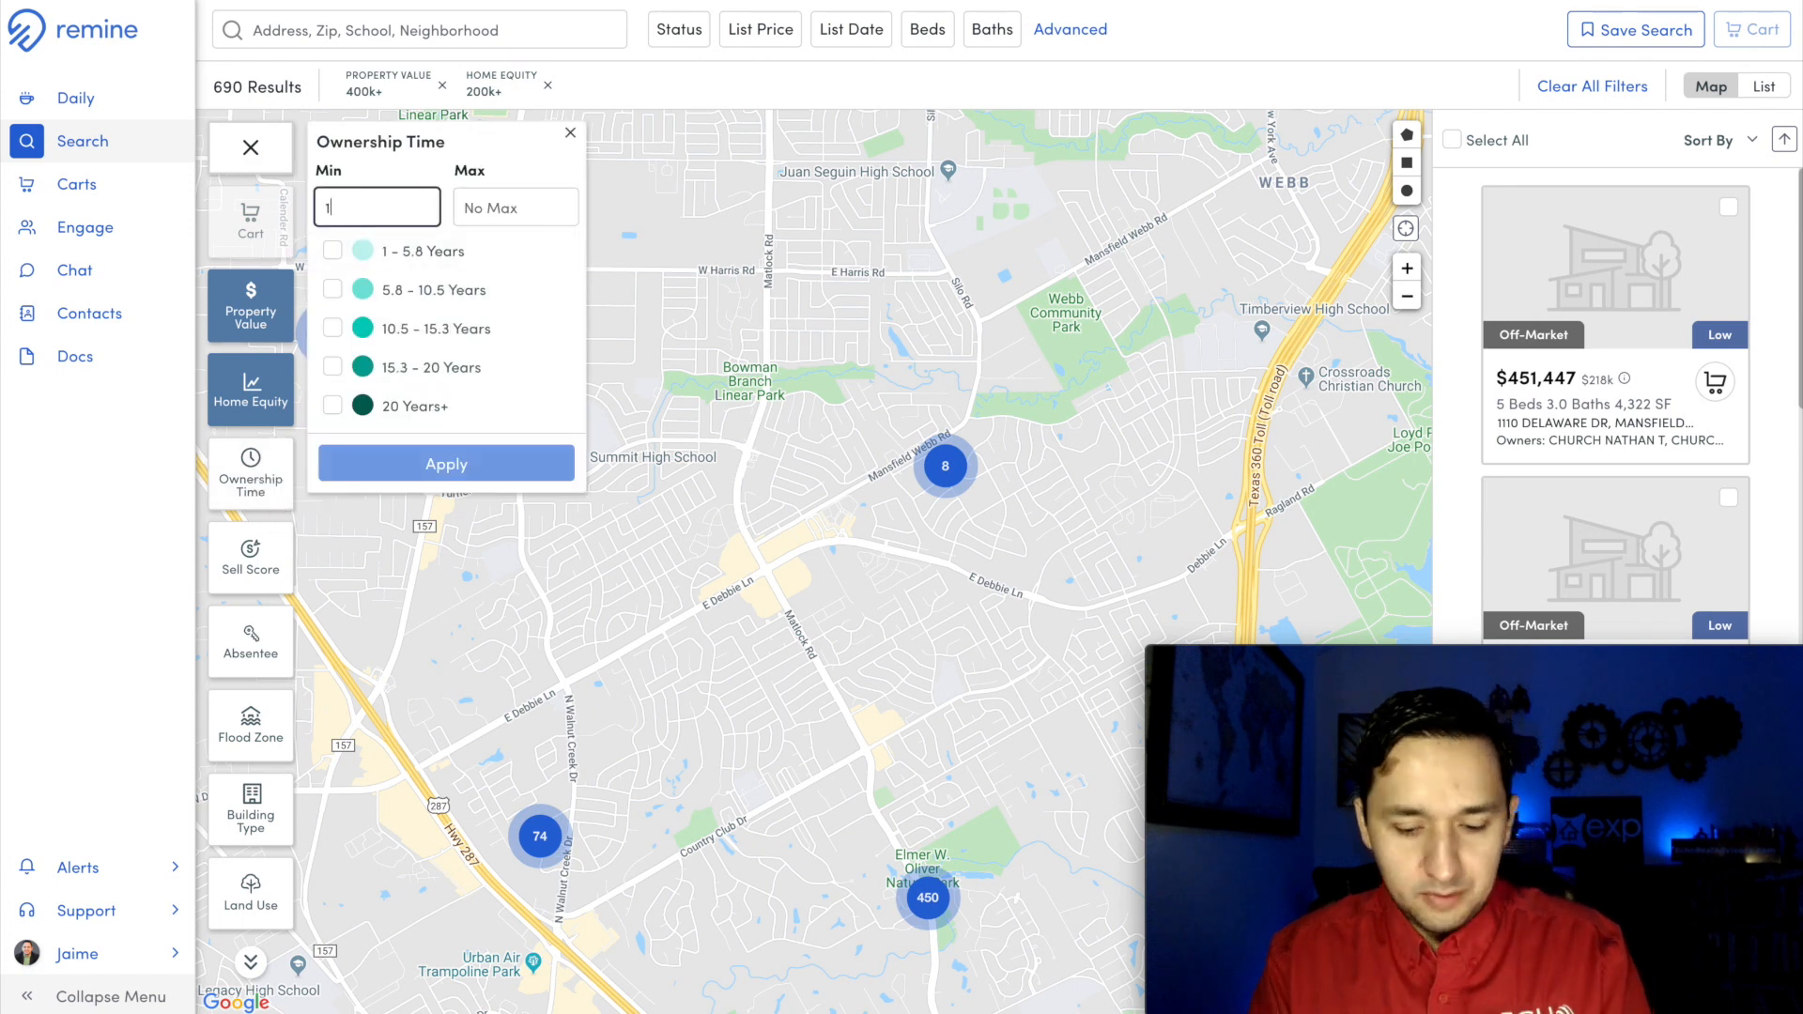
type("10")
left_click(430, 457)
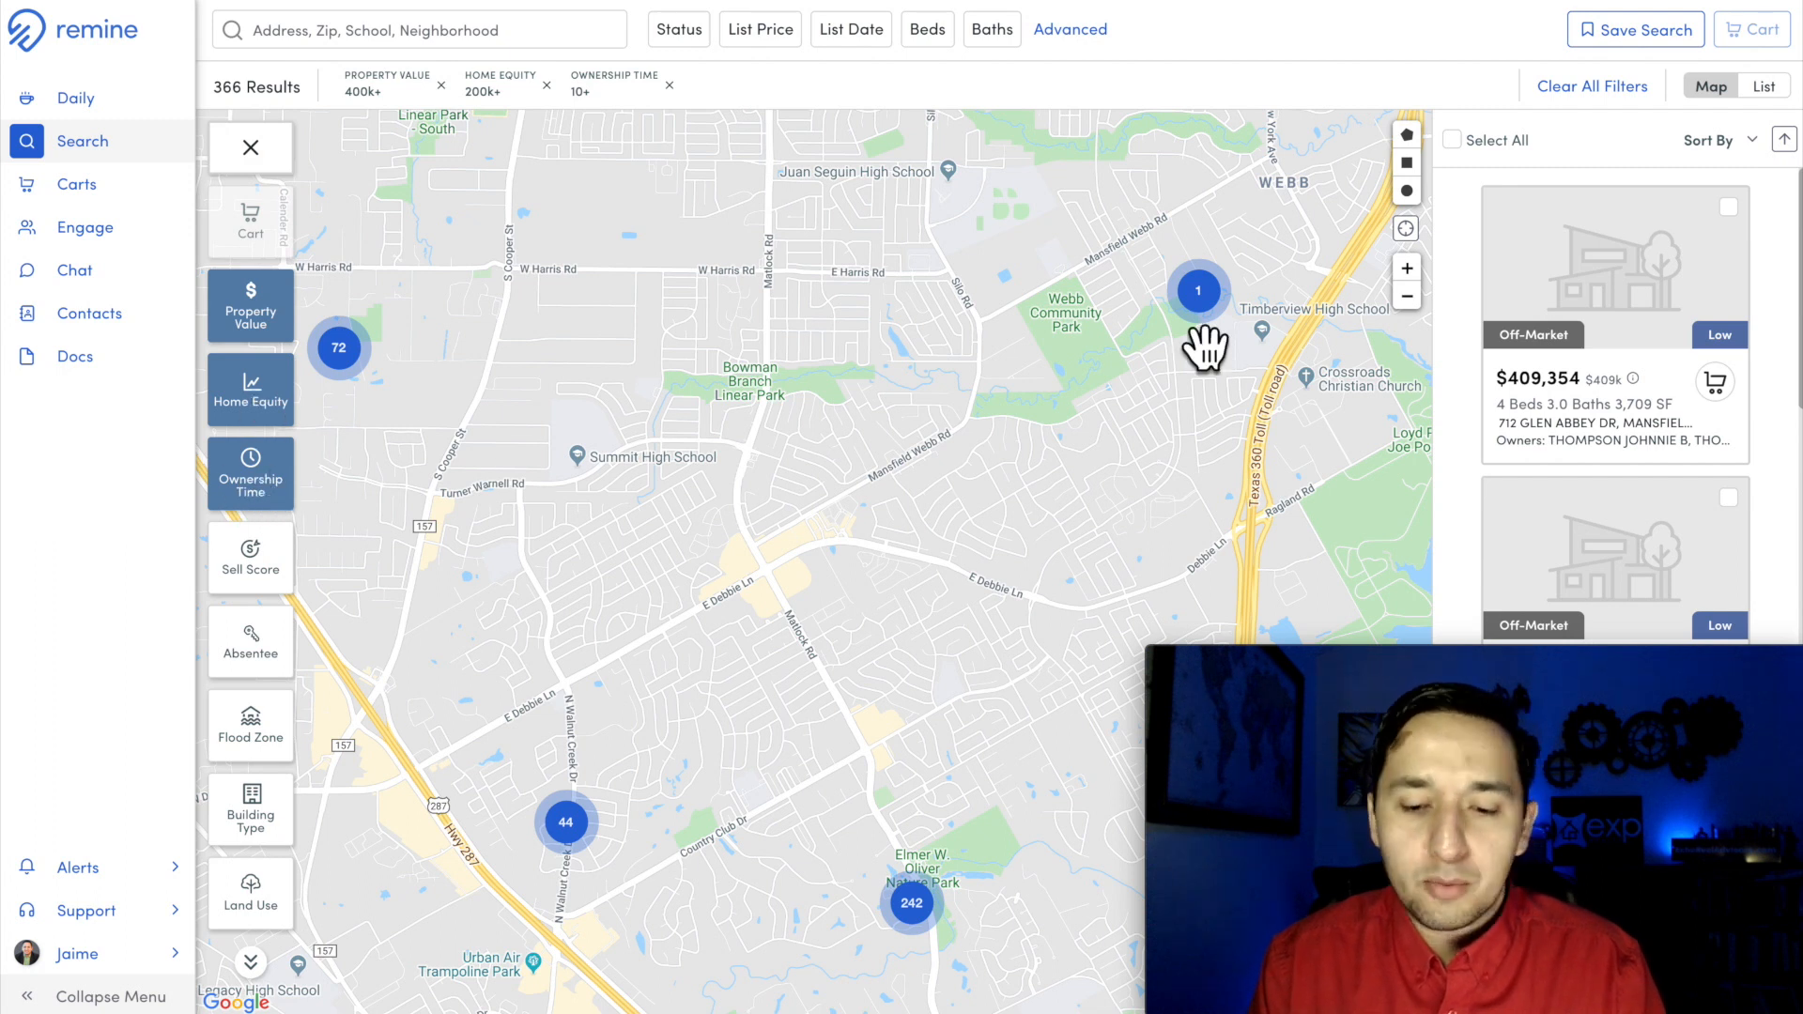
Step: Review the Sell Score options for the wider Arlington and Mansfield area without applying any
left_click(1407, 297)
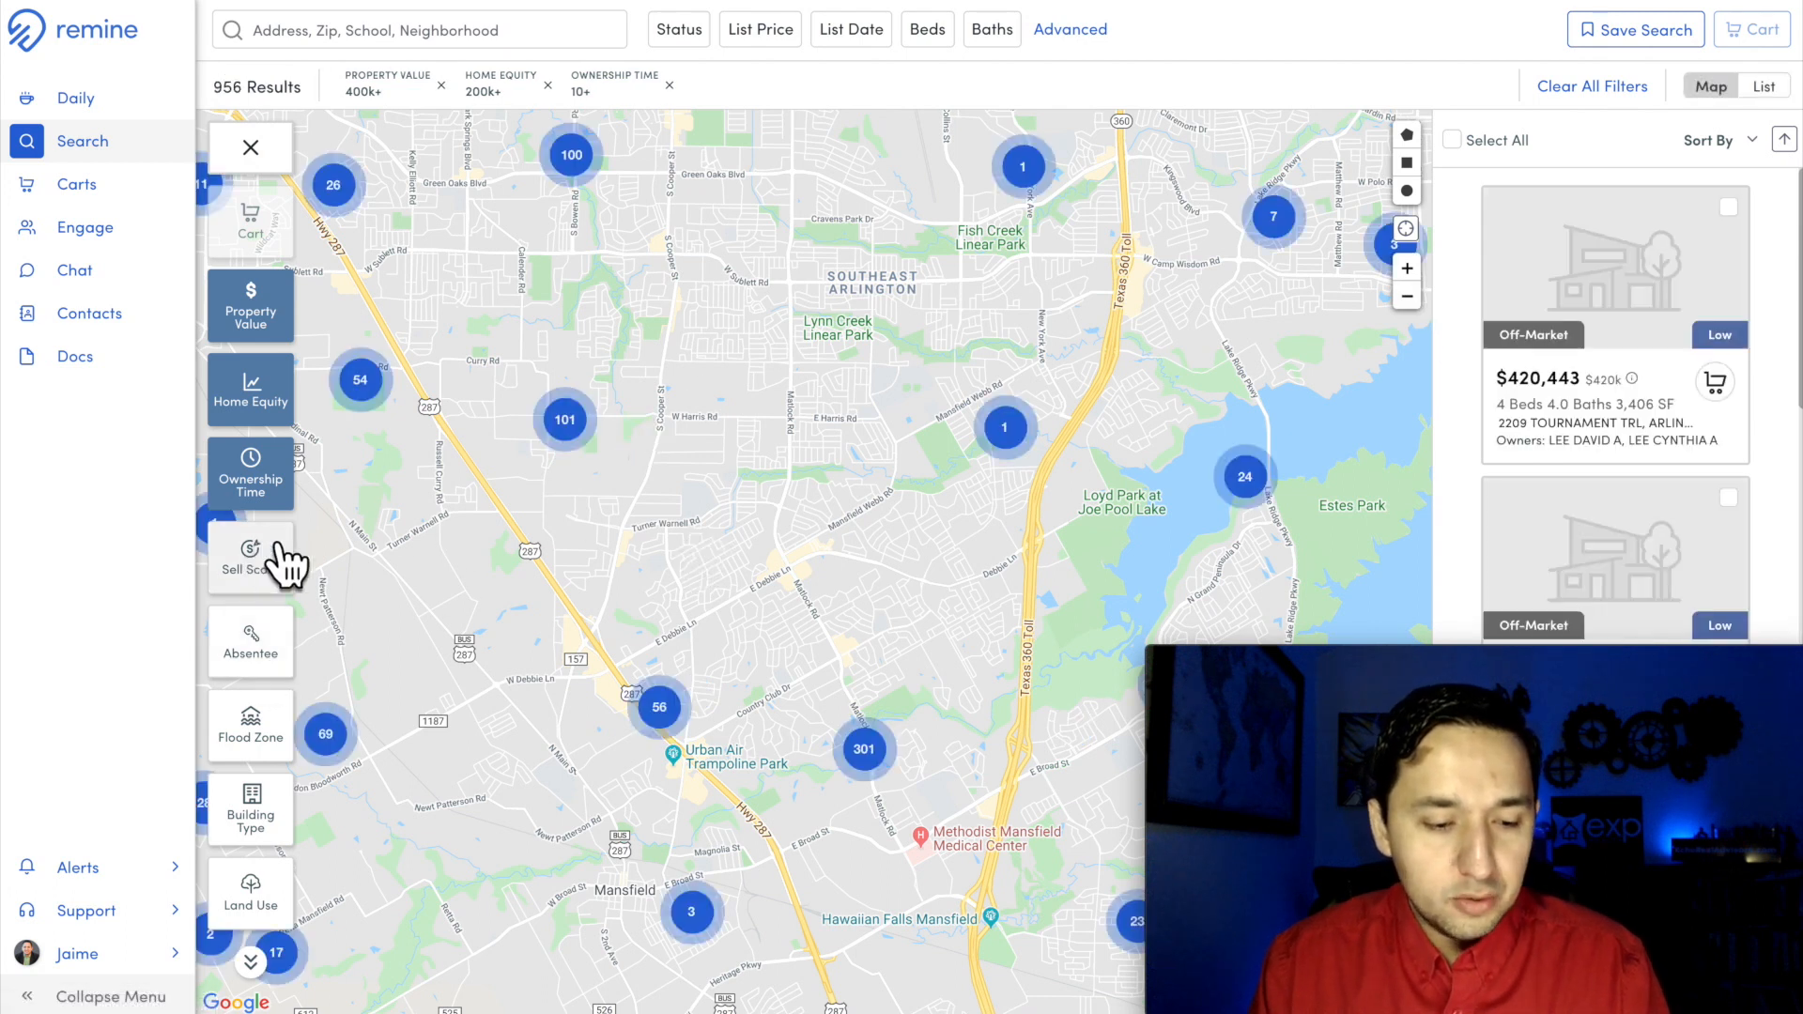
left_click(252, 559)
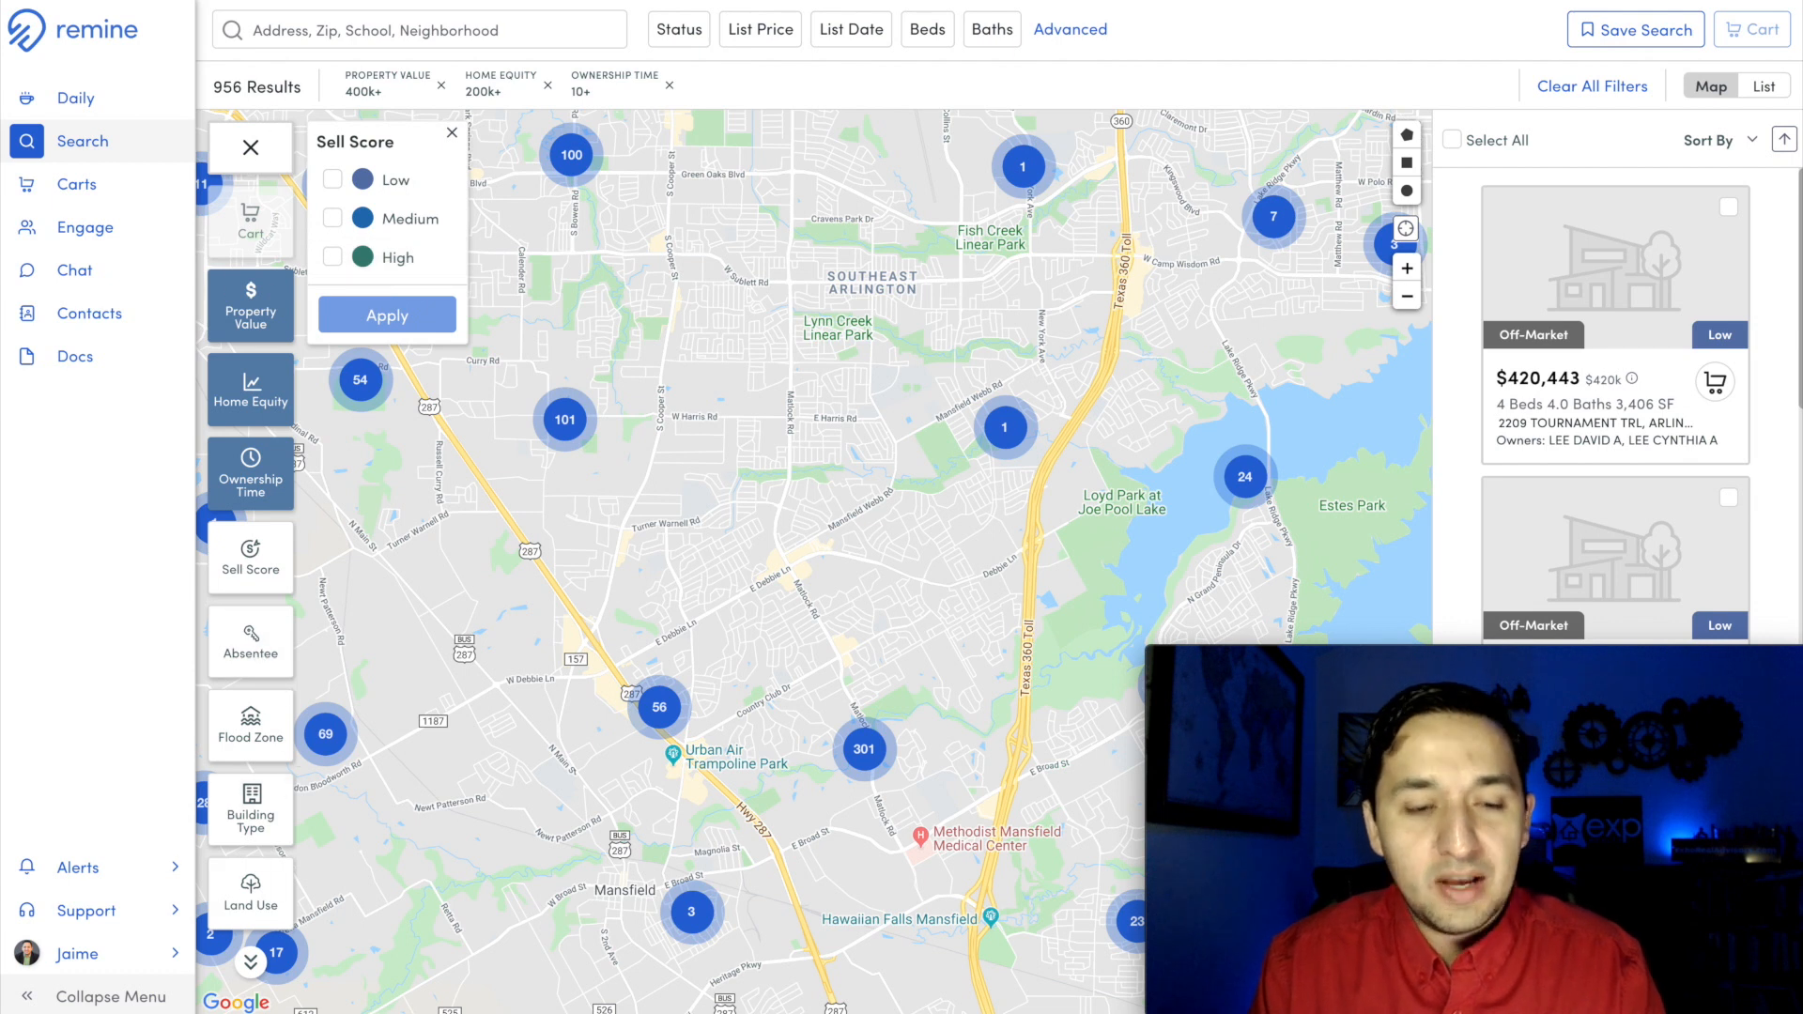
left_click(453, 133)
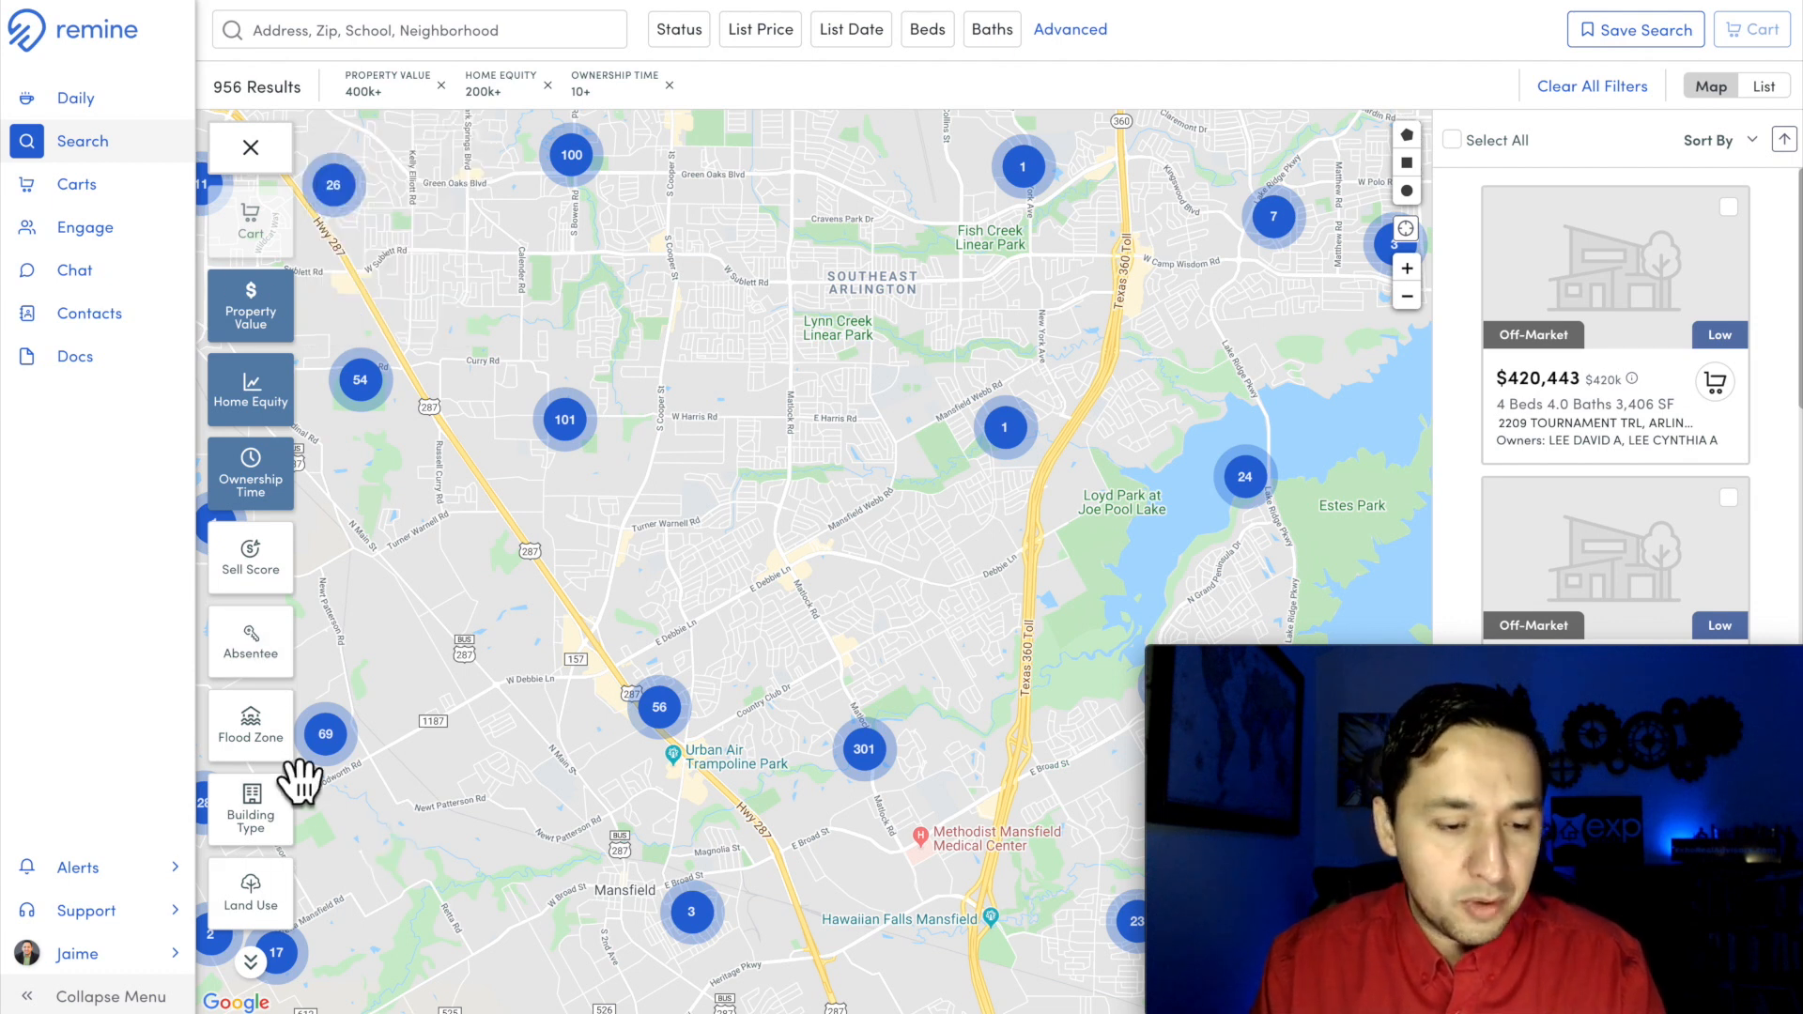
left_click_drag(765, 386, 765, 467)
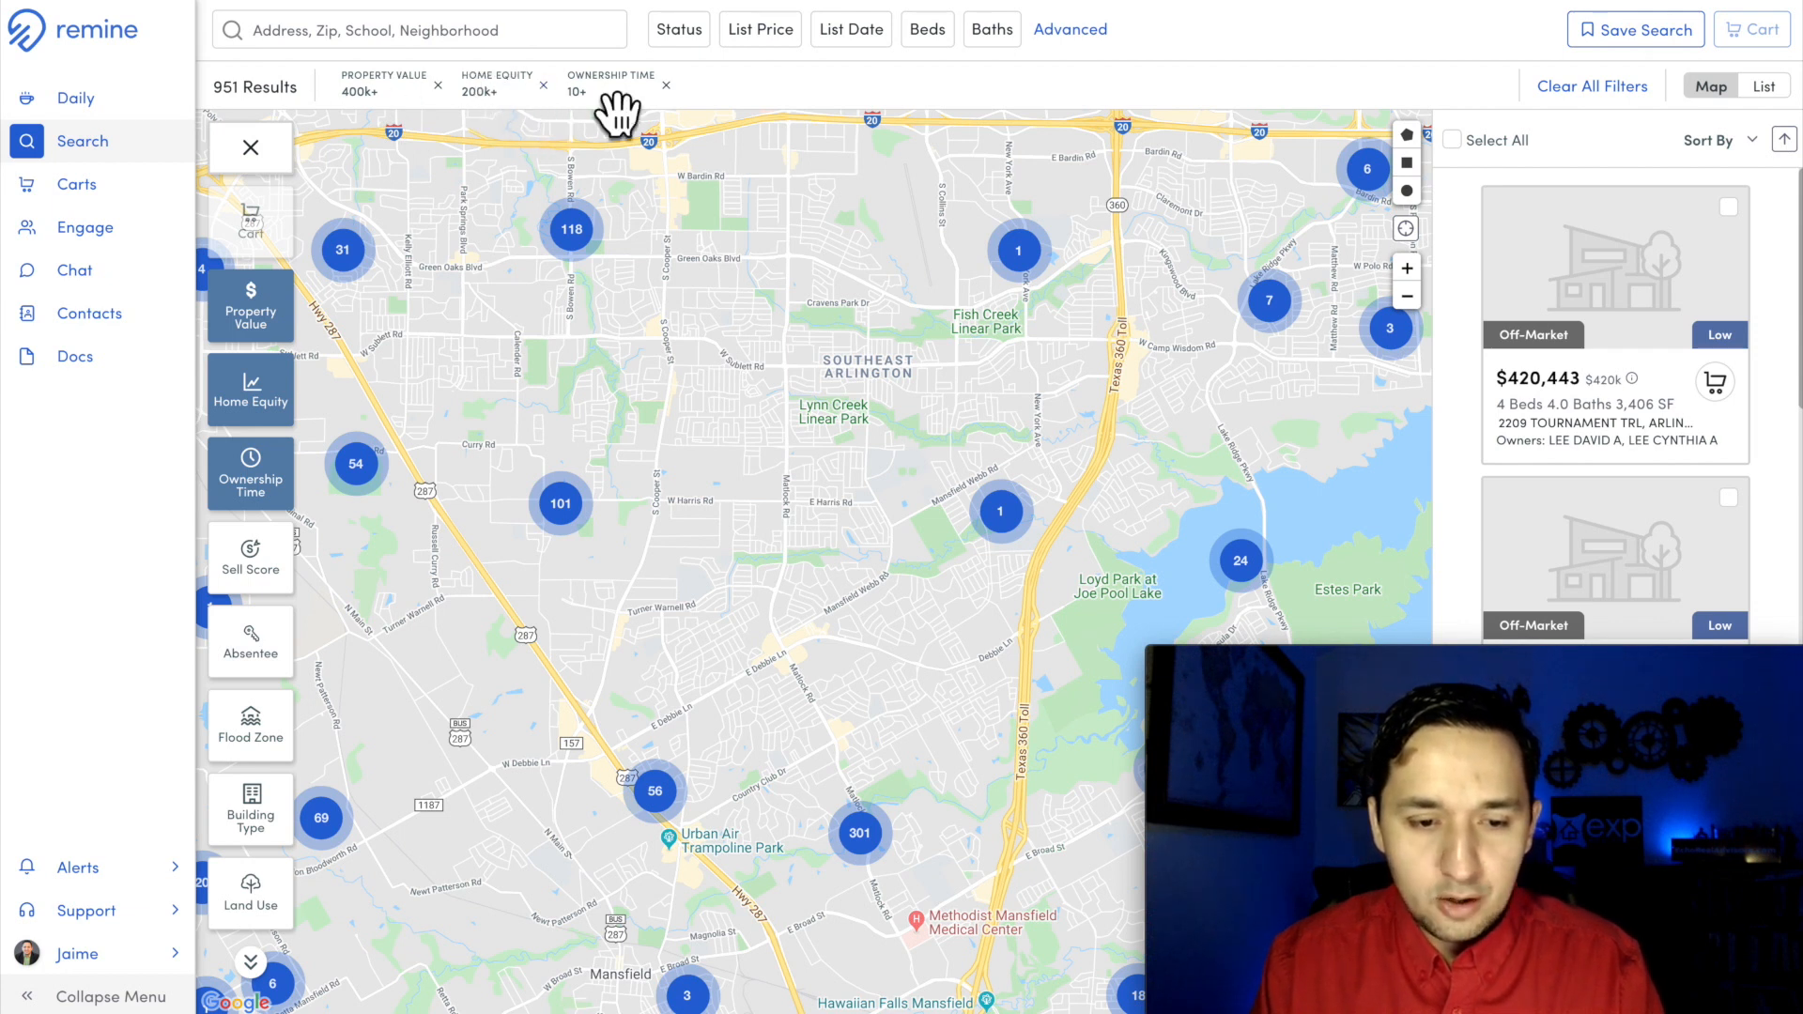
Step: Restrict the building type to Single-Family and check the result count and the property clusters near Mansfield
scroll(271, 729, "down", 4)
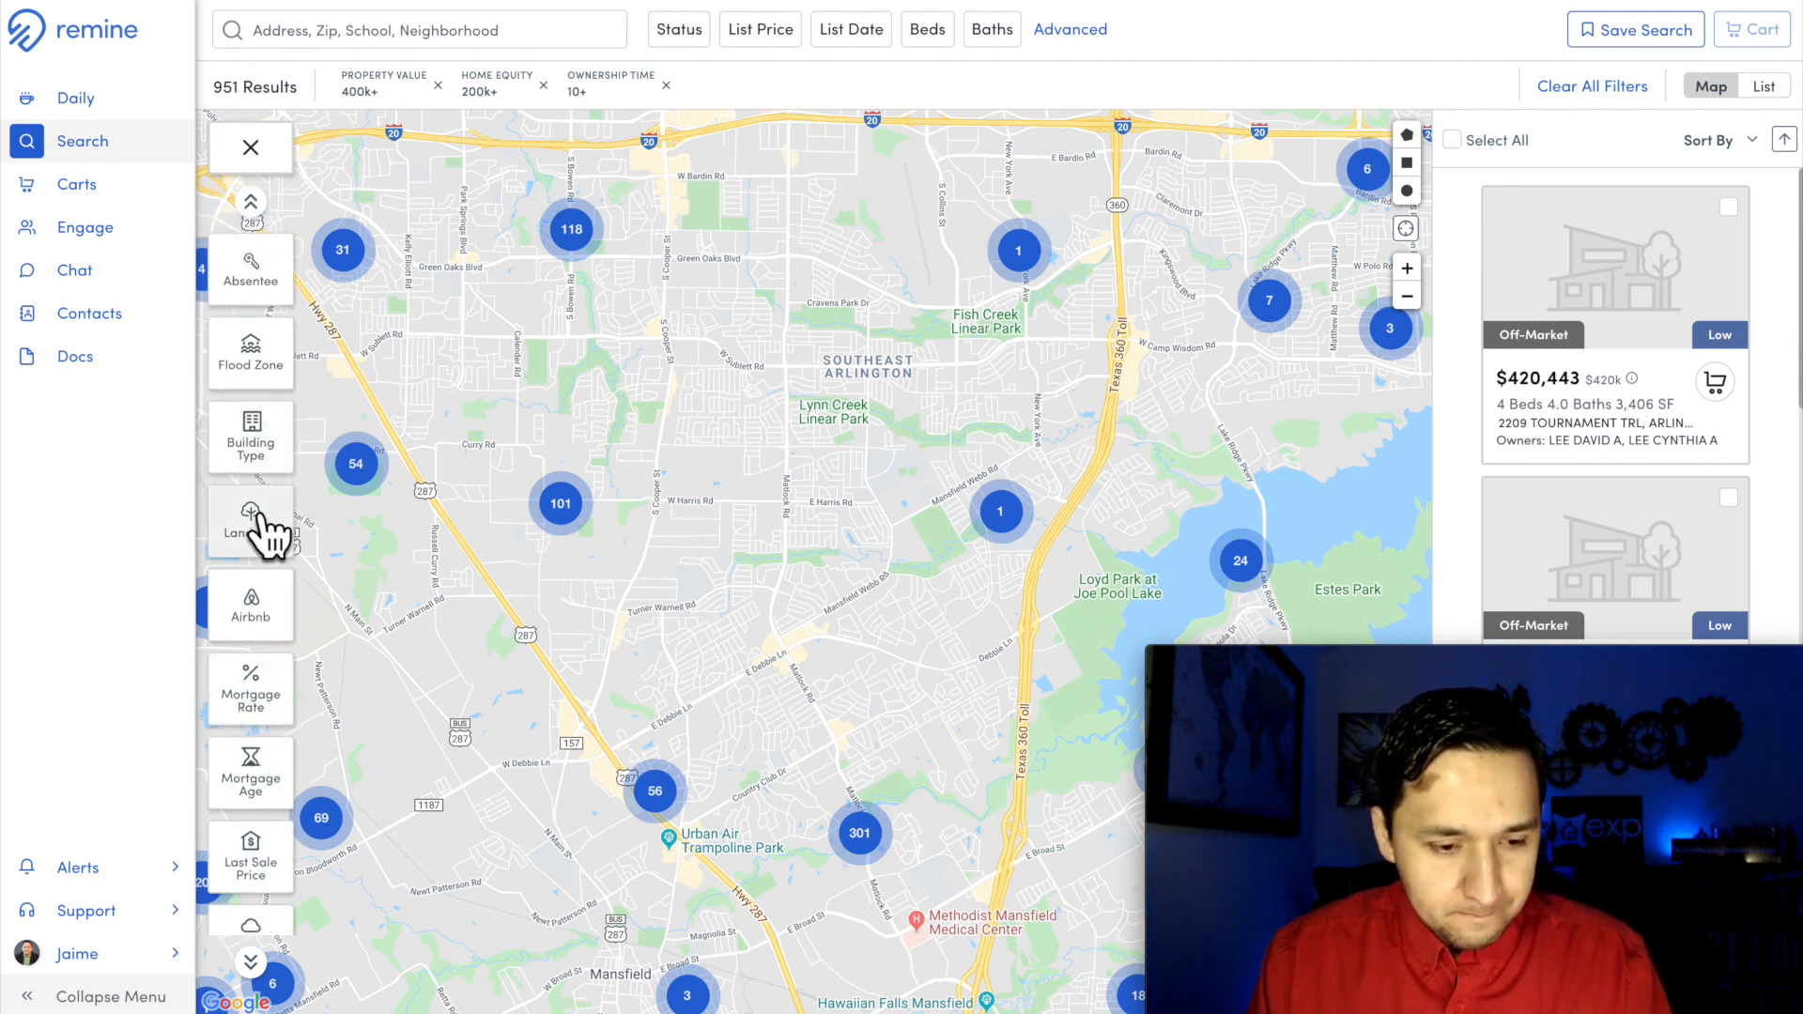
left_click(252, 458)
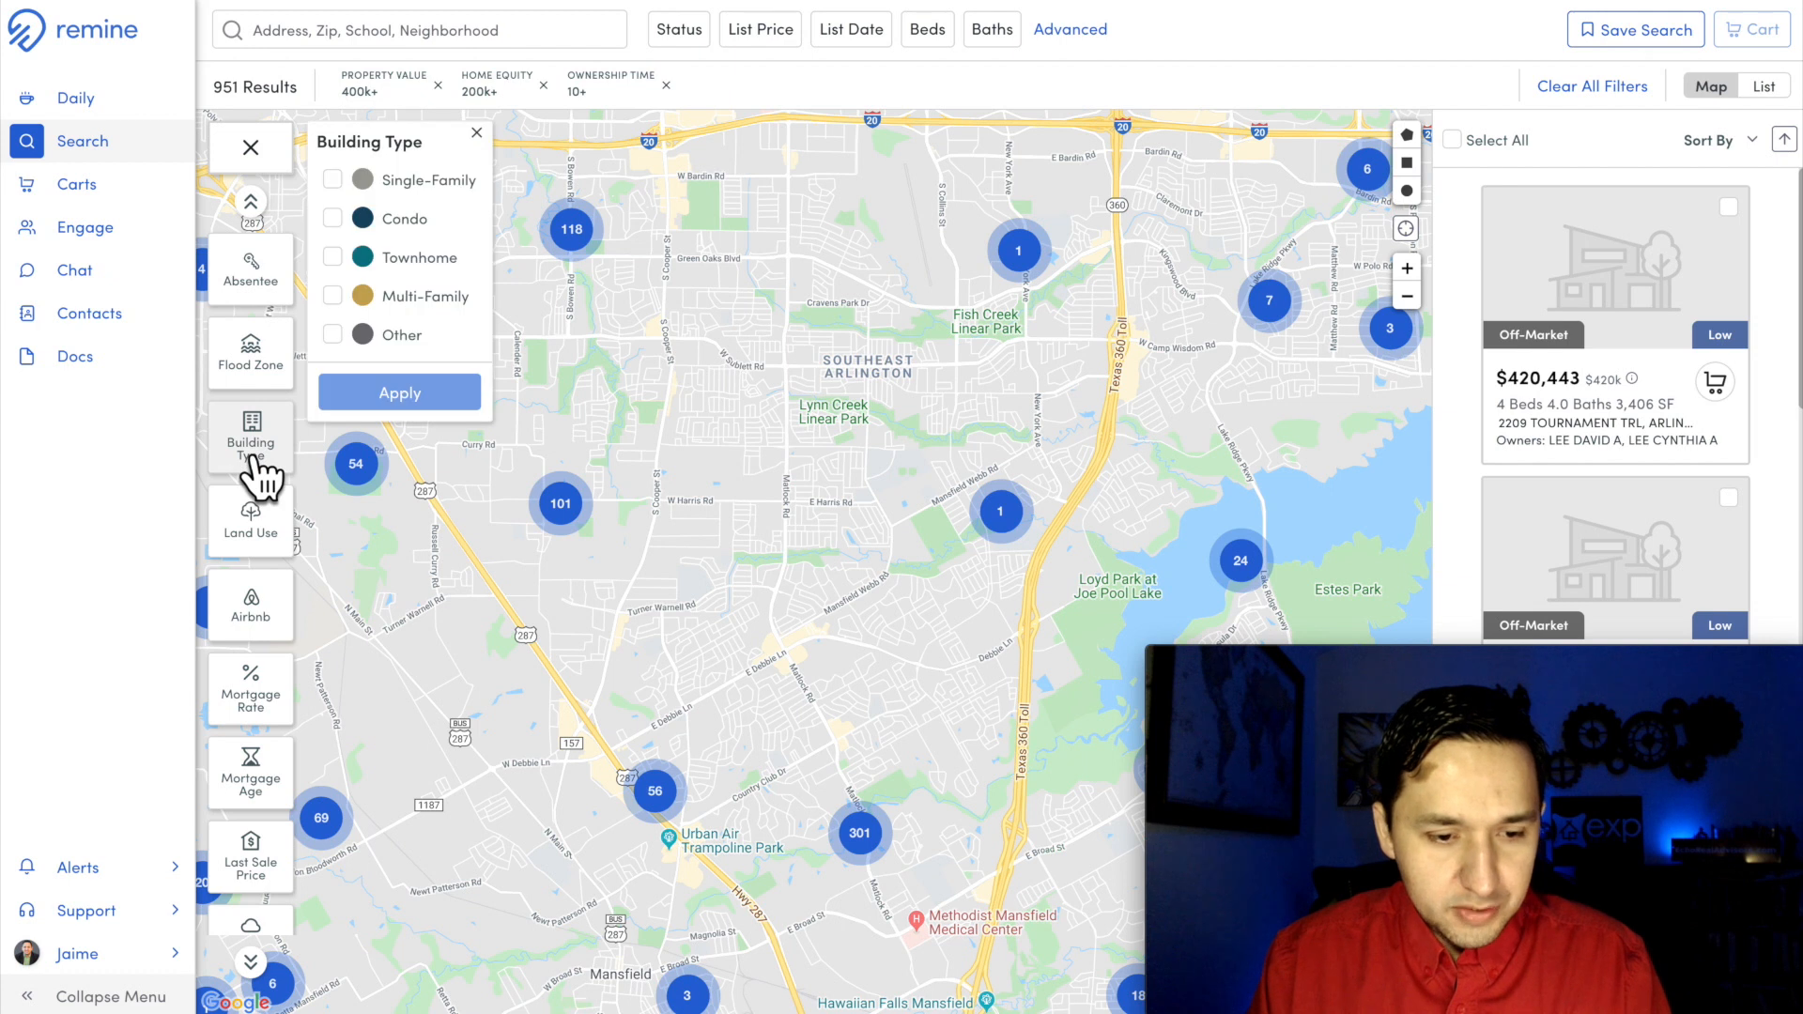
left_click(332, 180)
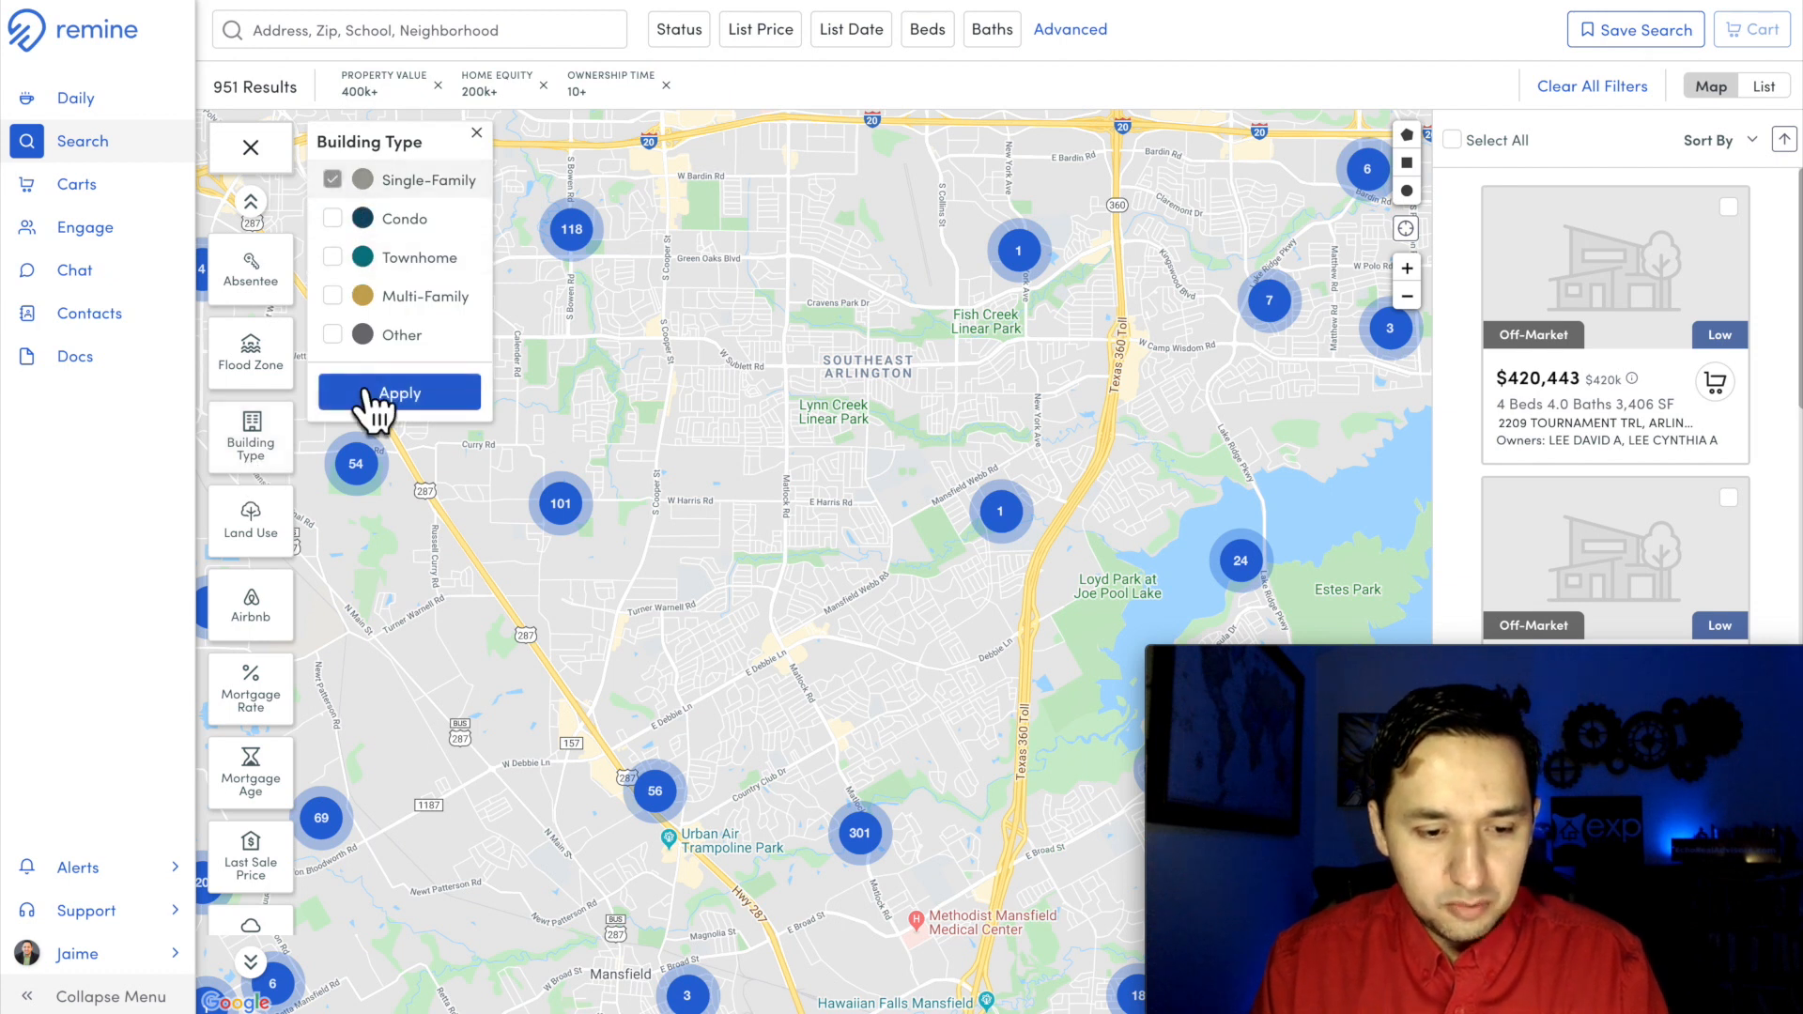
left_click(385, 395)
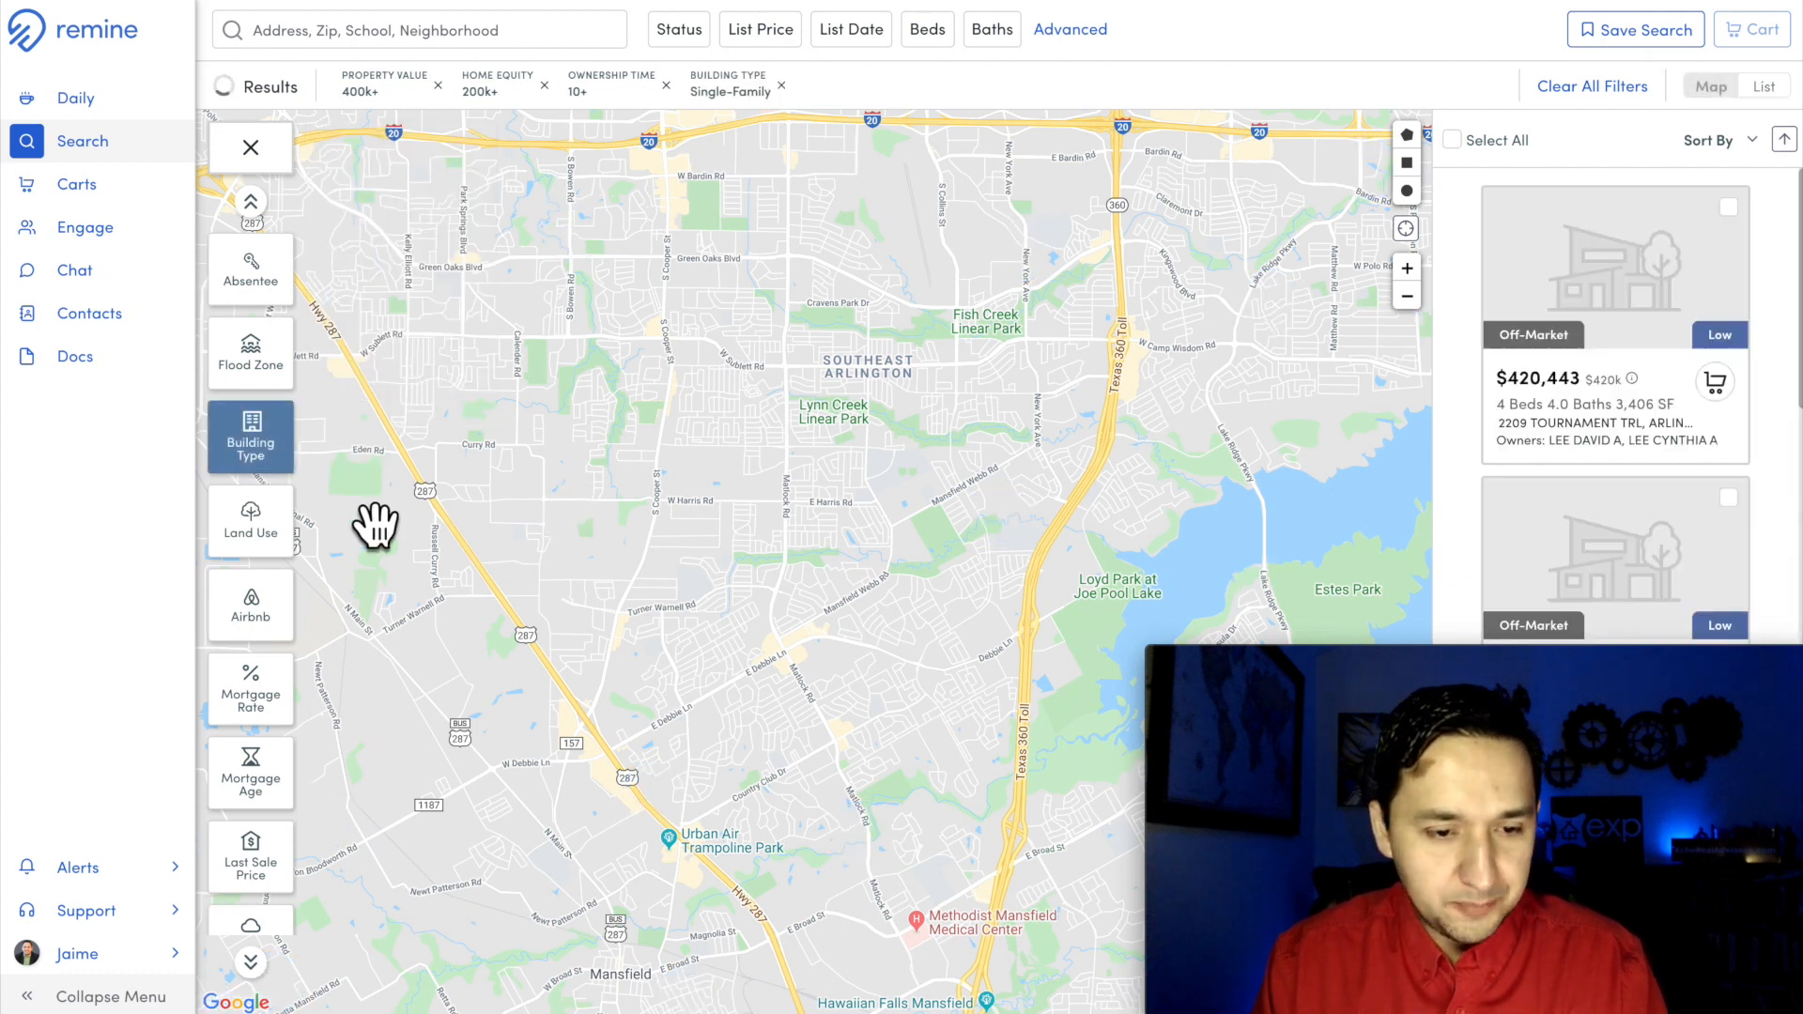
double_click(227, 87)
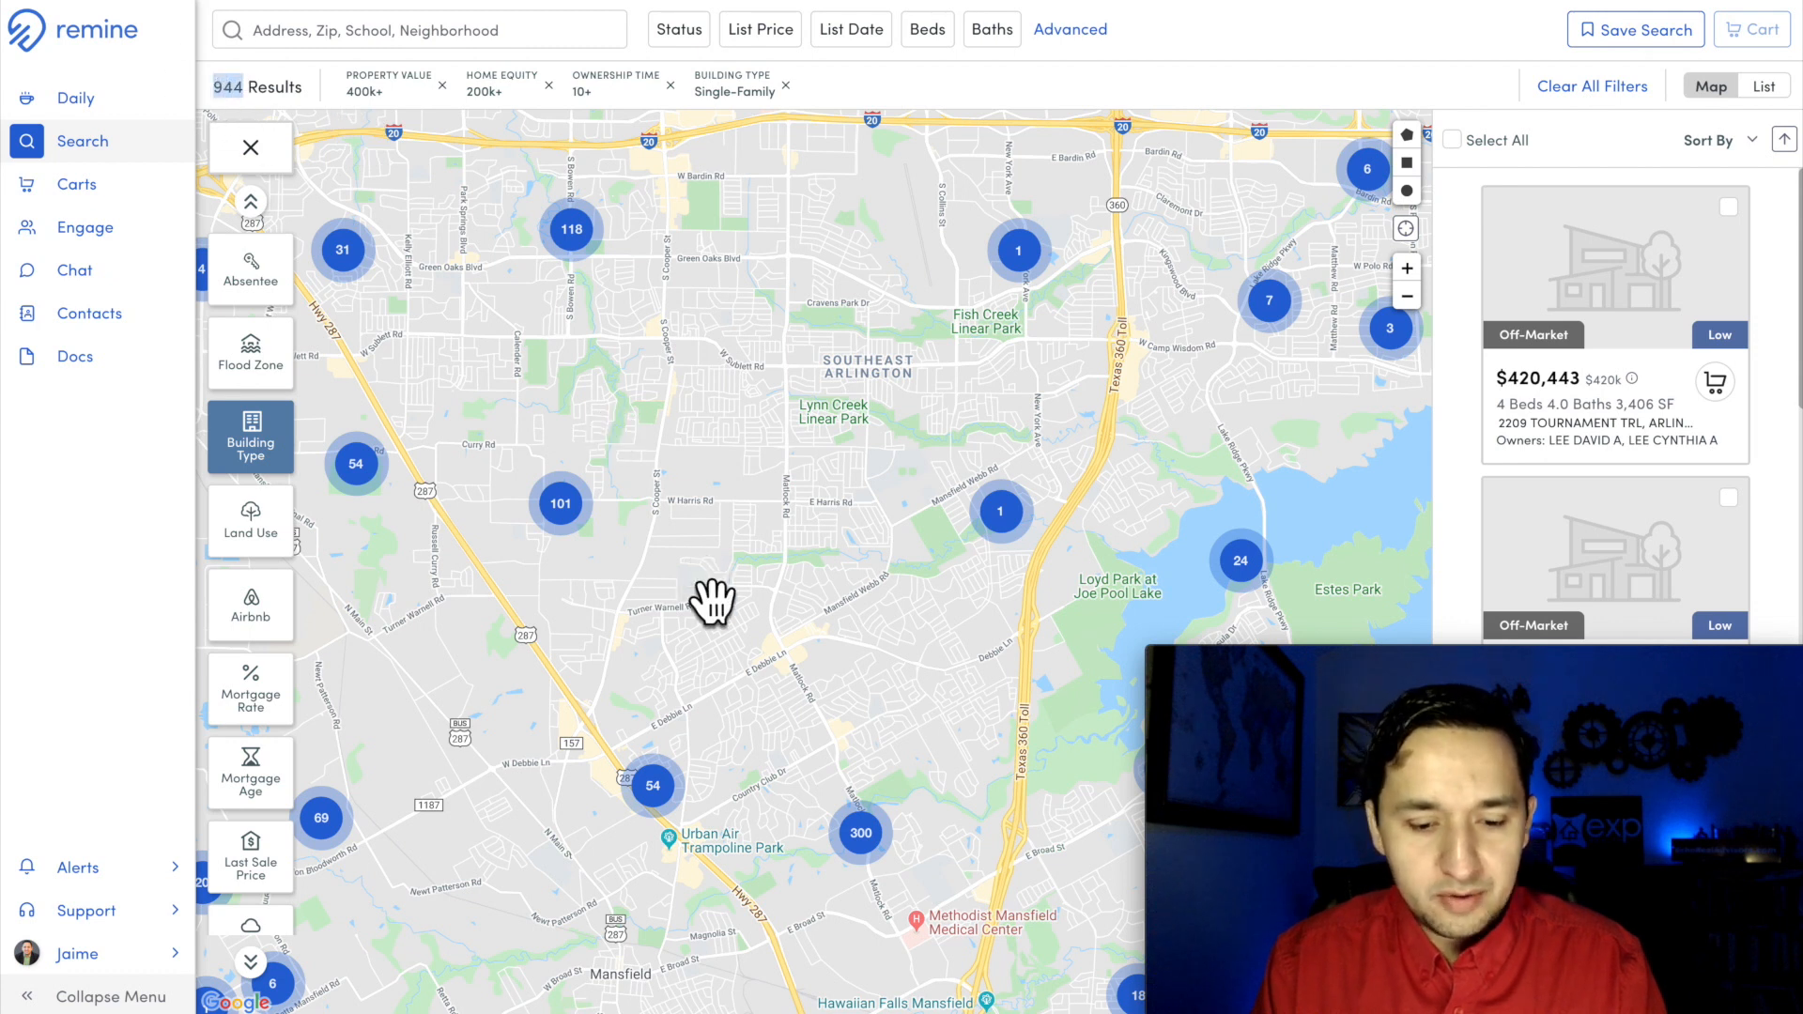
scroll(709, 432, "up", 5)
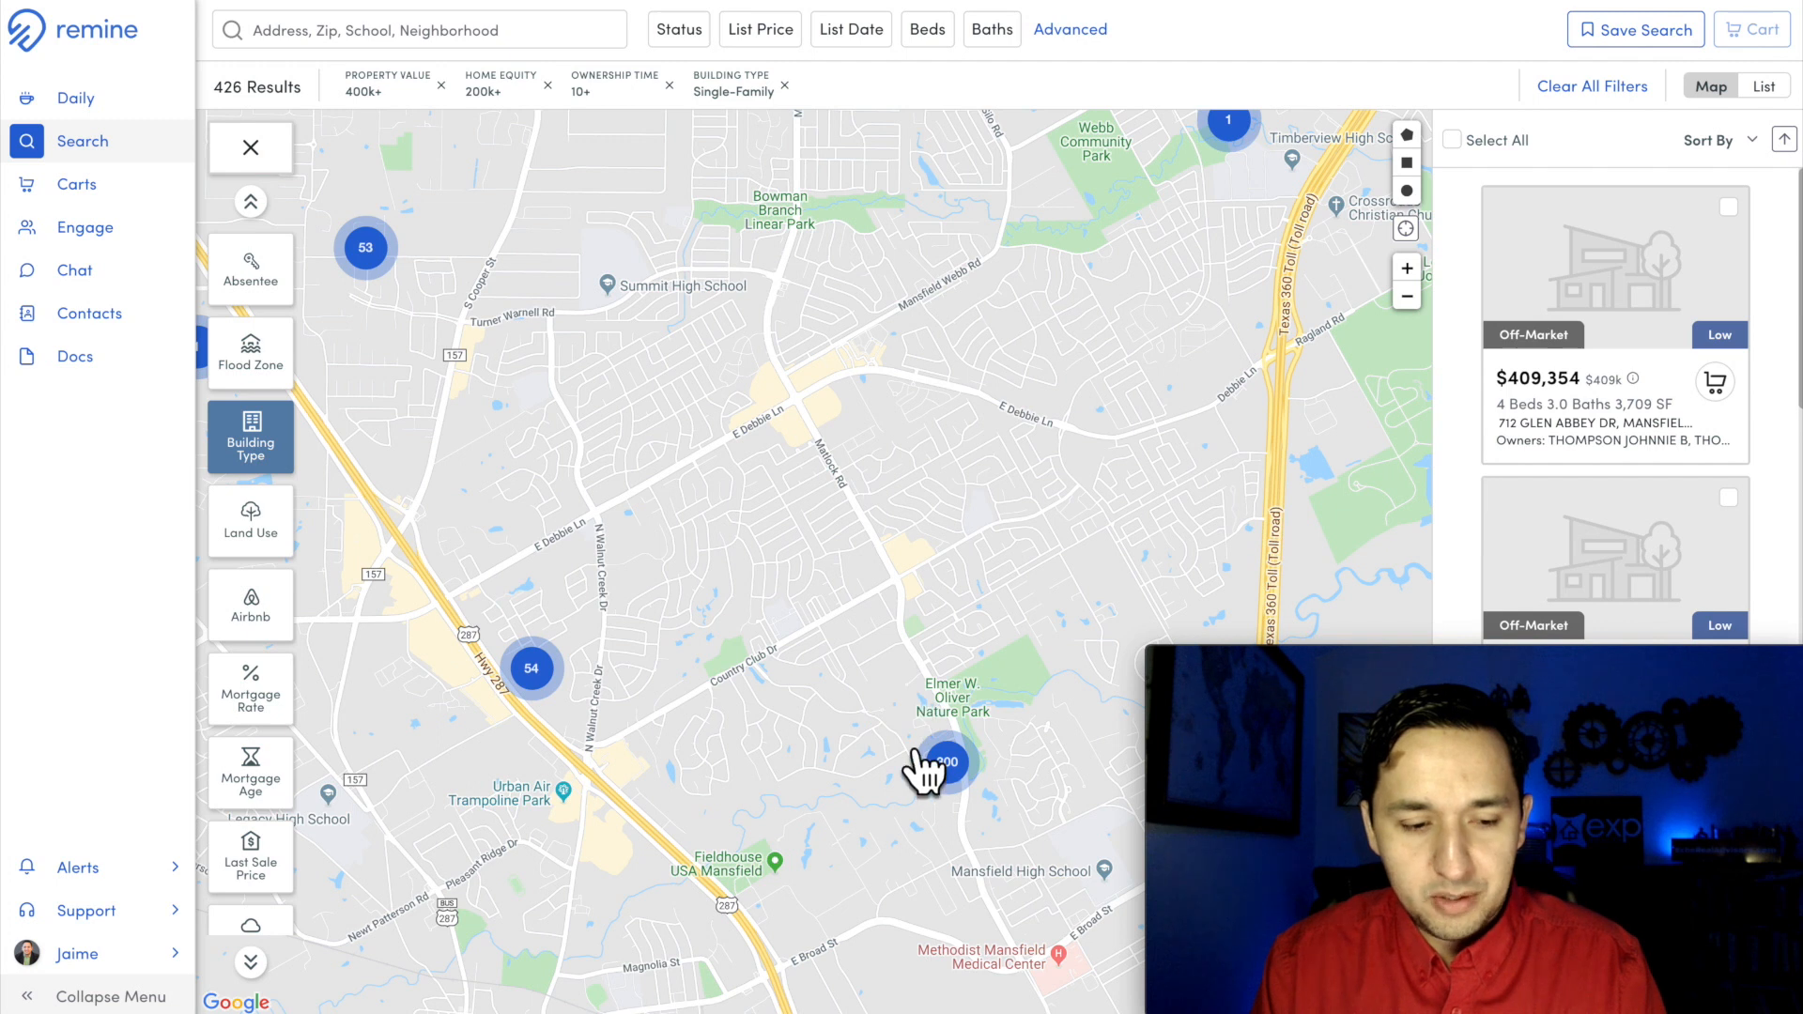
Step: Narrow the search area to the Mansfield neighborhoods around Elmer W. Oliver Nature Park and apply the Owner Occupant option of the Absentee filter
left_click_drag(886, 625, 819, 668)
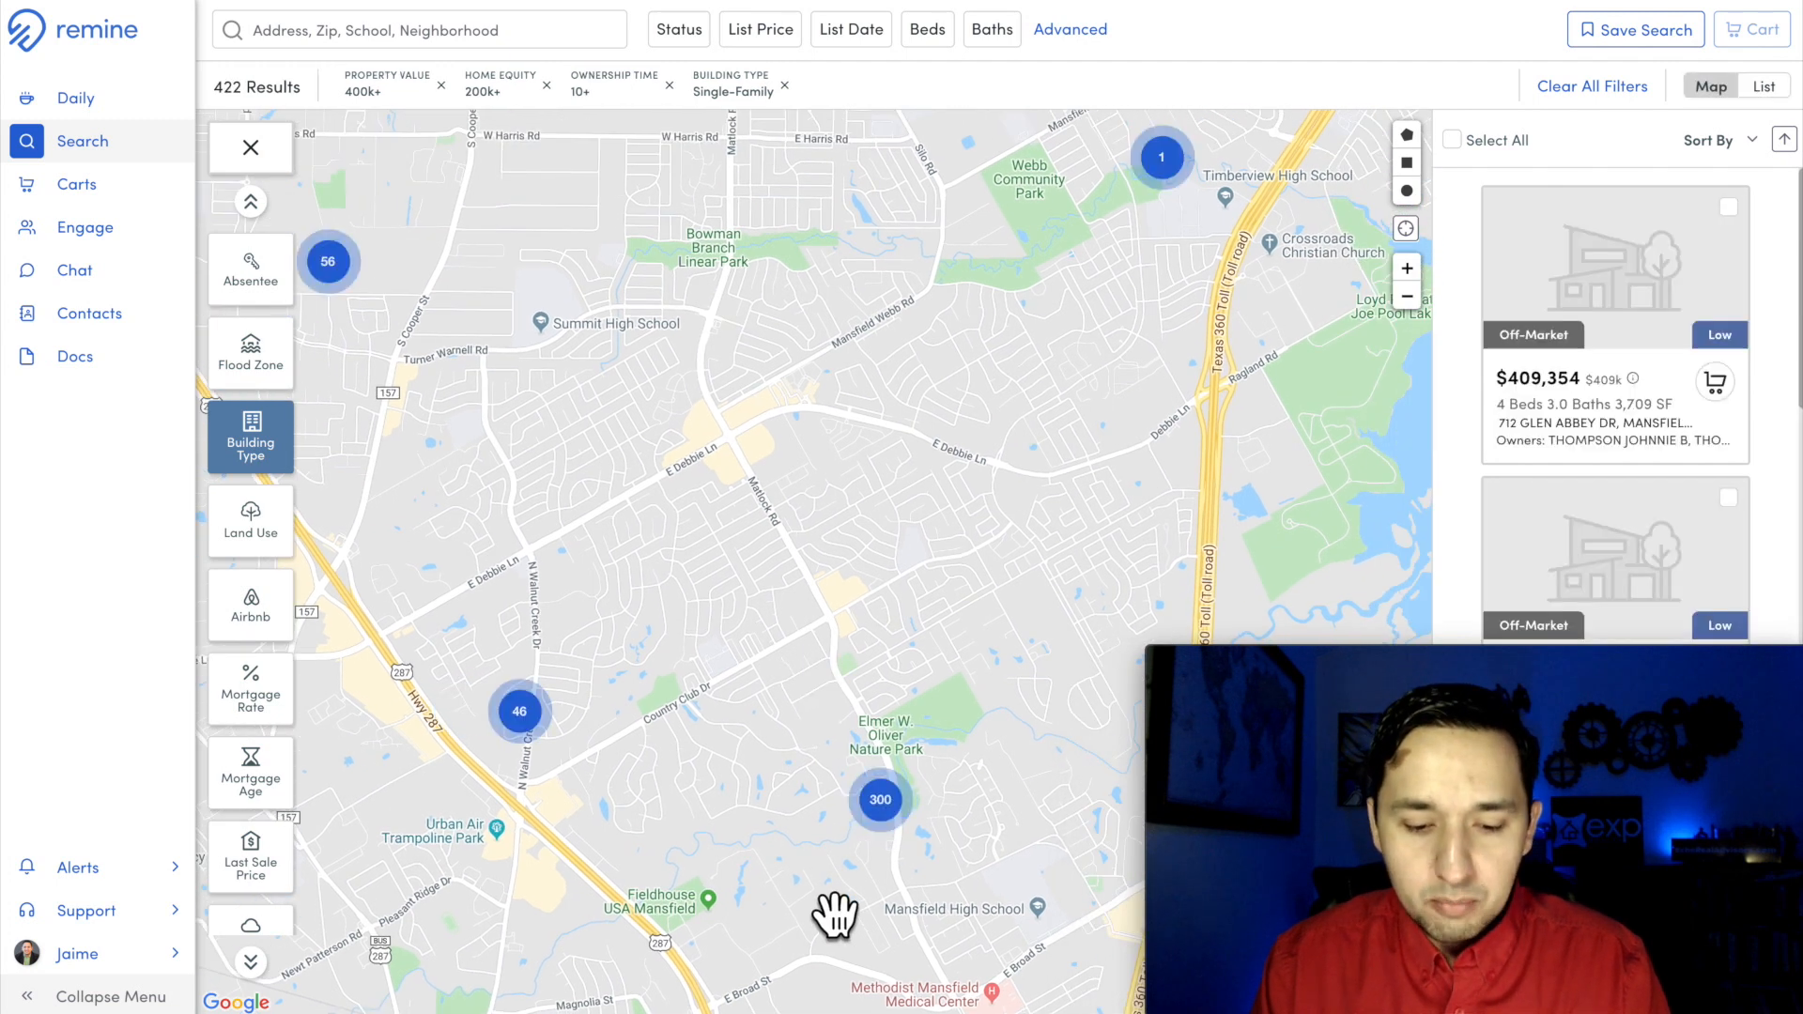
scroll(833, 910, "up", 2)
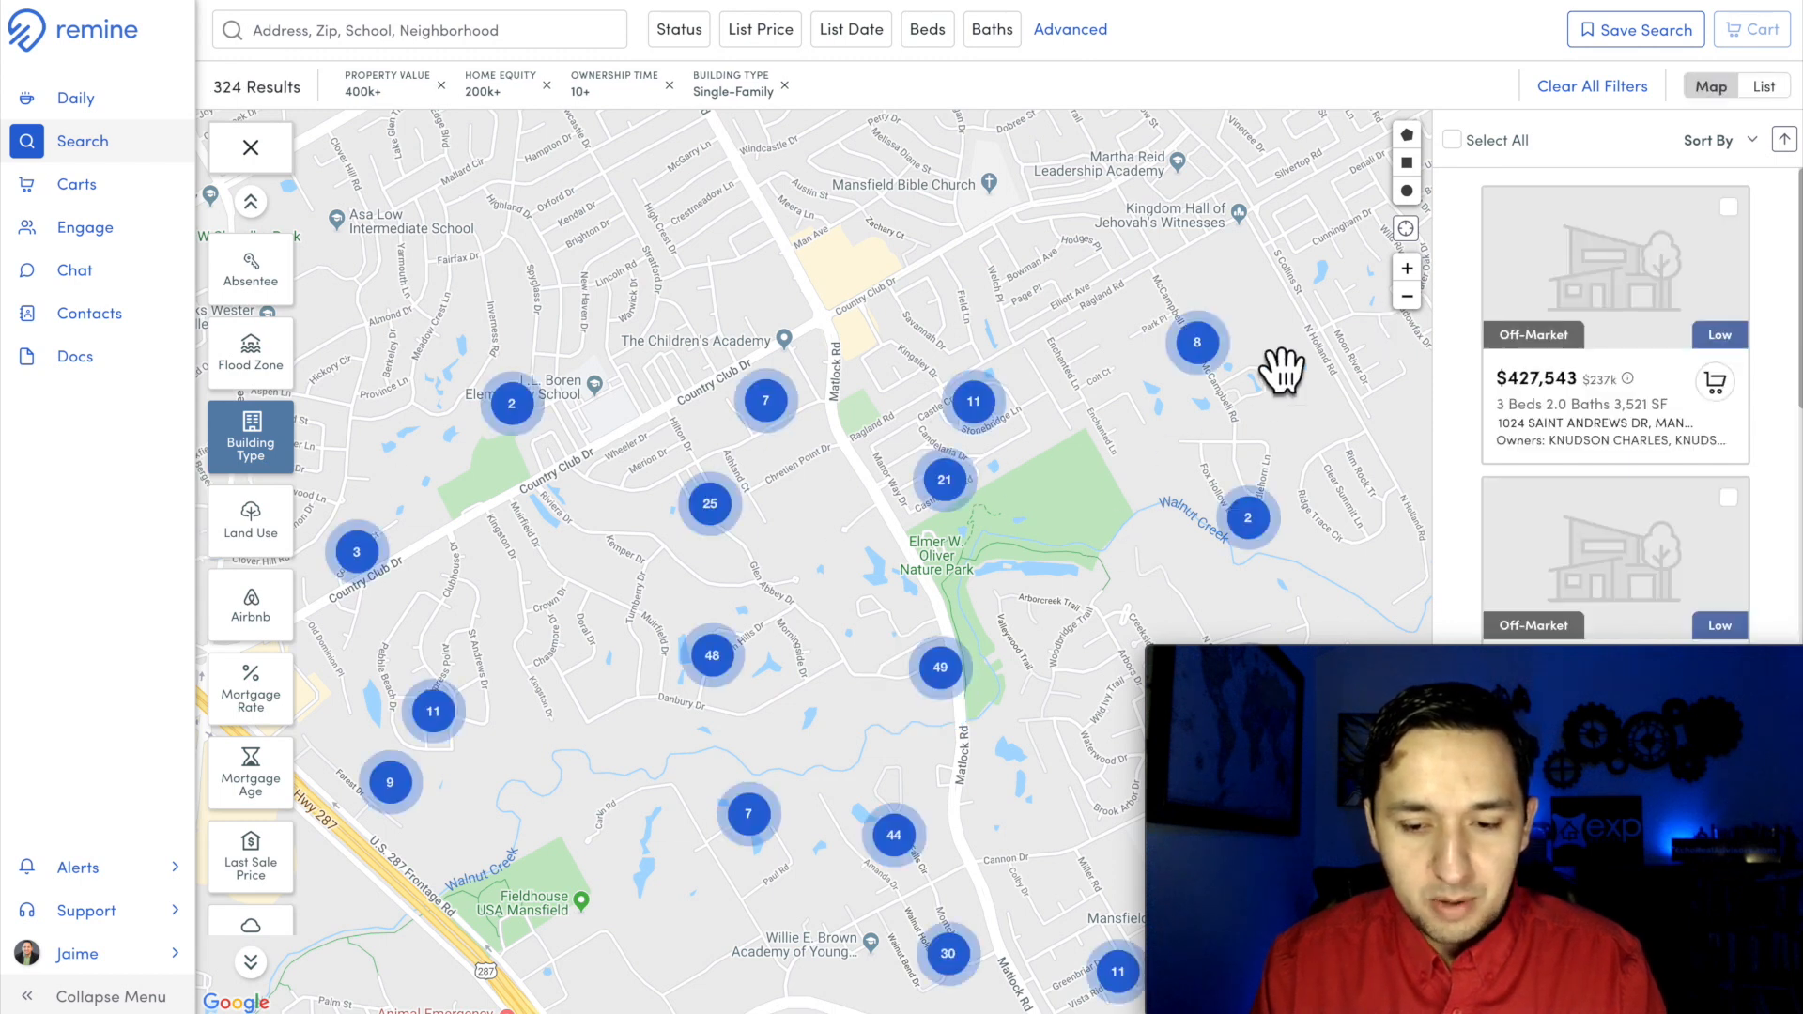
left_click_drag(1125, 566, 1122, 506)
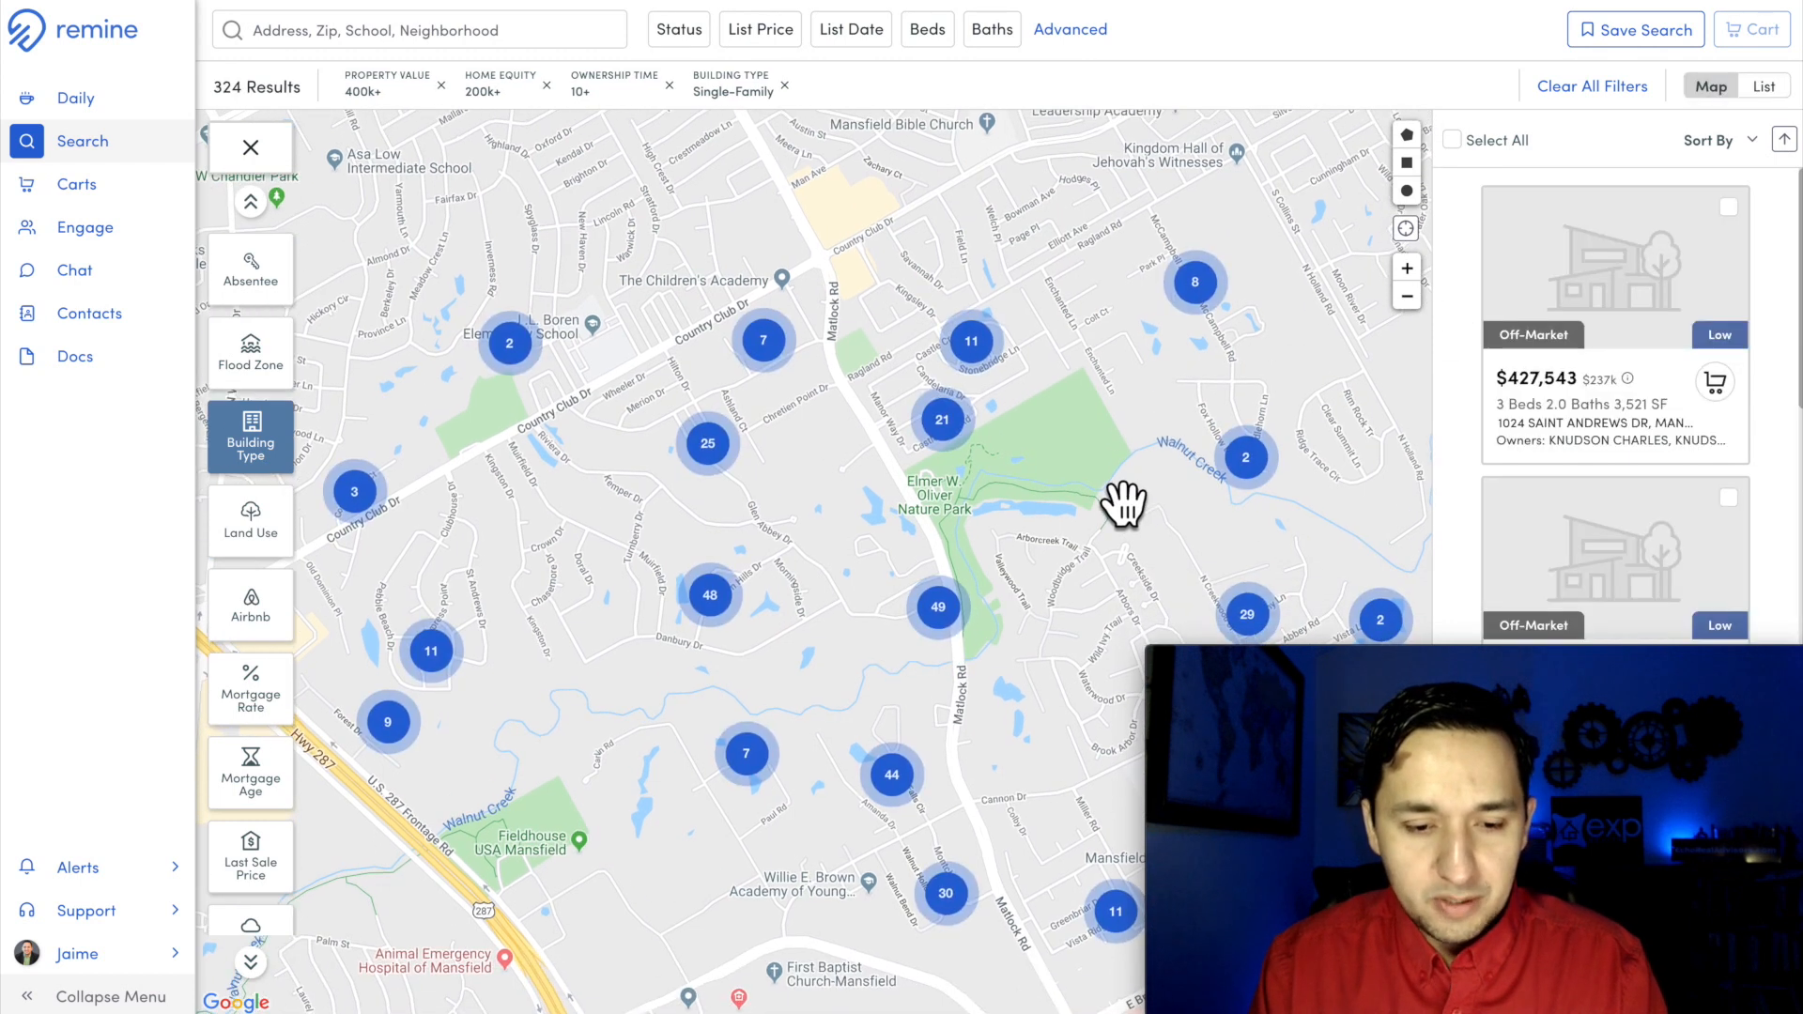
scroll(252, 769, "up", 3)
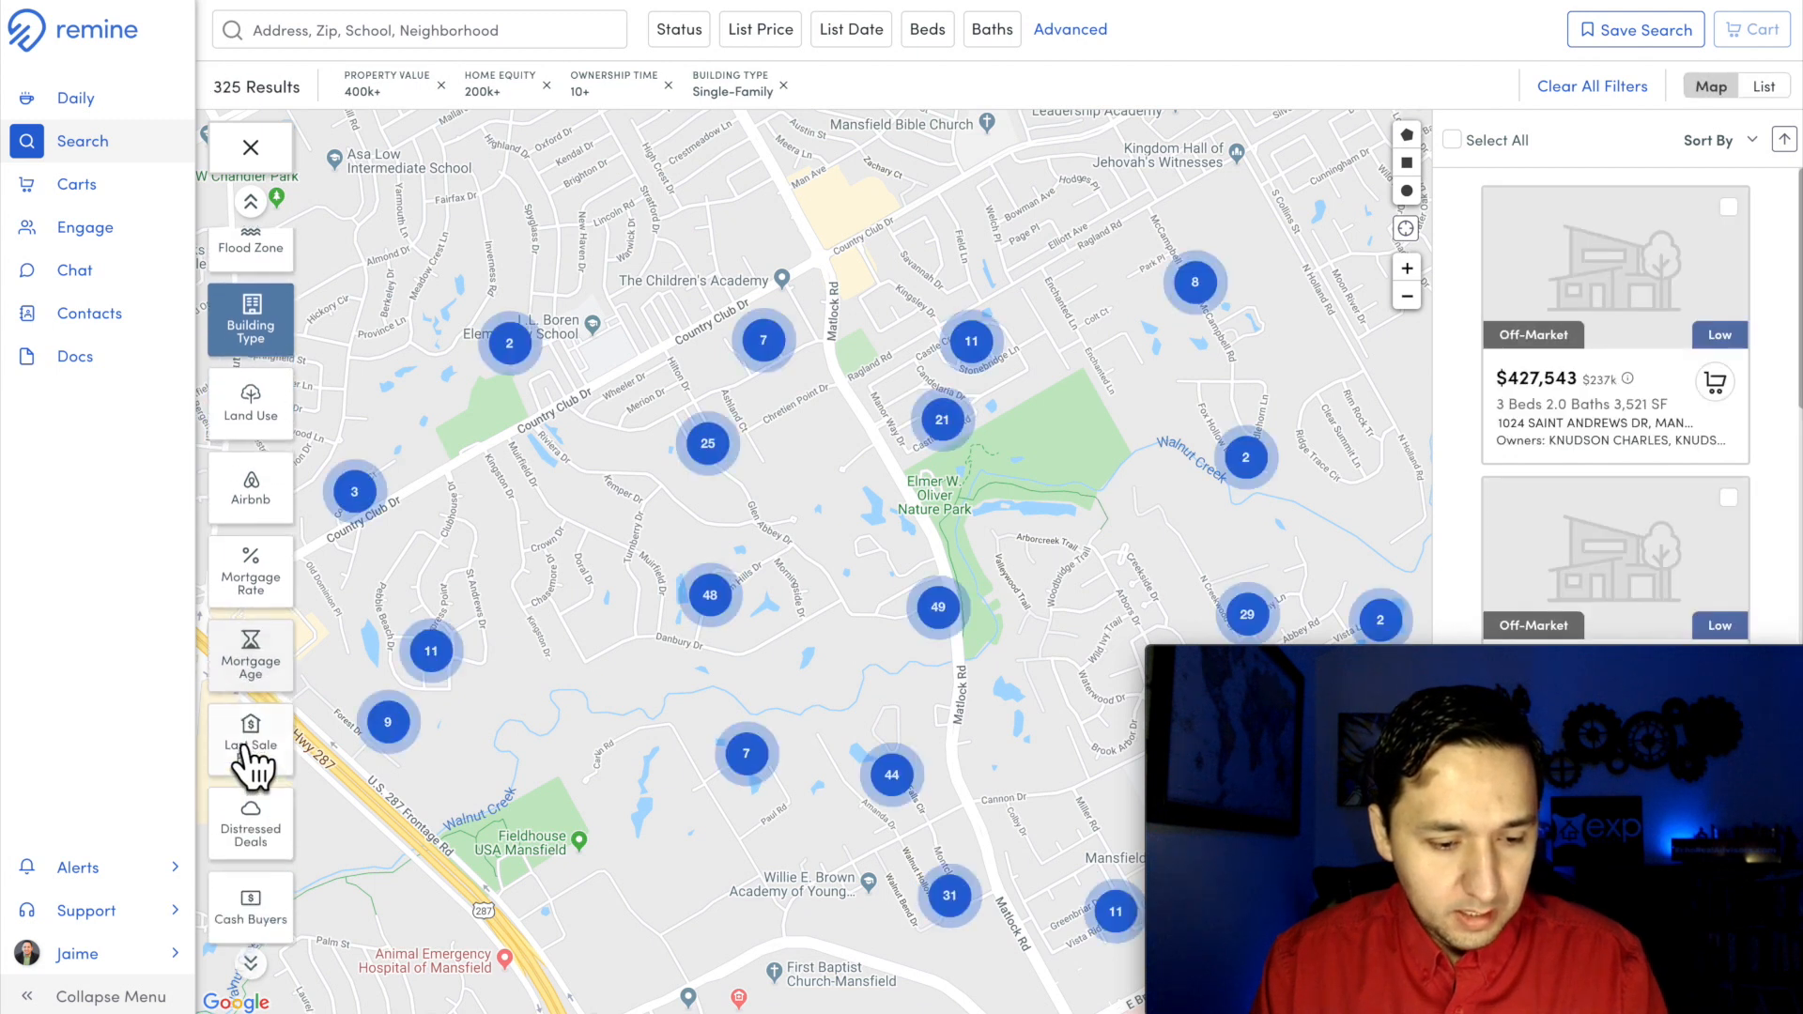
scroll(251, 765, "up", 1)
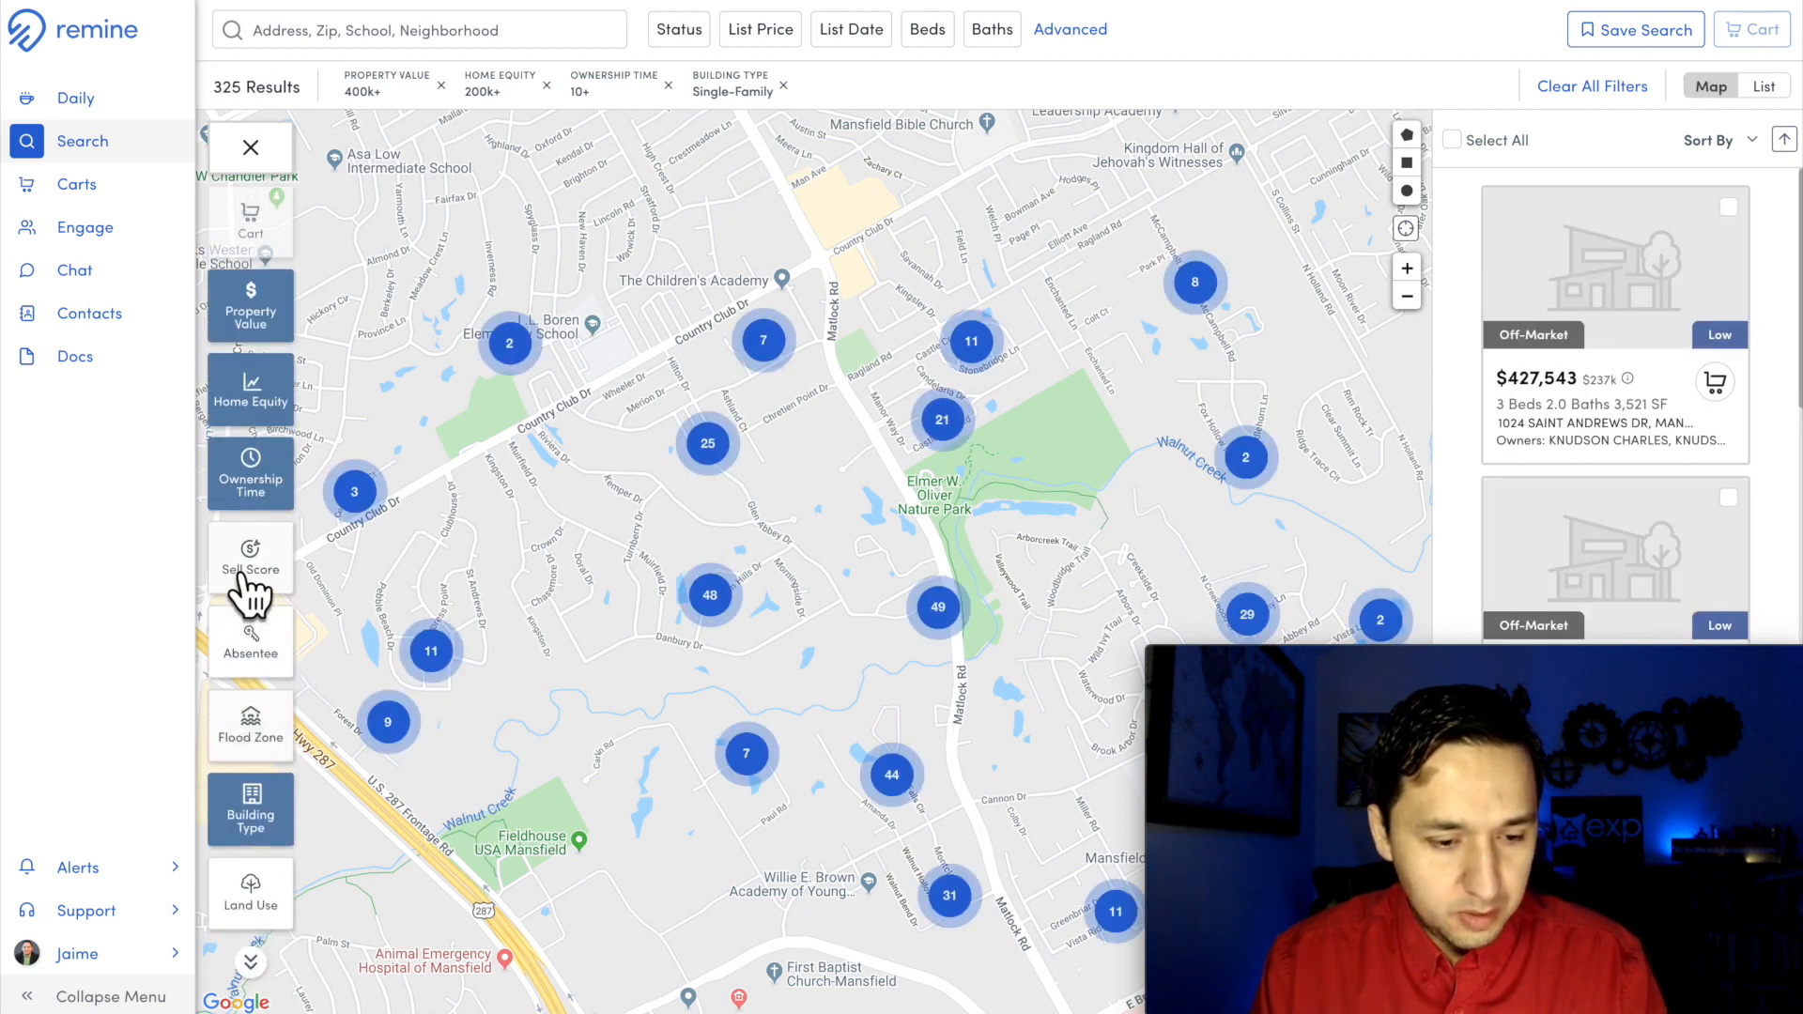
left_click(250, 643)
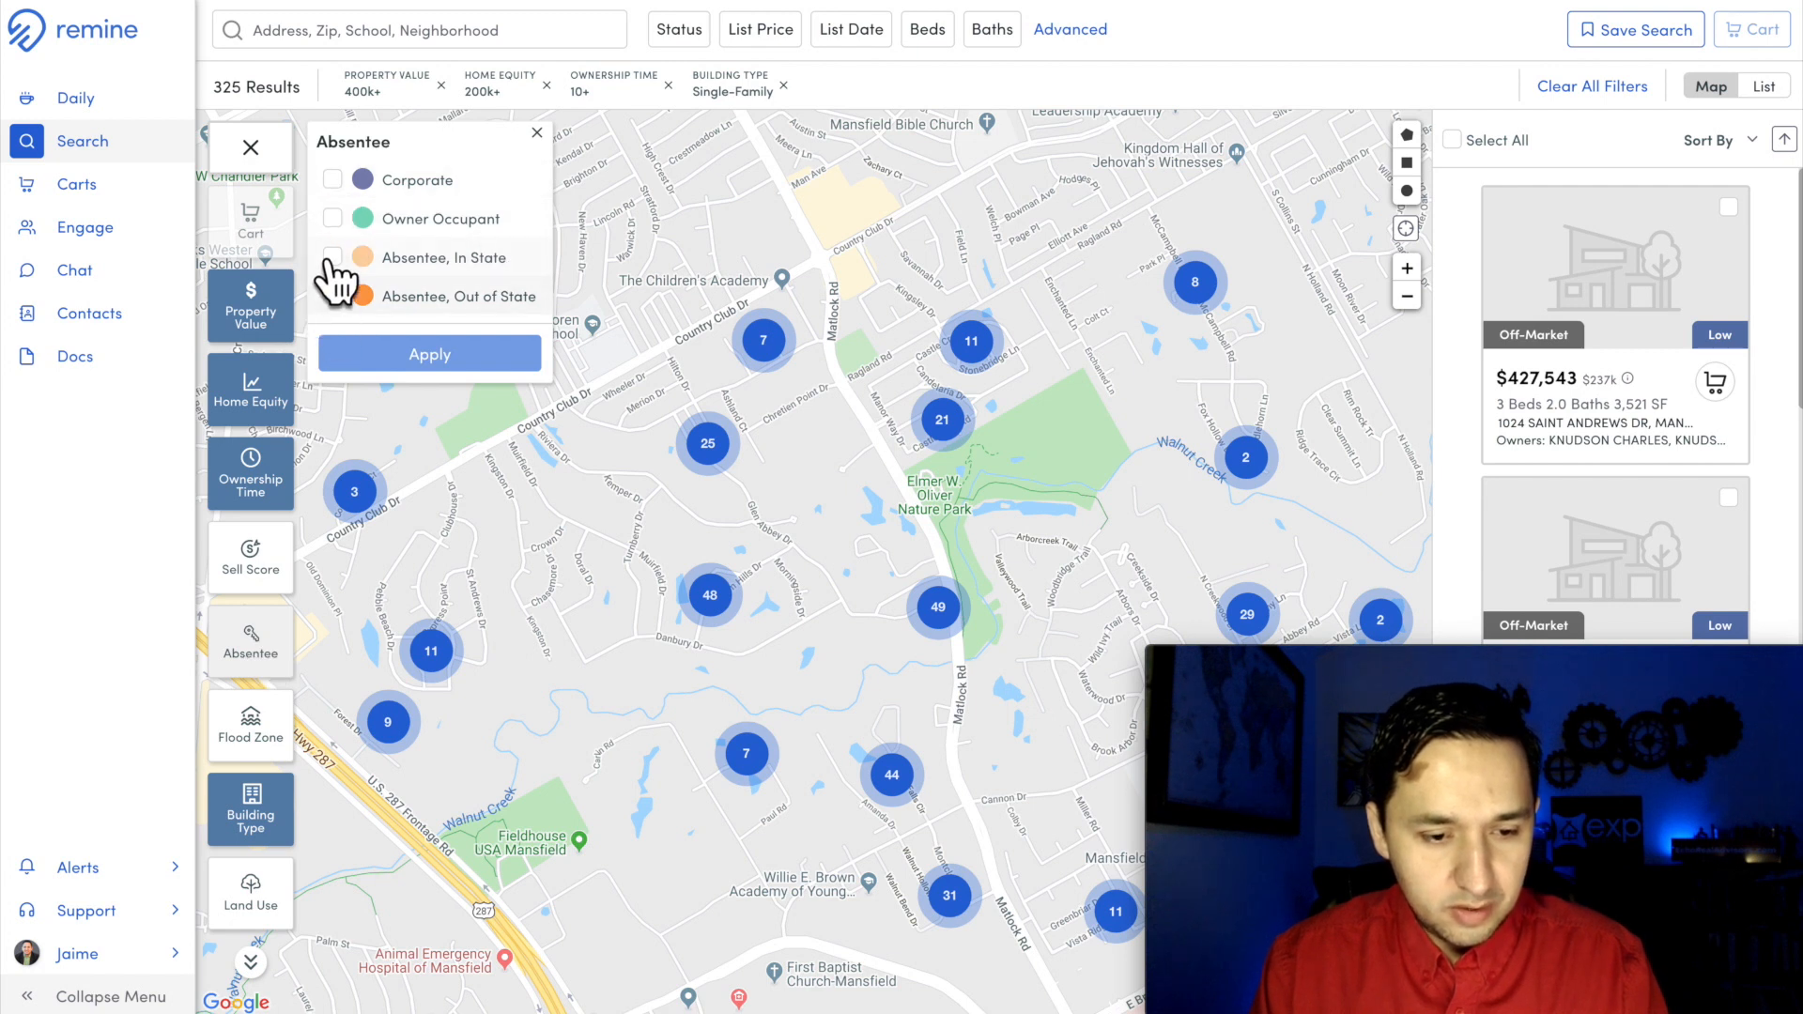
left_click(331, 218)
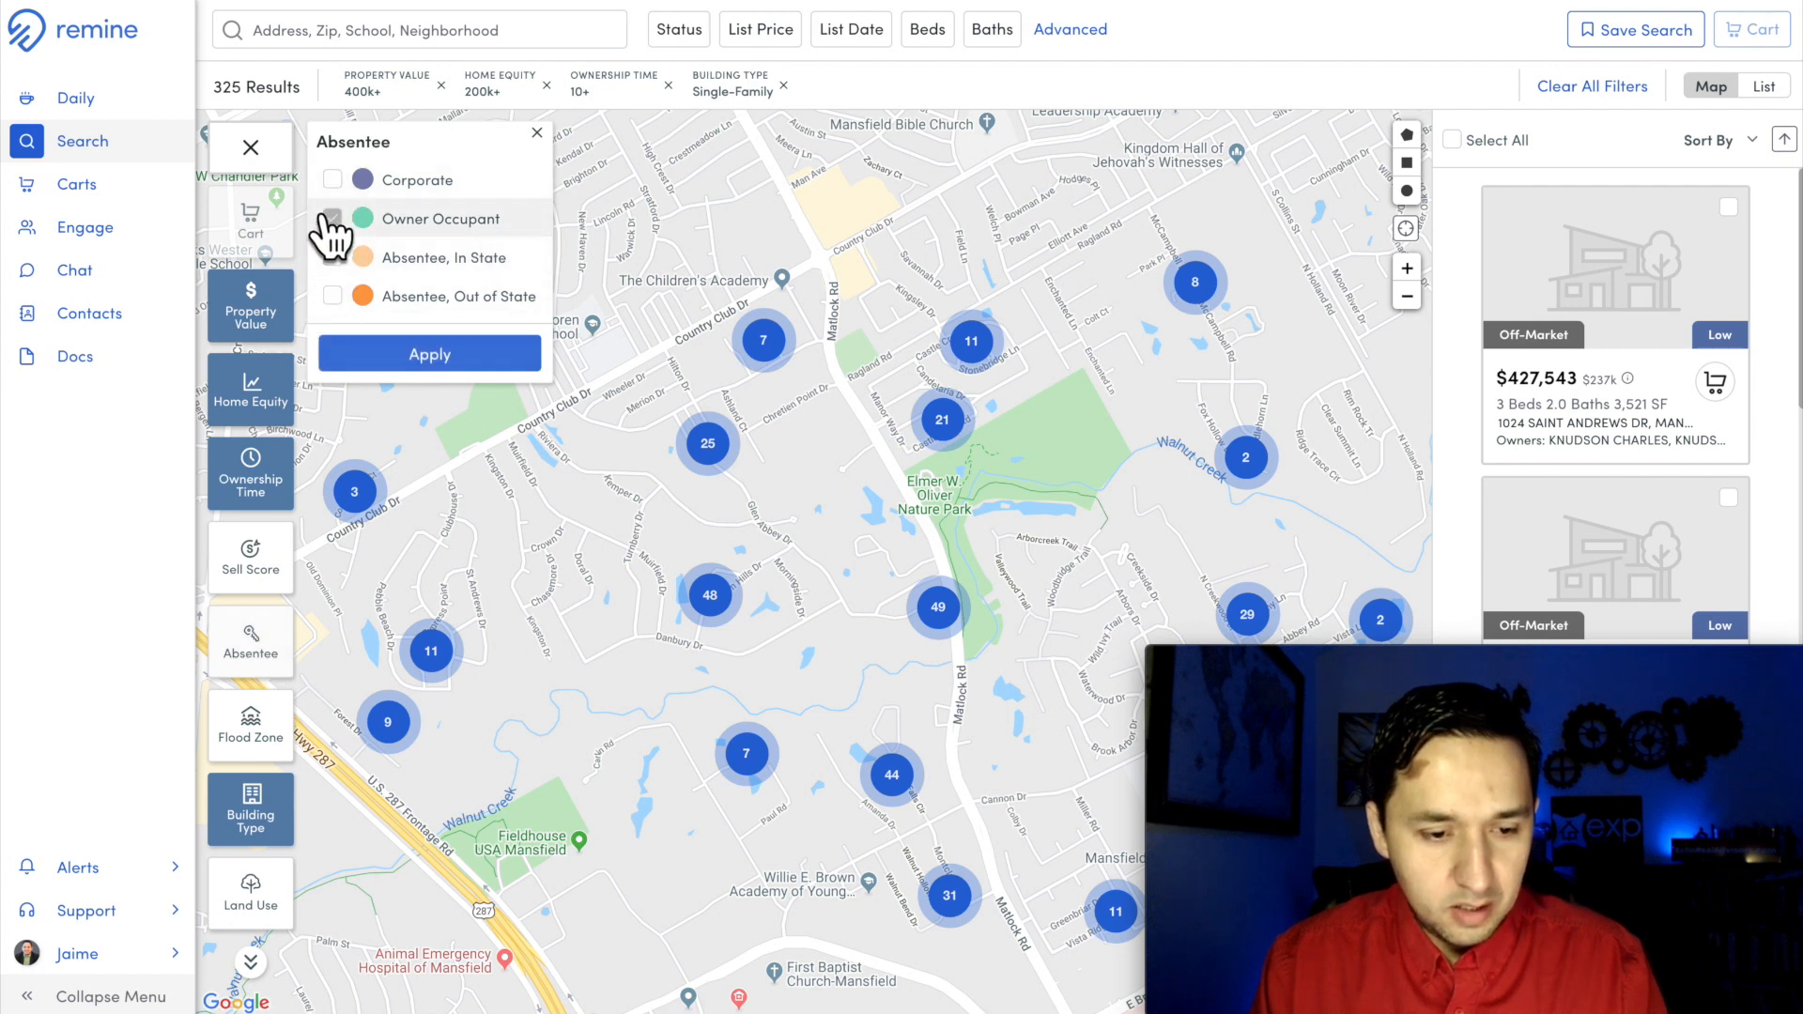
left_click(382, 354)
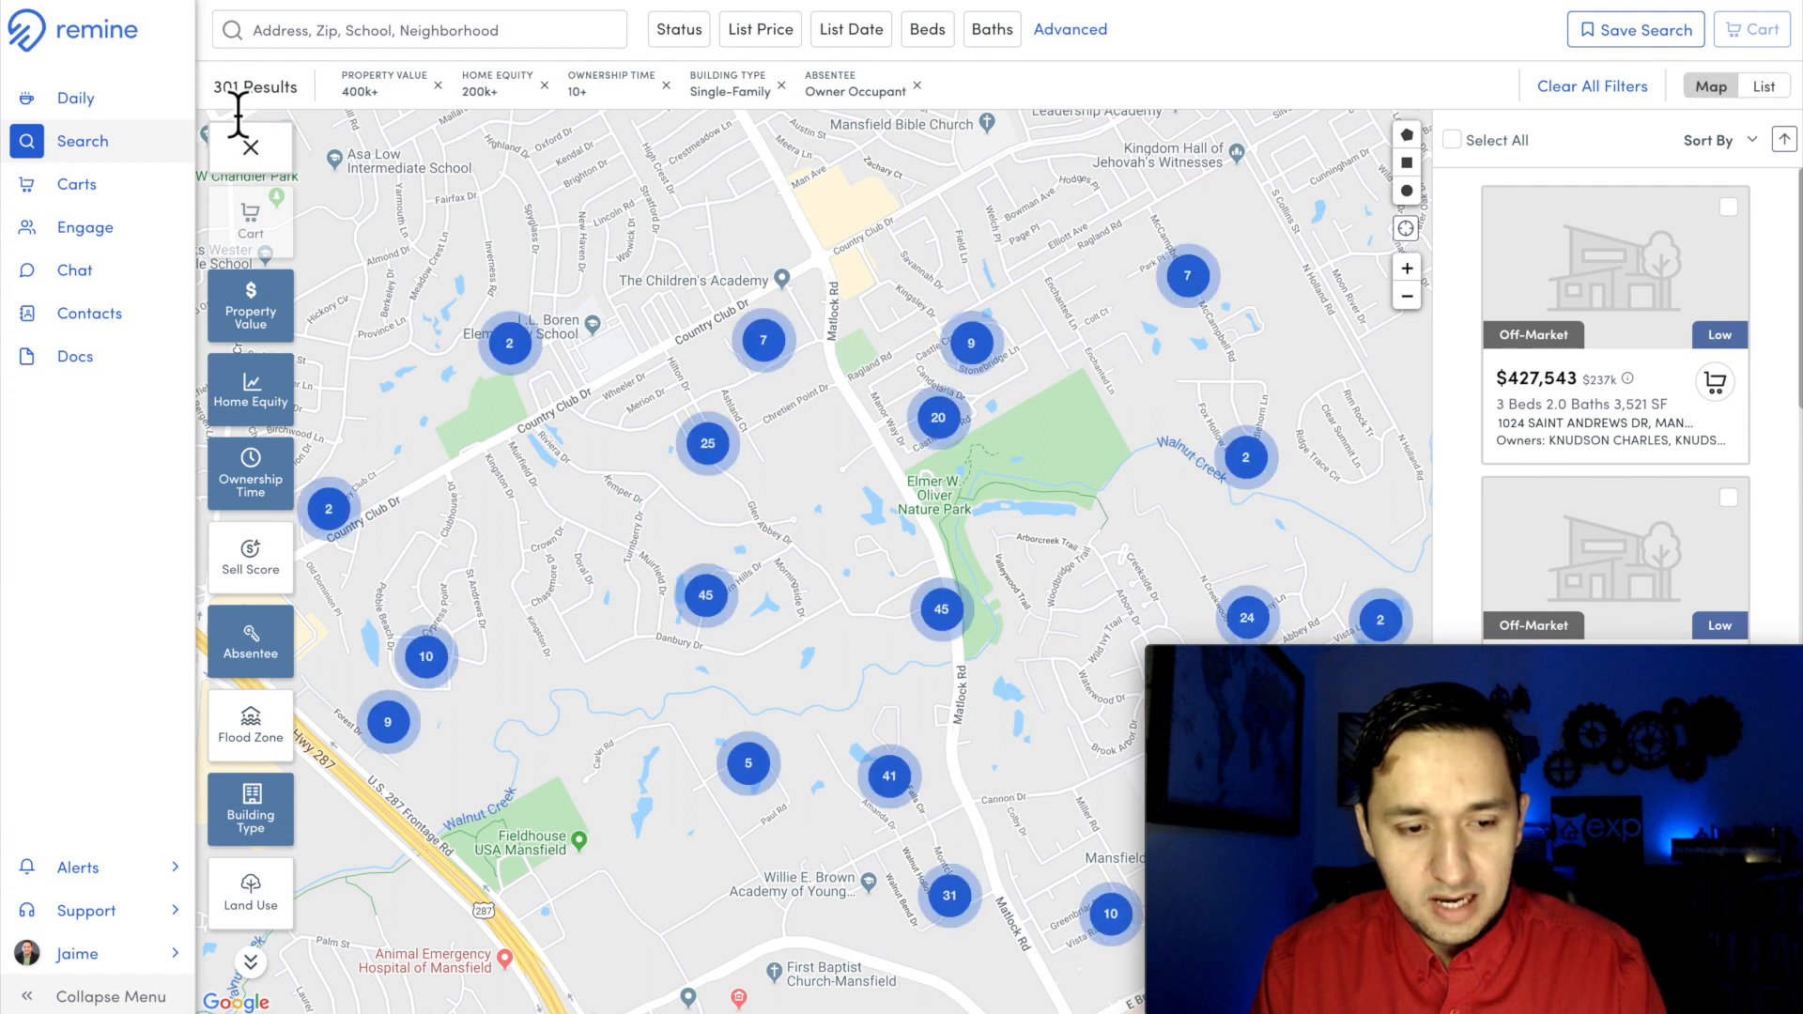
Step: Add all filtered Mansfield properties to a cart named mansfield-400p-200e-10y-oc
left_click_drag(805, 483, 779, 411)
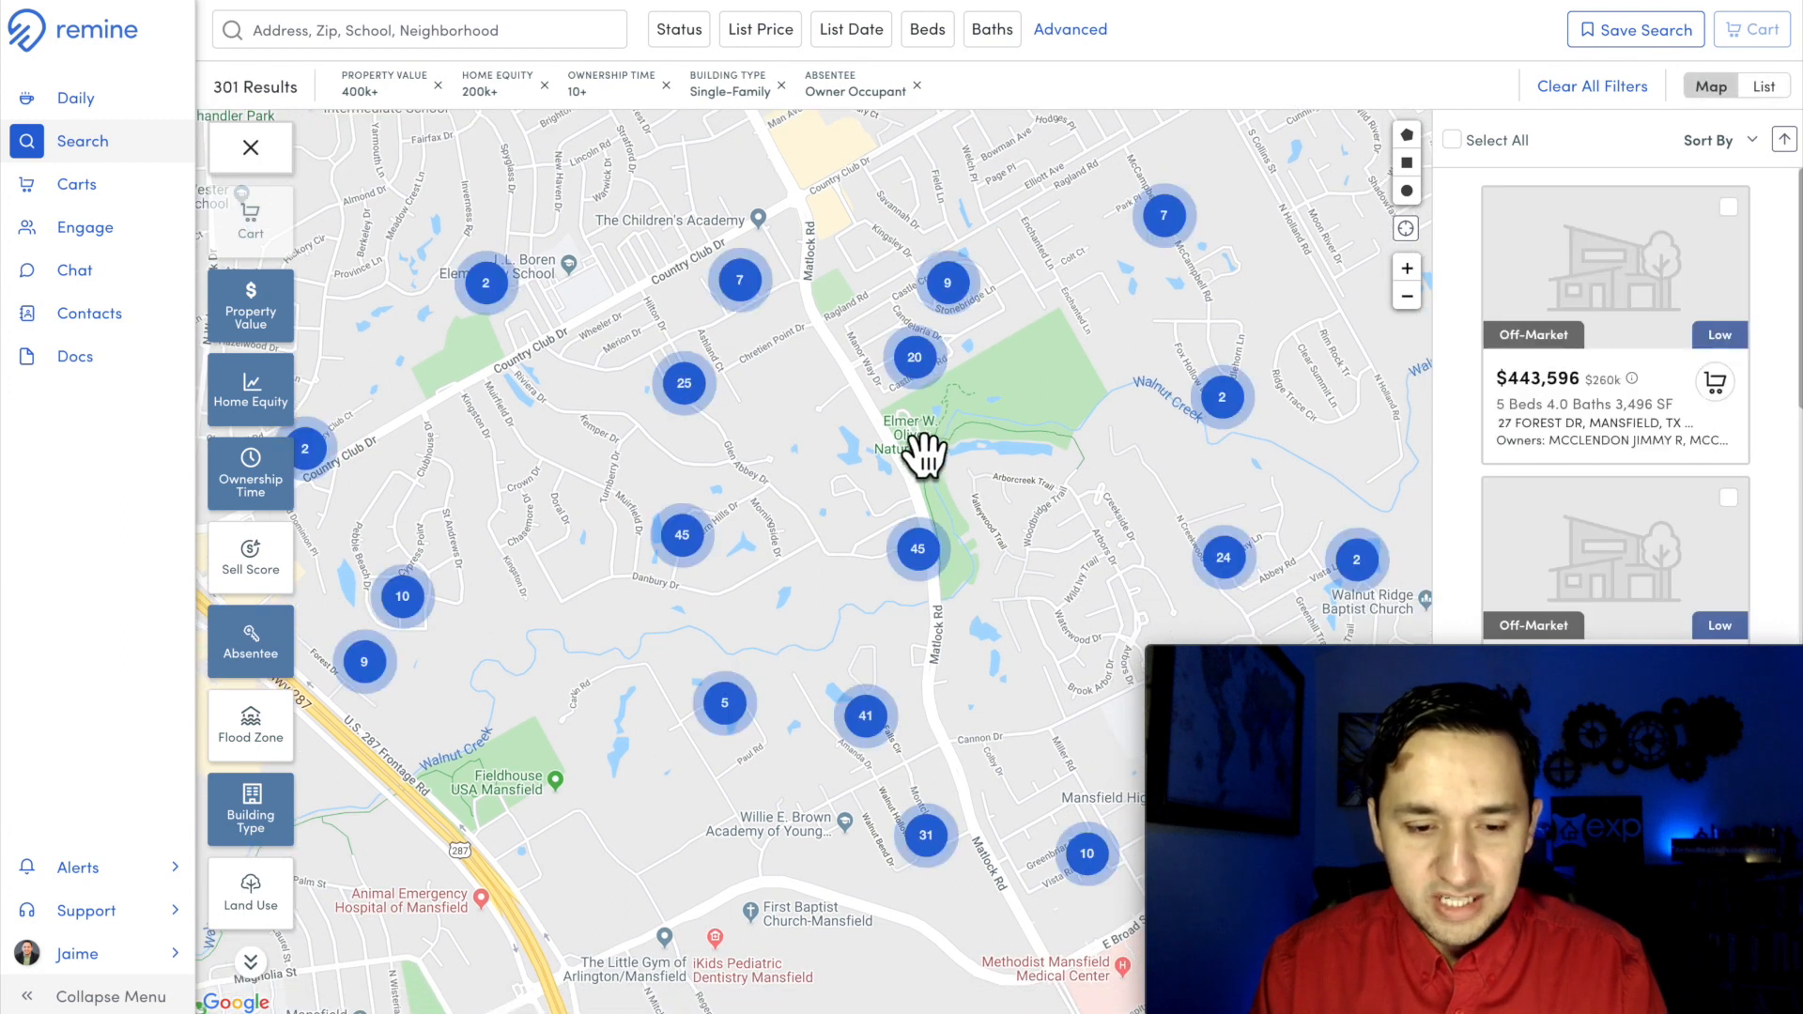
left_click_drag(914, 459, 882, 406)
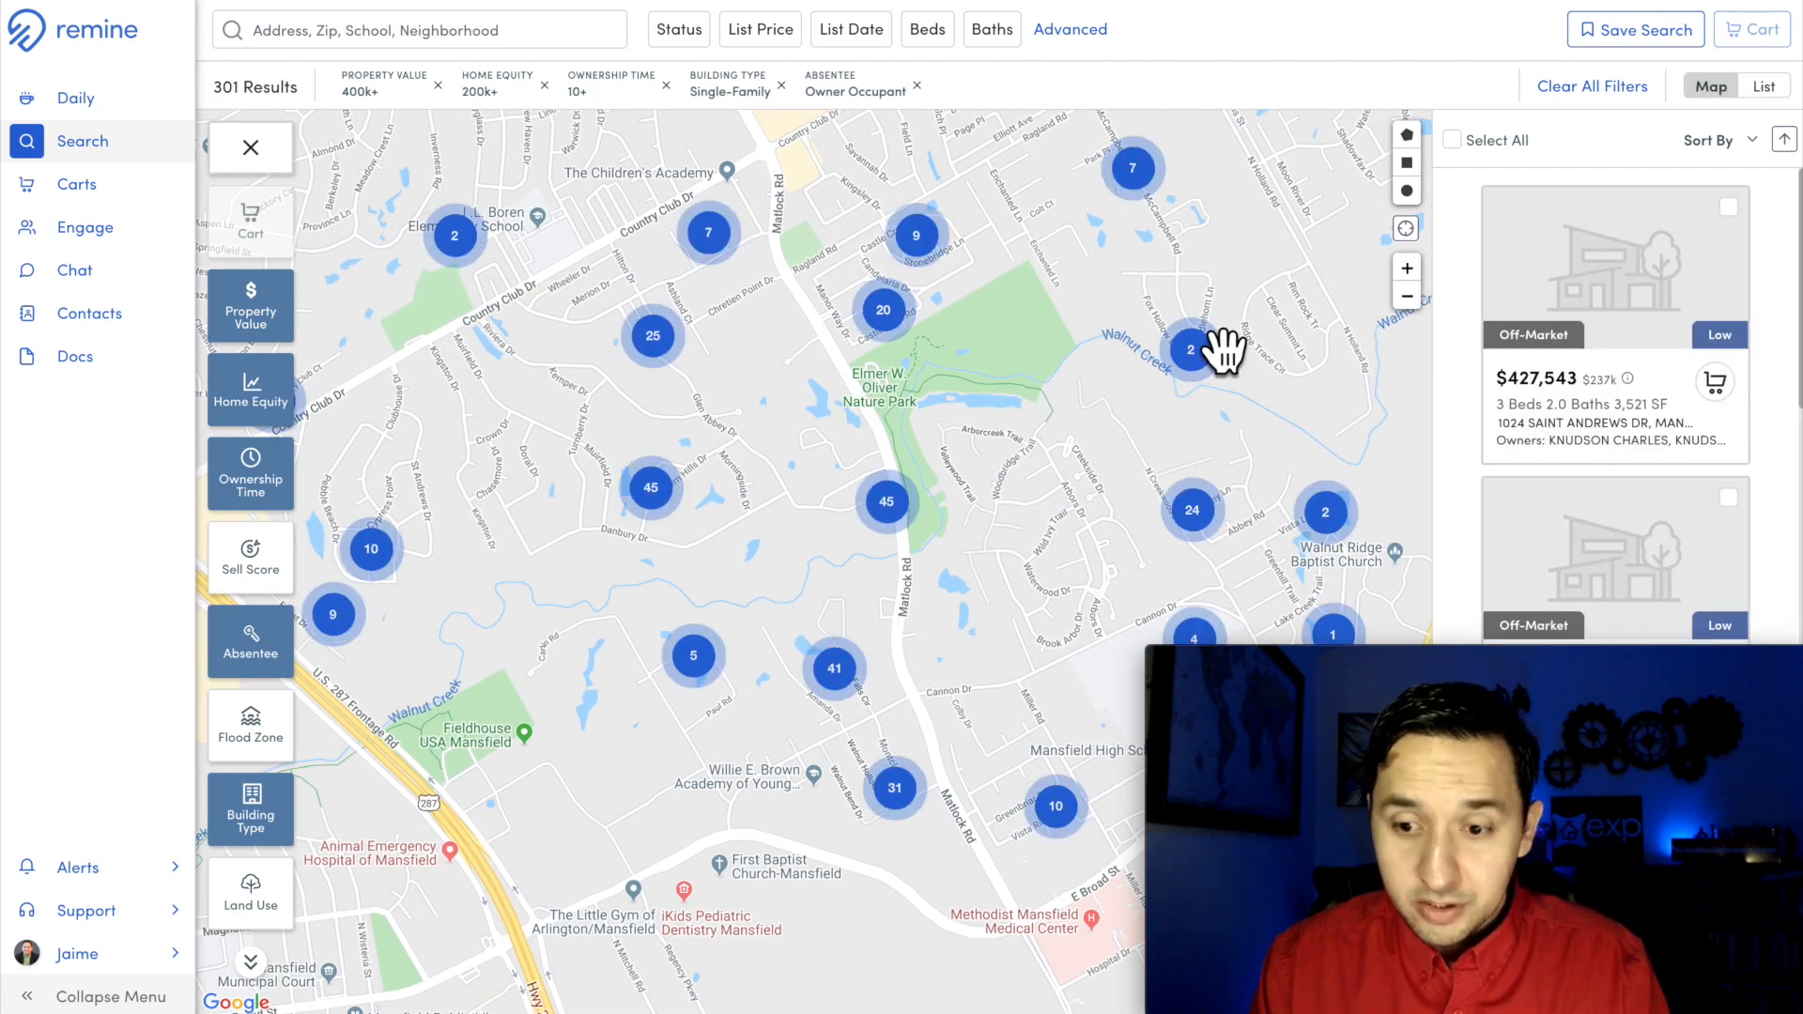
left_click(1453, 141)
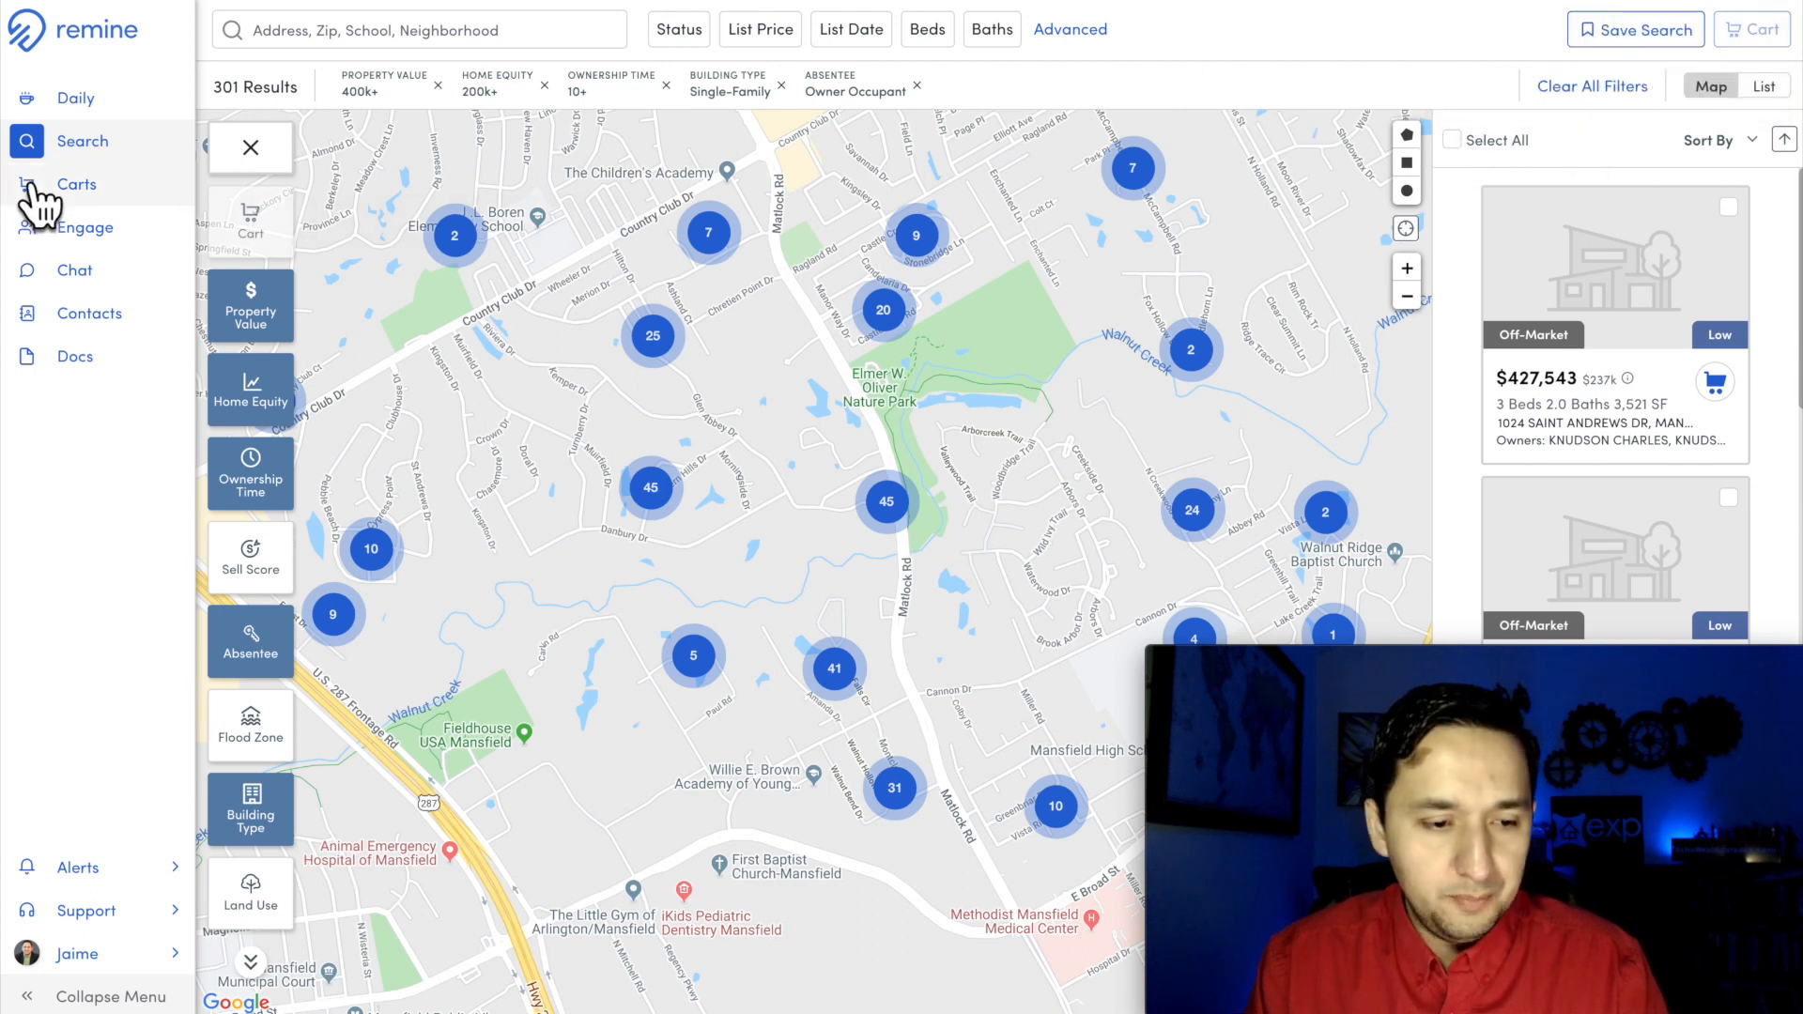
Step: Open the mansfield-400p-200e-10y-oc cart and compare its name with the filters active in the property search
left_click(71, 194)
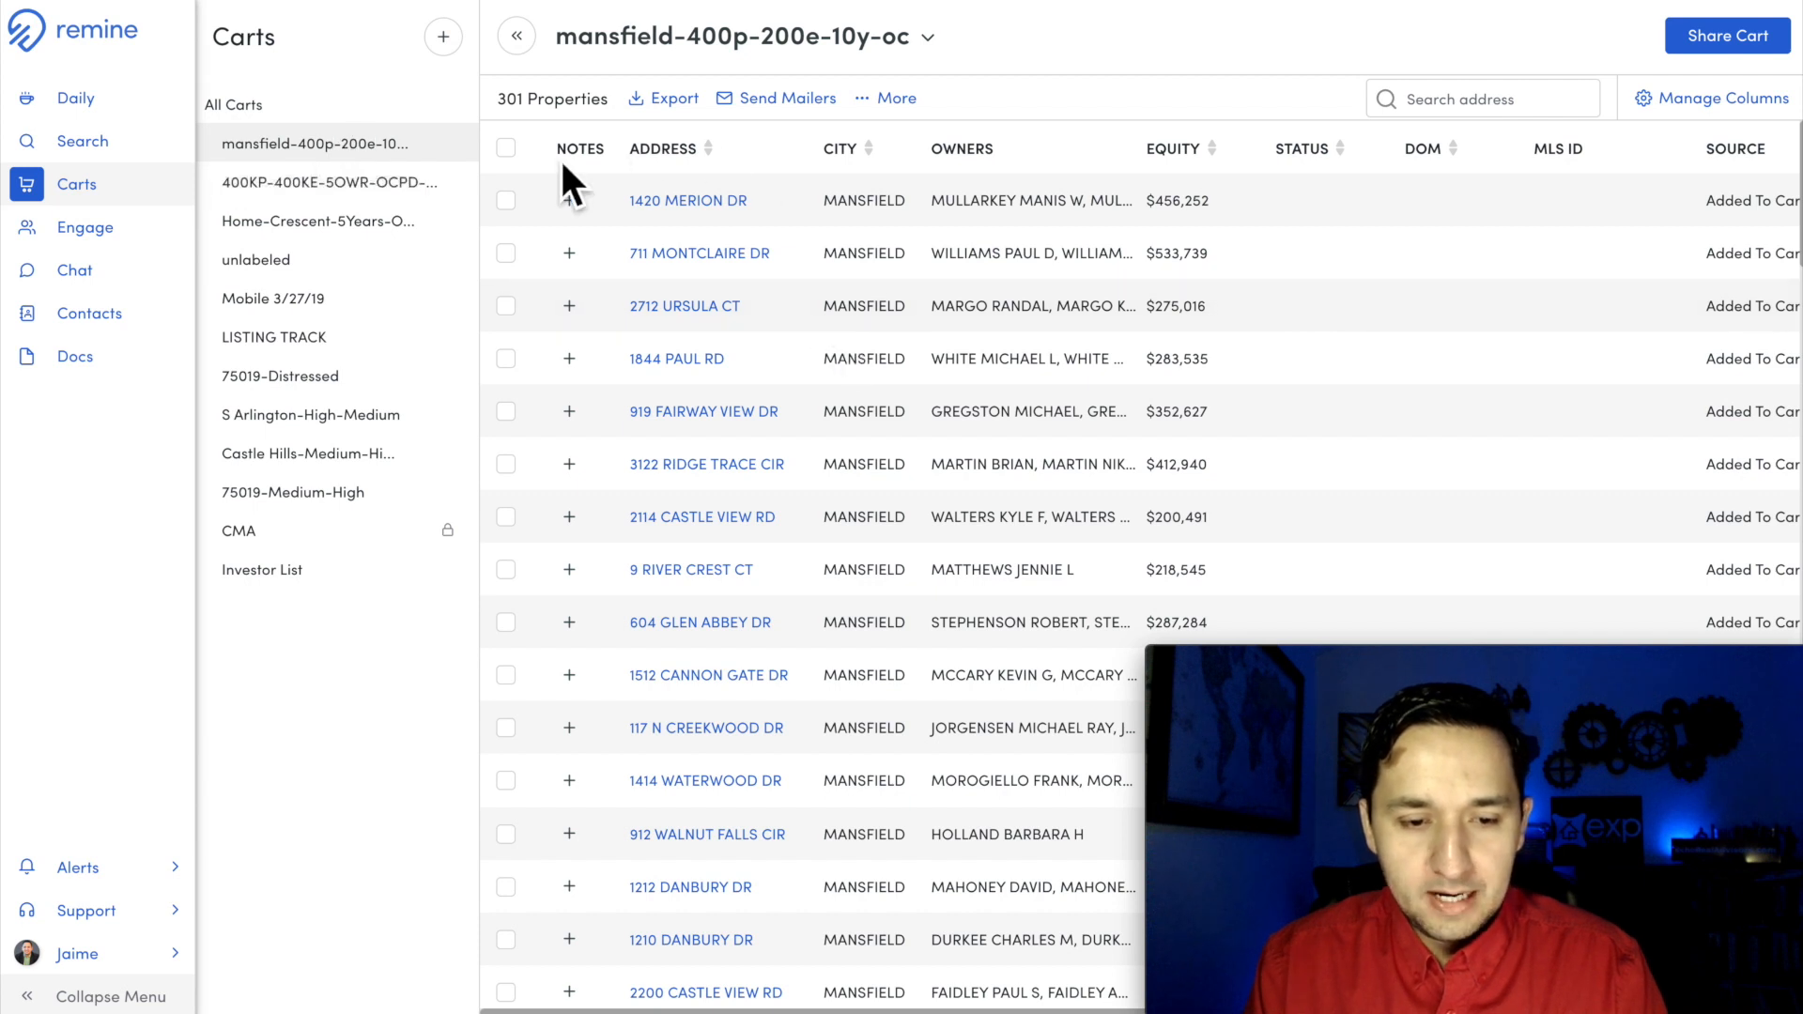
left_click(89, 151)
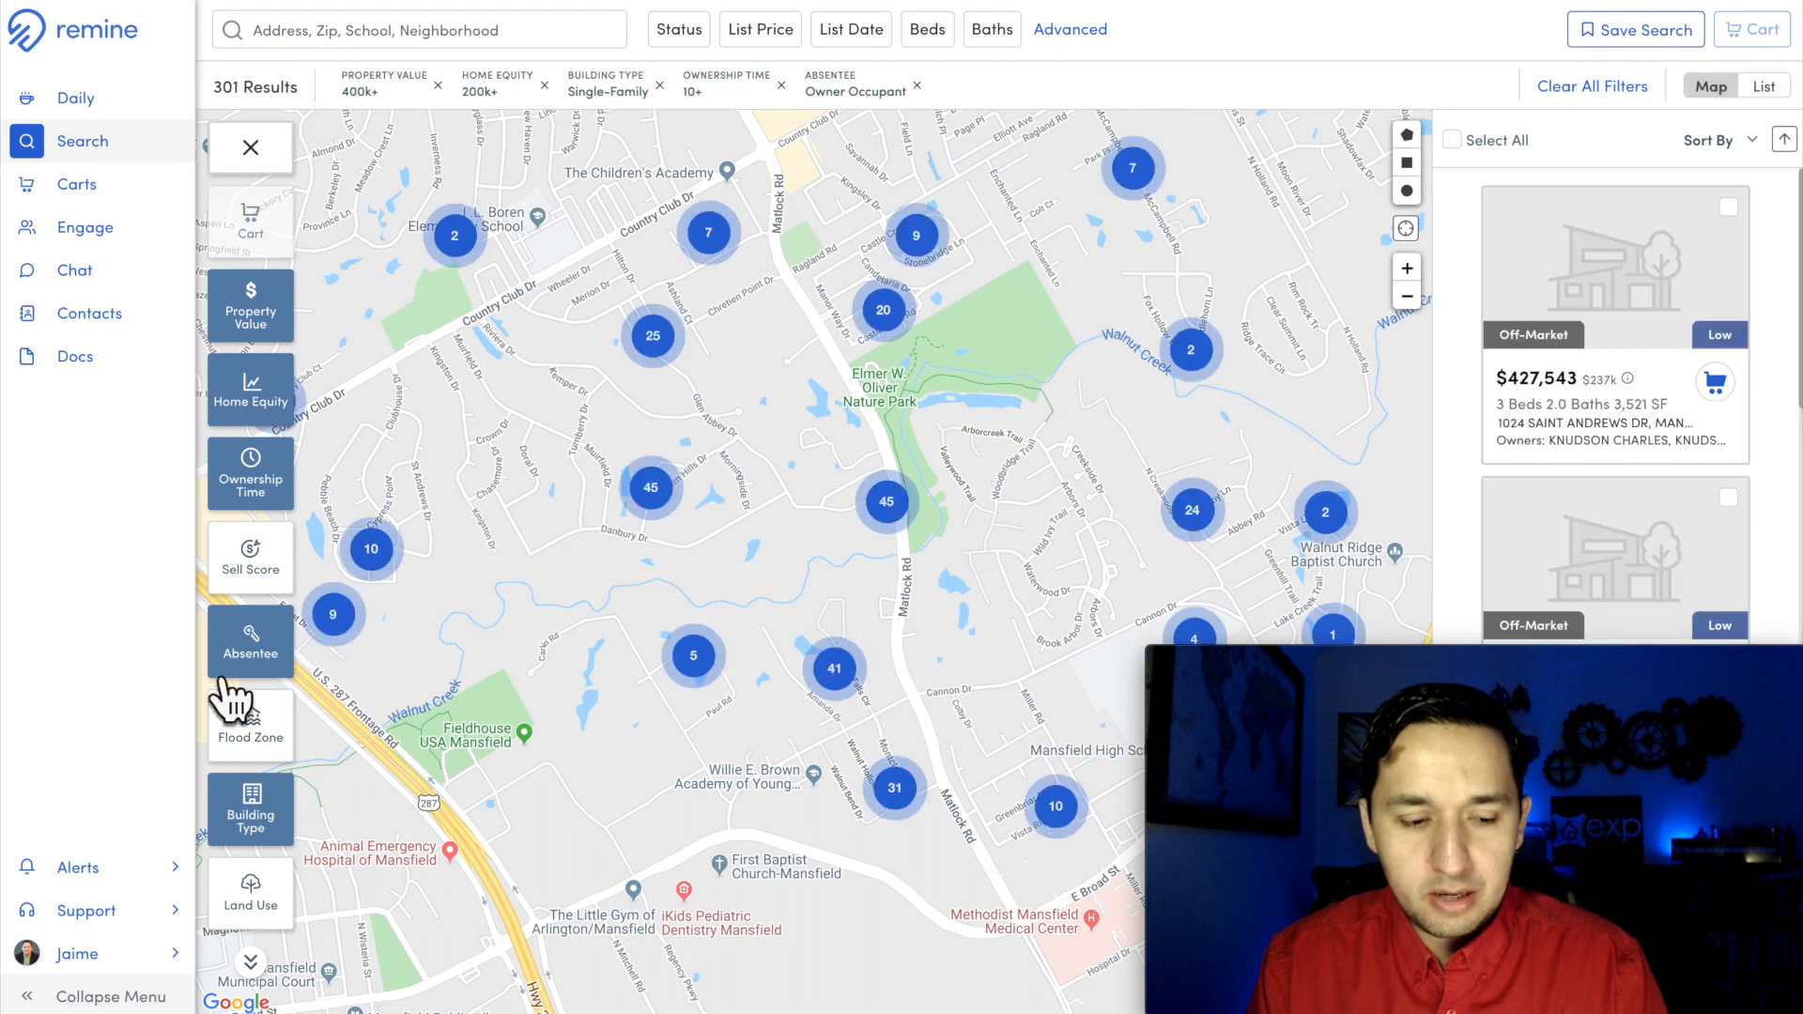
left_click(70, 190)
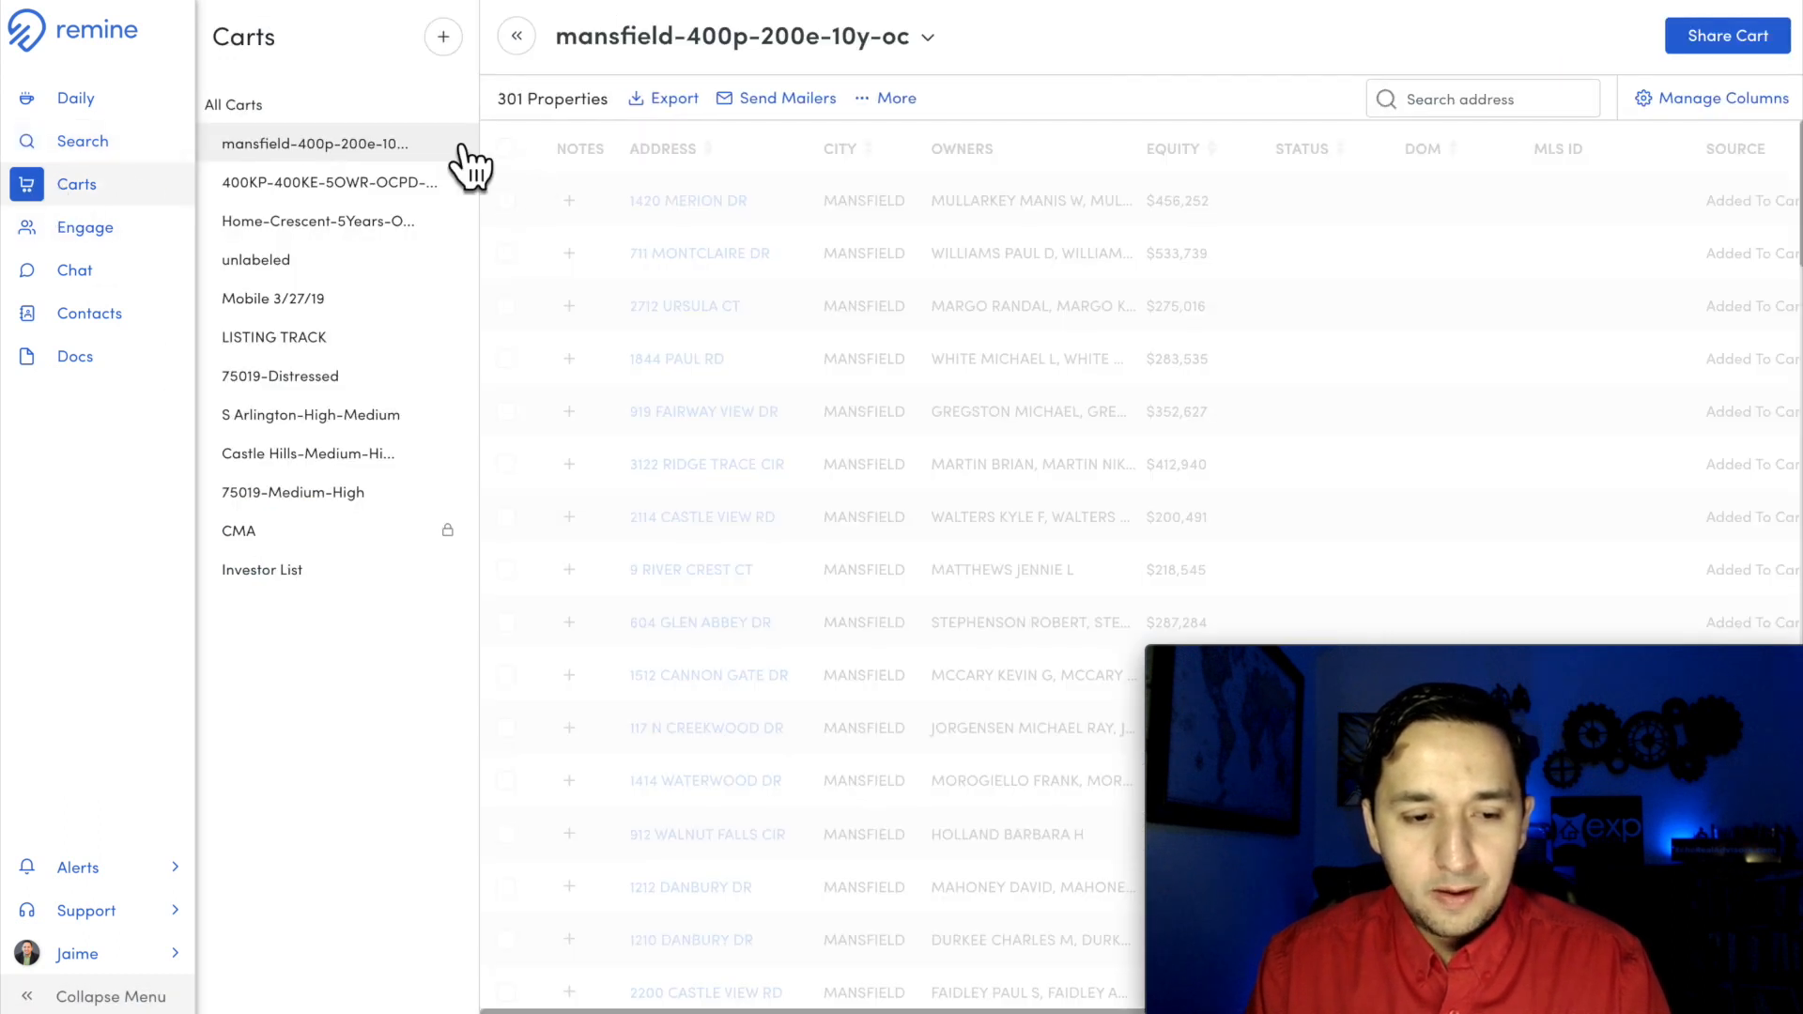
Step: Select every property in the cart and submit them to Rocket Print & Mail as a mailer campaign named mansfield-400p-200e-10yoc
left_click(507, 148)
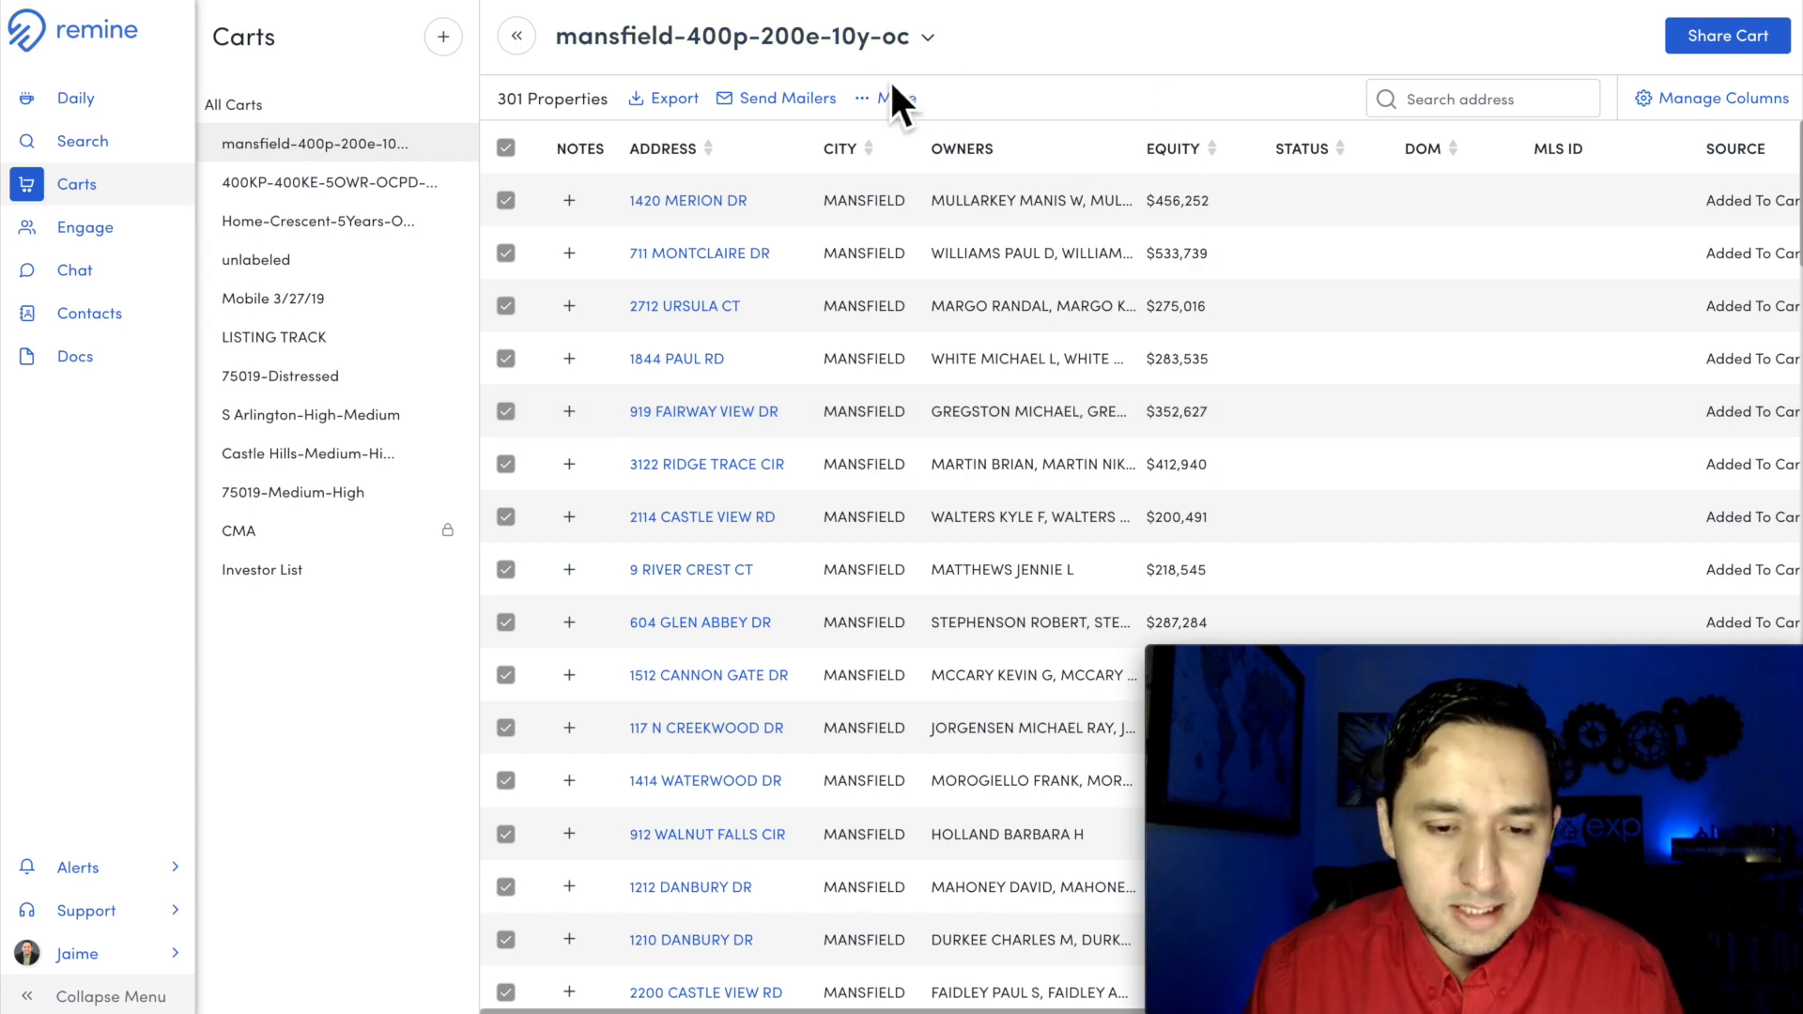
left_click(787, 109)
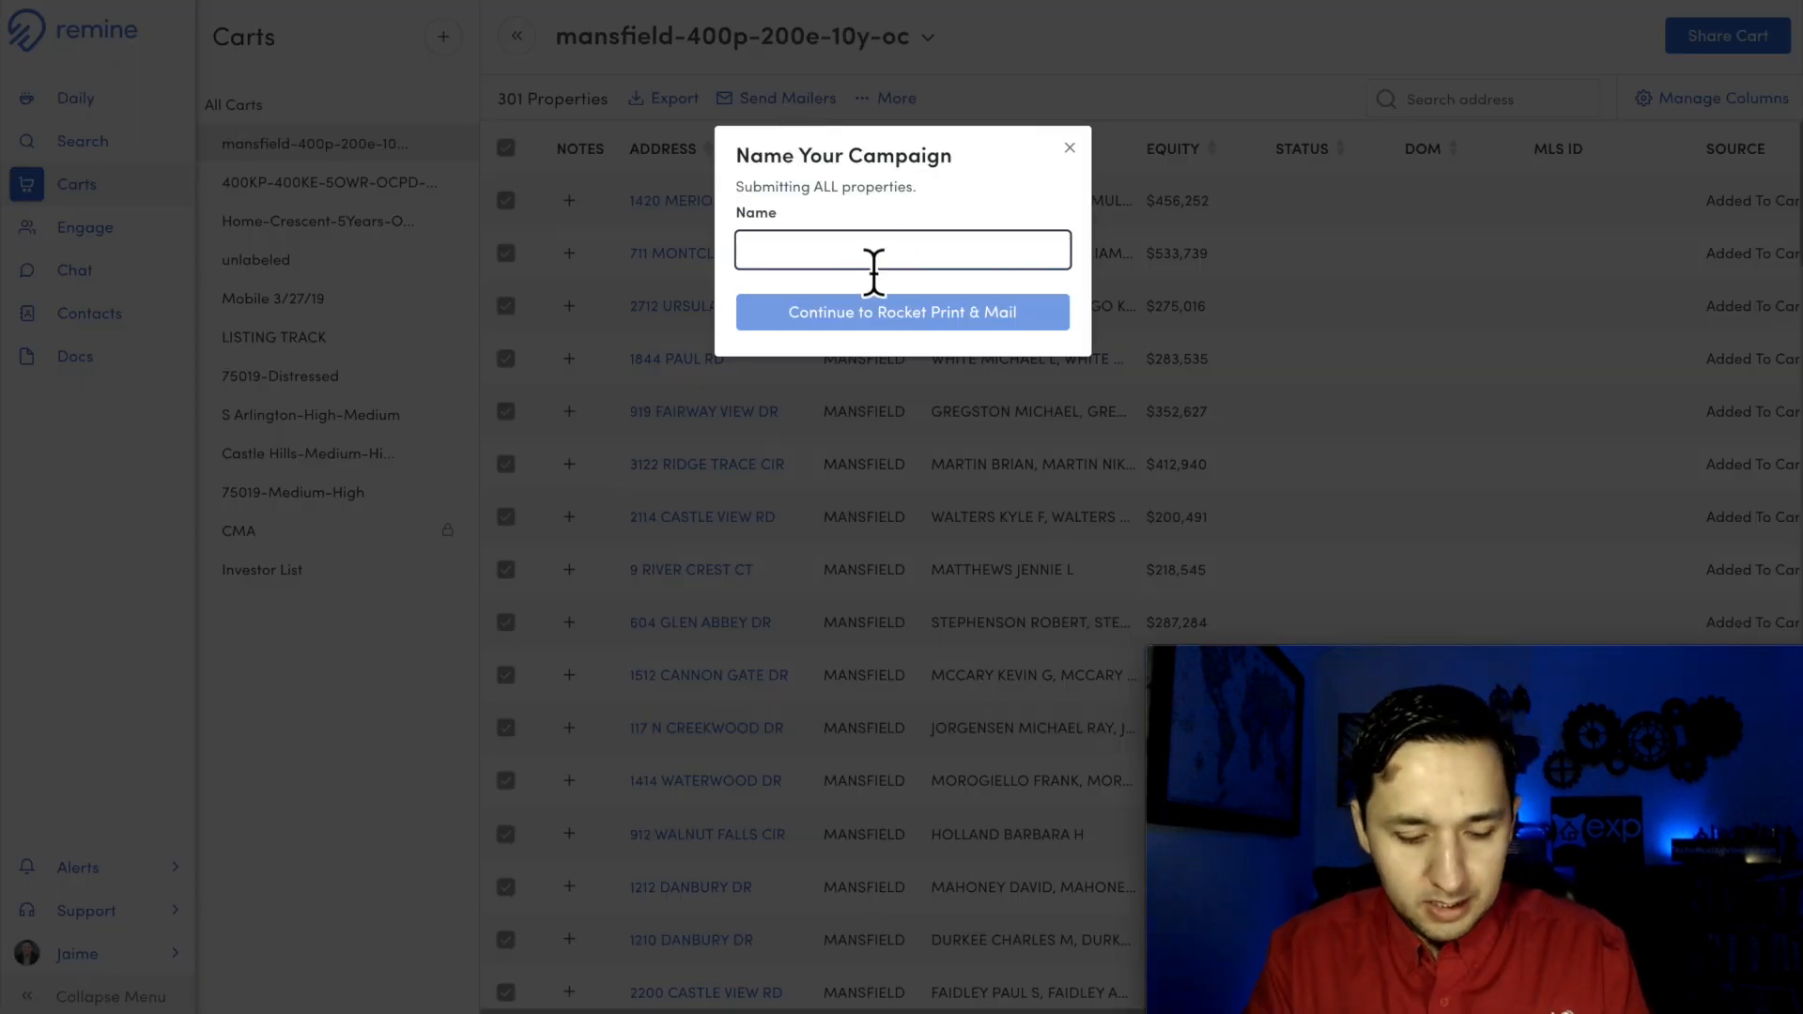
type("mansfield-400p-200e-10y")
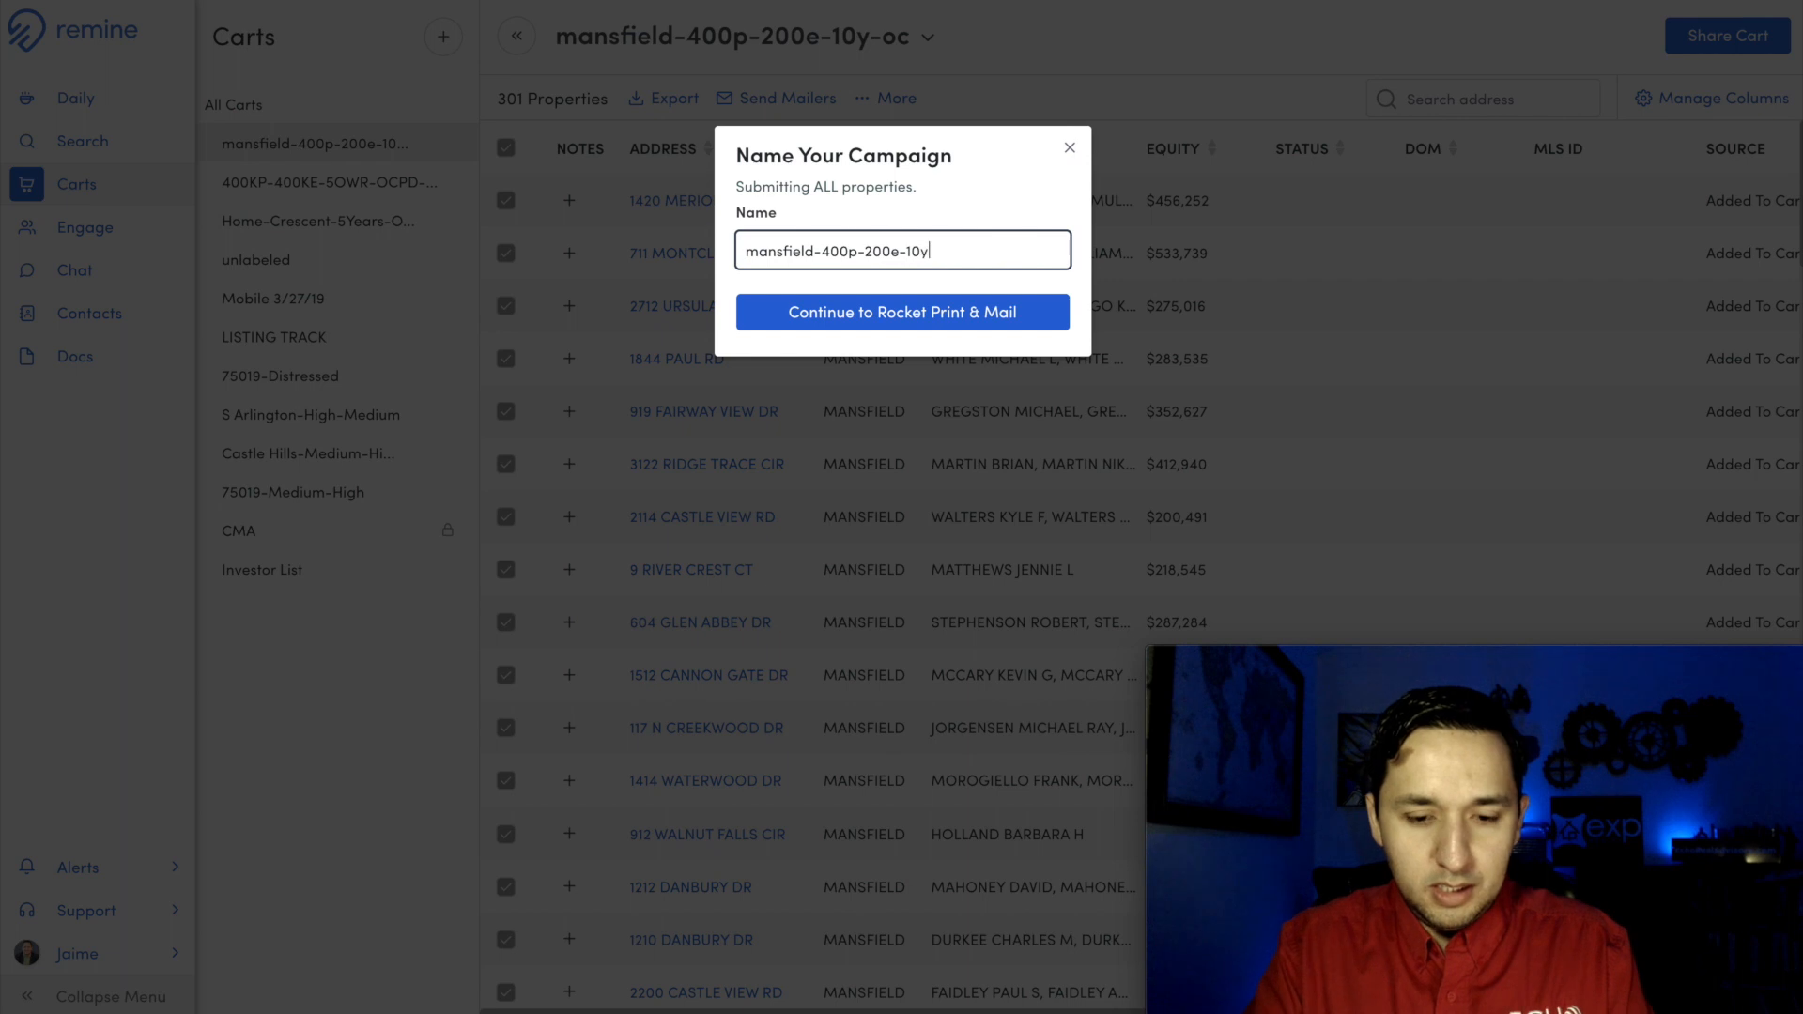
type("c")
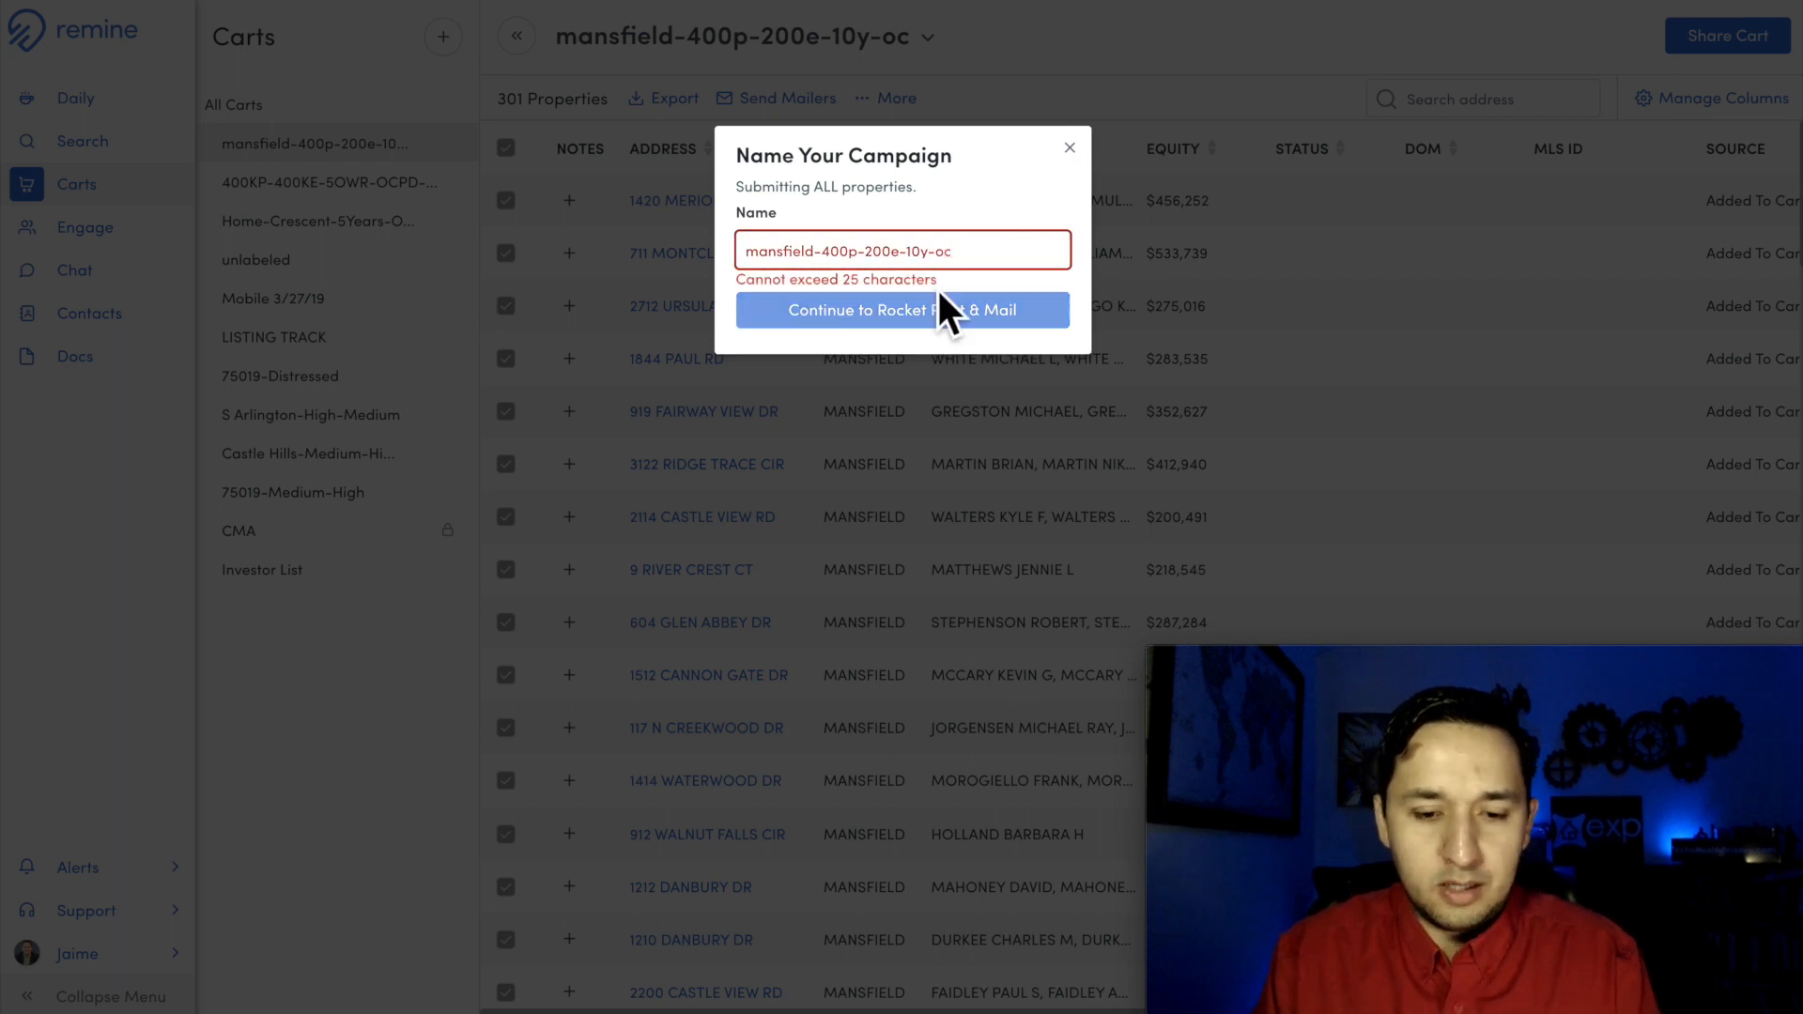
left_click(937, 251)
key("BackSpace")
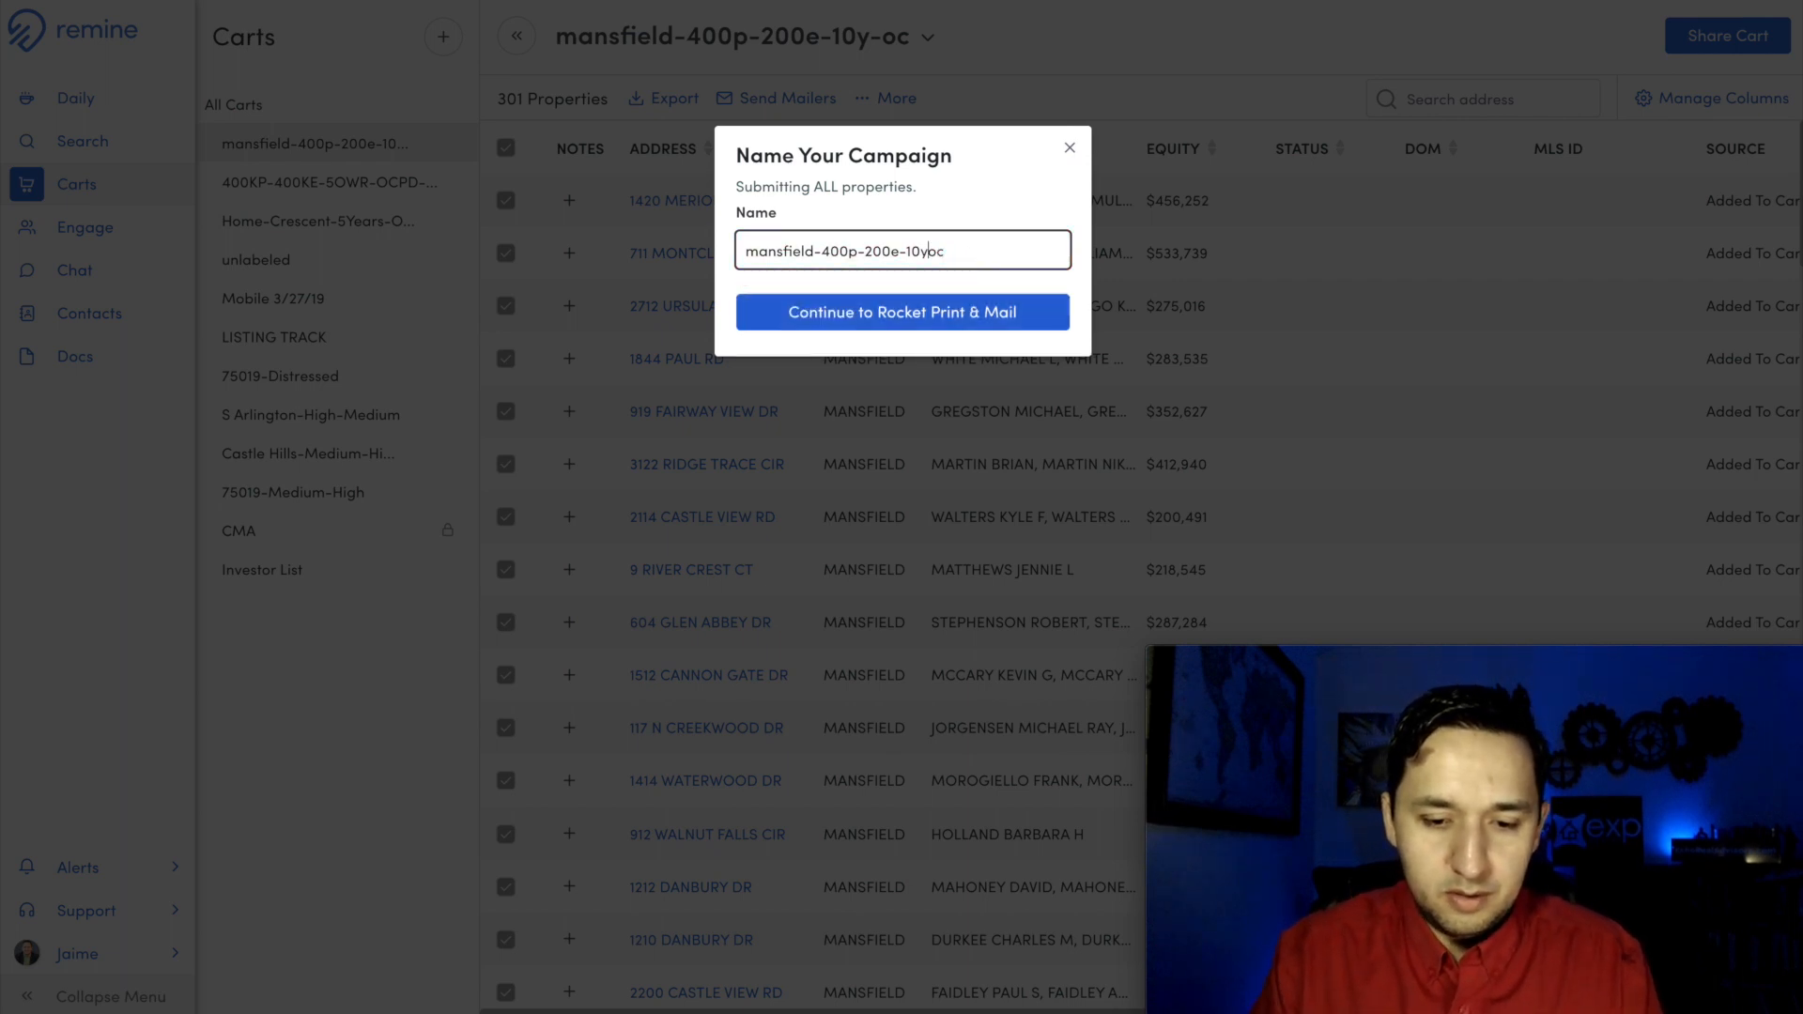
left_click(896, 320)
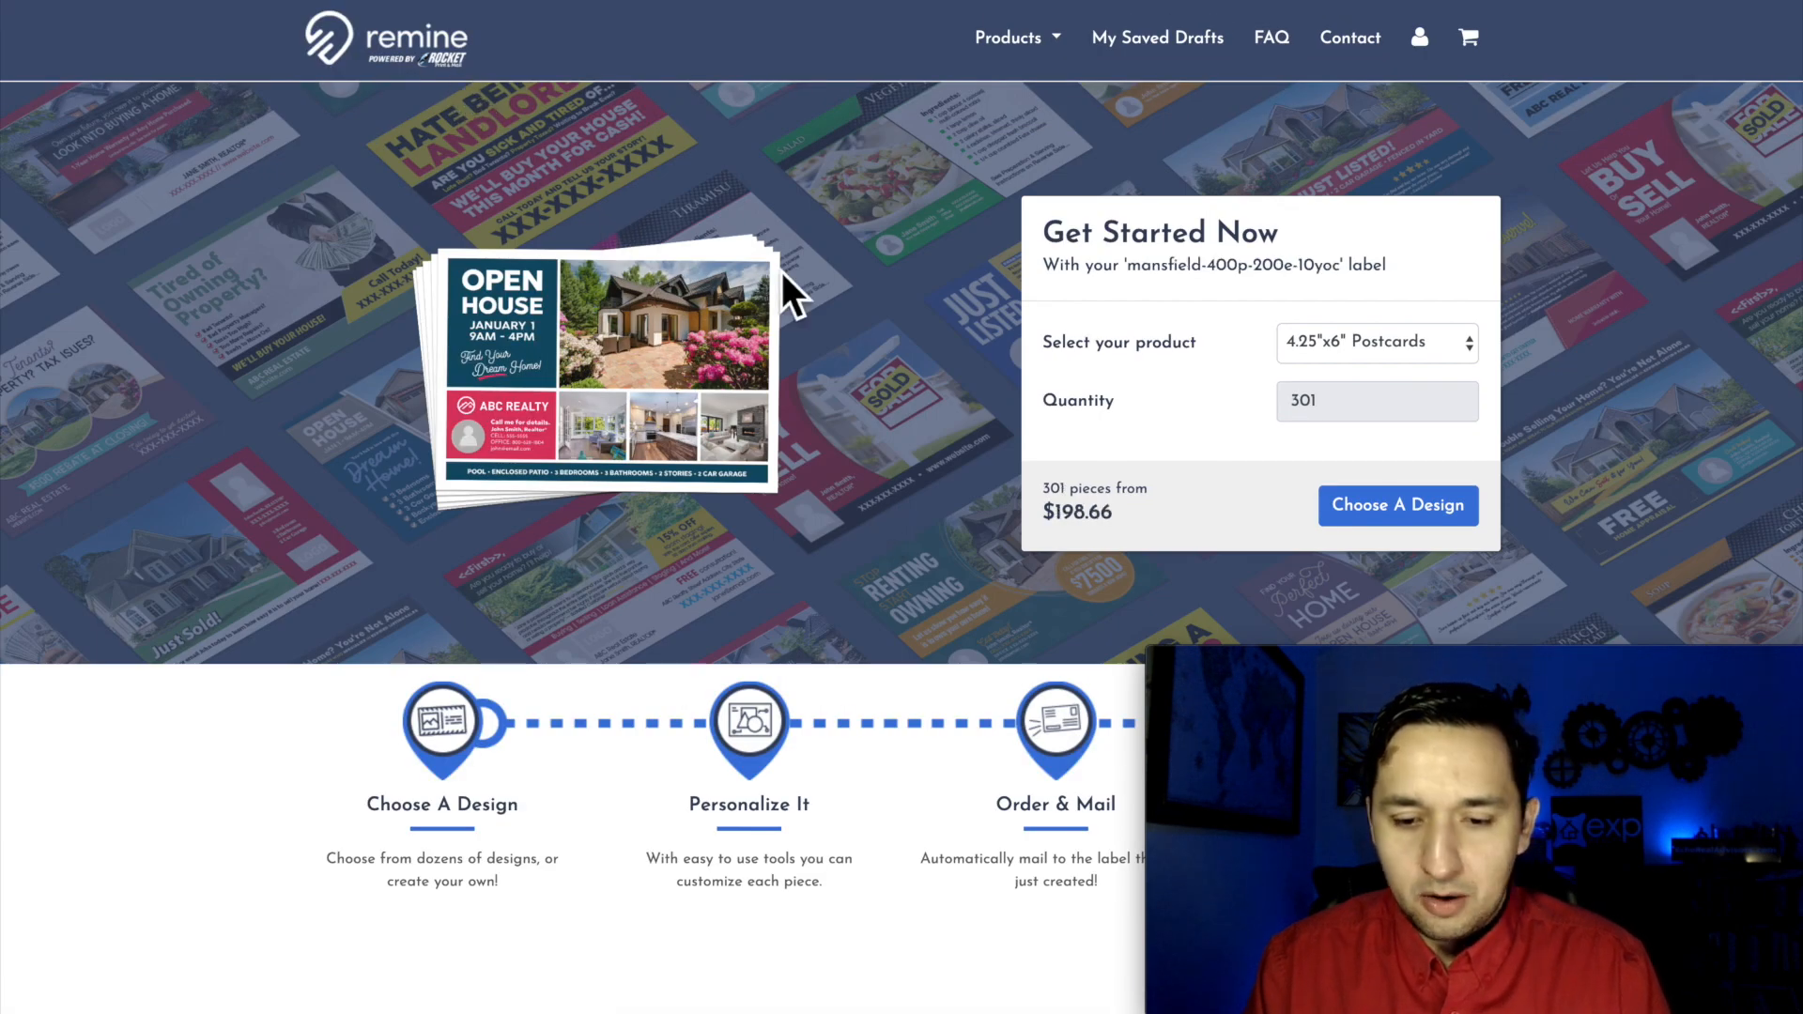
Step: Review the direct mail product categories, the popular postcard designs and the product types available for the campaign
scroll(781, 272, "down", 5)
scroll(780, 272, "down", 15)
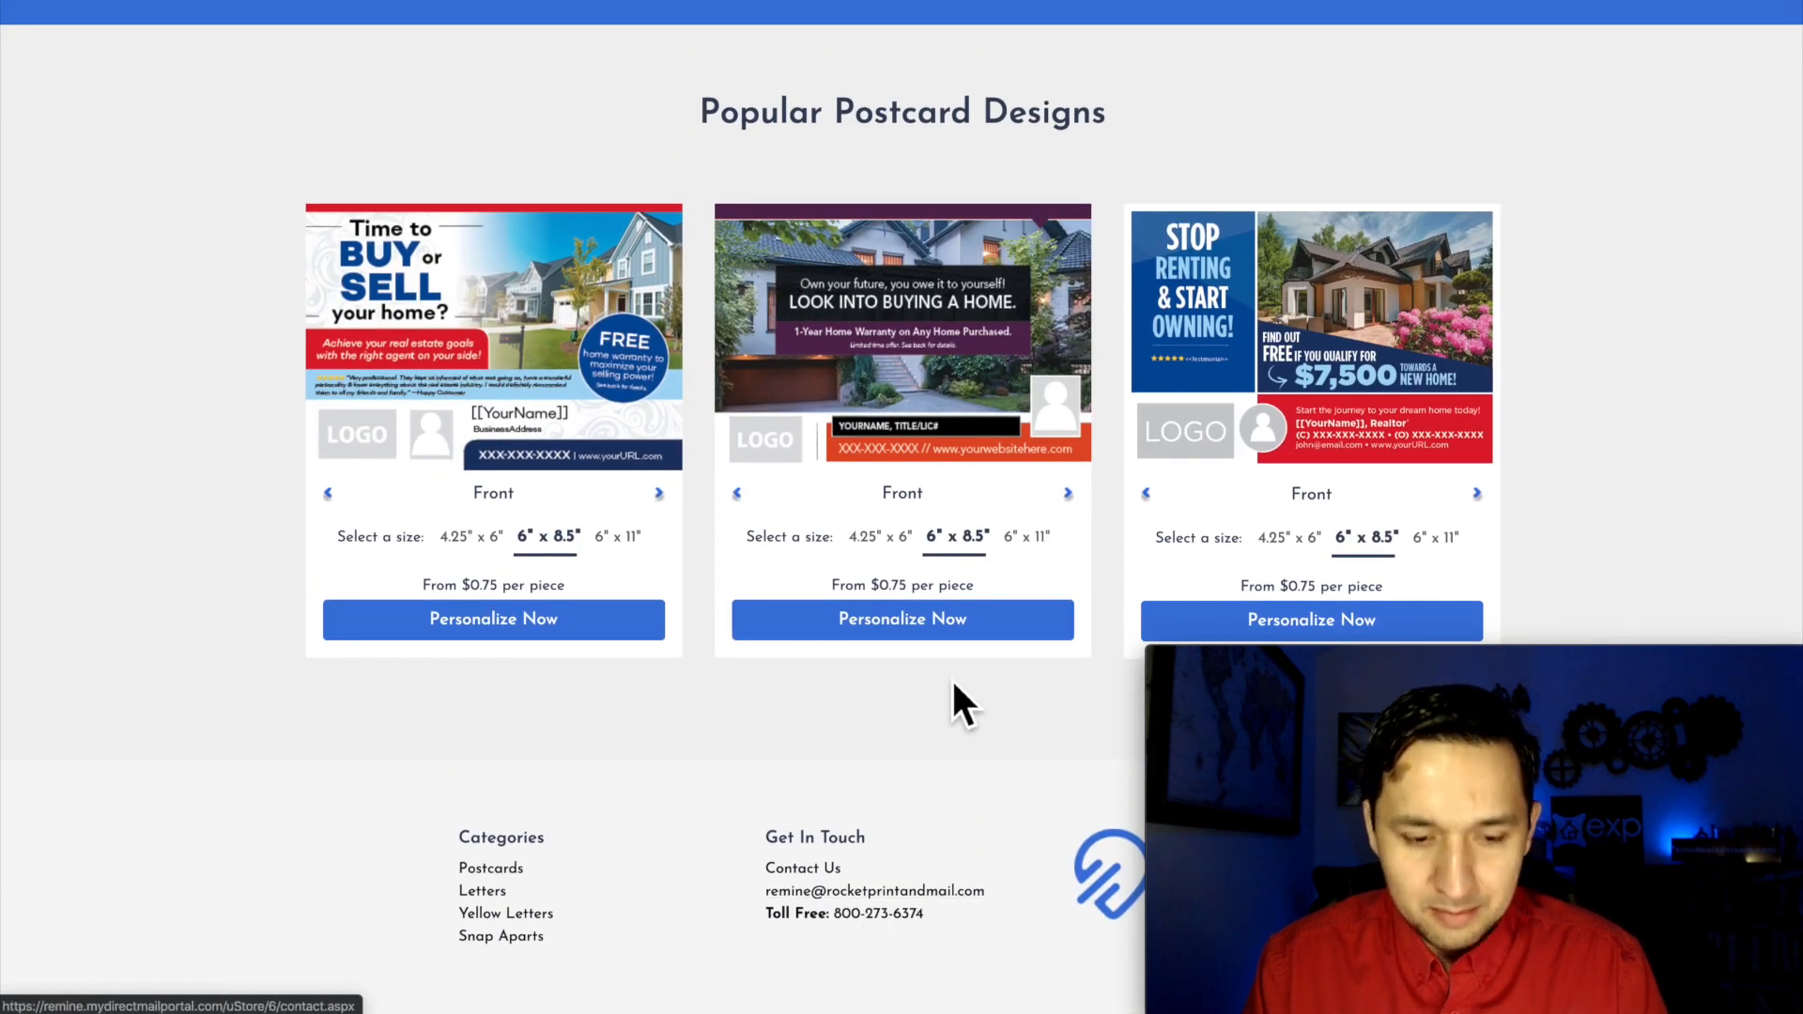
scroll(952, 680, "up", 20)
scroll(953, 680, "down", 9)
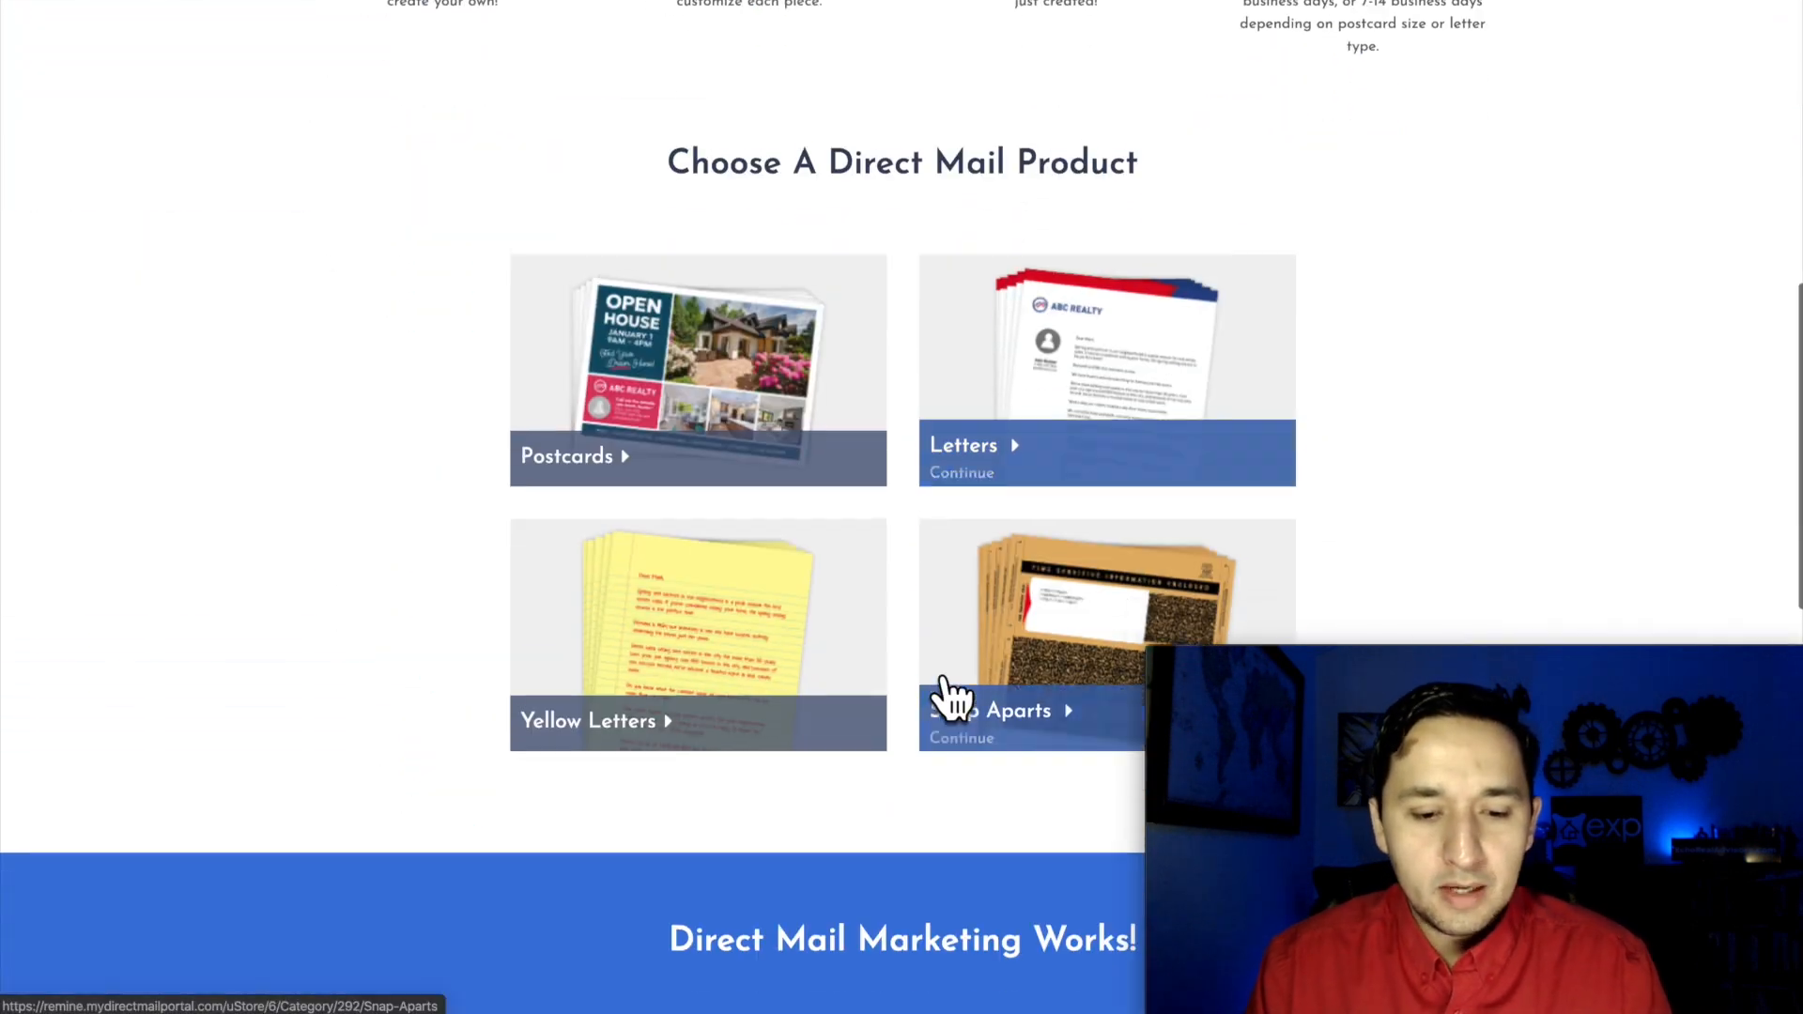
scroll(893, 153, "up", 10)
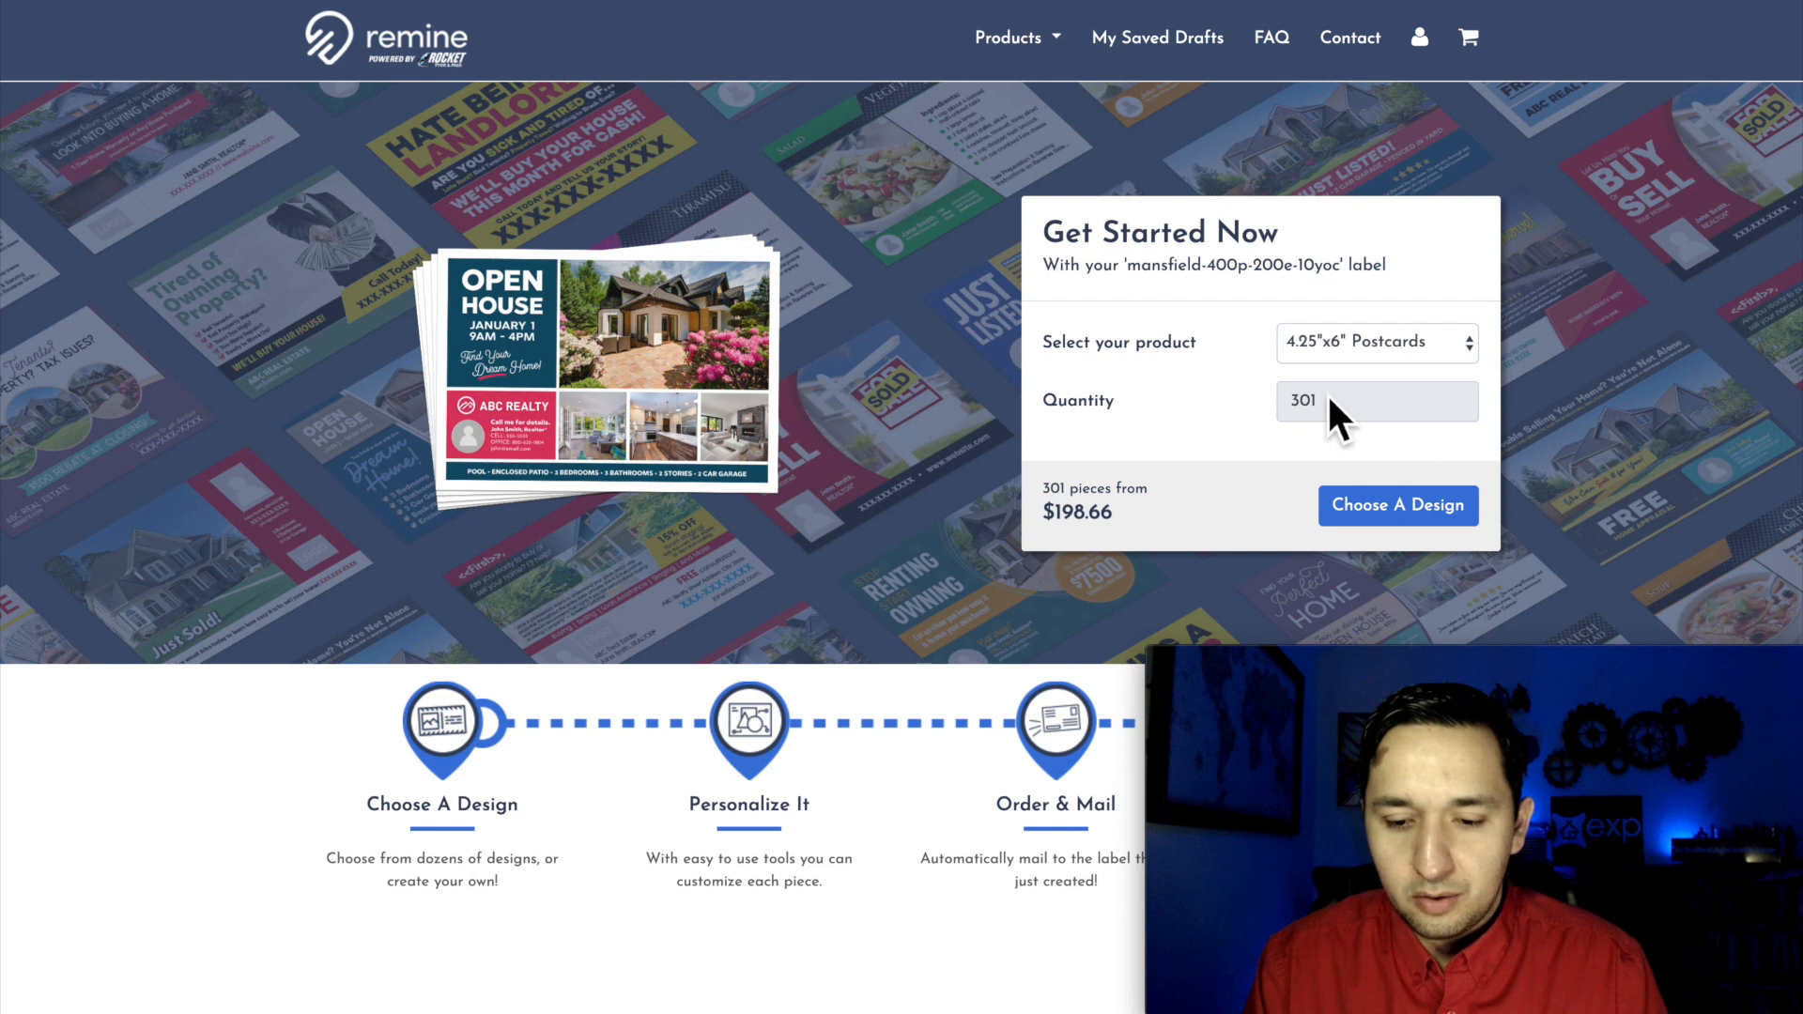
left_click(1381, 343)
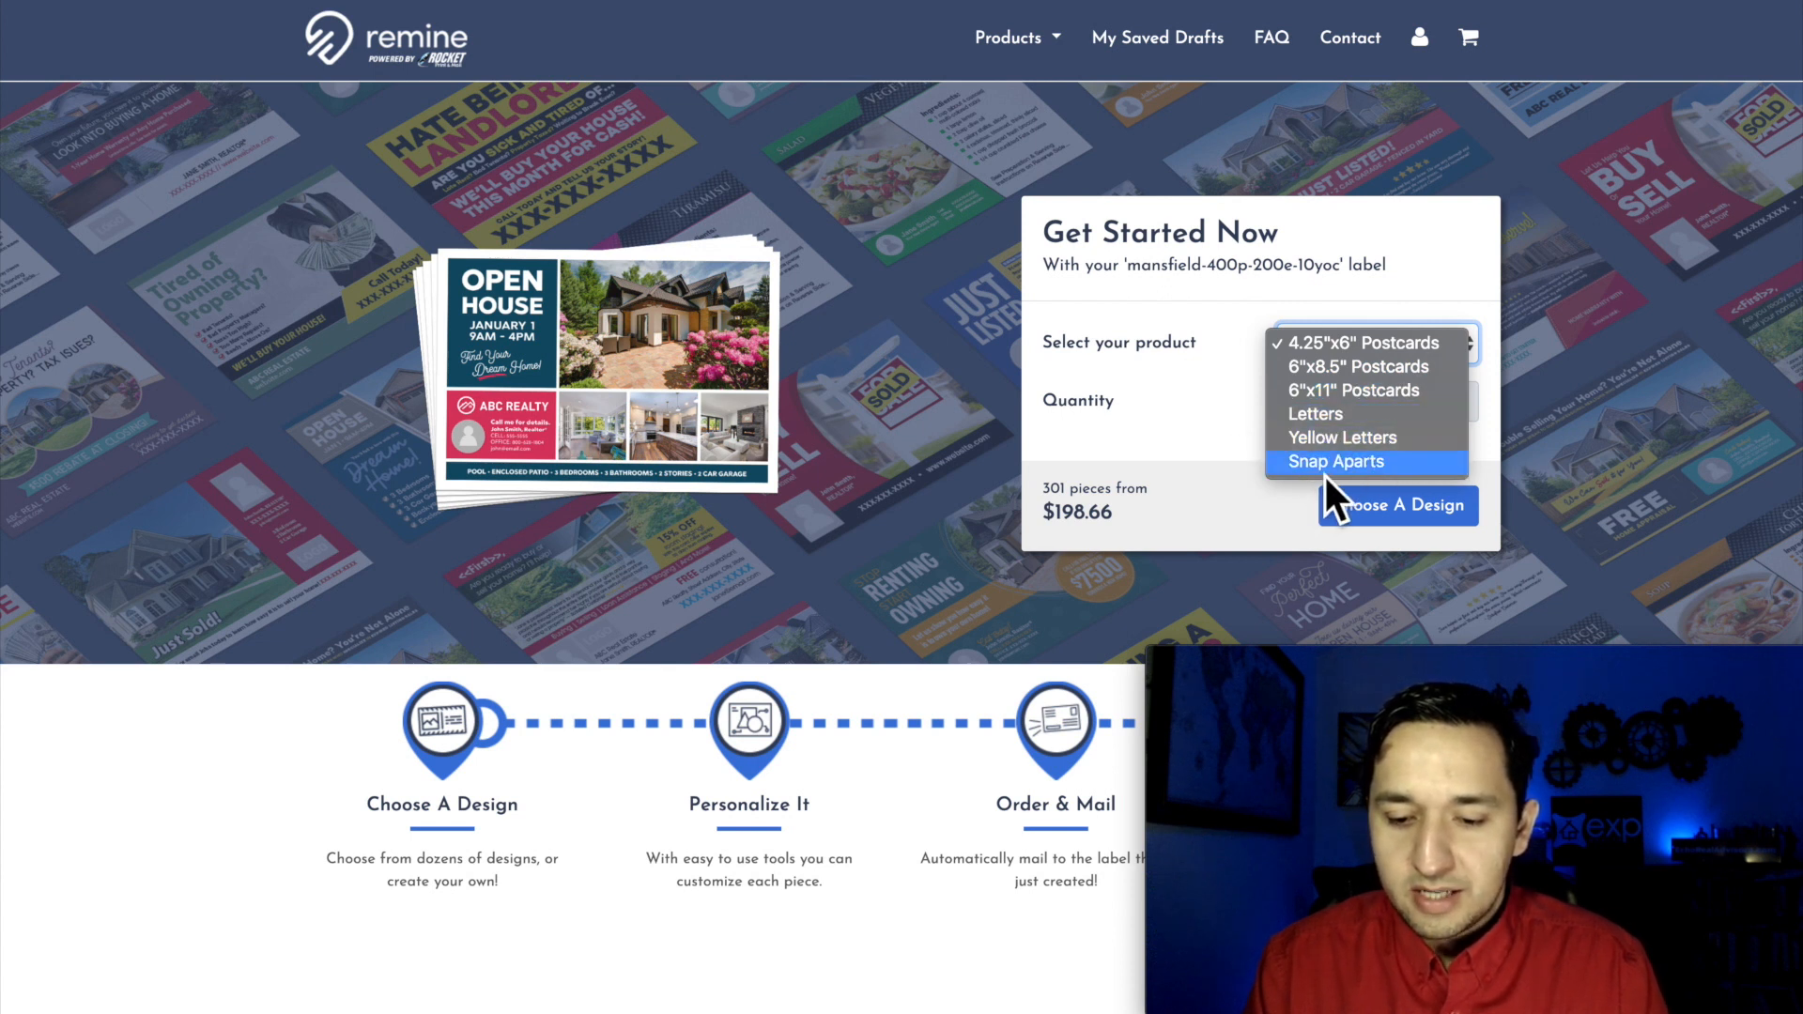
left_click(955, 515)
Step: Browse the Letters designs and their envelope styles, and return to the mail portal's home page
scroll(953, 532, "down", 10)
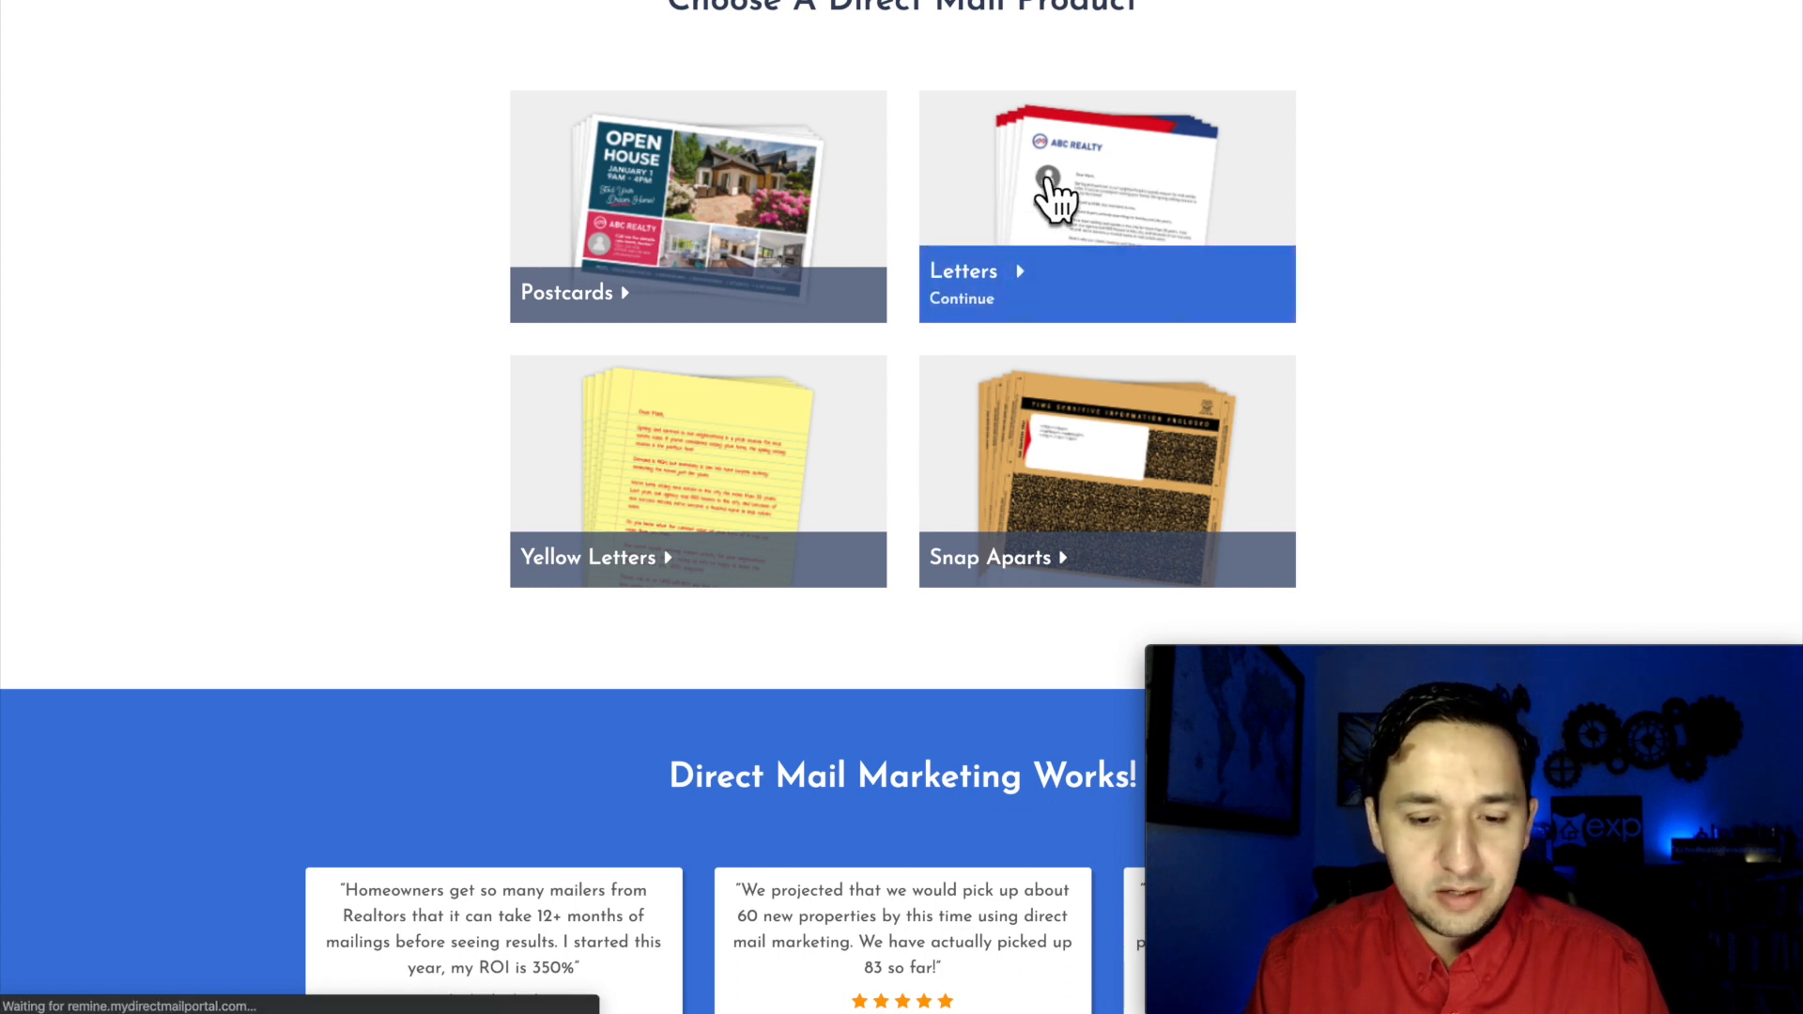
left_click(859, 467)
scroll(648, 633, "down", 5)
scroll(646, 627, "down", 3)
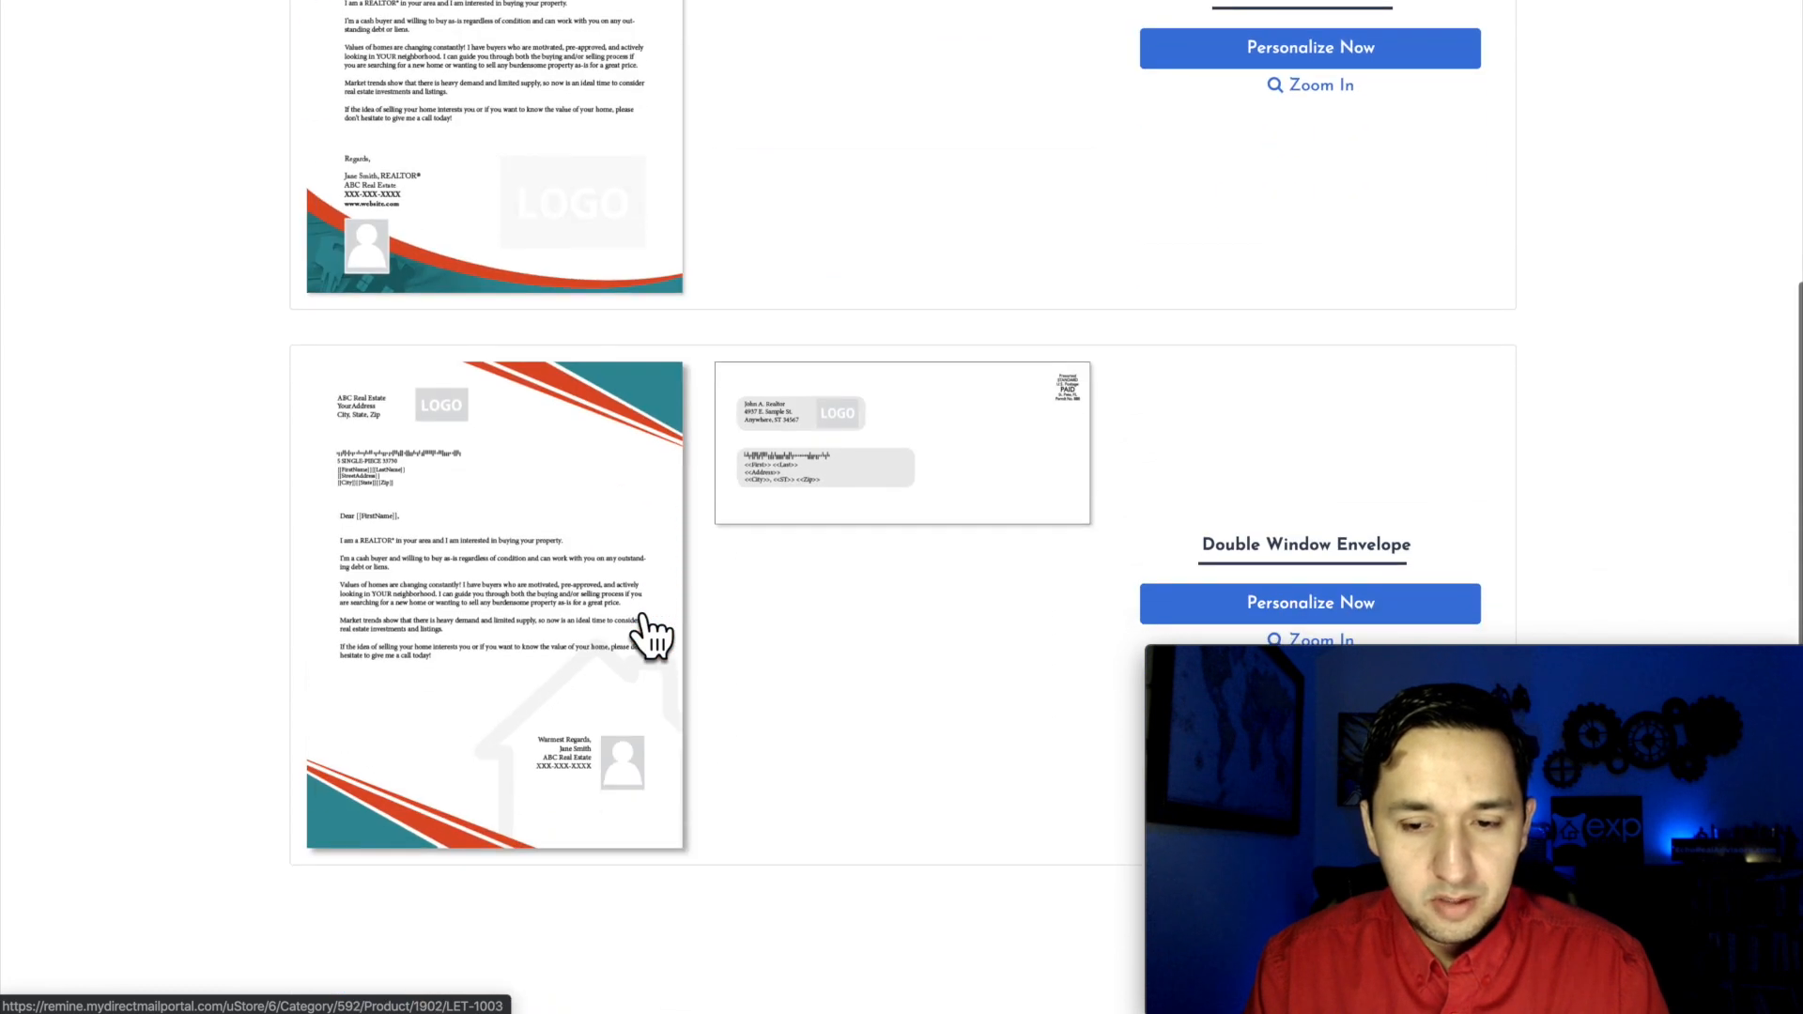
scroll(644, 624, "up", 1)
scroll(936, 291, "down", 6)
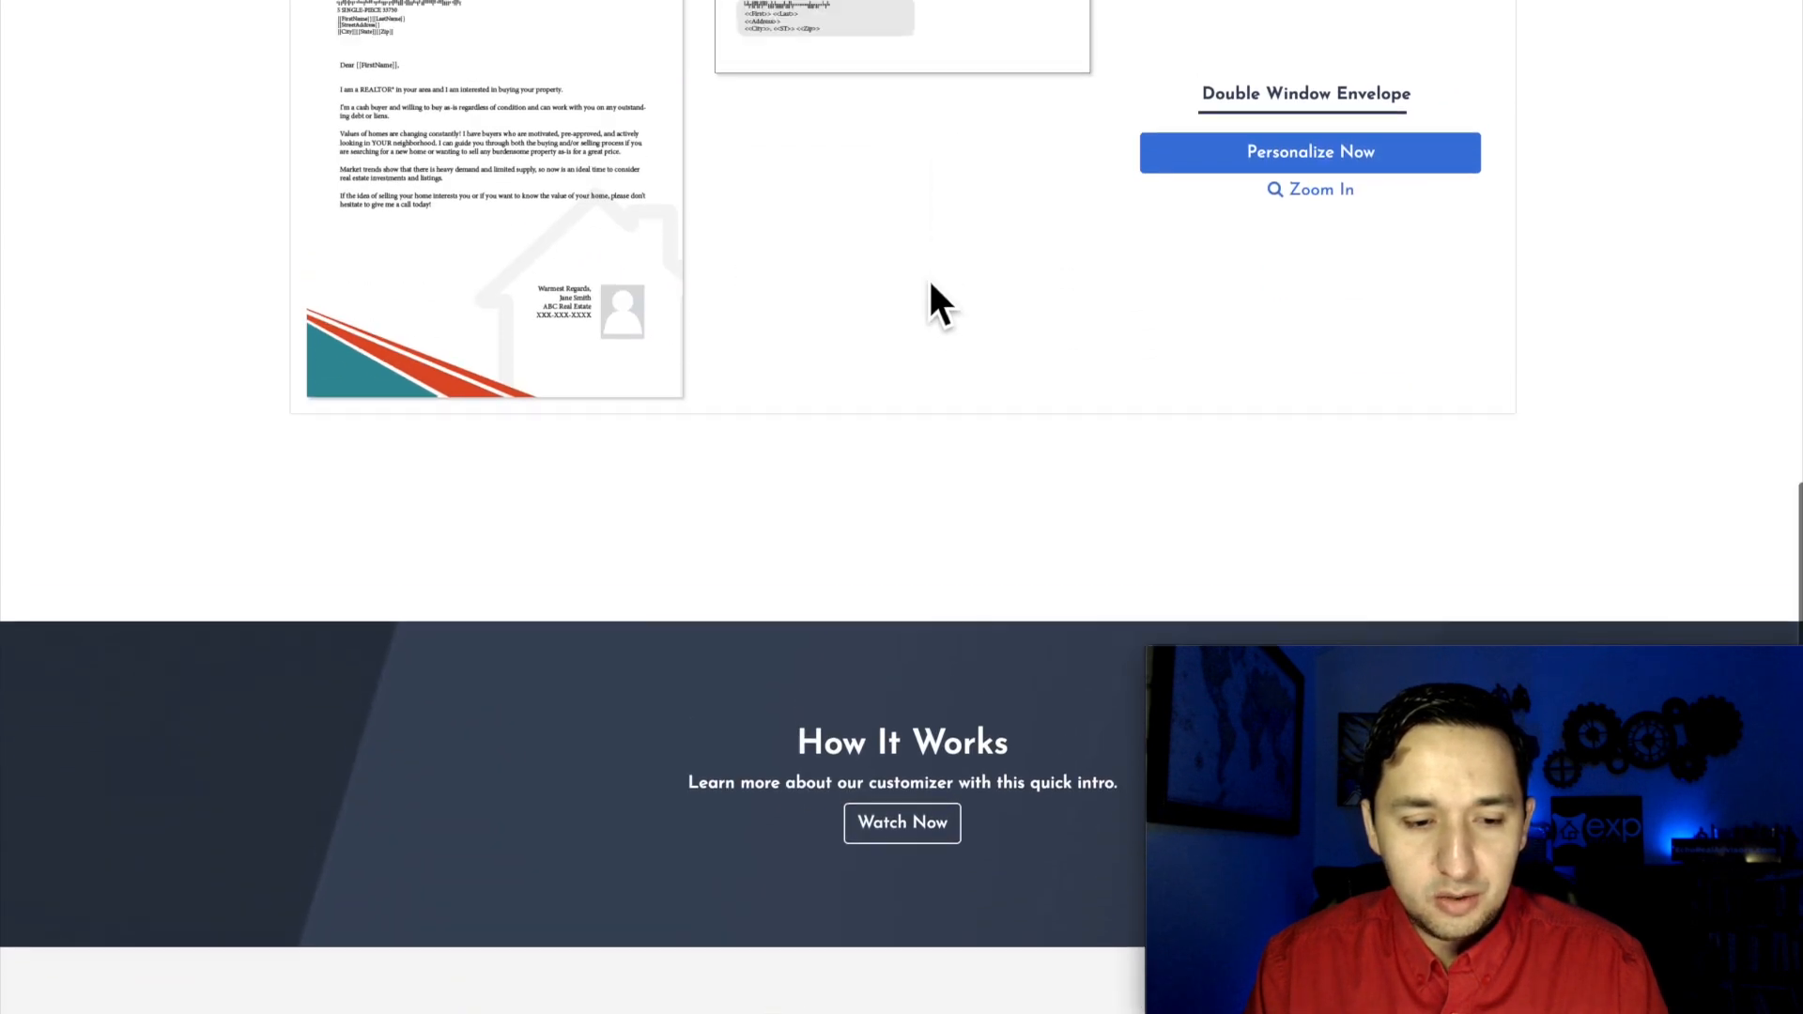
scroll(928, 278, "up", 12)
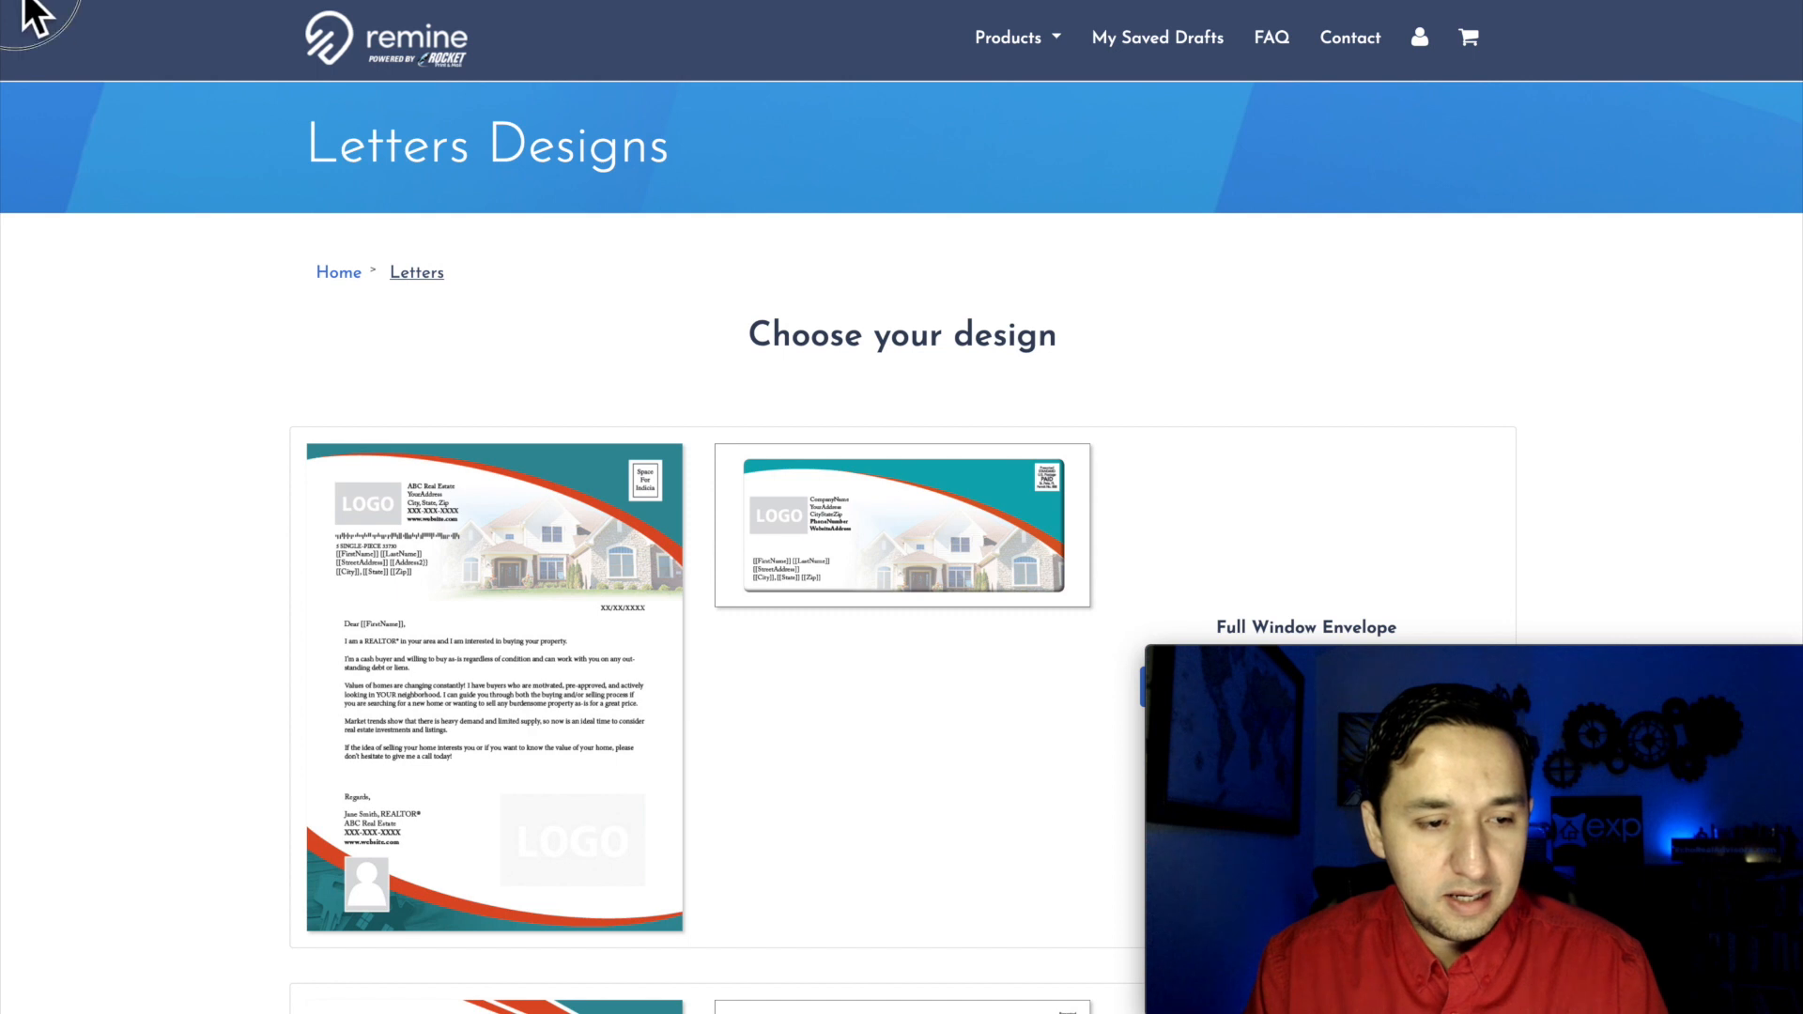
left_click(33, 13)
Step: Look through the Yellow Letters designs and return to the mail portal's home page
left_click(624, 466)
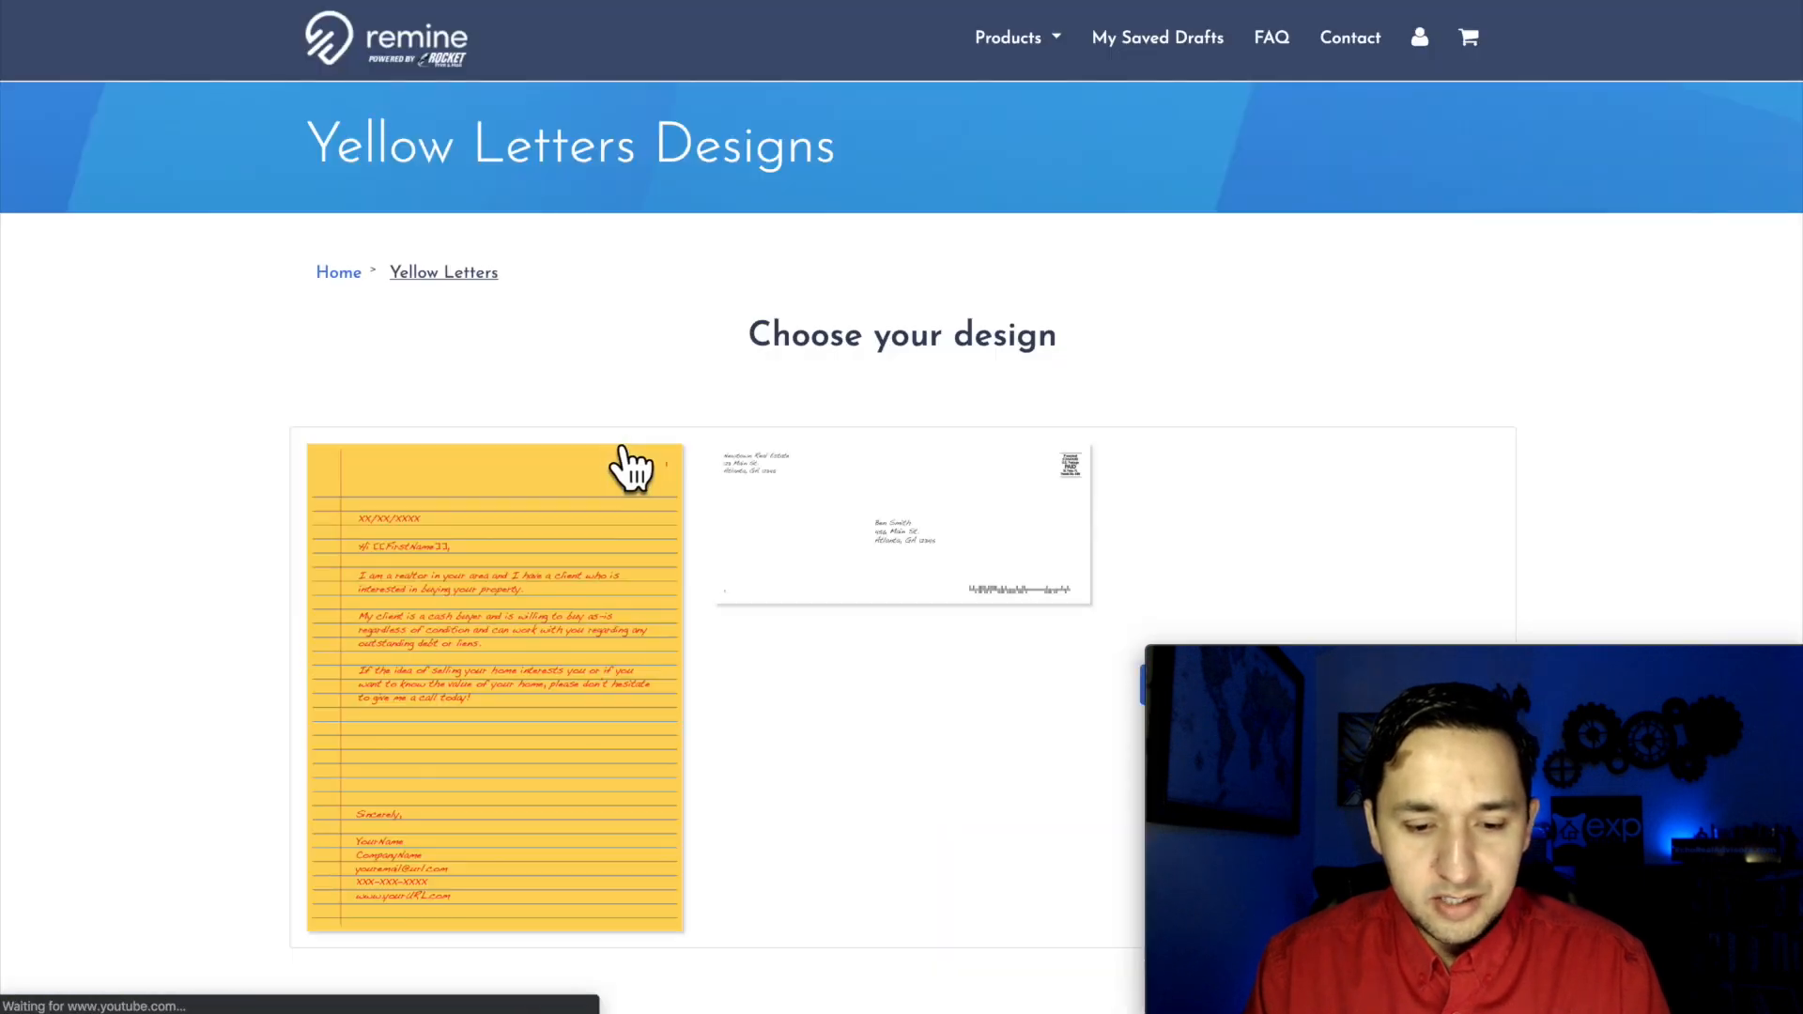
scroll(817, 578, "down", 6)
scroll(817, 577, "up", 3)
scroll(815, 574, "up", 3)
left_click(33, 13)
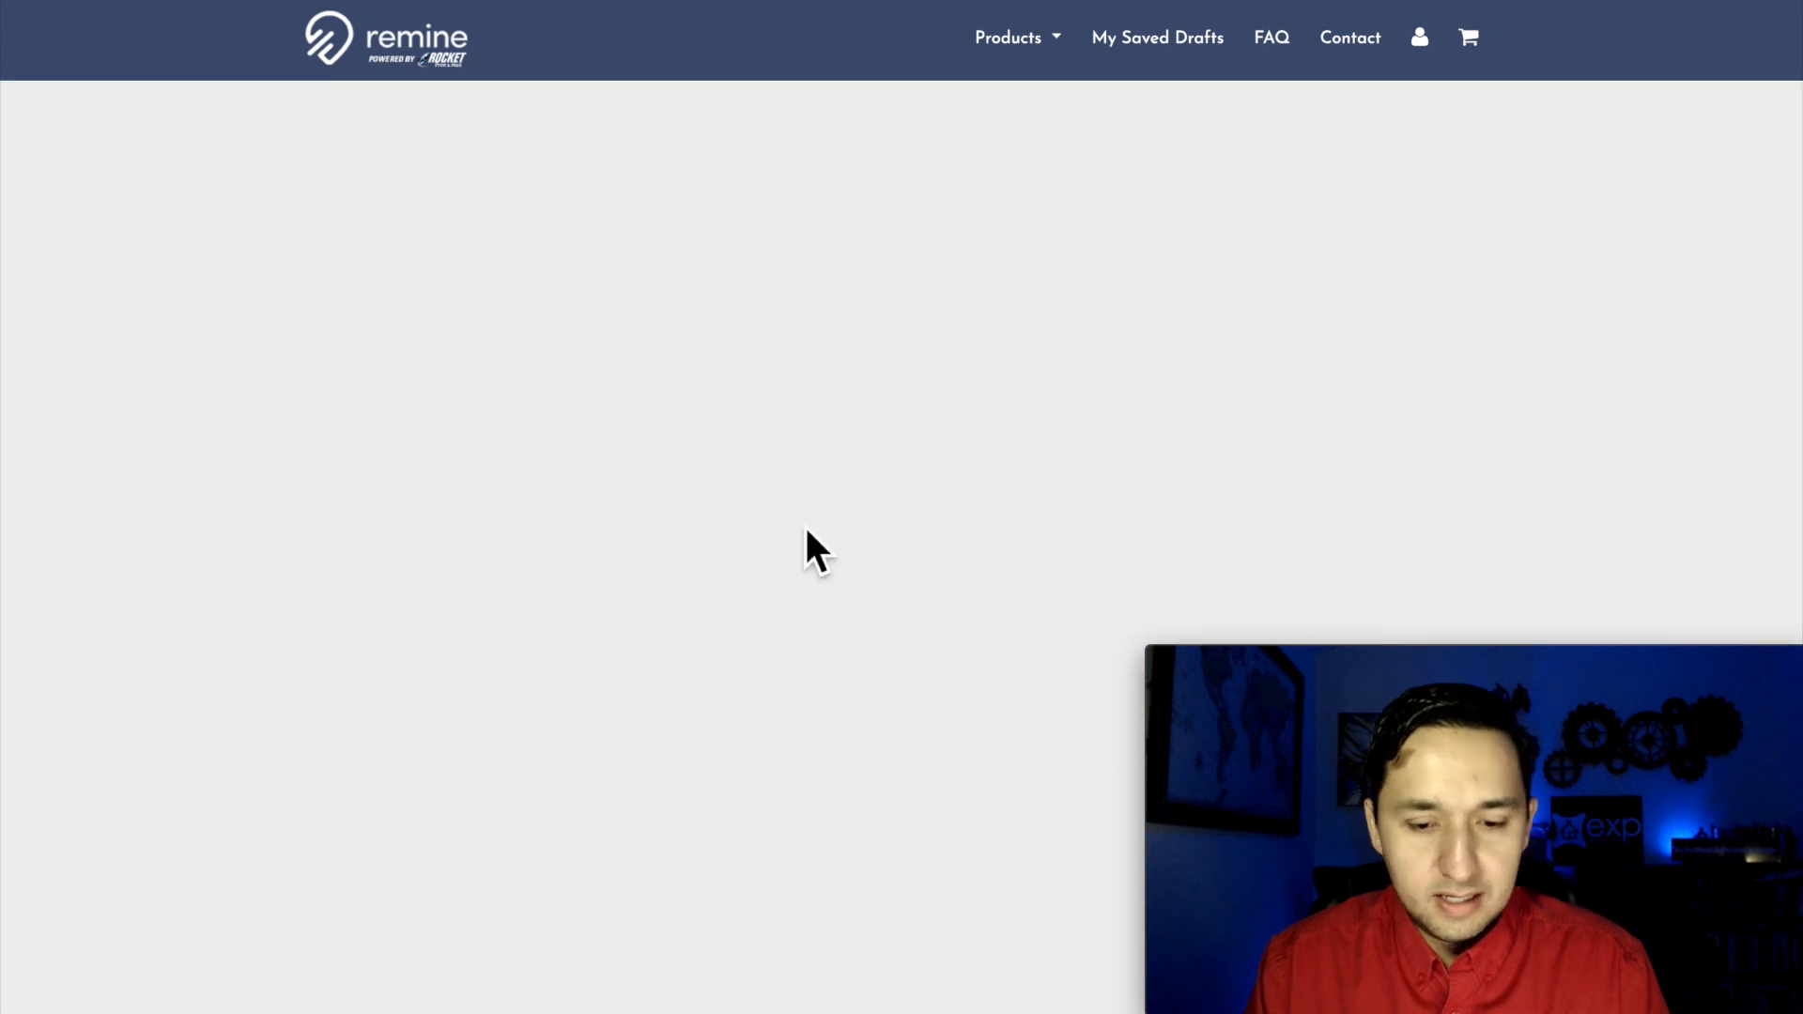
Step: Look through the Snap Aparts designs and return to the mail portal's home page
scroll(805, 544, "down", 2)
left_click(1092, 333)
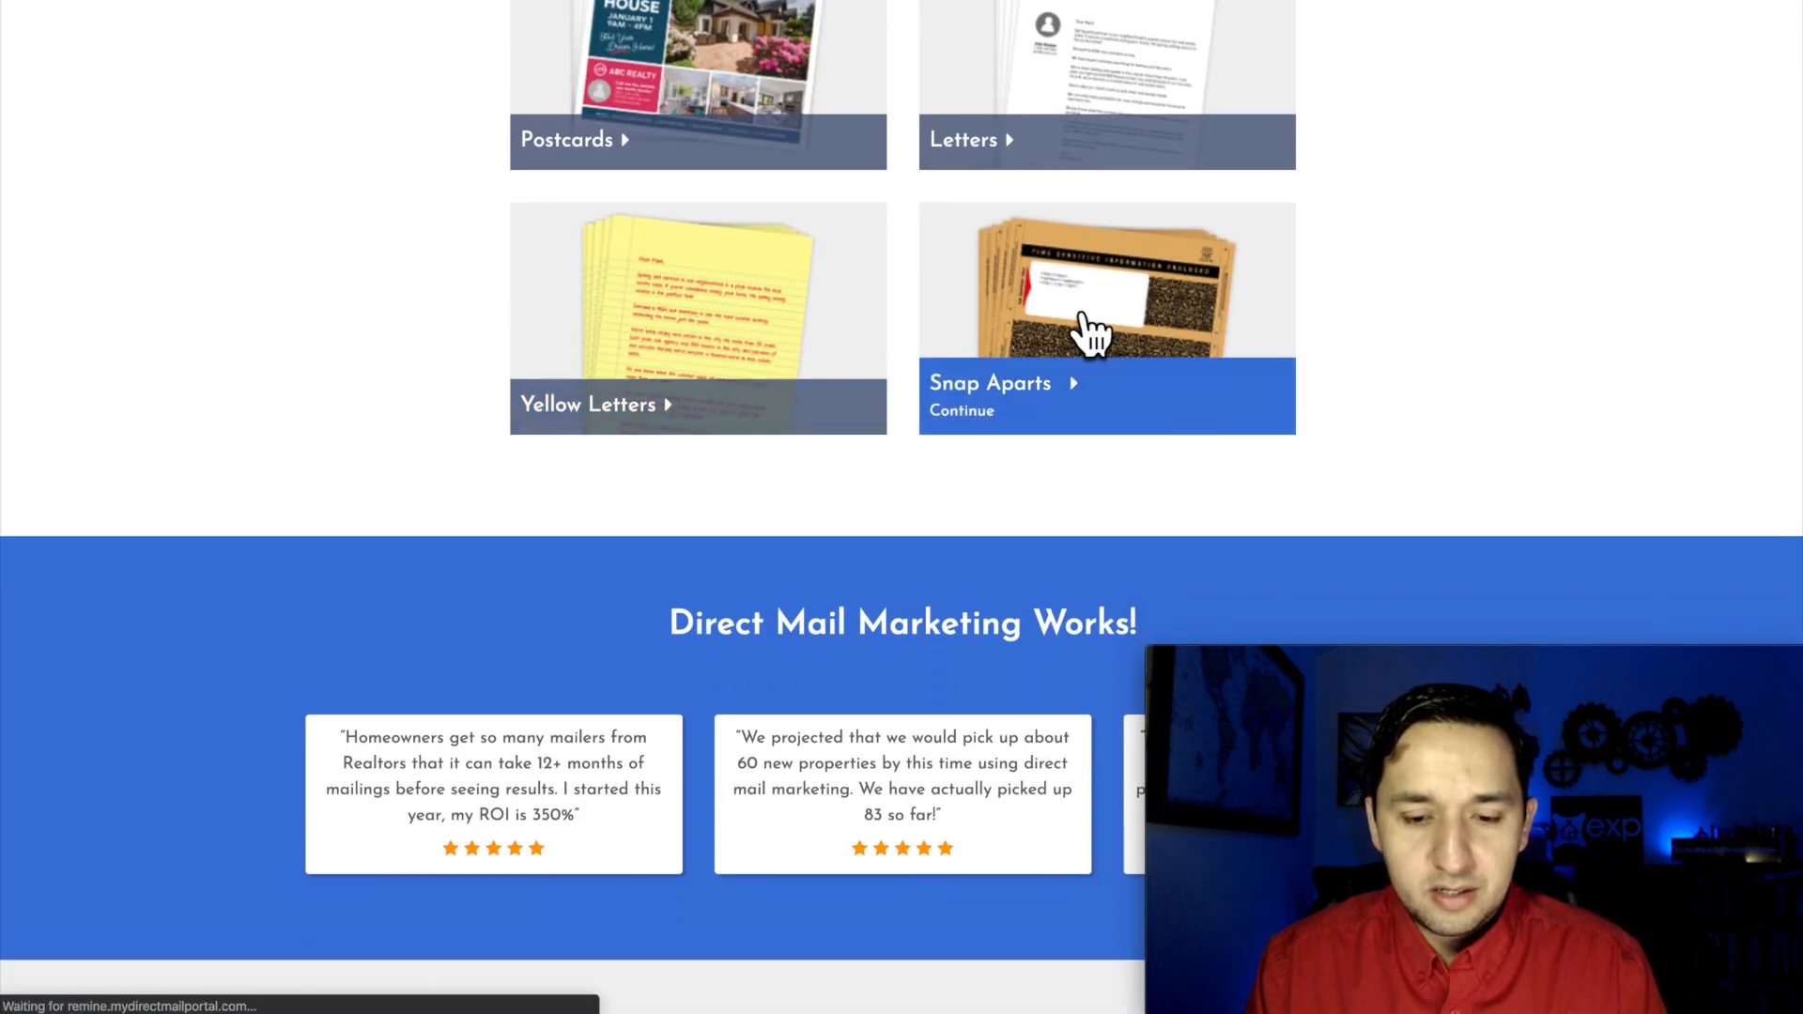
scroll(1079, 330, "down", 4)
scroll(1079, 330, "up", 5)
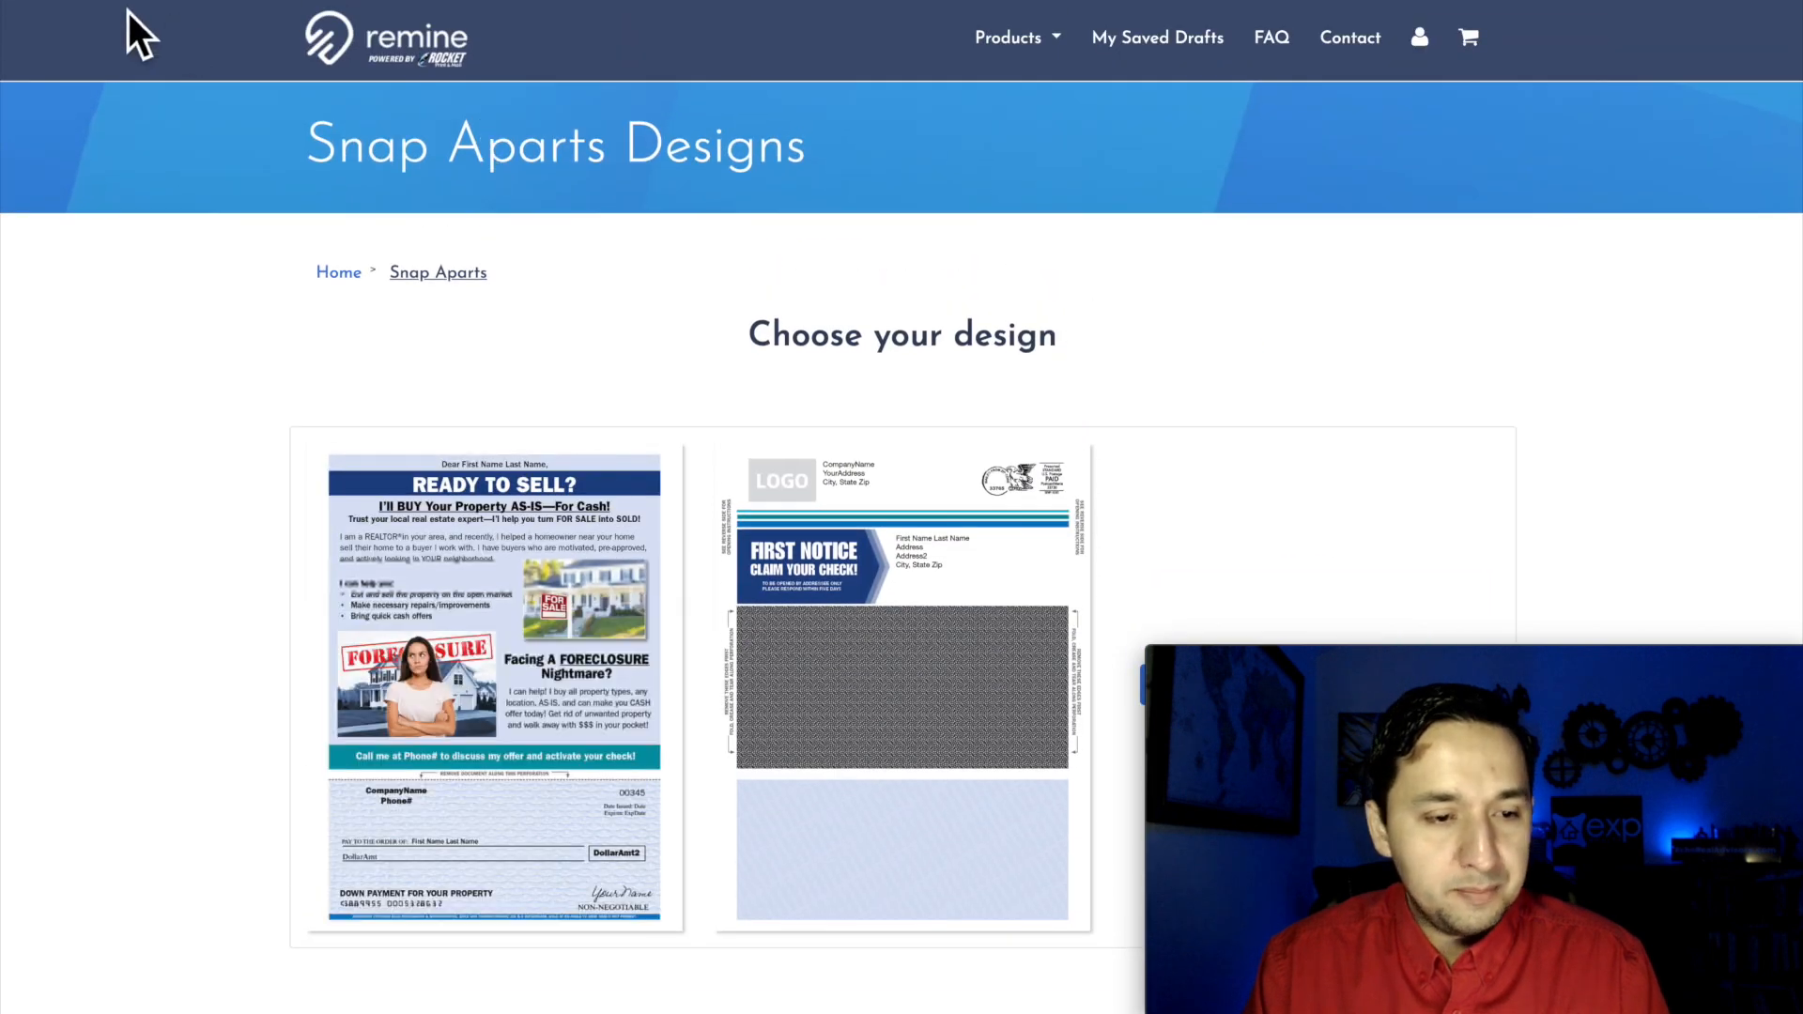
left_click(23, 9)
Step: Choose 4.25"x6" Postcards as the campaign's product and check the mailing price
scroll(658, 354, "up", 3)
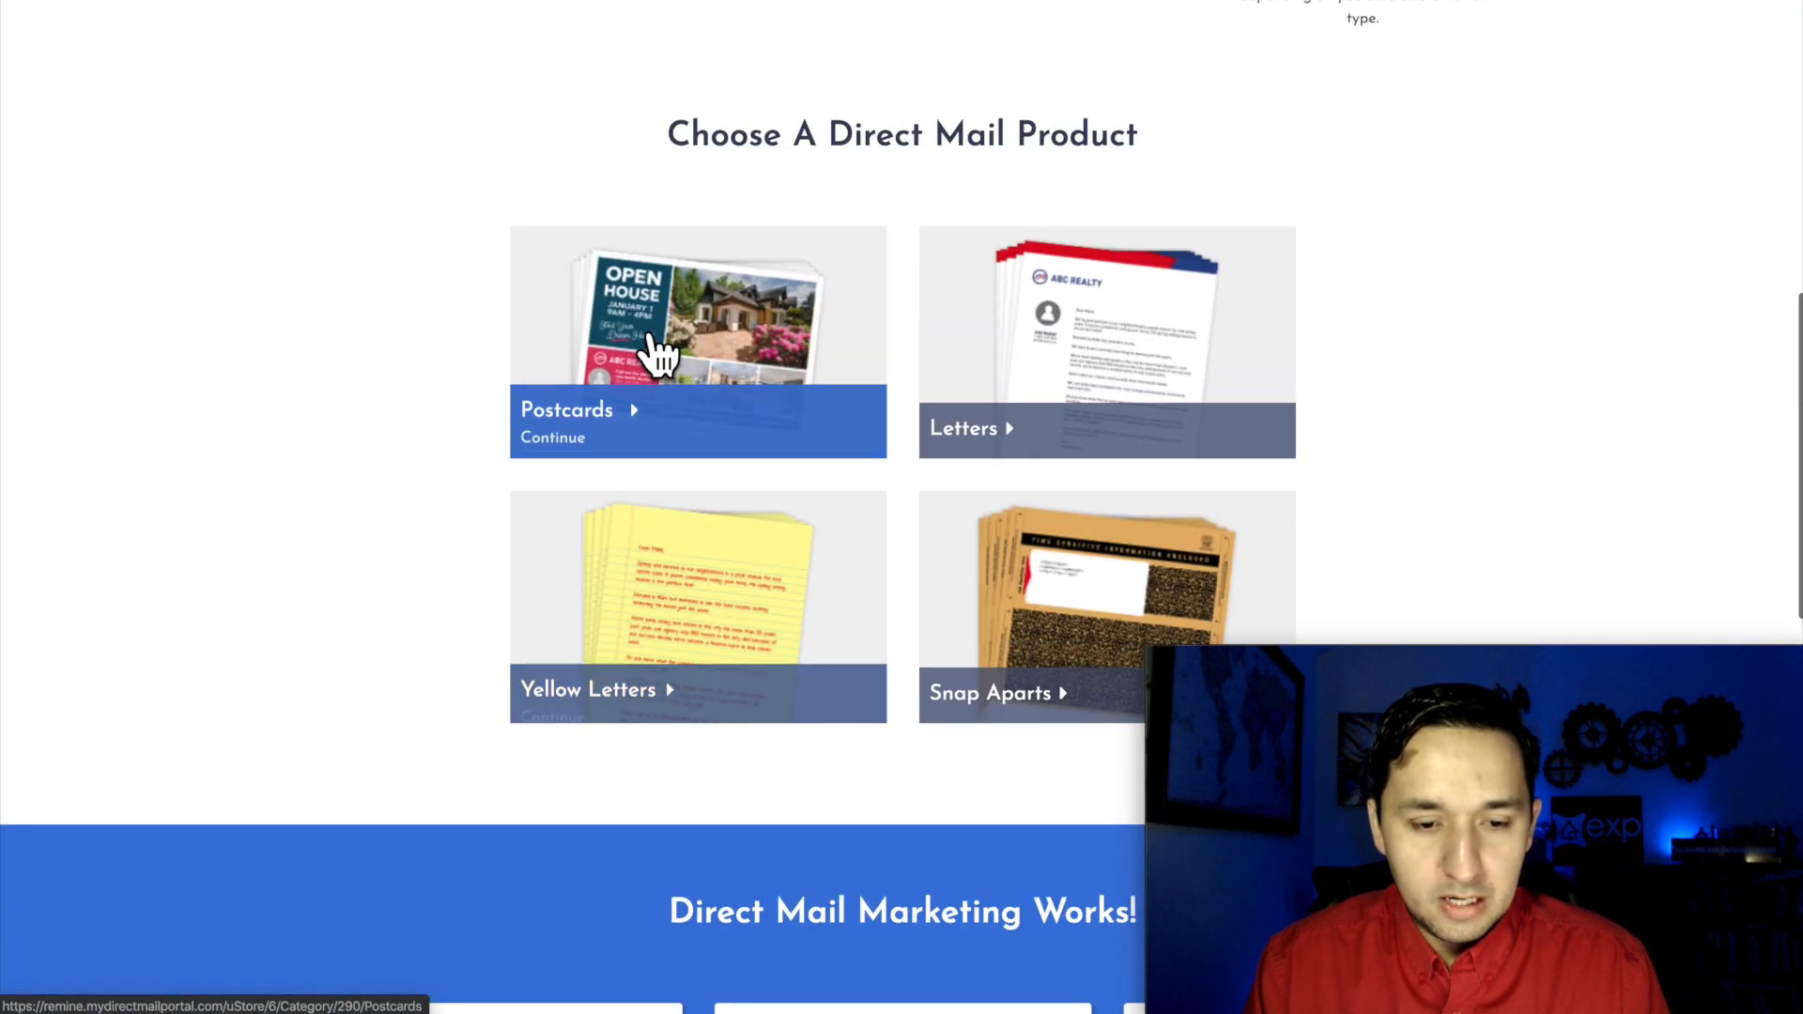
scroll(658, 352, "up", 9)
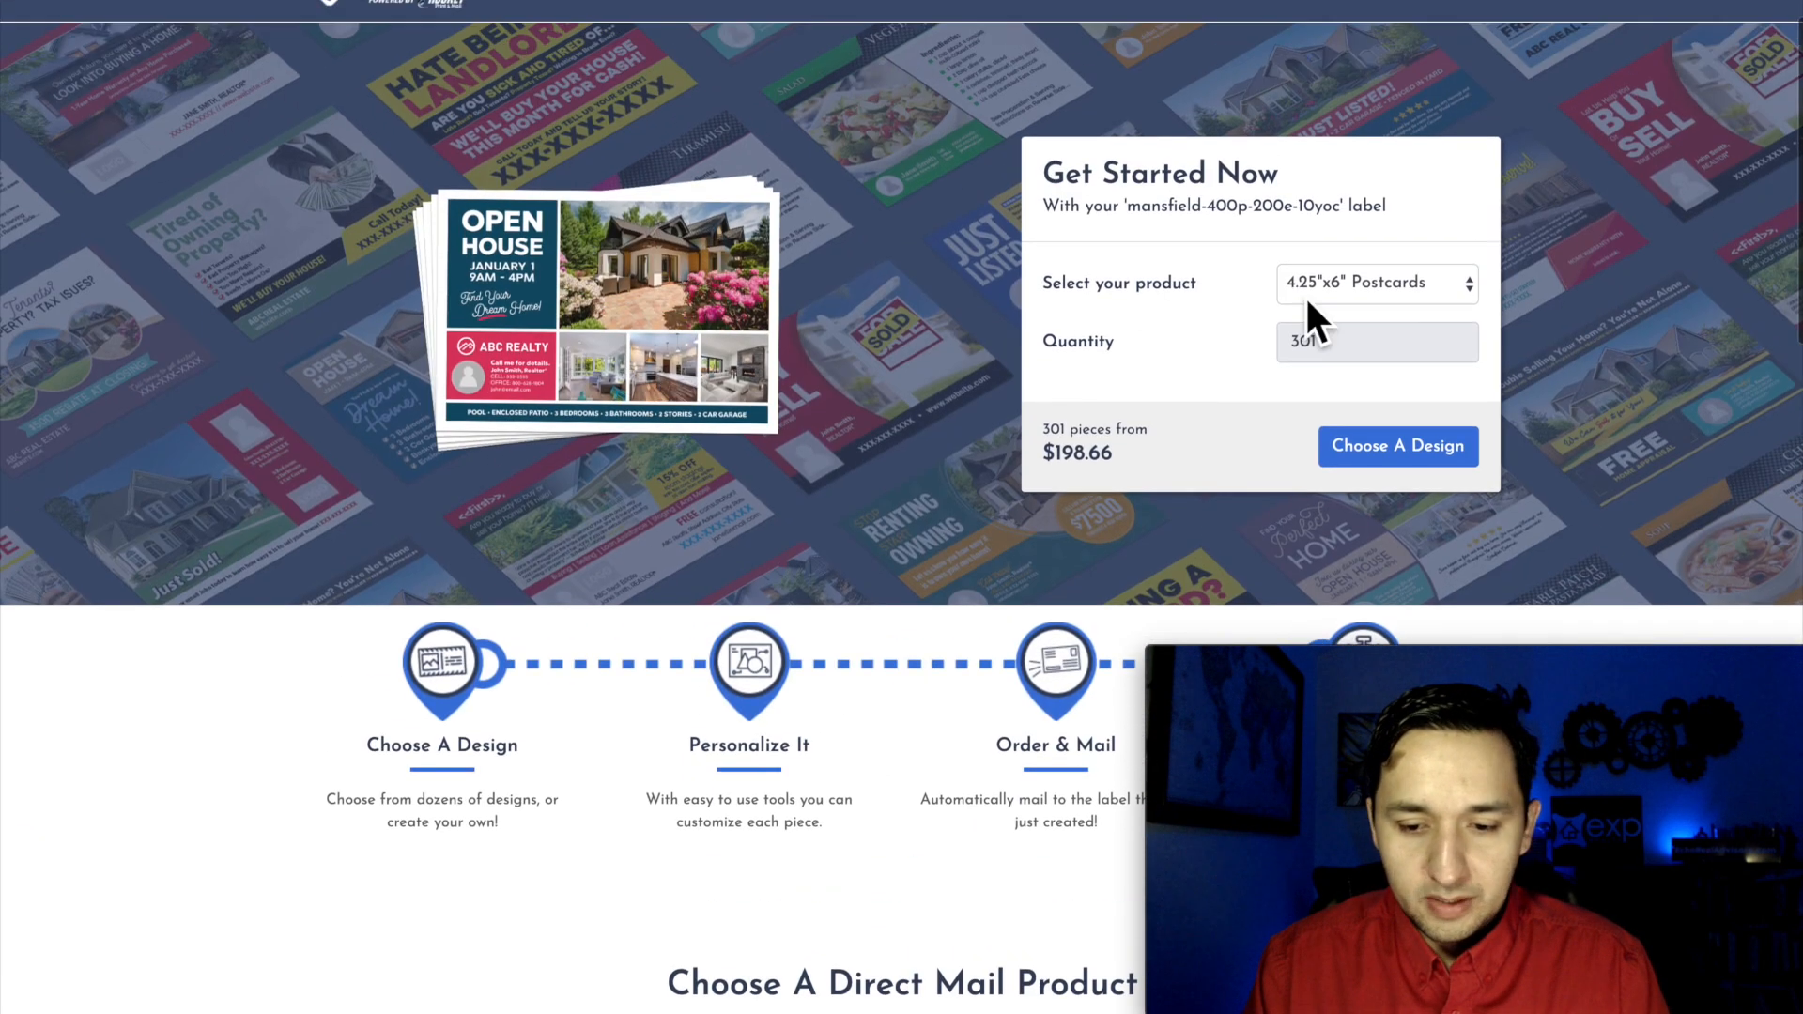
left_click(1359, 283)
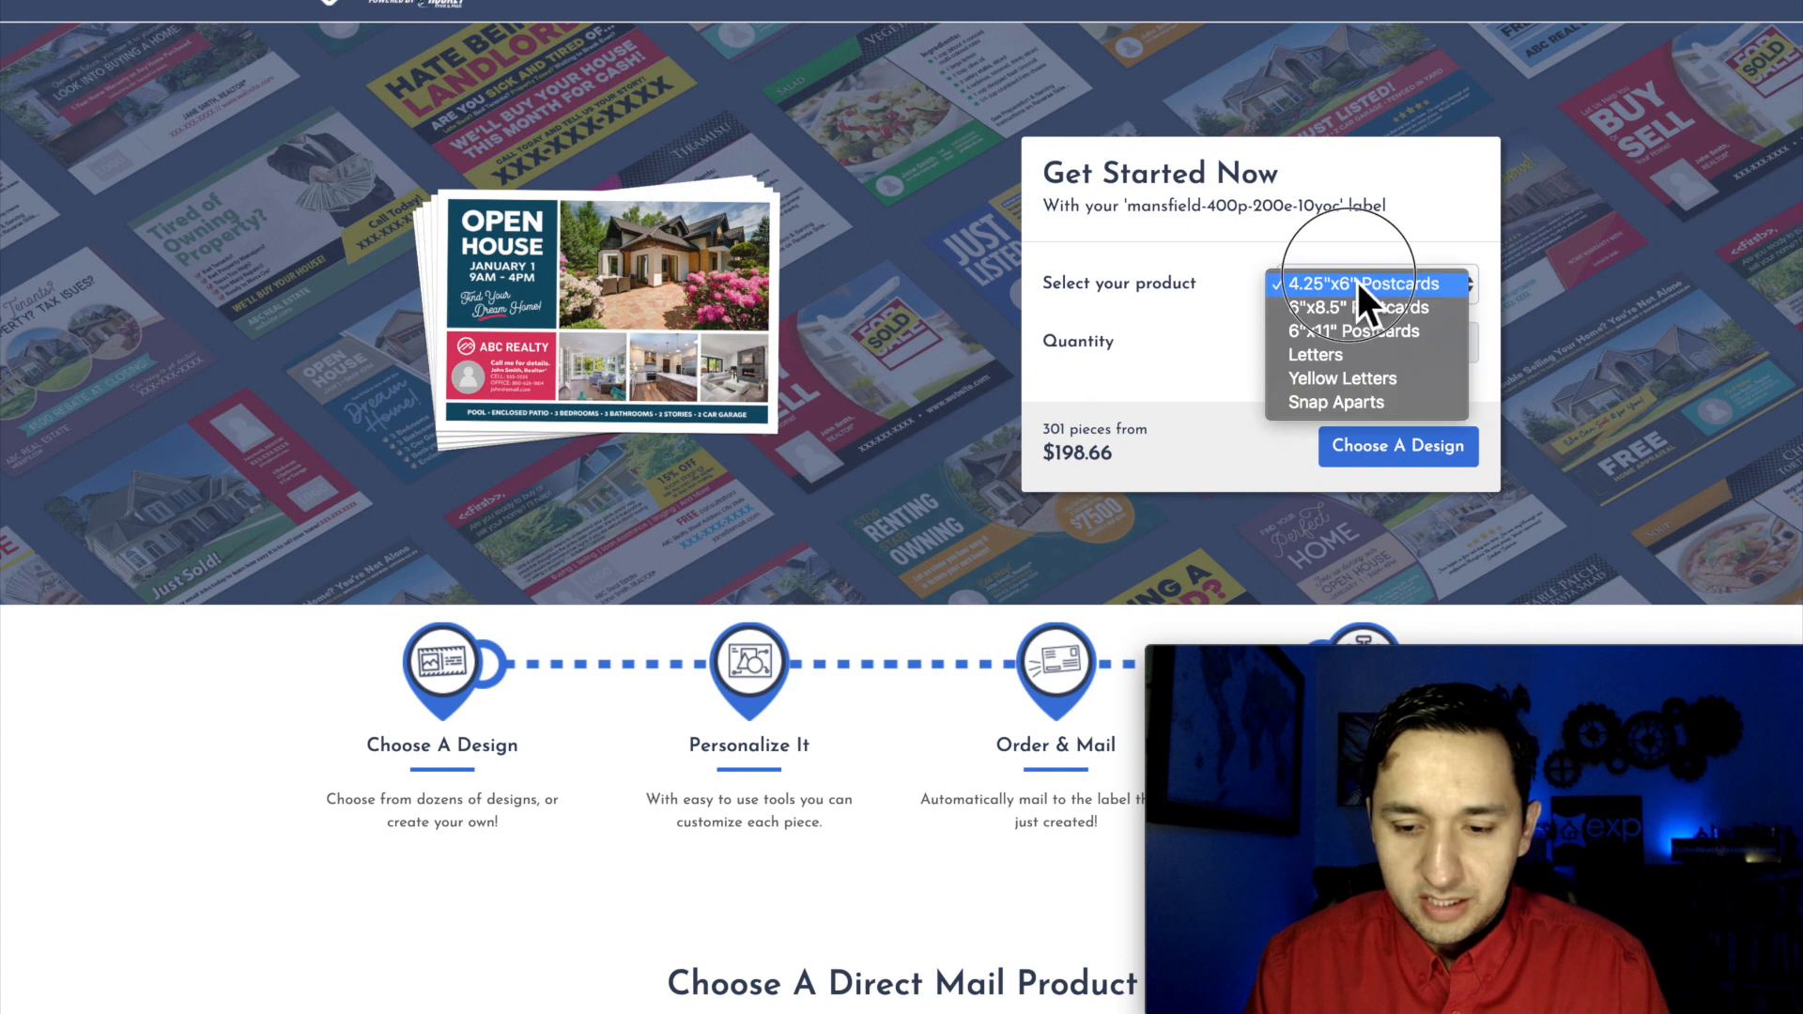
left_click(1356, 282)
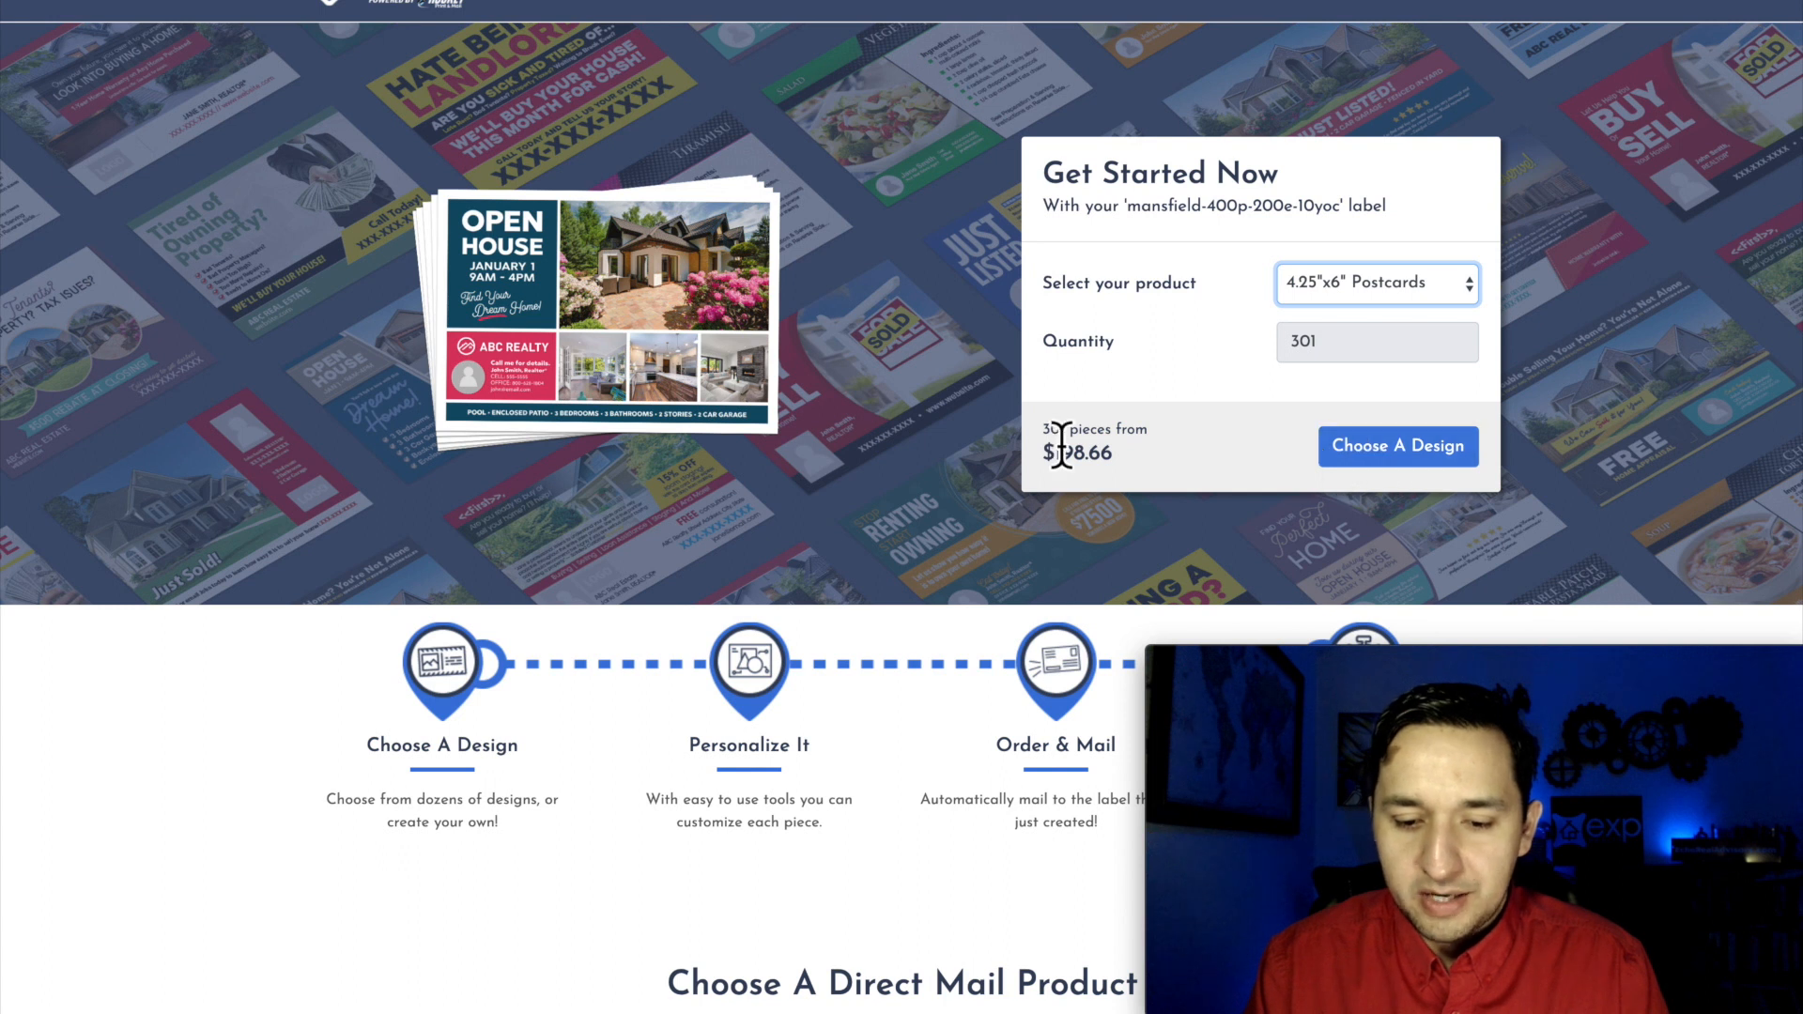
Step: Proceed to choosing a design for the postcard campaign and look over the available design categories
left_click(1379, 465)
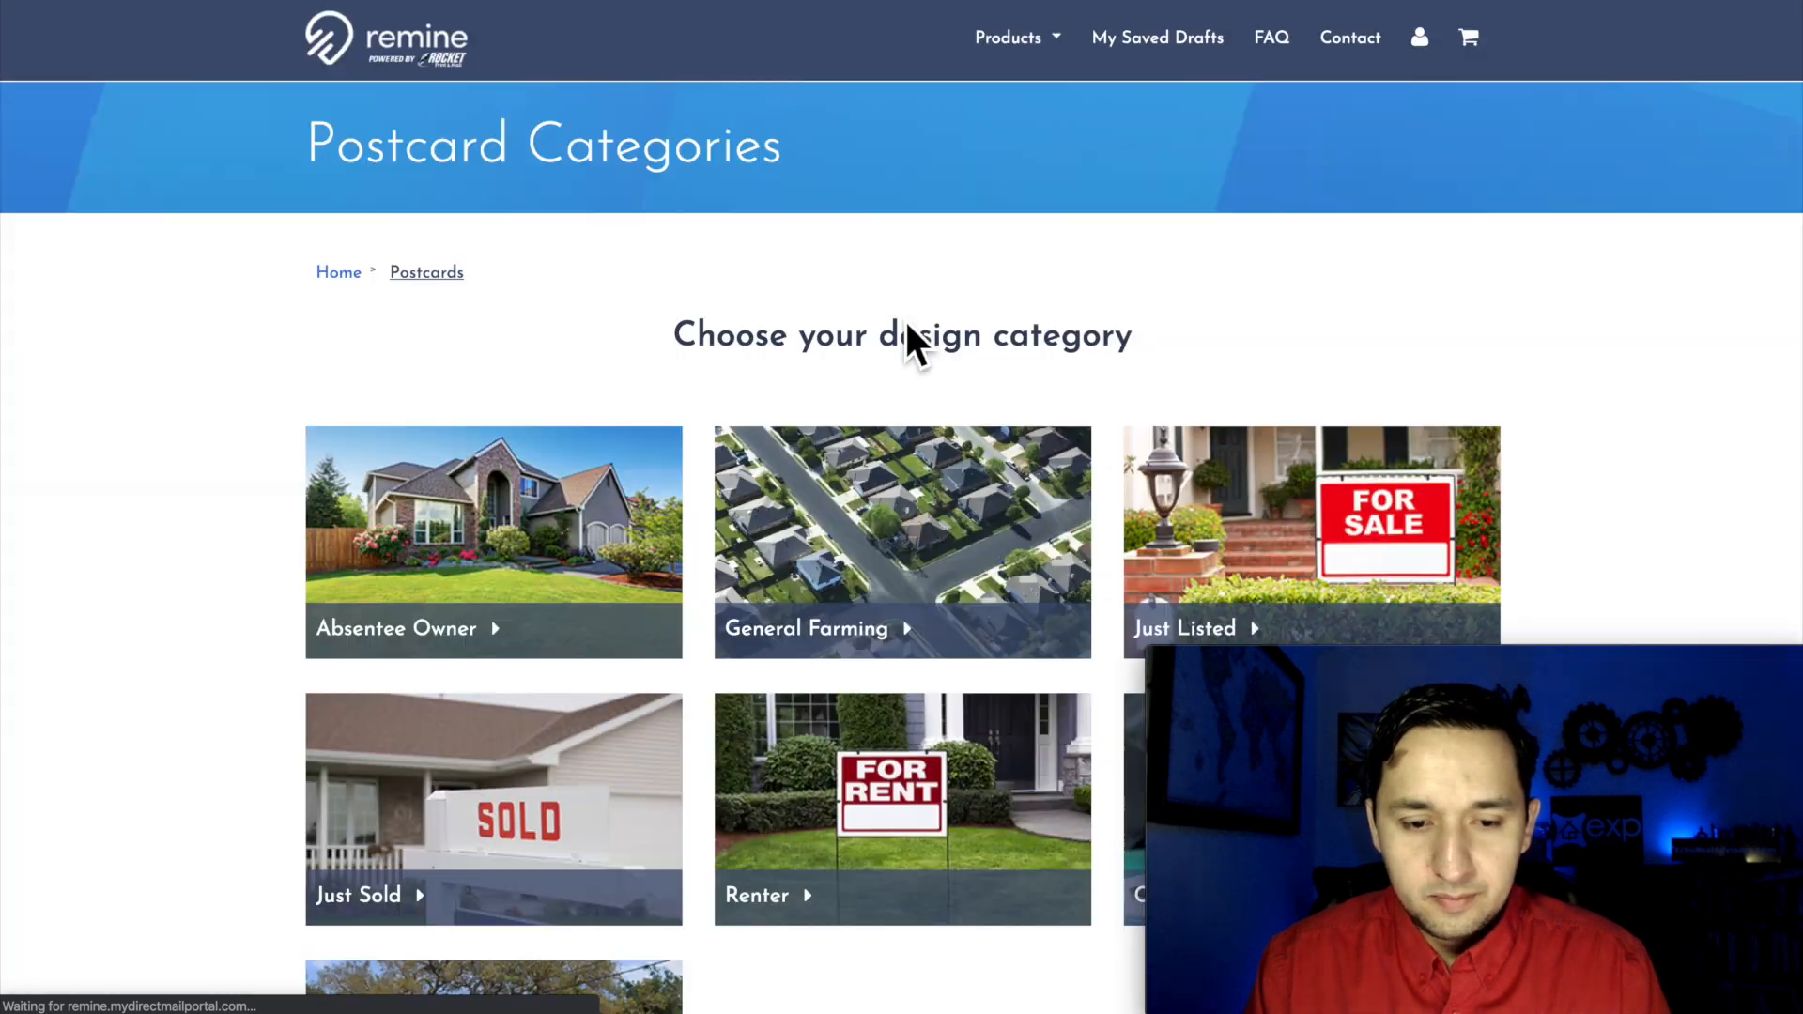
scroll(906, 324, "down", 2)
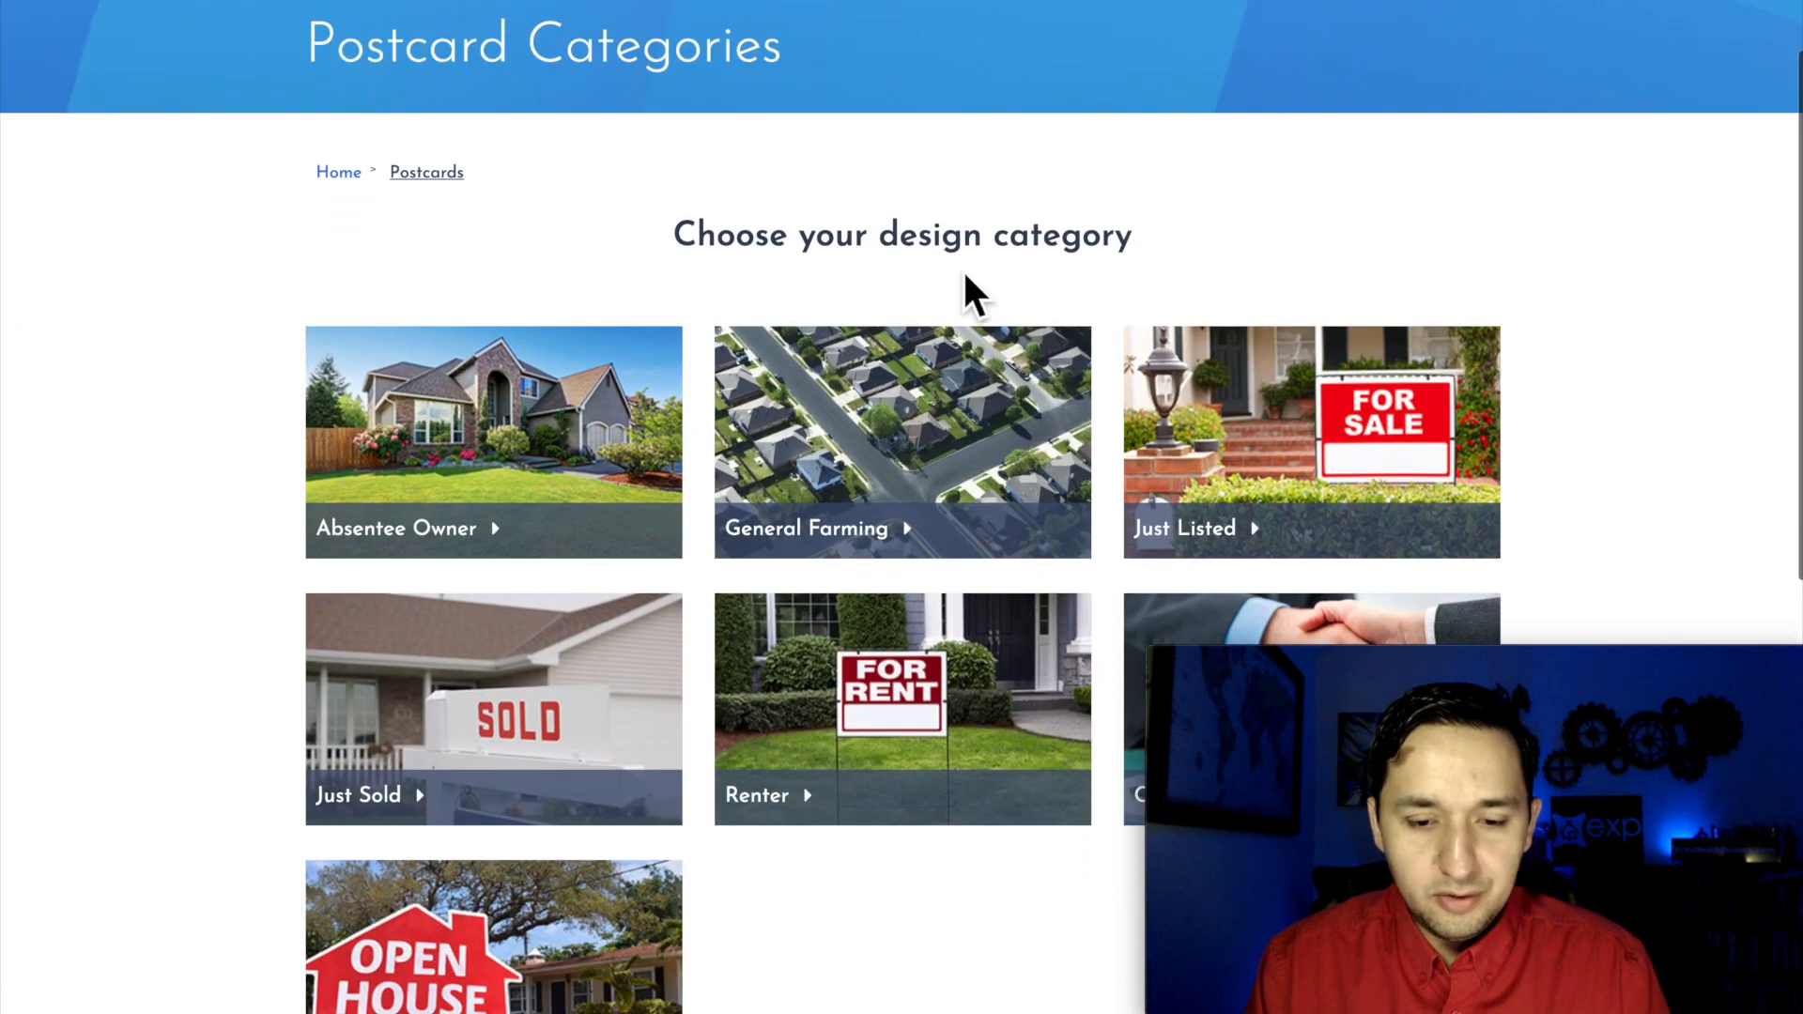
scroll(1125, 319, "down", 1)
scroll(1123, 313, "down", 2)
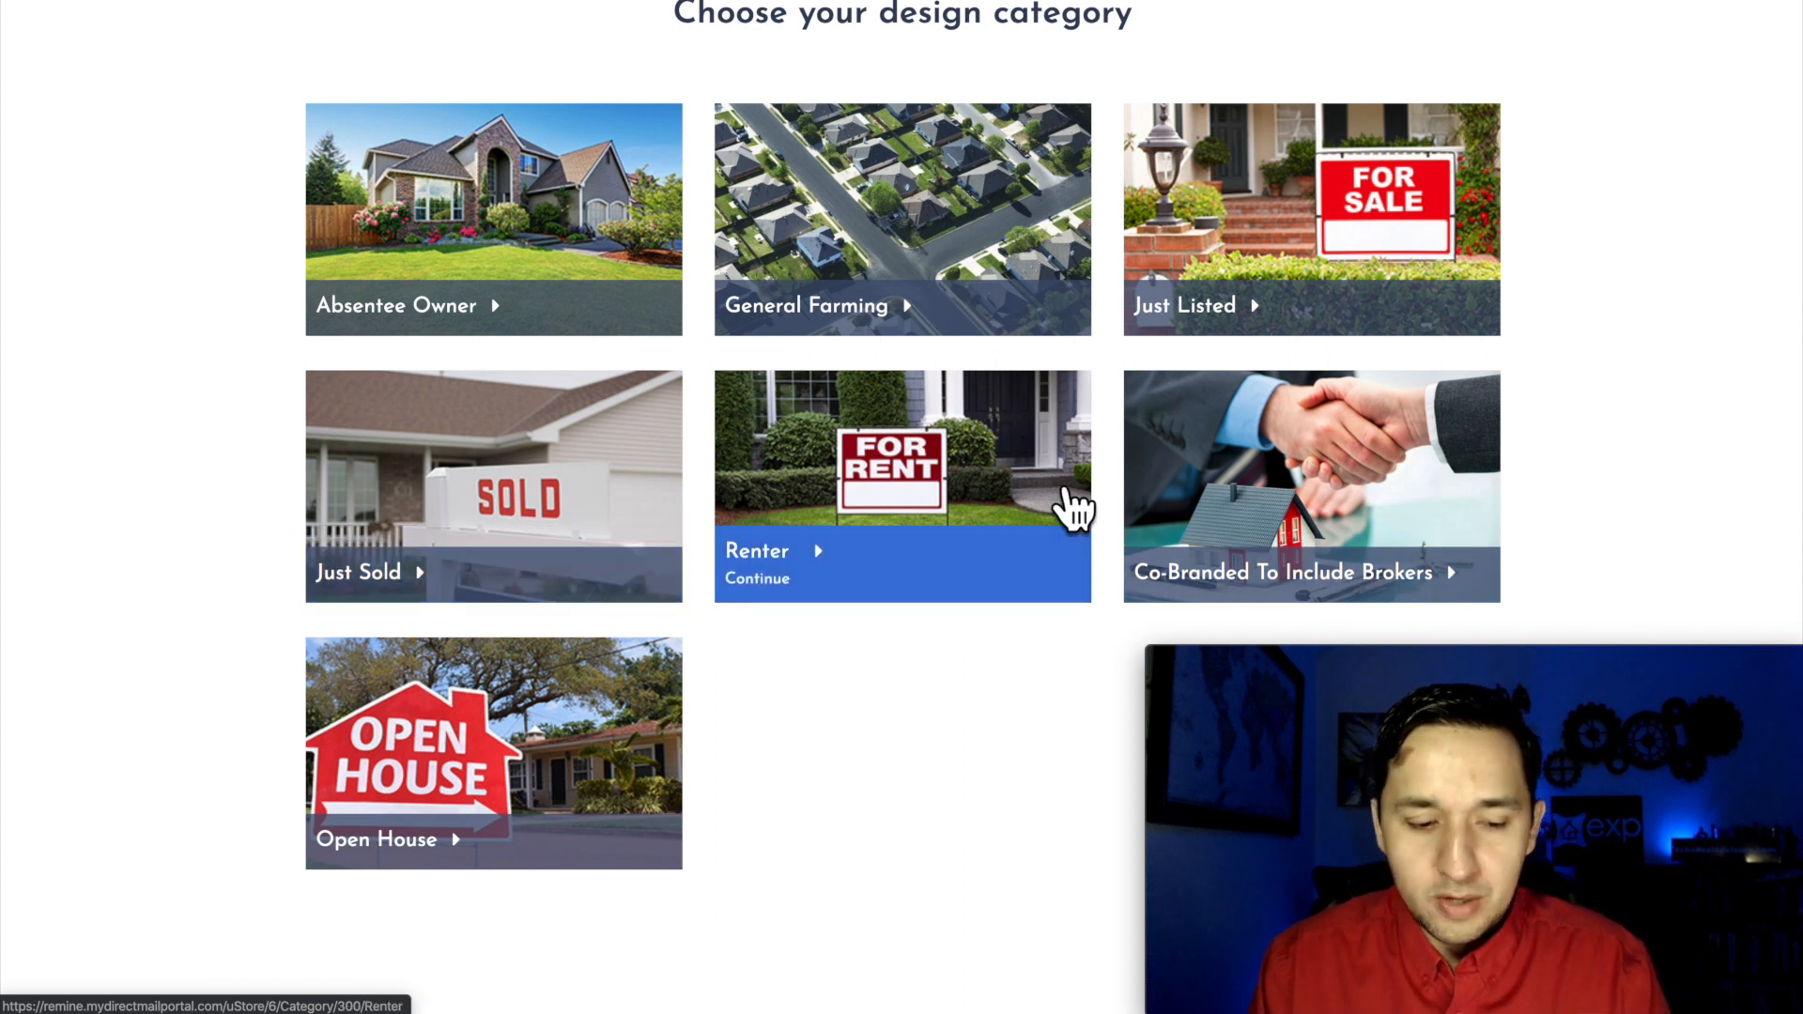
Step: Look at the Just Sold postcard design and return to the postcard categories
left_click(568, 449)
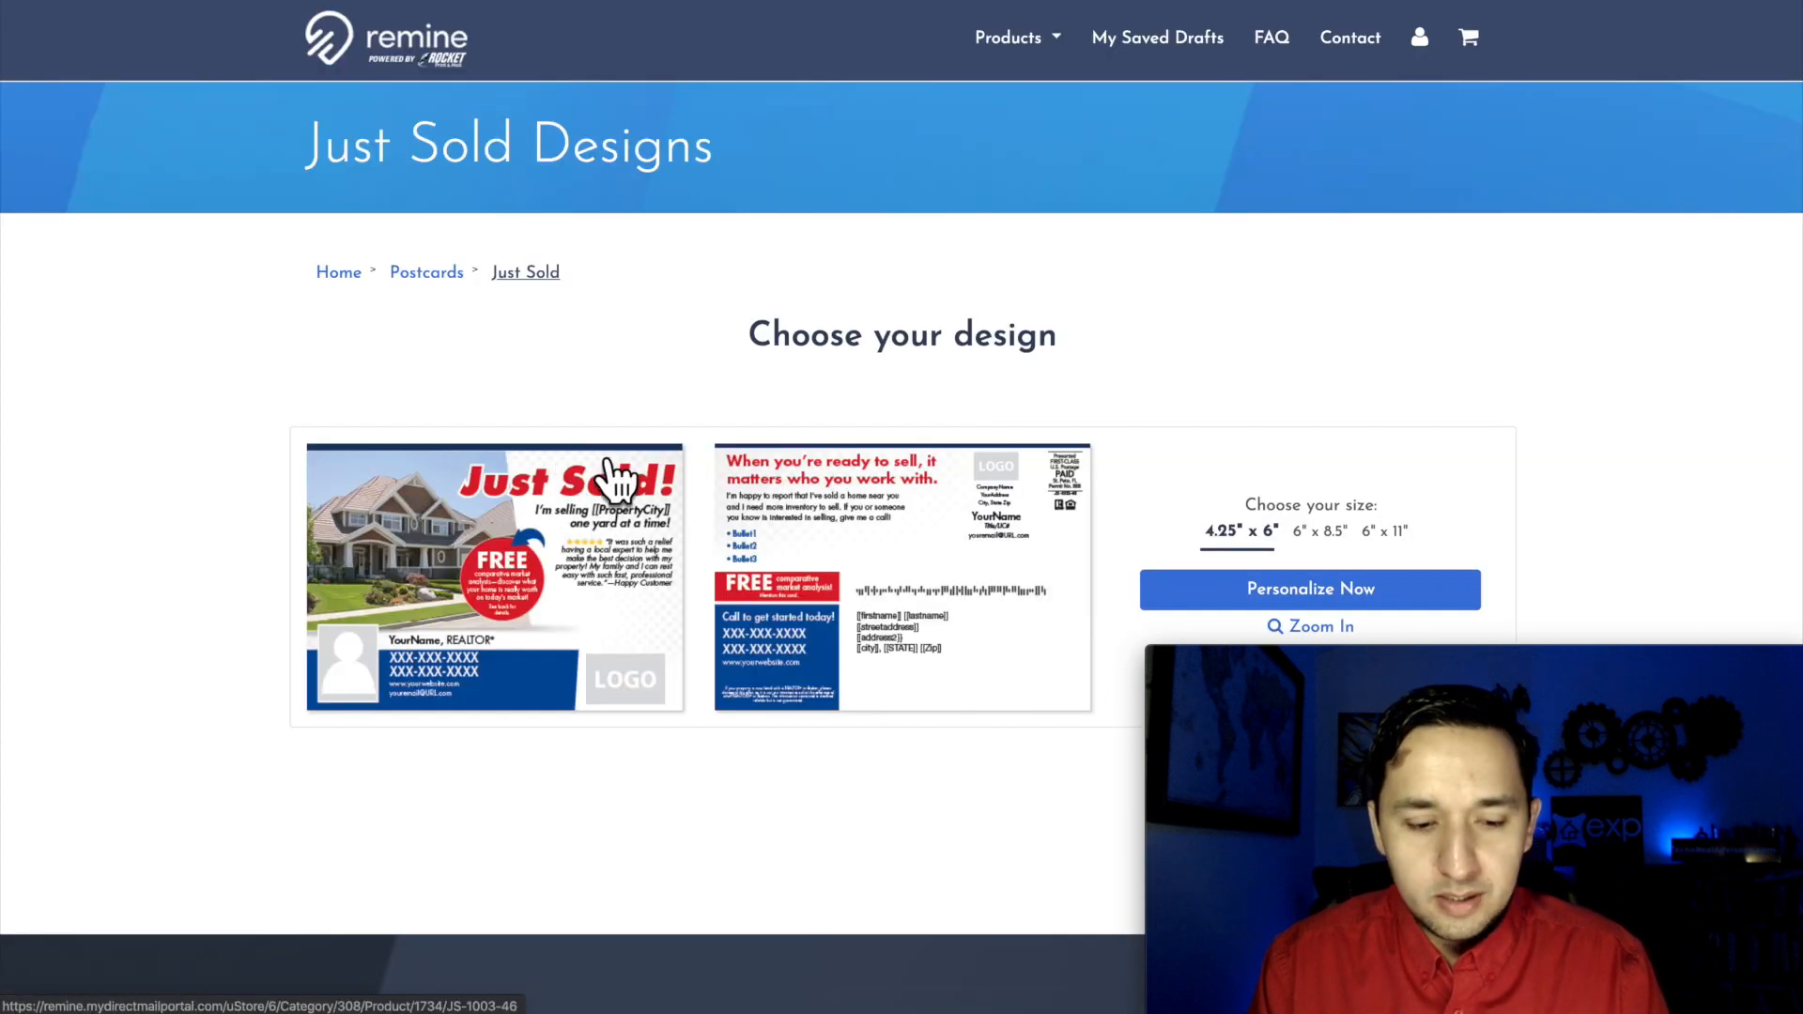
scroll(593, 601, "down", 1)
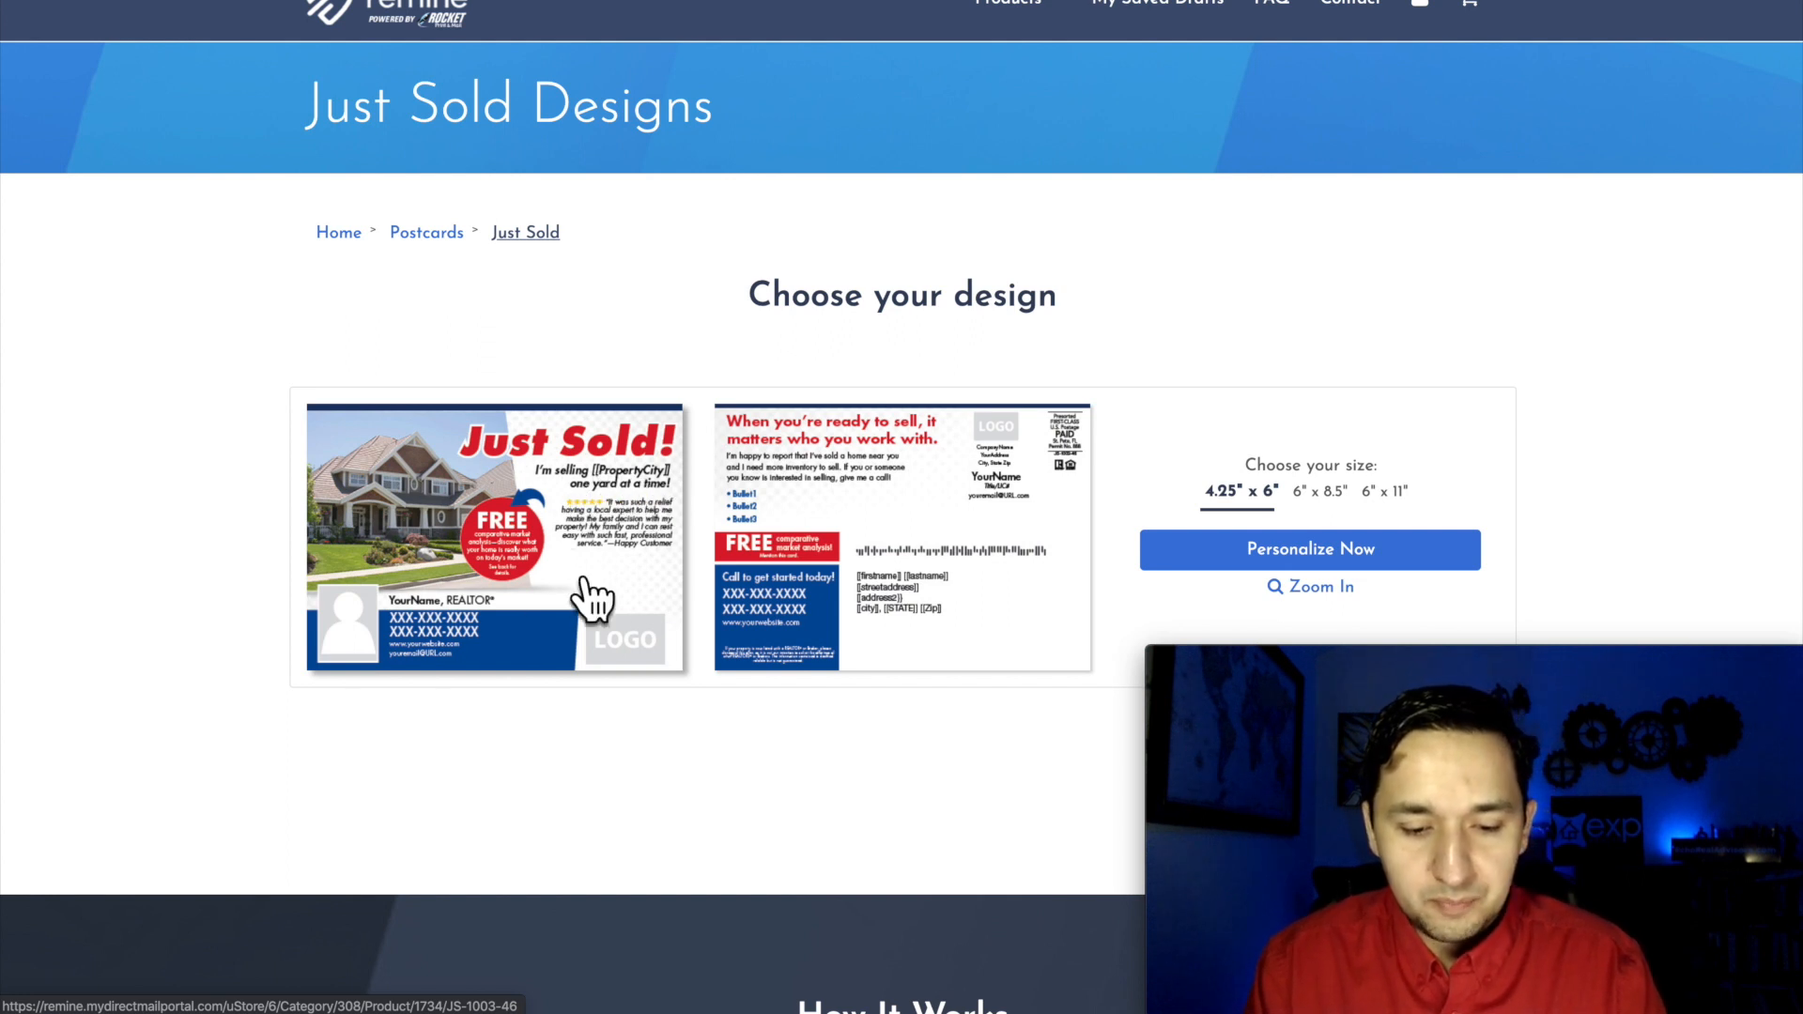
scroll(801, 540, "up", 1)
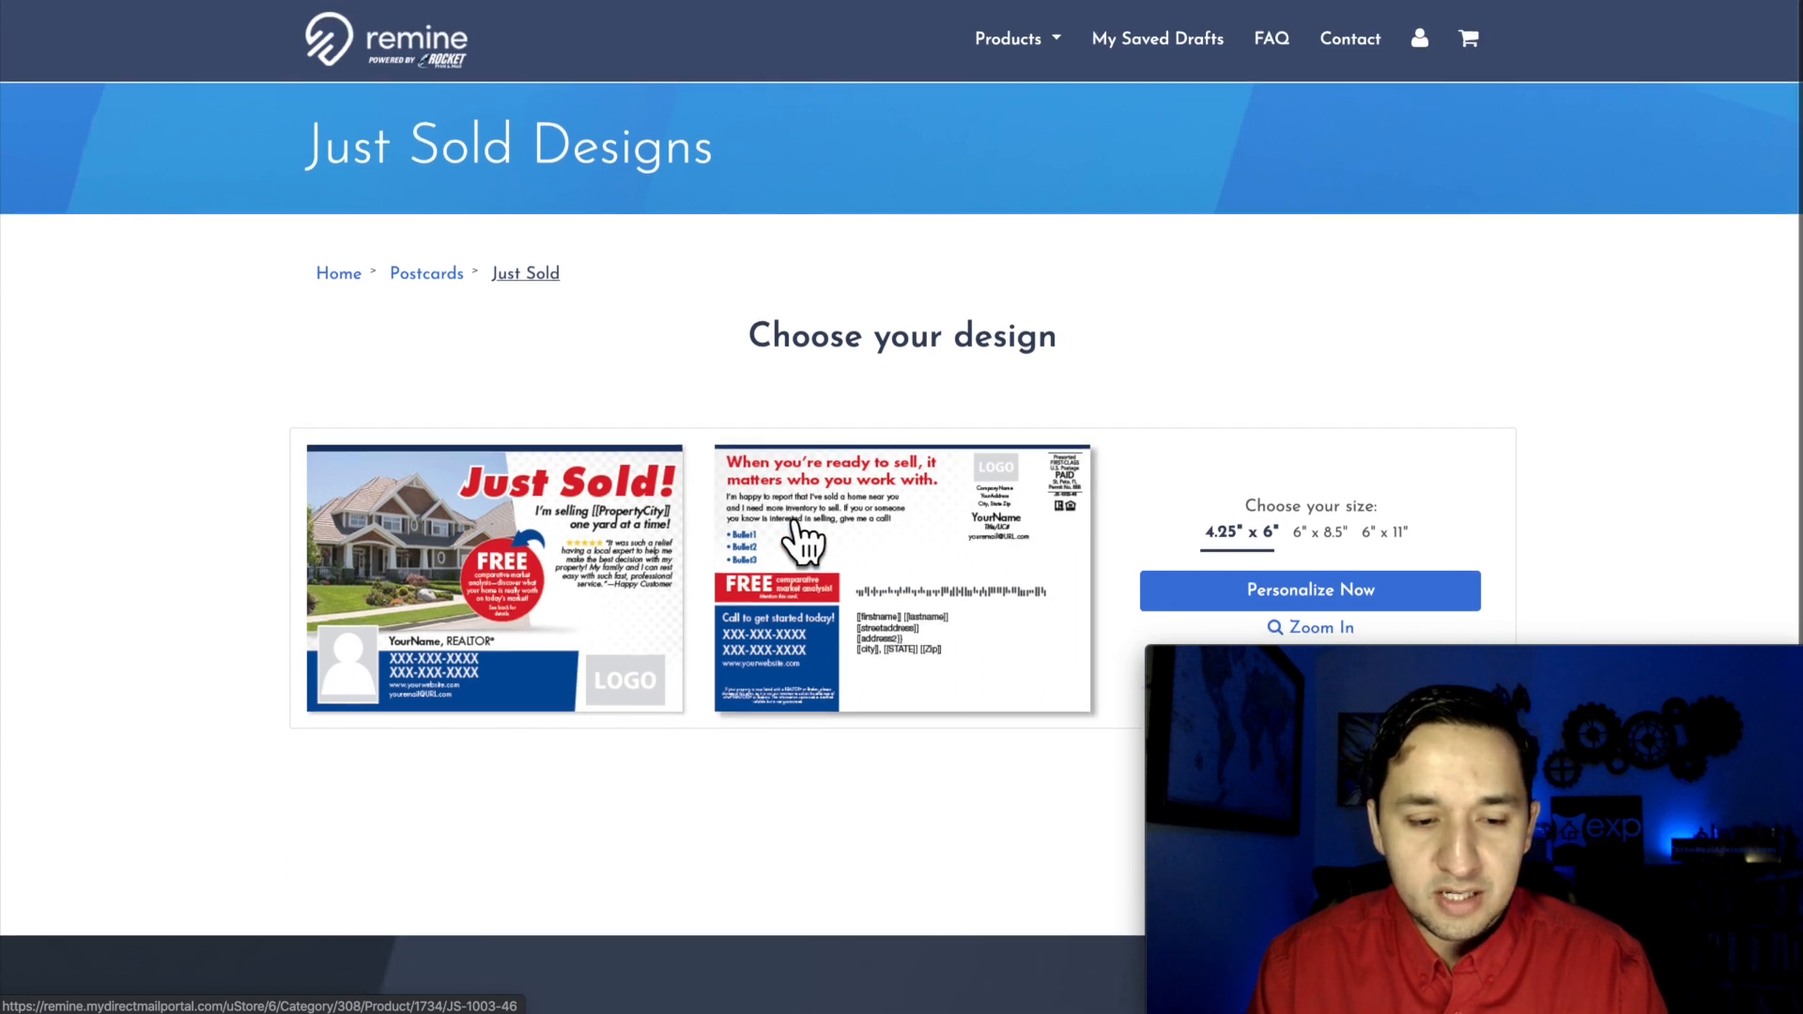
left_click(424, 274)
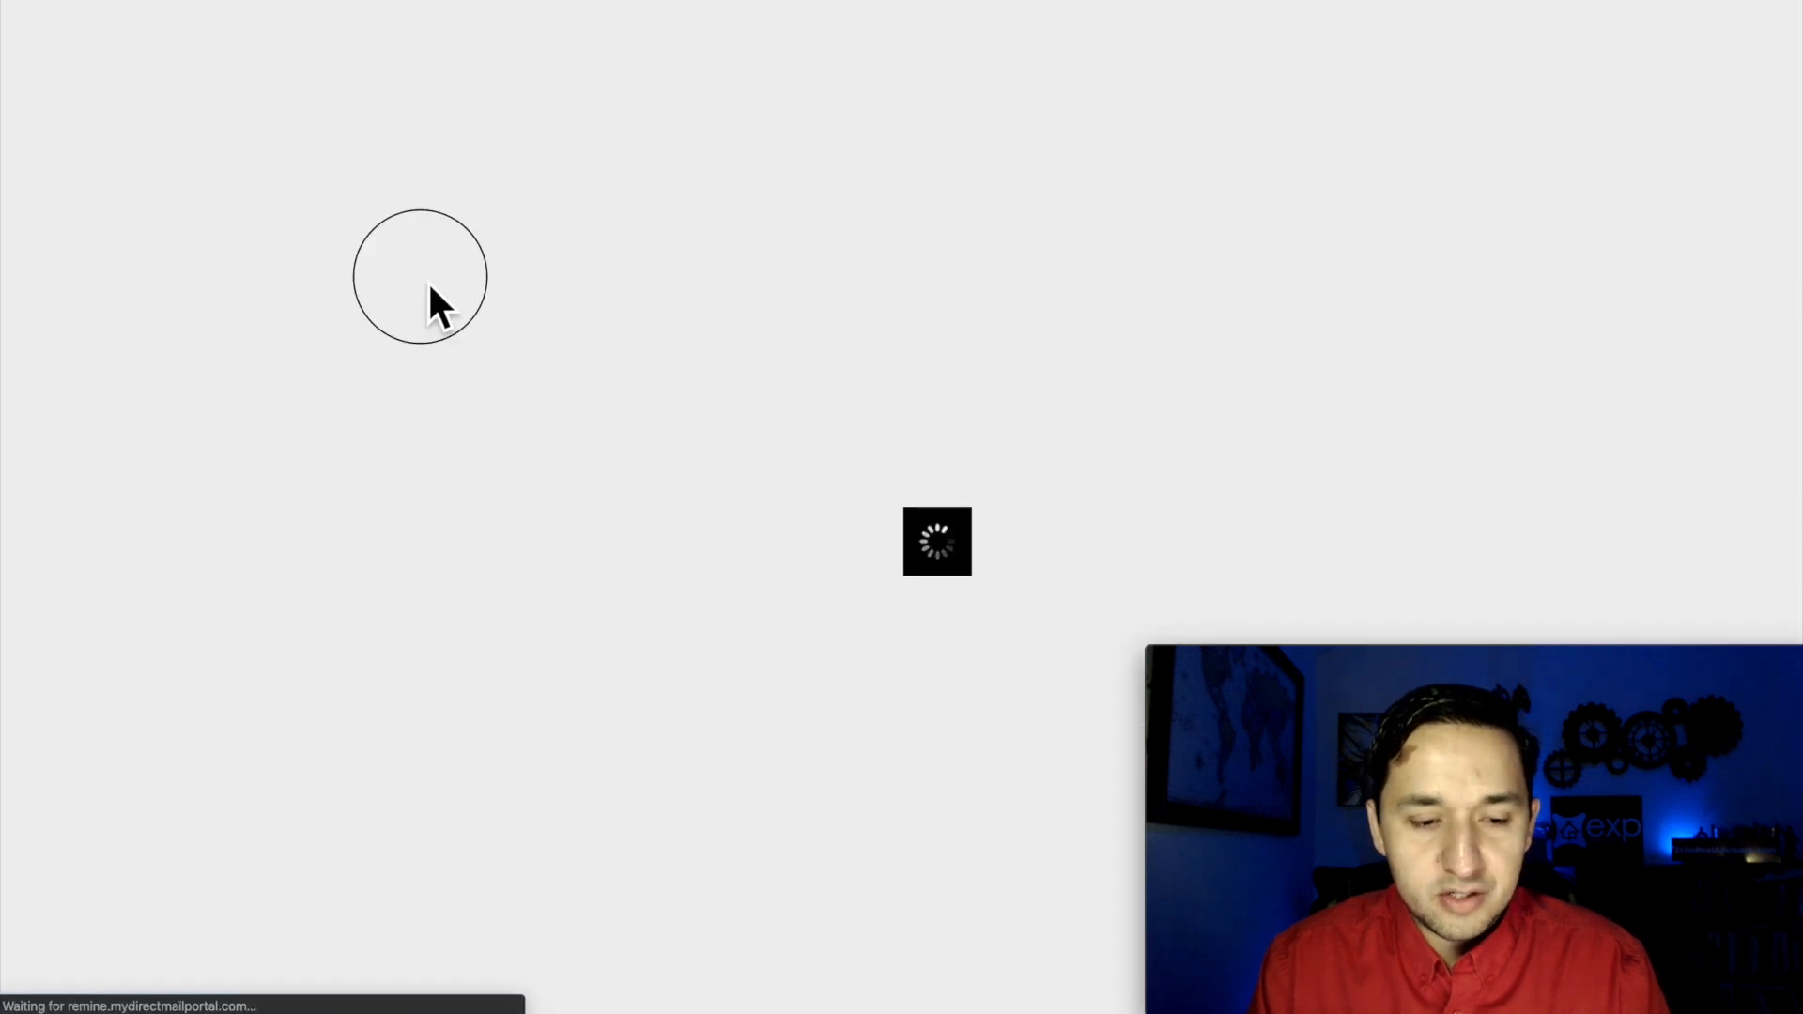
Step: Open the General Farming category of postcard designs
scroll(620, 413, "down", 5)
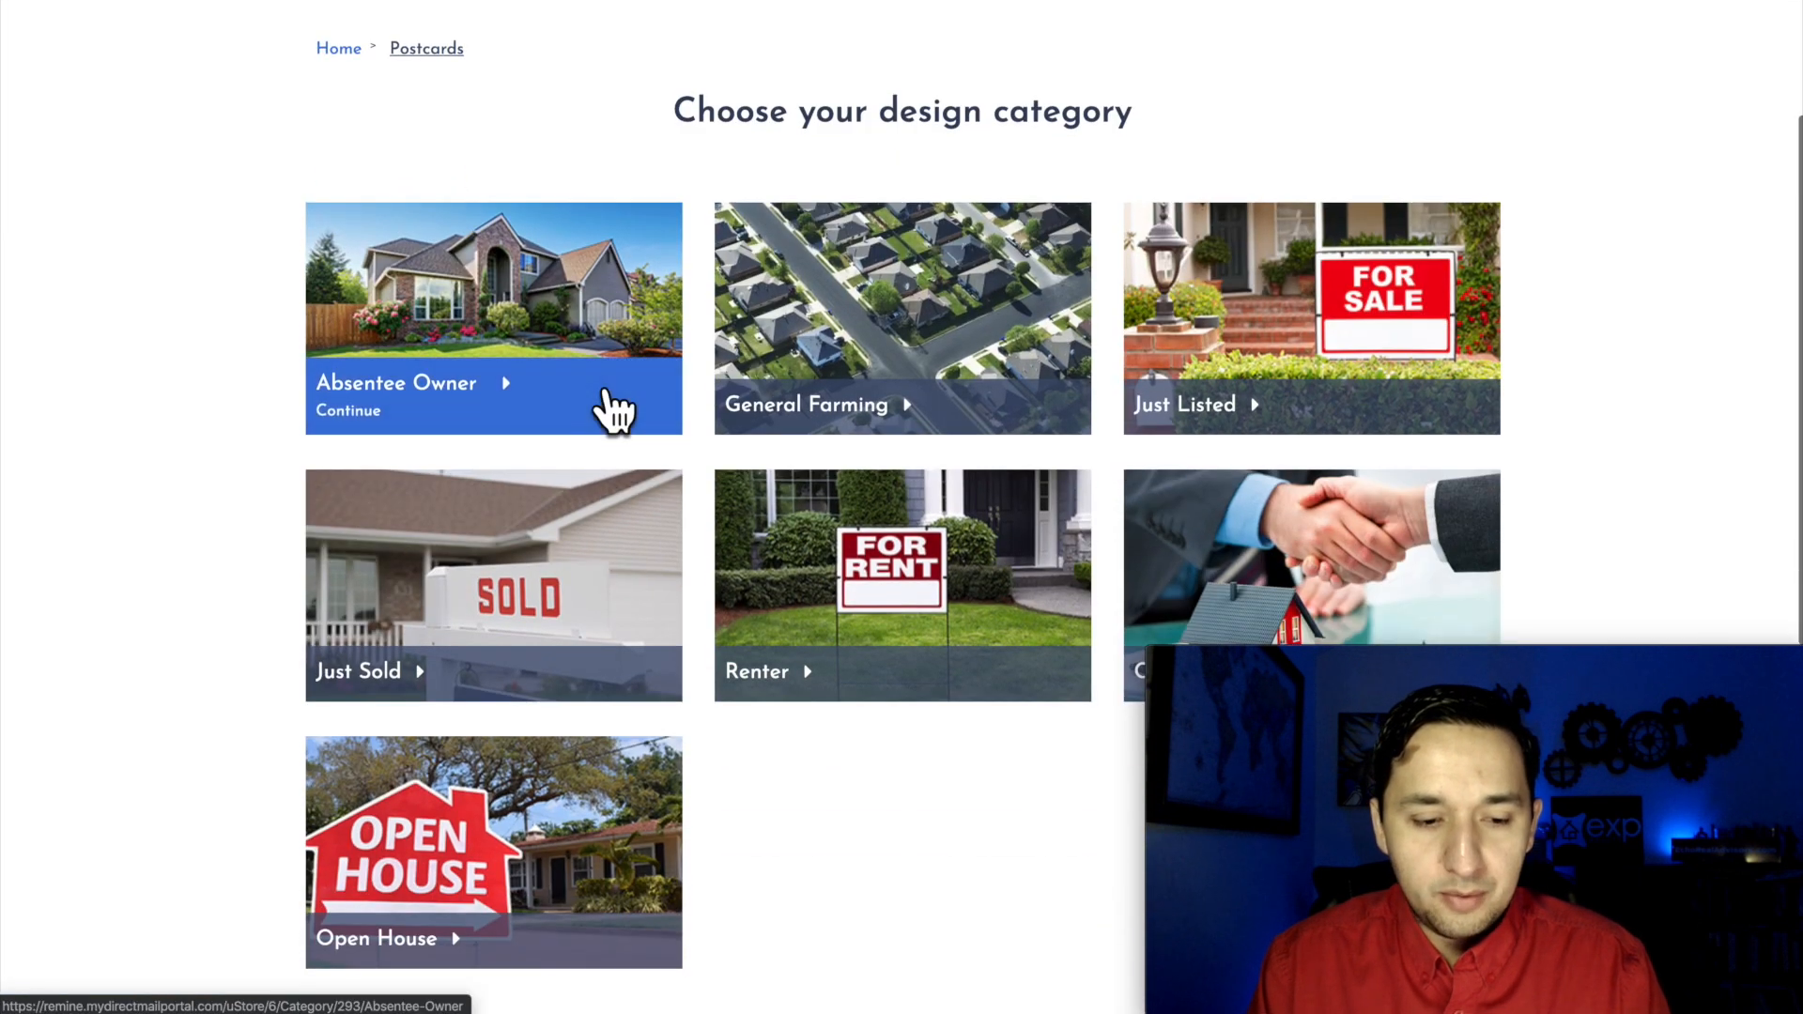
scroll(958, 386, "up", 3)
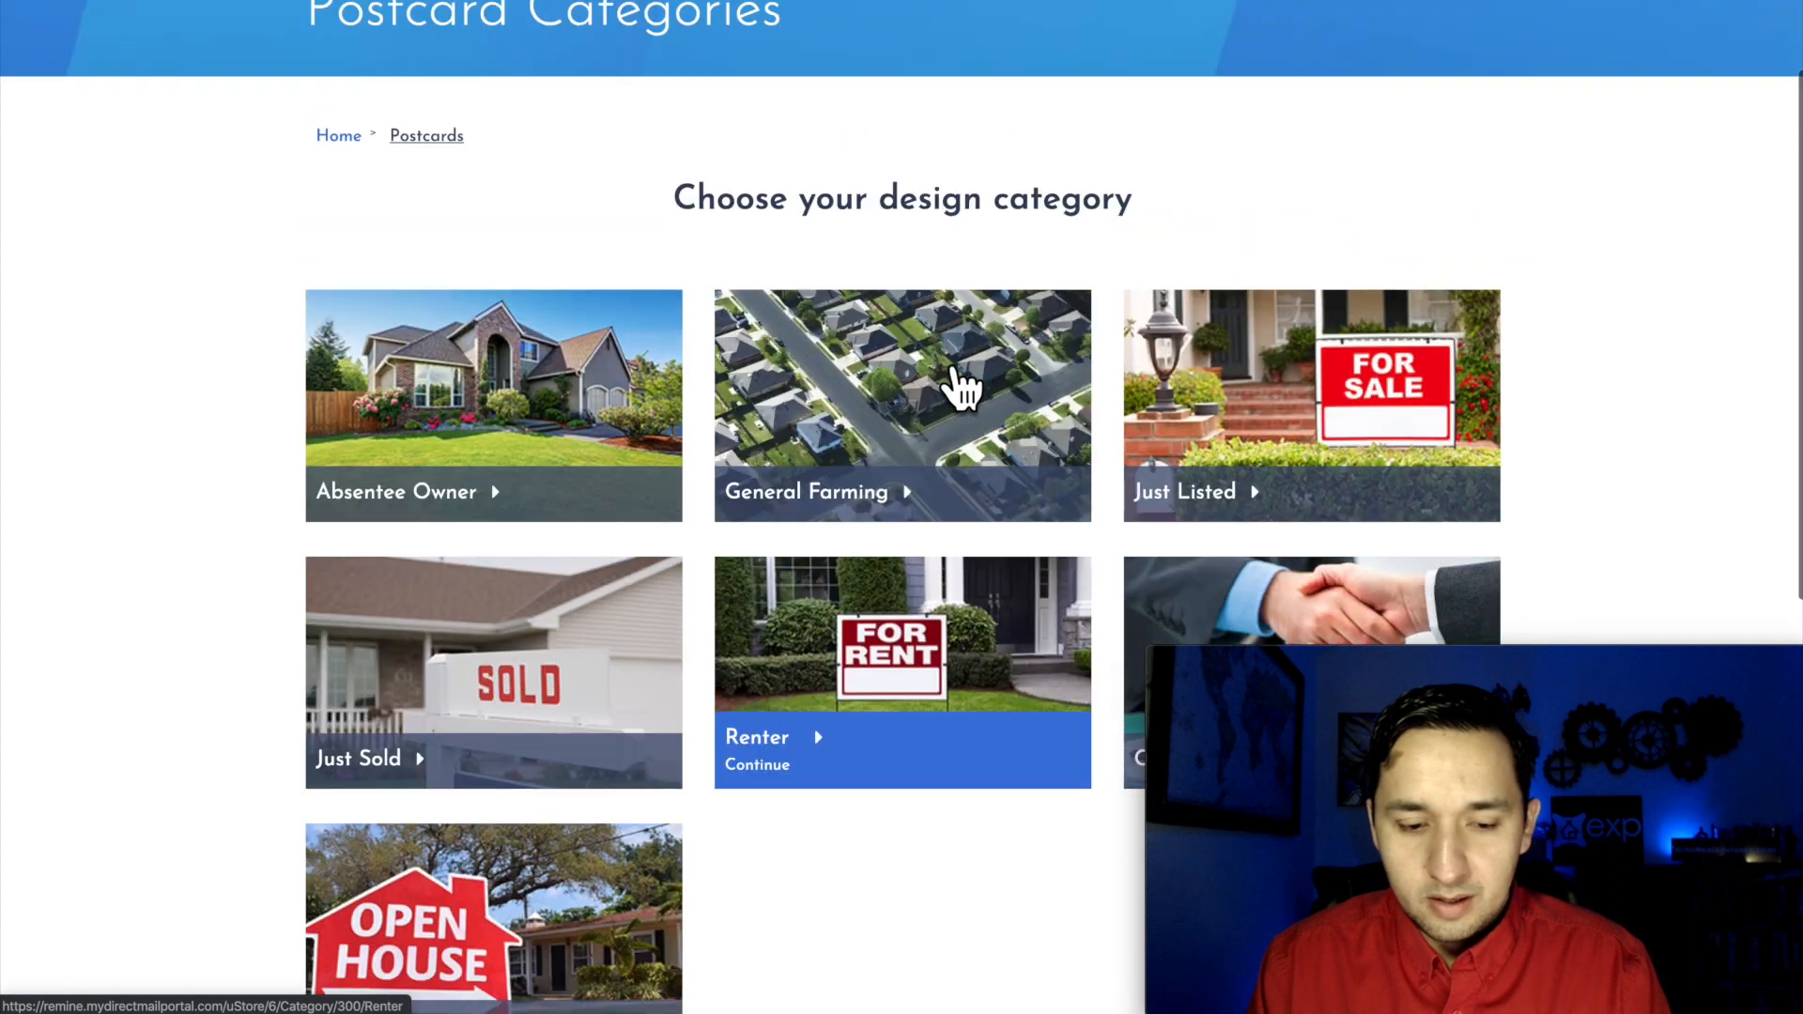
scroll(503, 413, "up", 1)
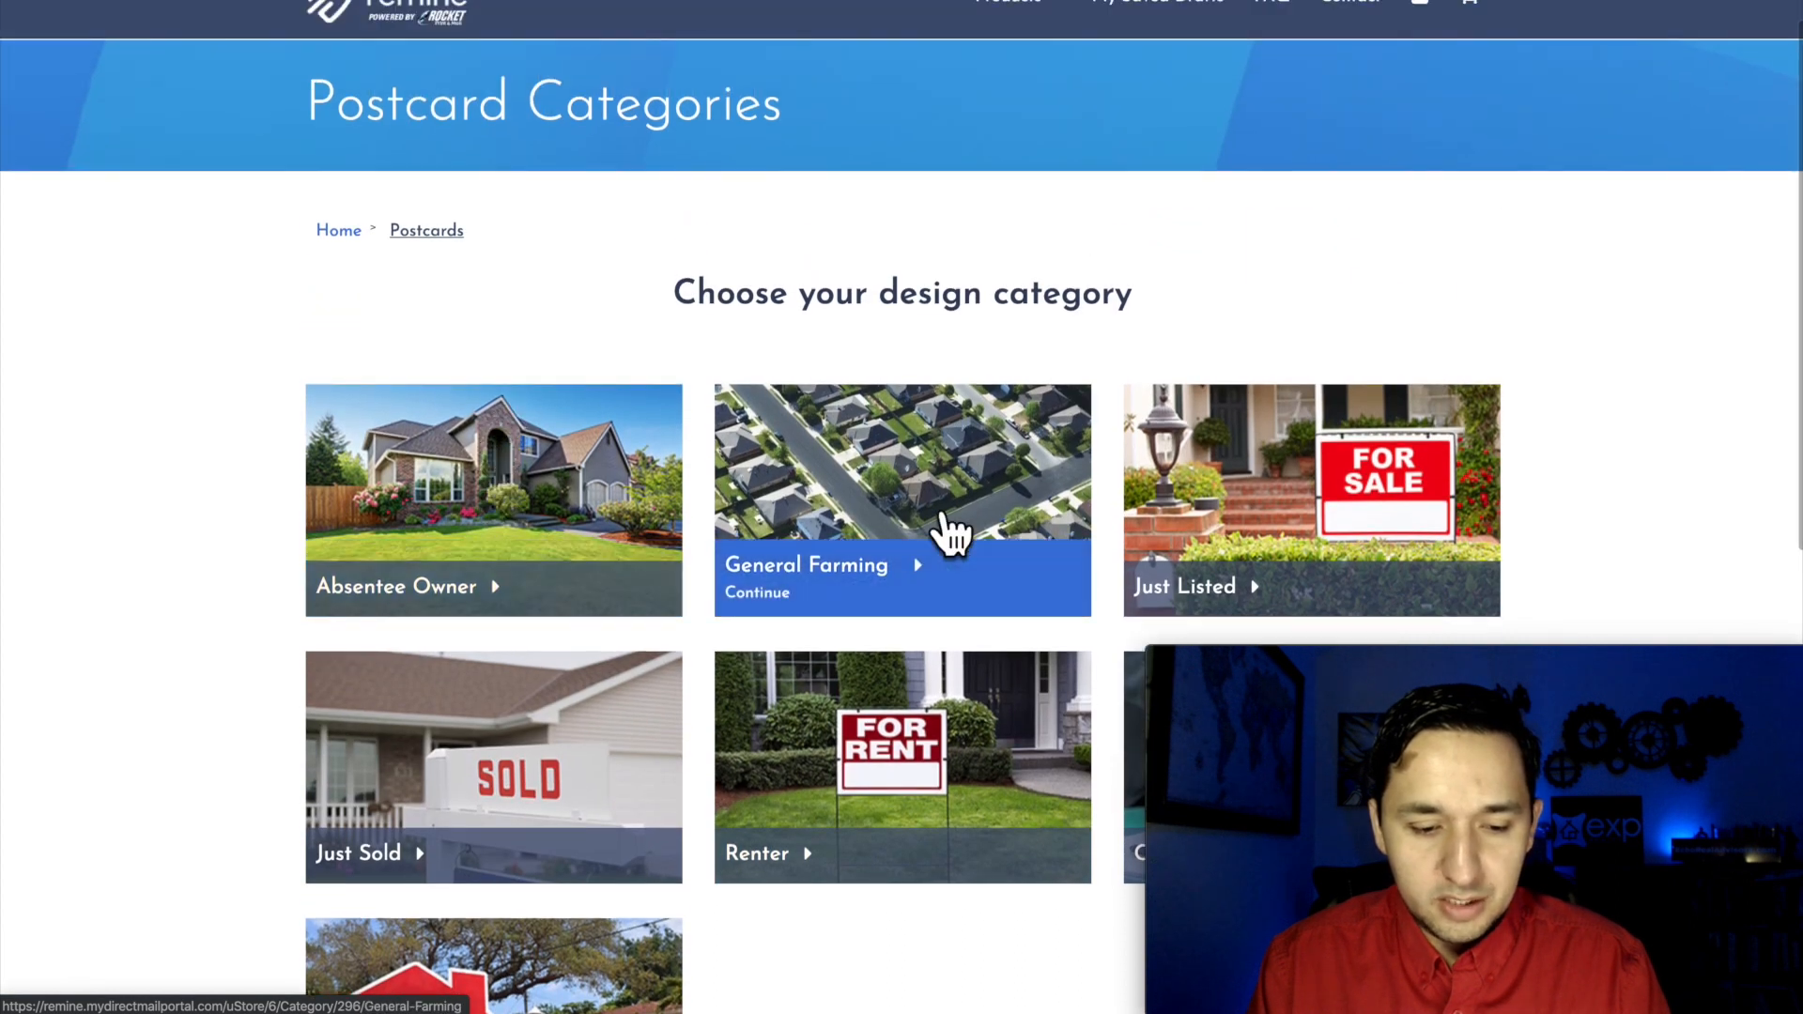
left_click(953, 479)
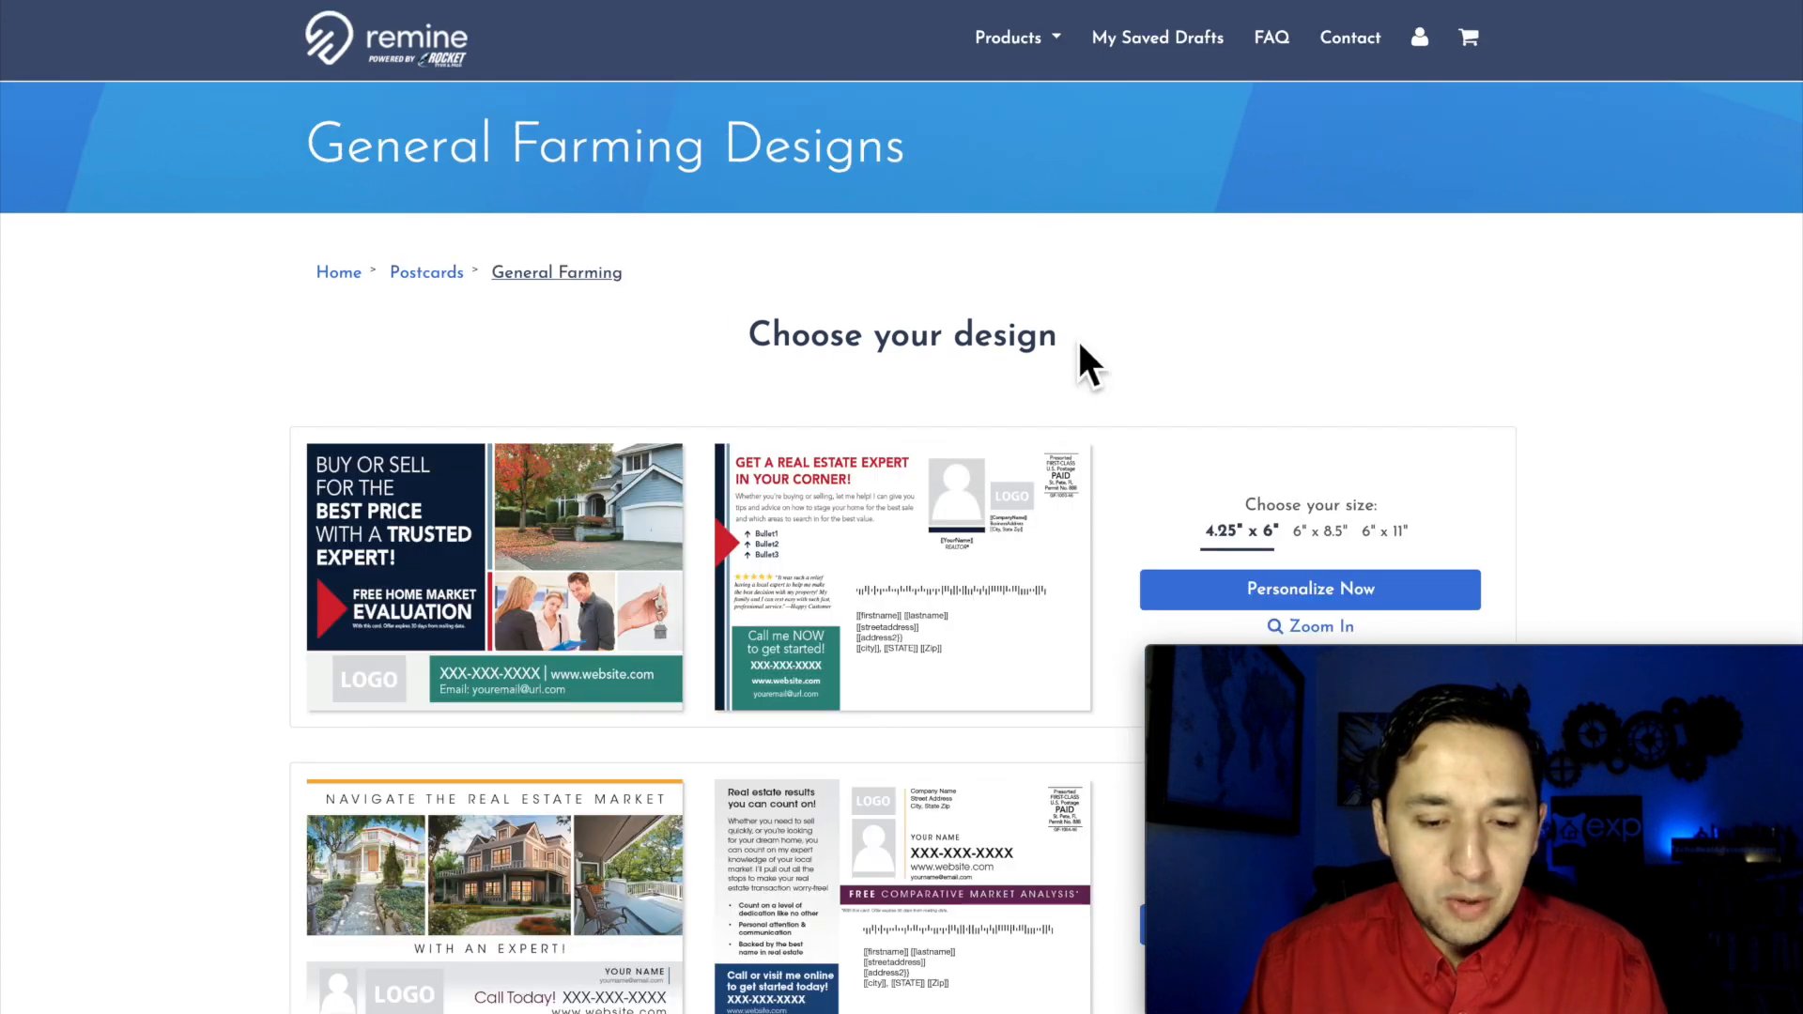
Step: Browse the General Farming postcard designs, comparing the front and back layouts to find one suited to home sellers
scroll(1079, 346, "down", 3)
scroll(476, 241, "down", 7)
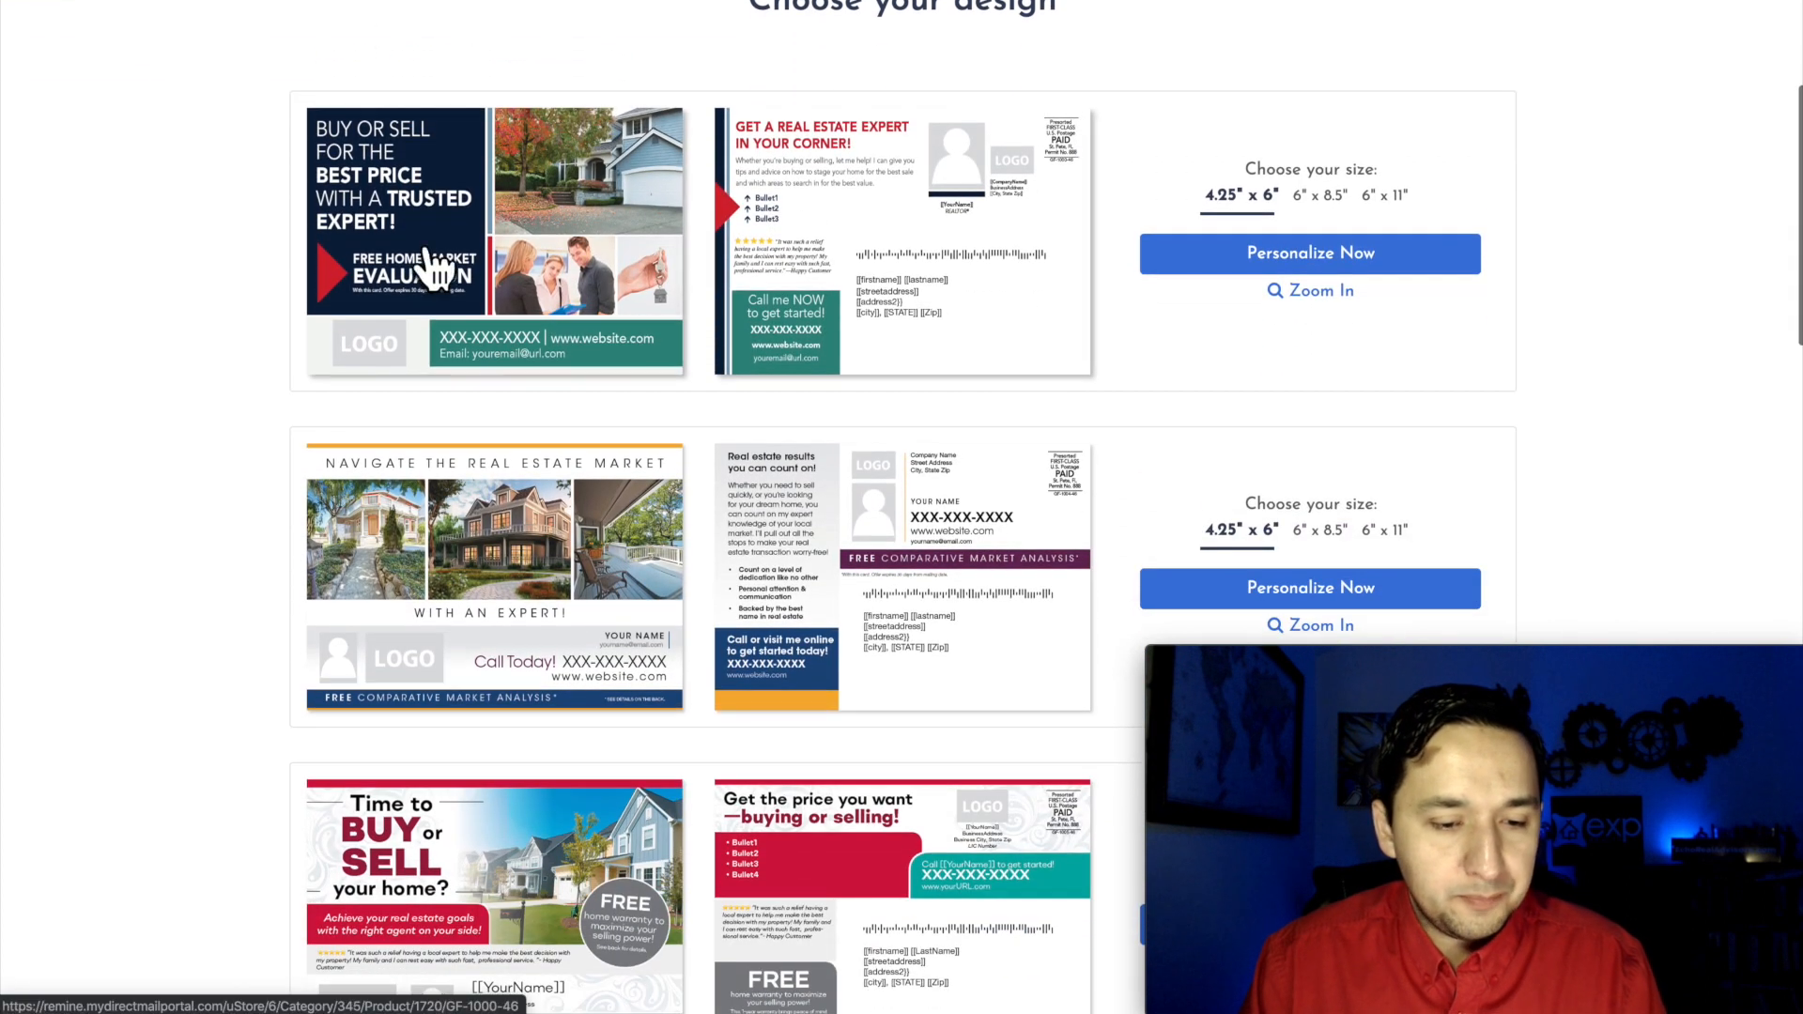
scroll(540, 605, "down", 7)
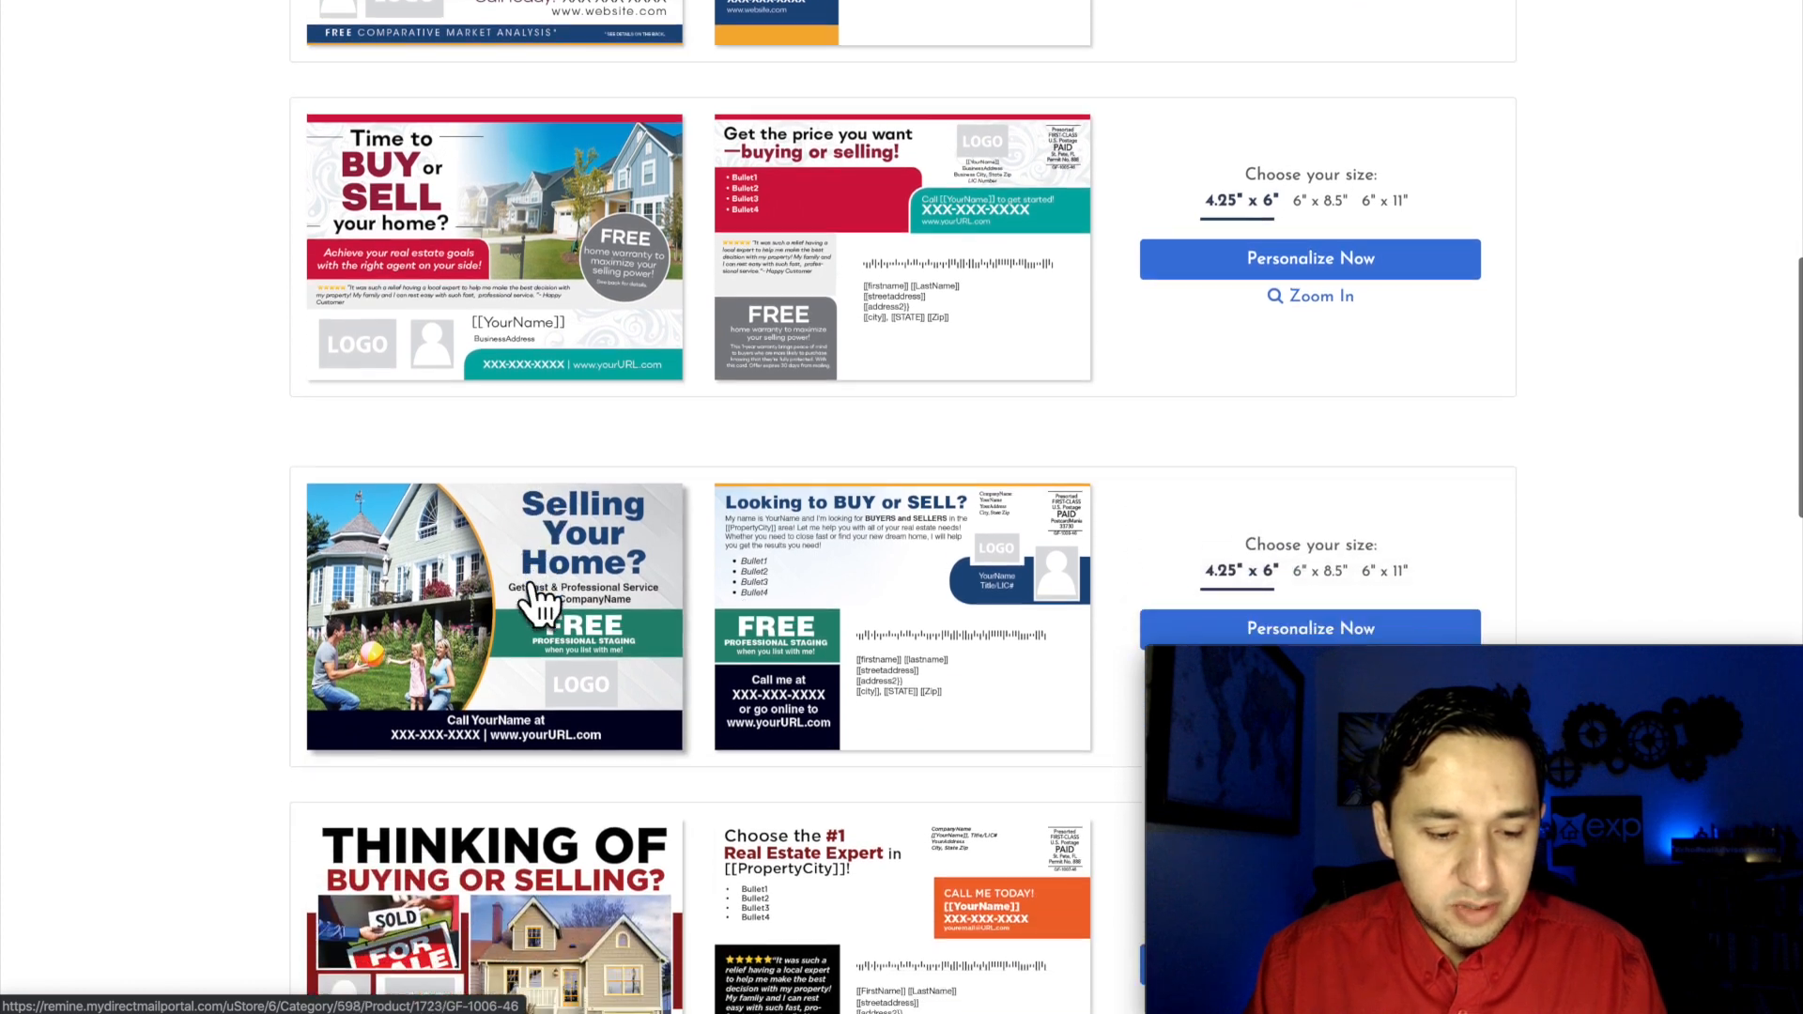
scroll(540, 606, "down", 8)
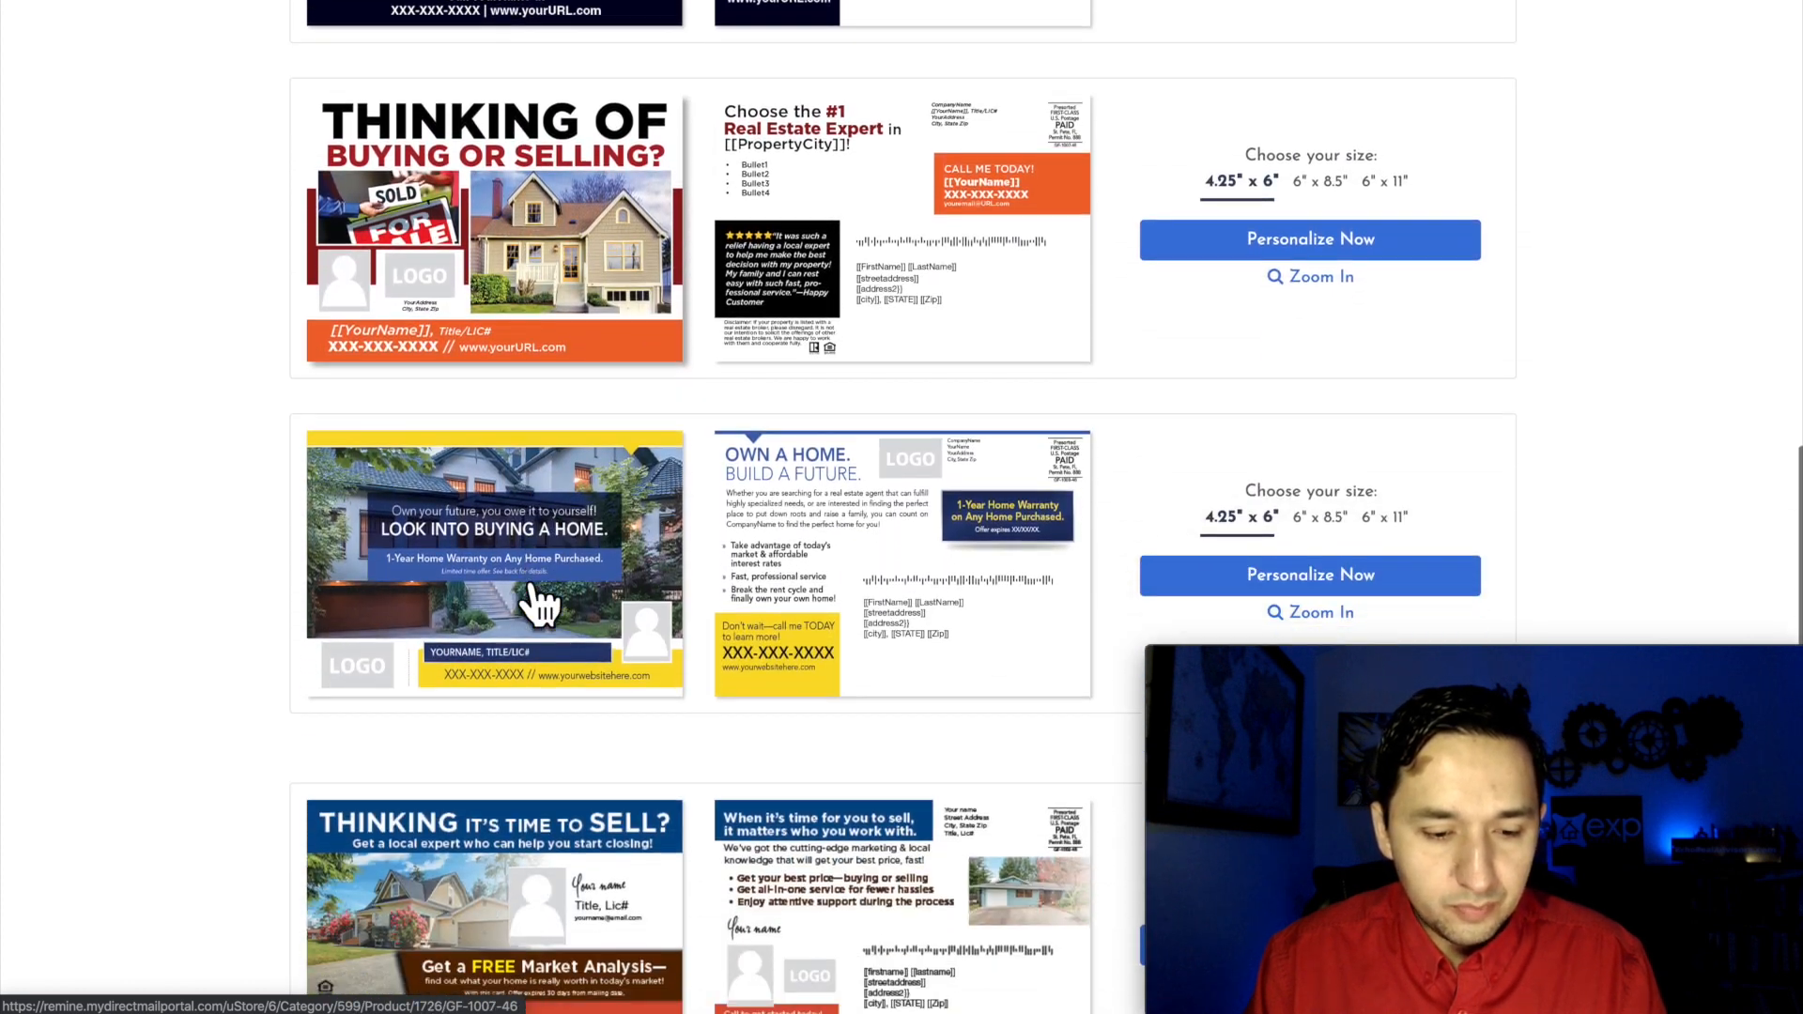
scroll(540, 606, "down", 3)
scroll(541, 604, "up", 4)
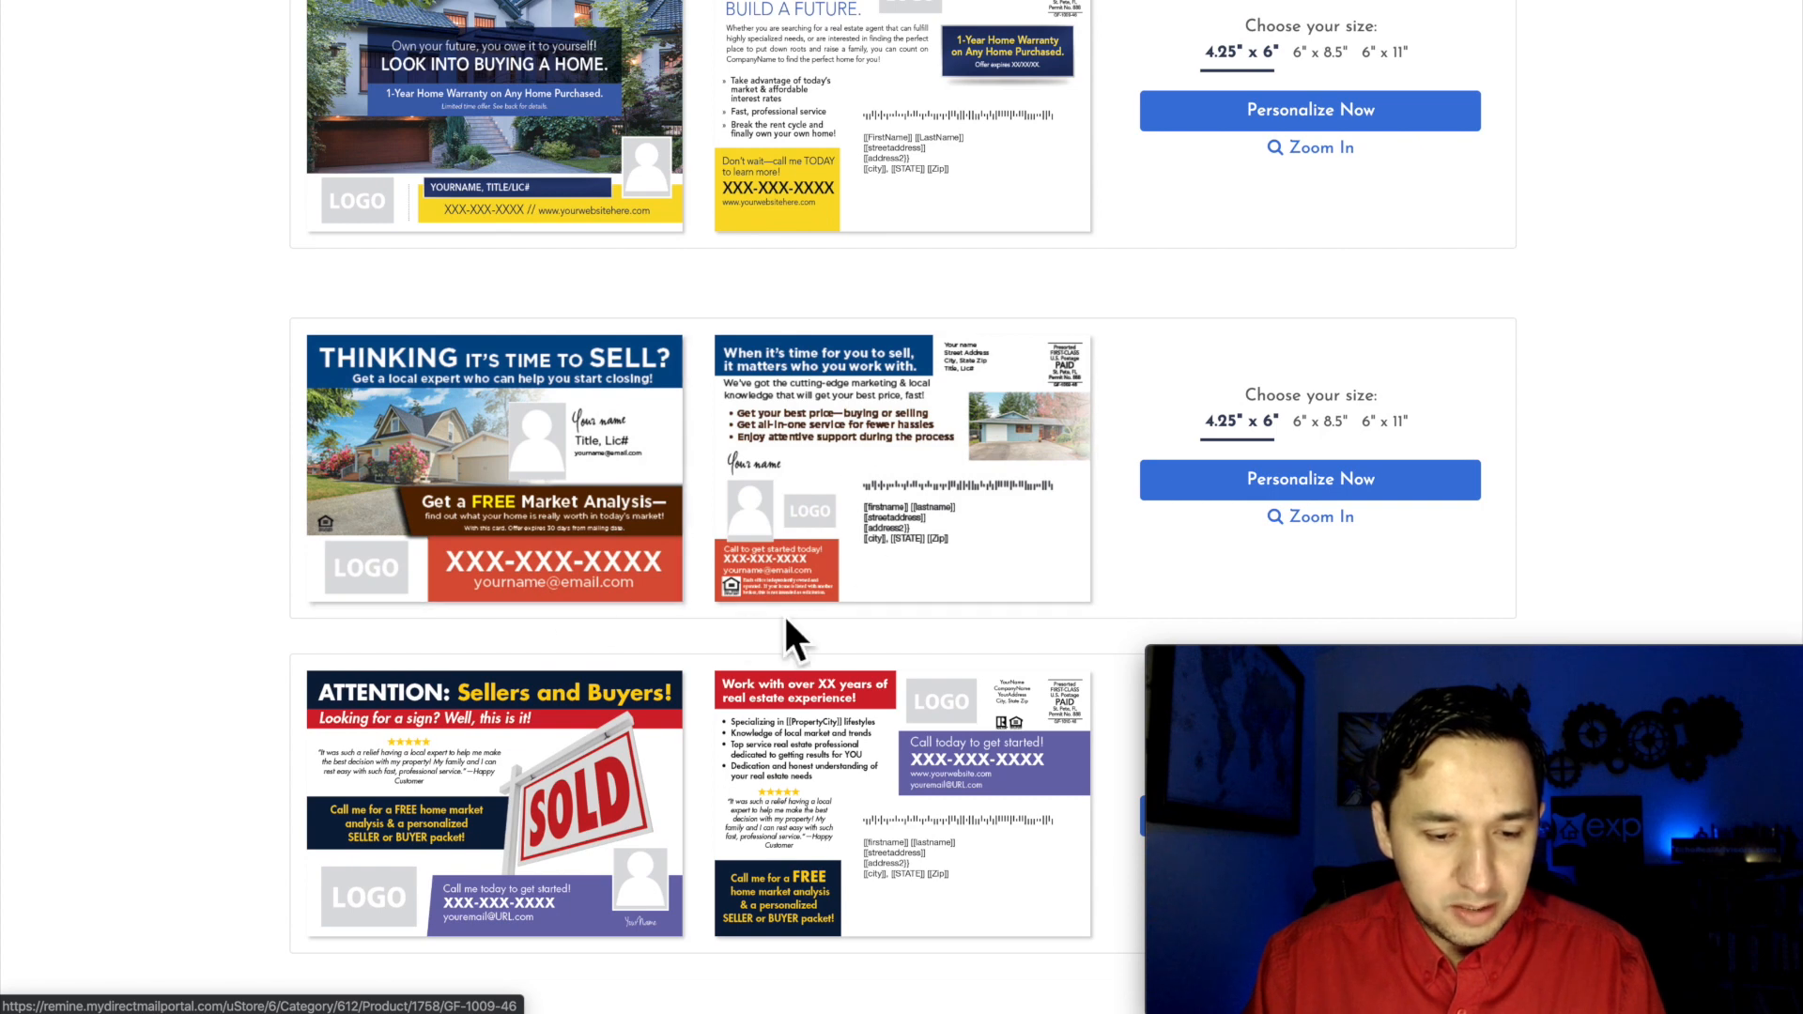
scroll(787, 622, "up", 8)
scroll(784, 635, "up", 14)
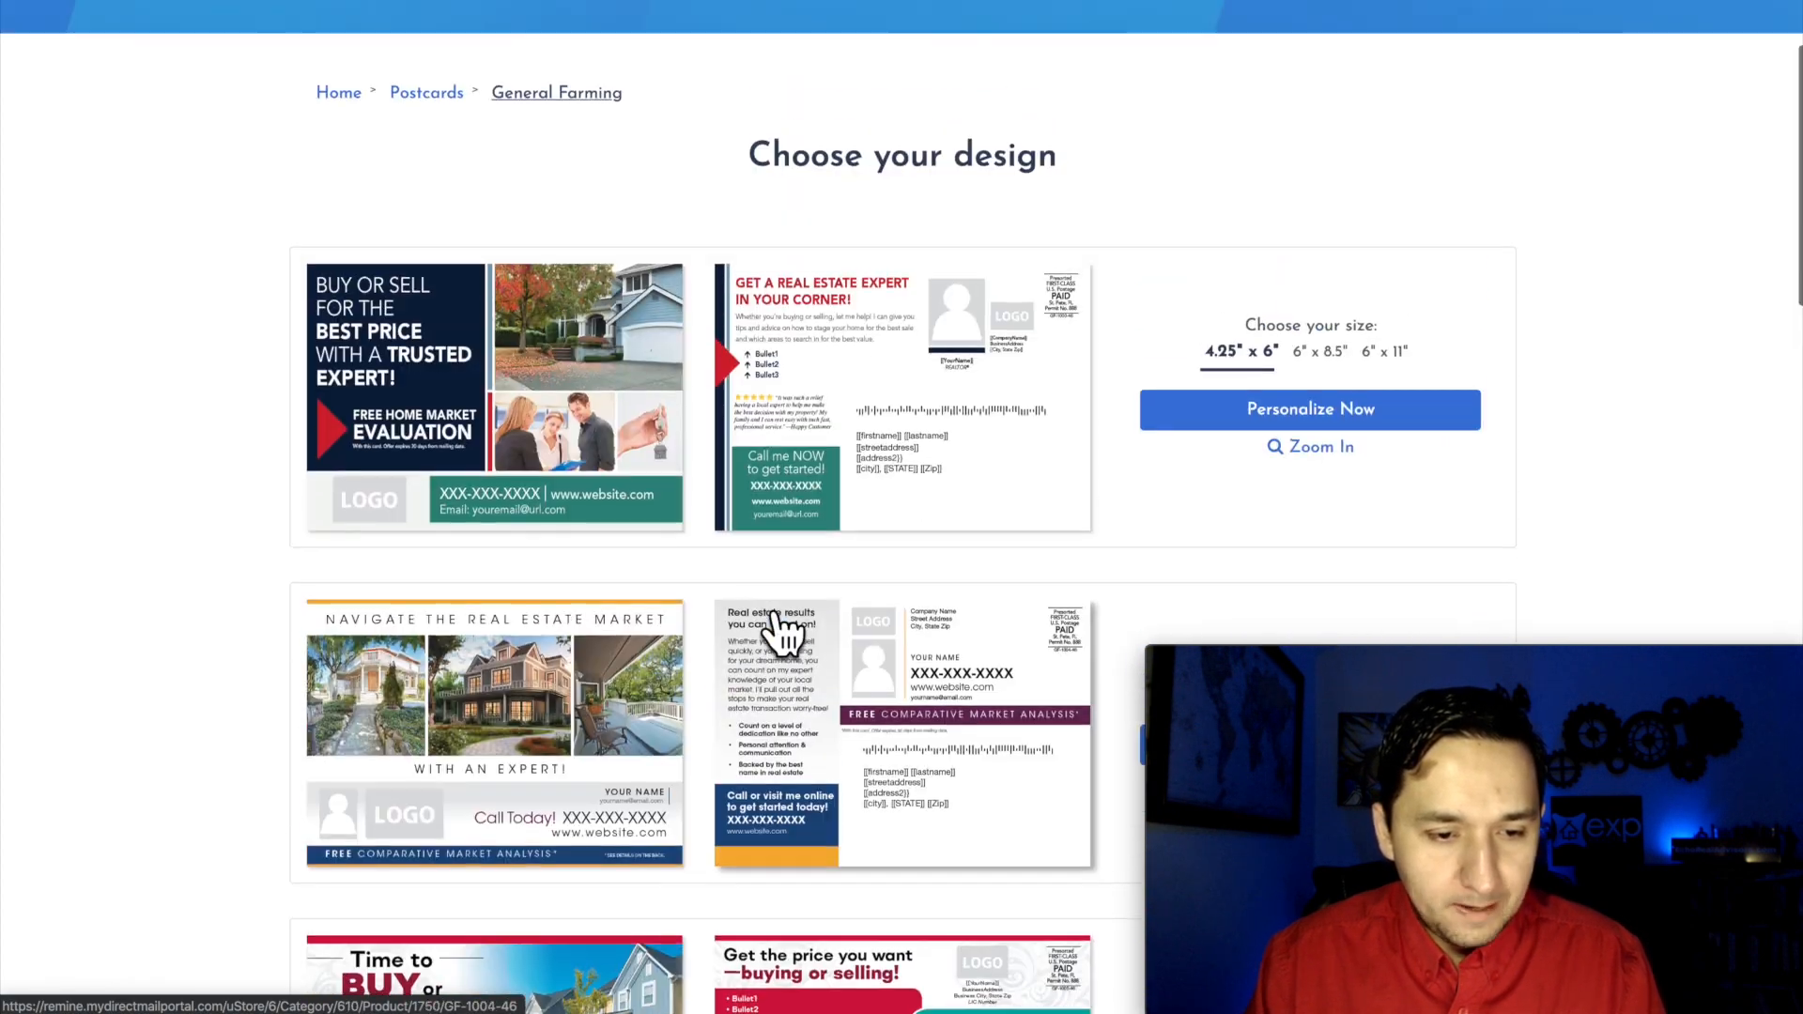
scroll(591, 547, "down", 6)
scroll(589, 542, "down", 1)
scroll(589, 545, "down", 3)
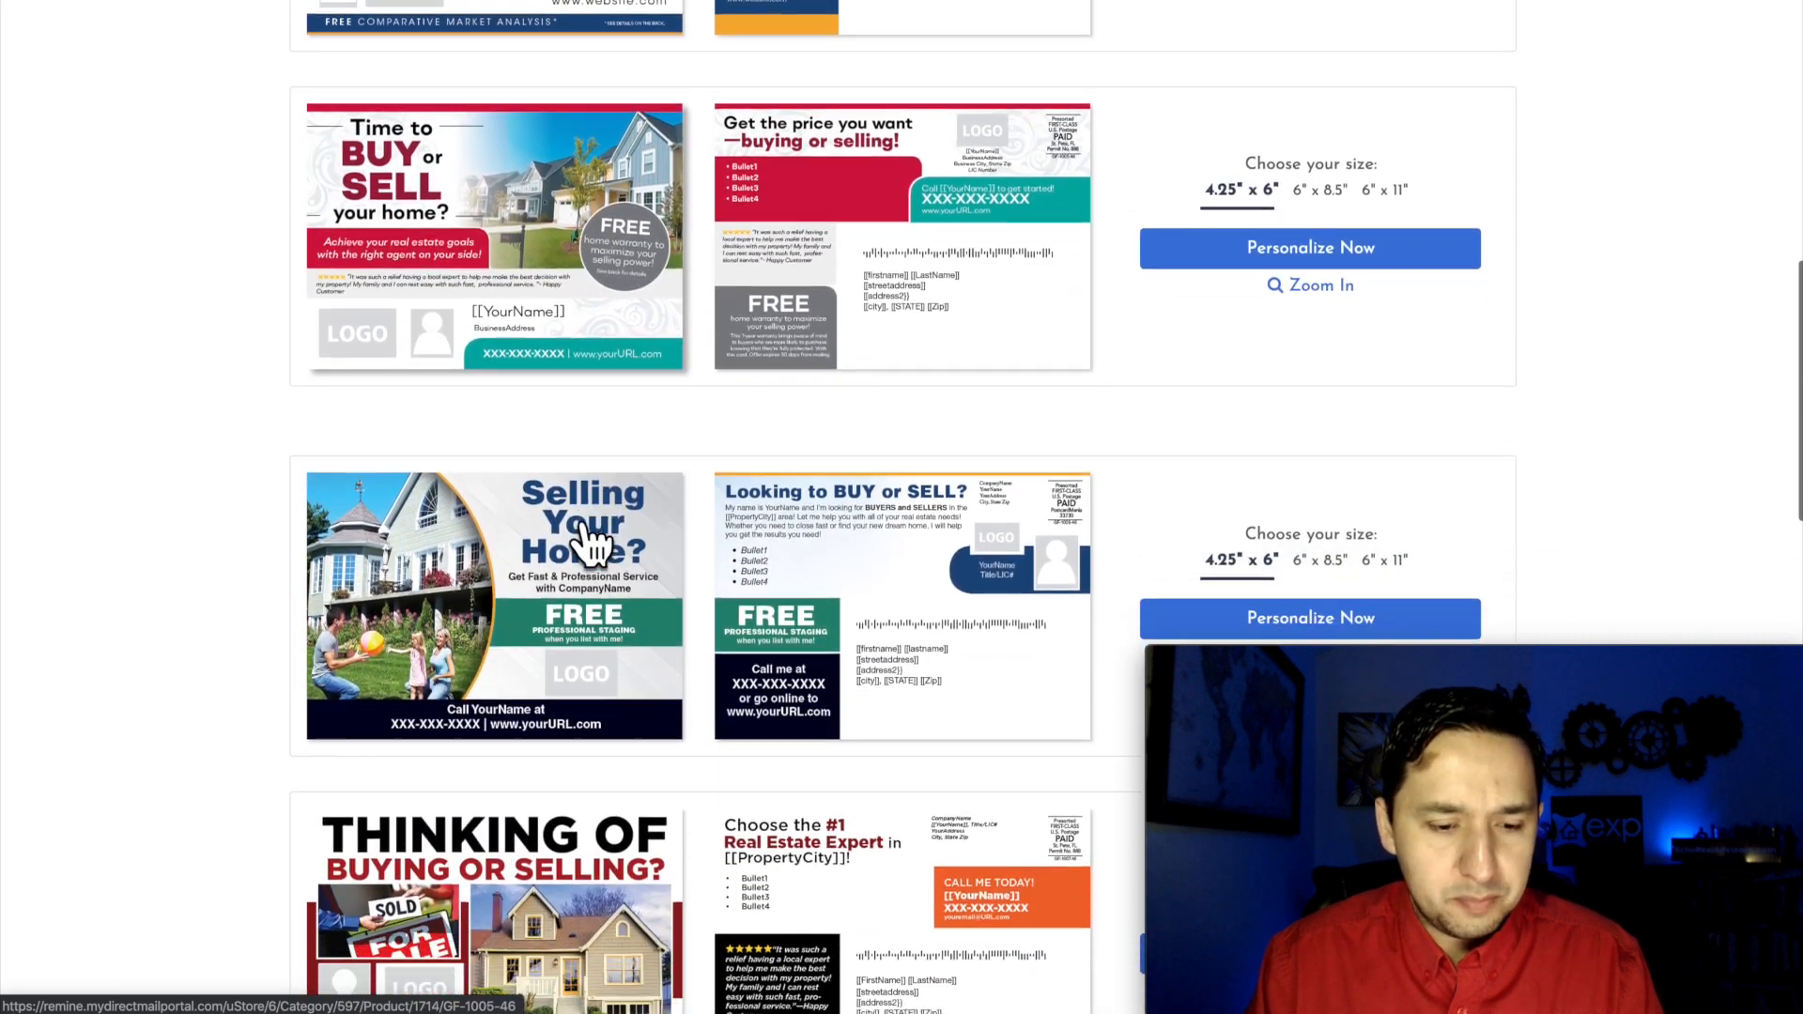
scroll(590, 543, "down", 1)
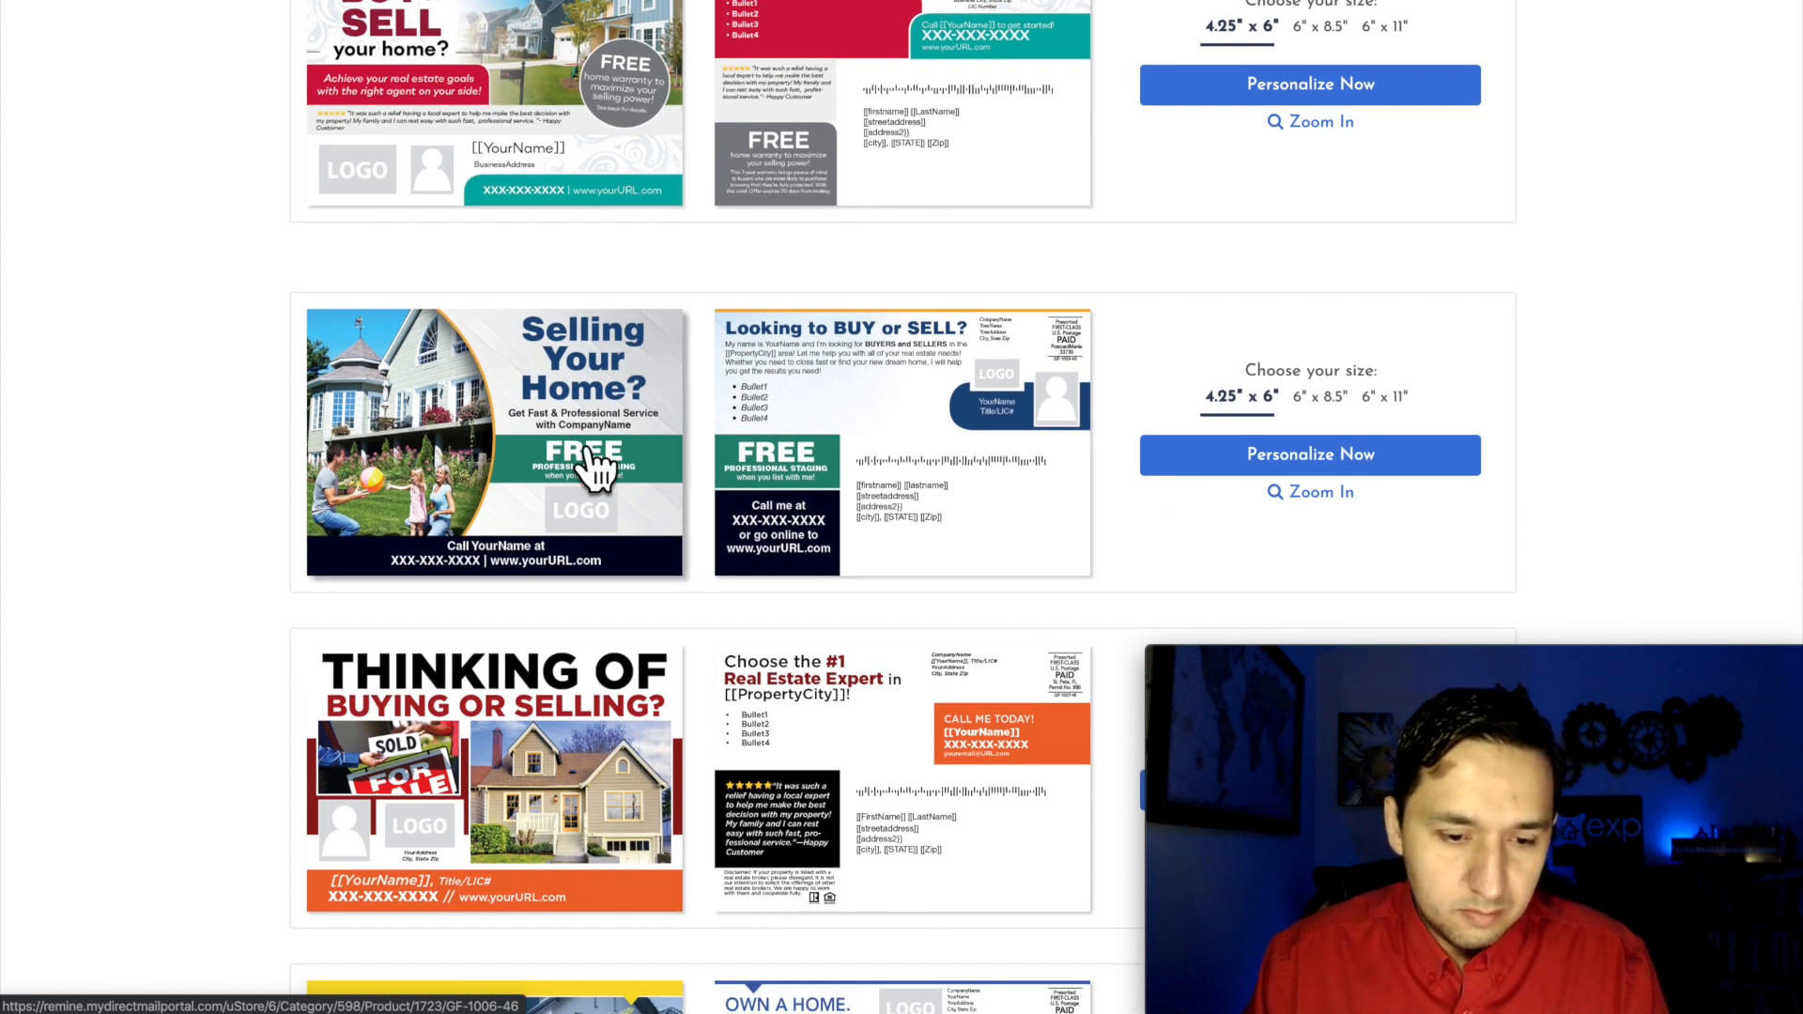
scroll(595, 465, "down", 2)
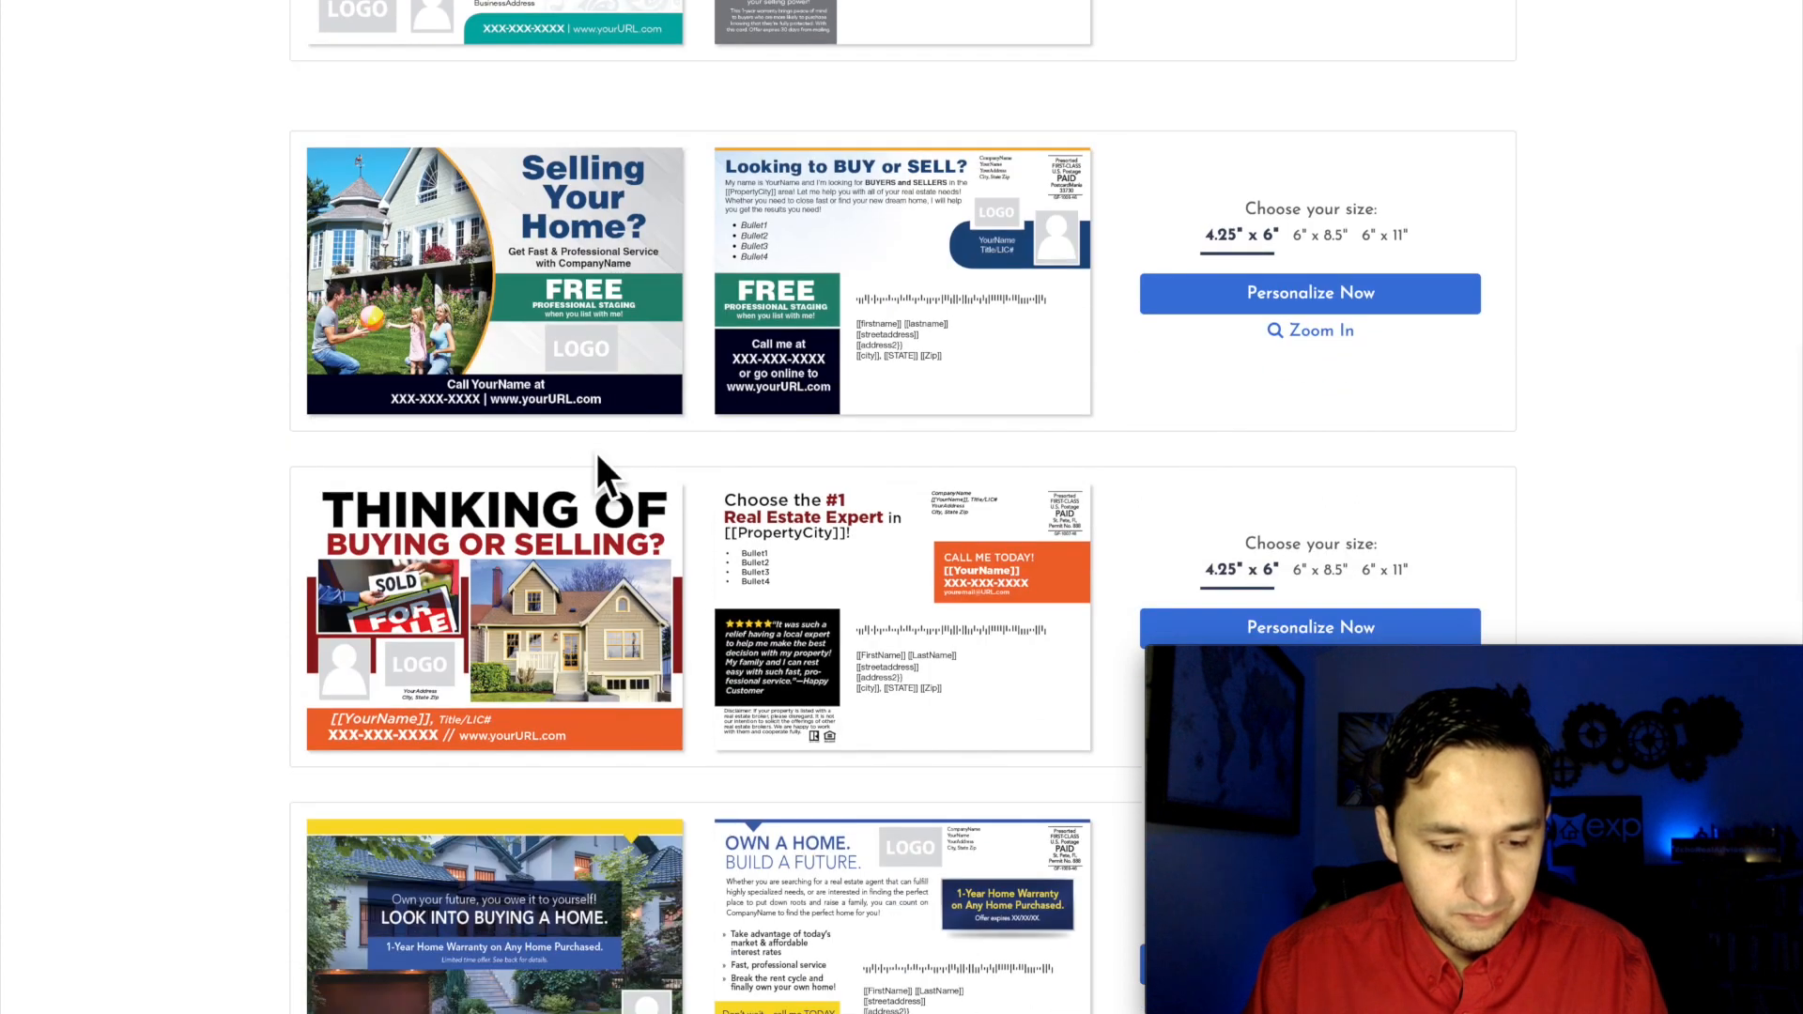
scroll(594, 465, "down", 2)
scroll(594, 658, "down", 6)
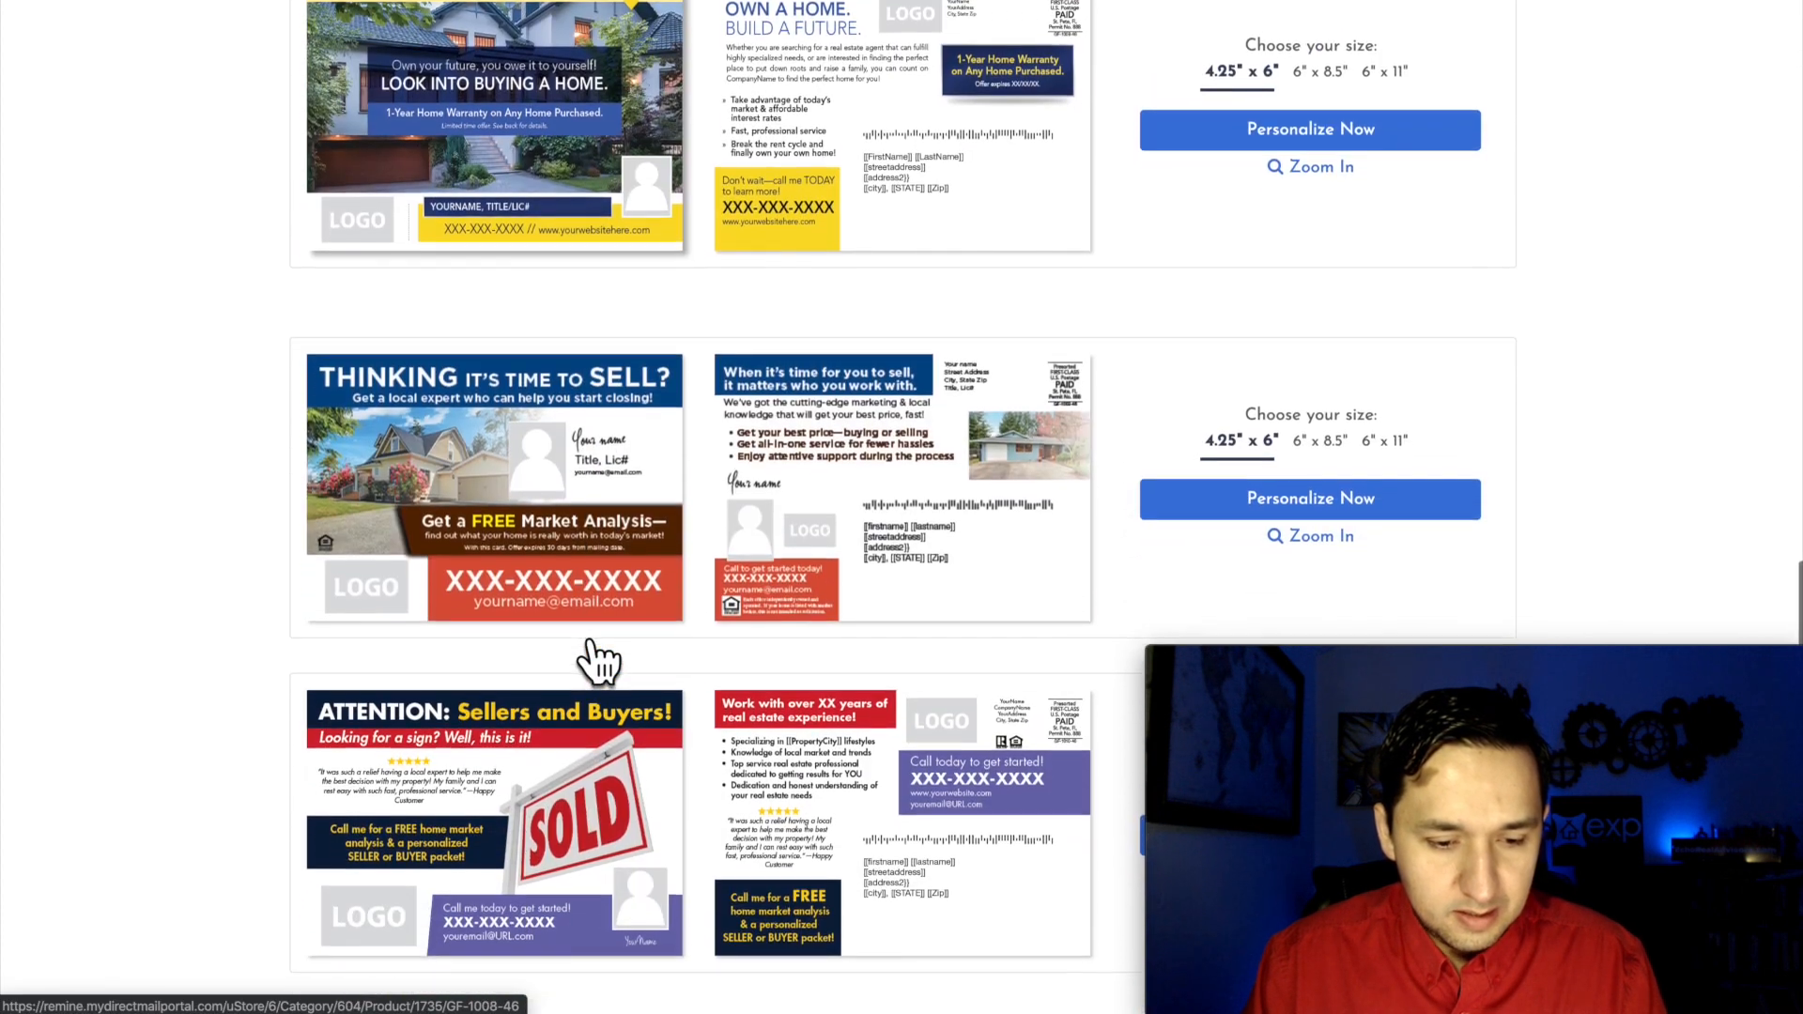
scroll(594, 658, "up", 5)
scroll(540, 287, "up", 1)
scroll(540, 286, "down", 1)
scroll(540, 286, "up", 11)
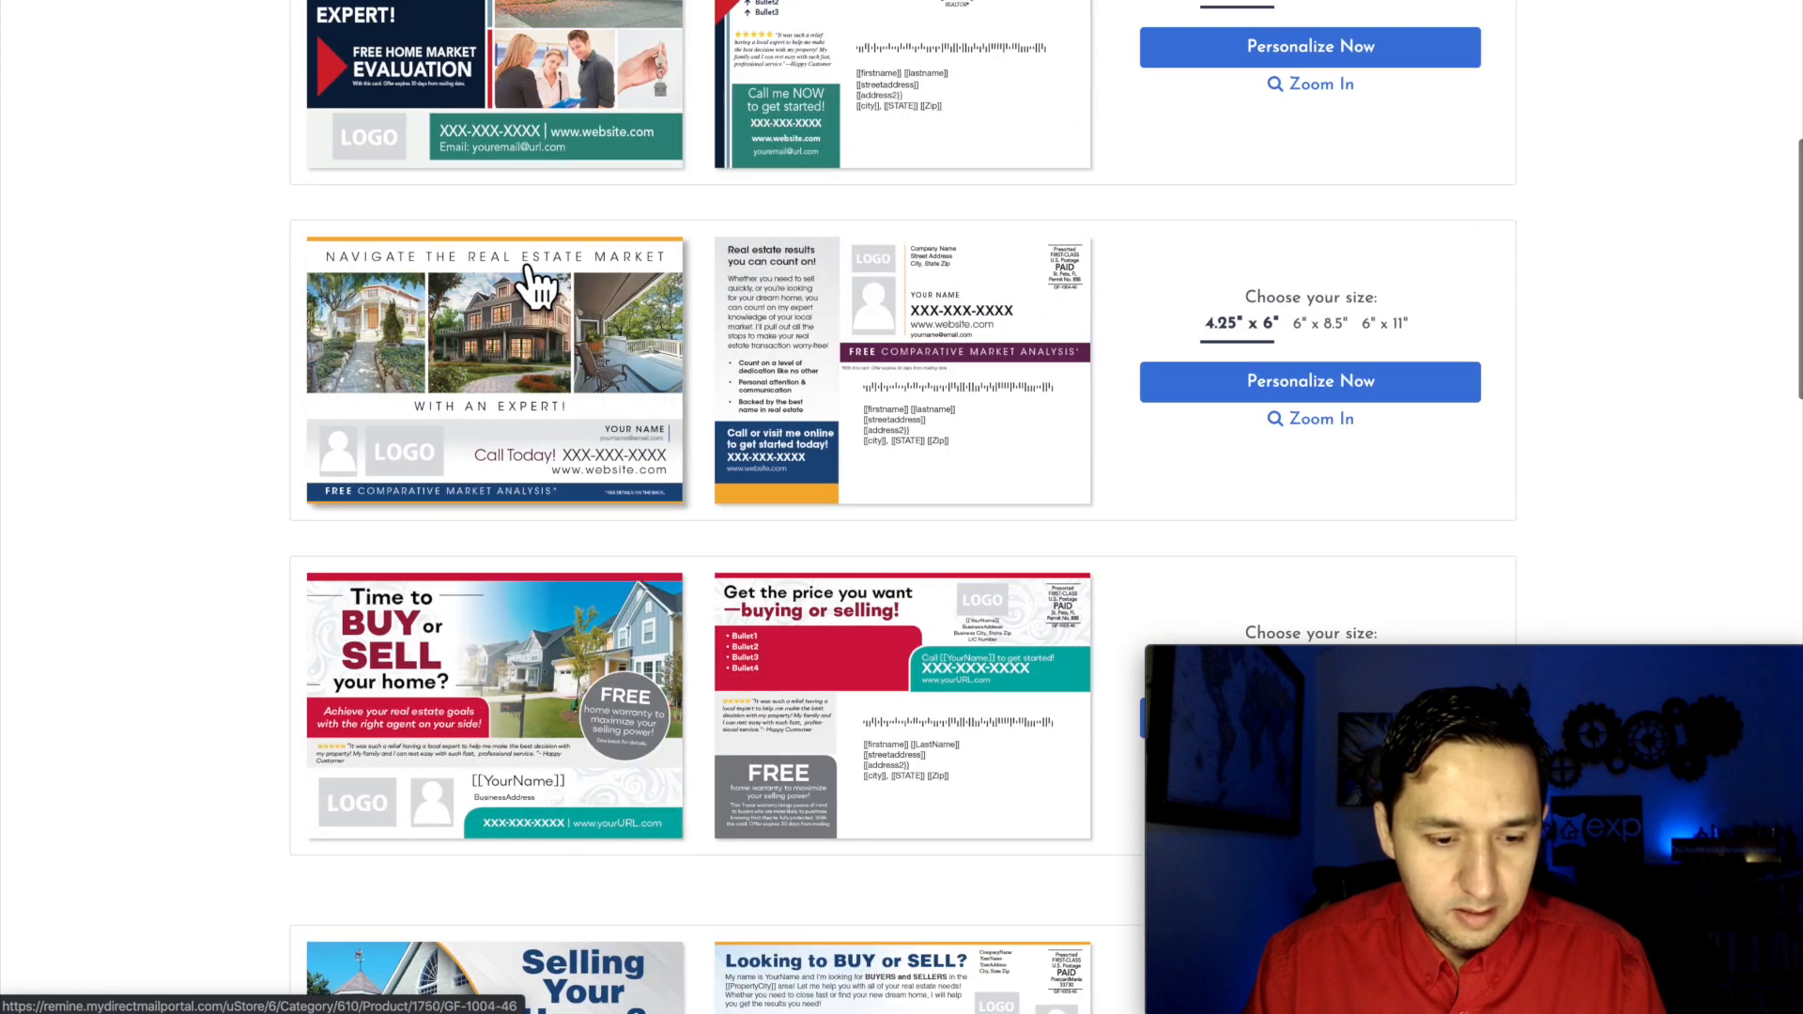
scroll(540, 287, "up", 5)
scroll(540, 286, "down", 12)
scroll(535, 282, "down", 1)
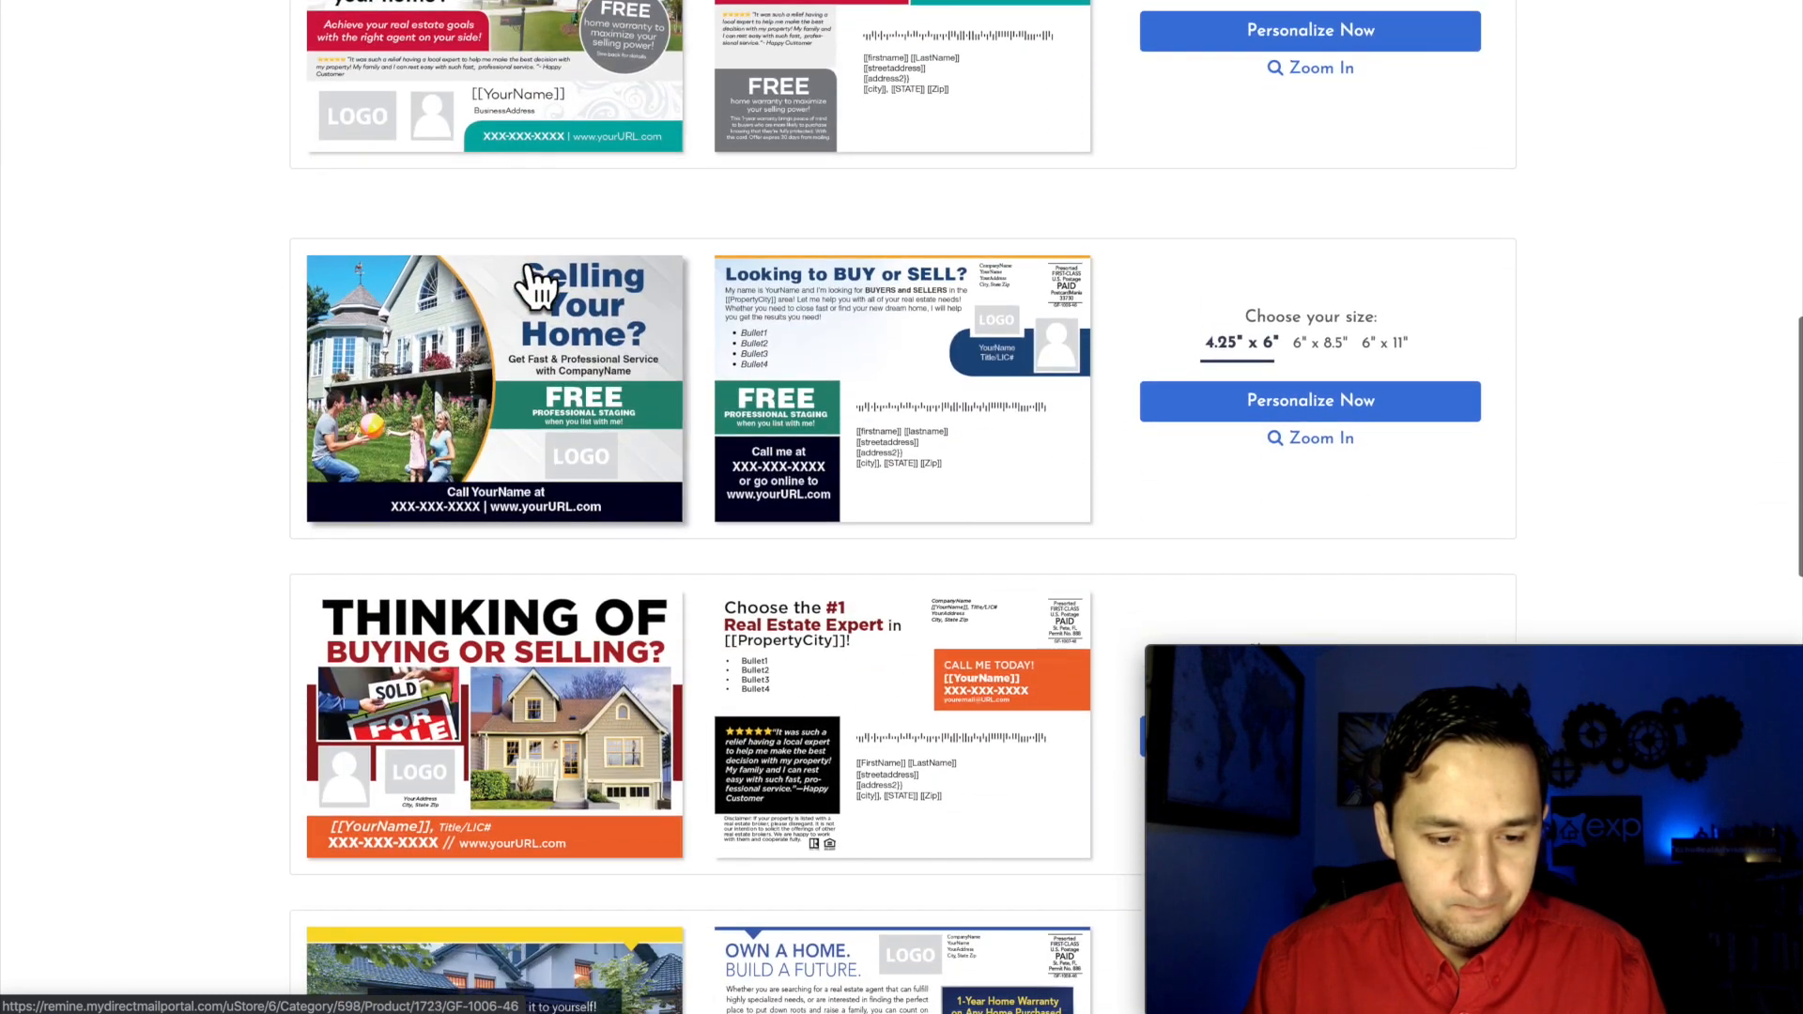
Step: Start personalizing the 4.25"x6" "Selling Your Home?" postcard and set it to go to the Property Address
left_click(1358, 406)
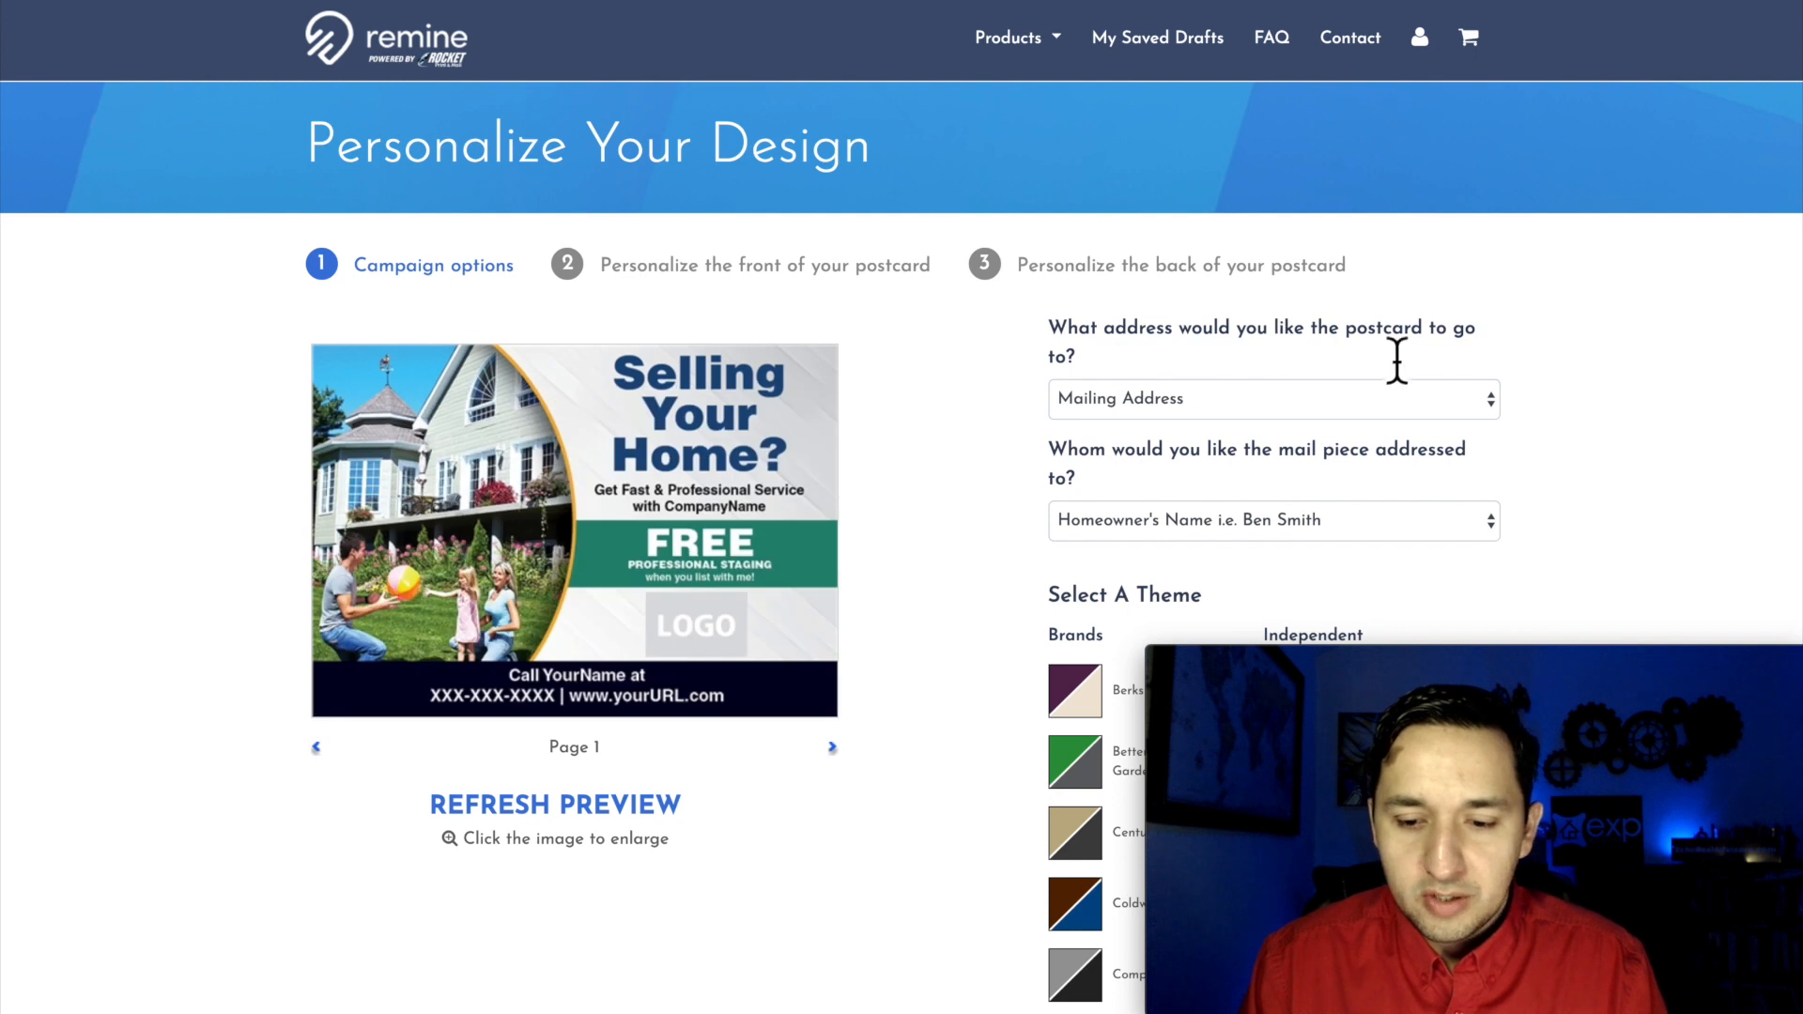
left_click(1310, 402)
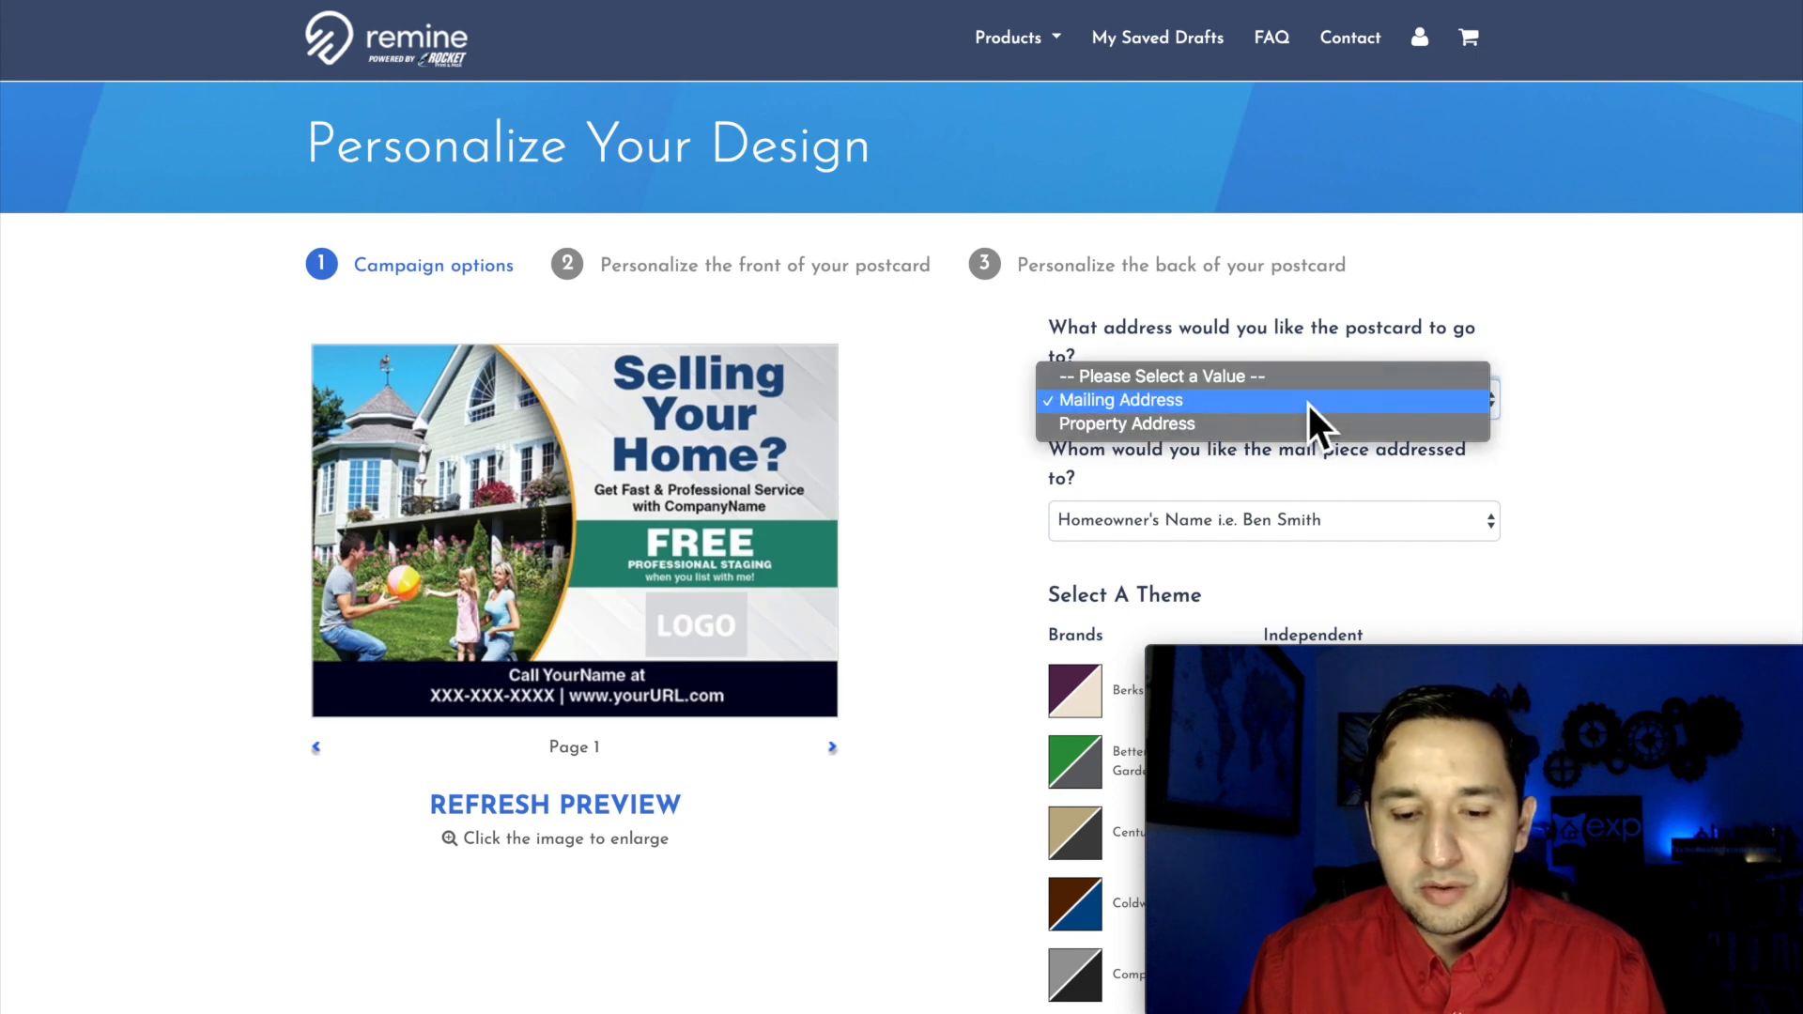
left_click(1238, 428)
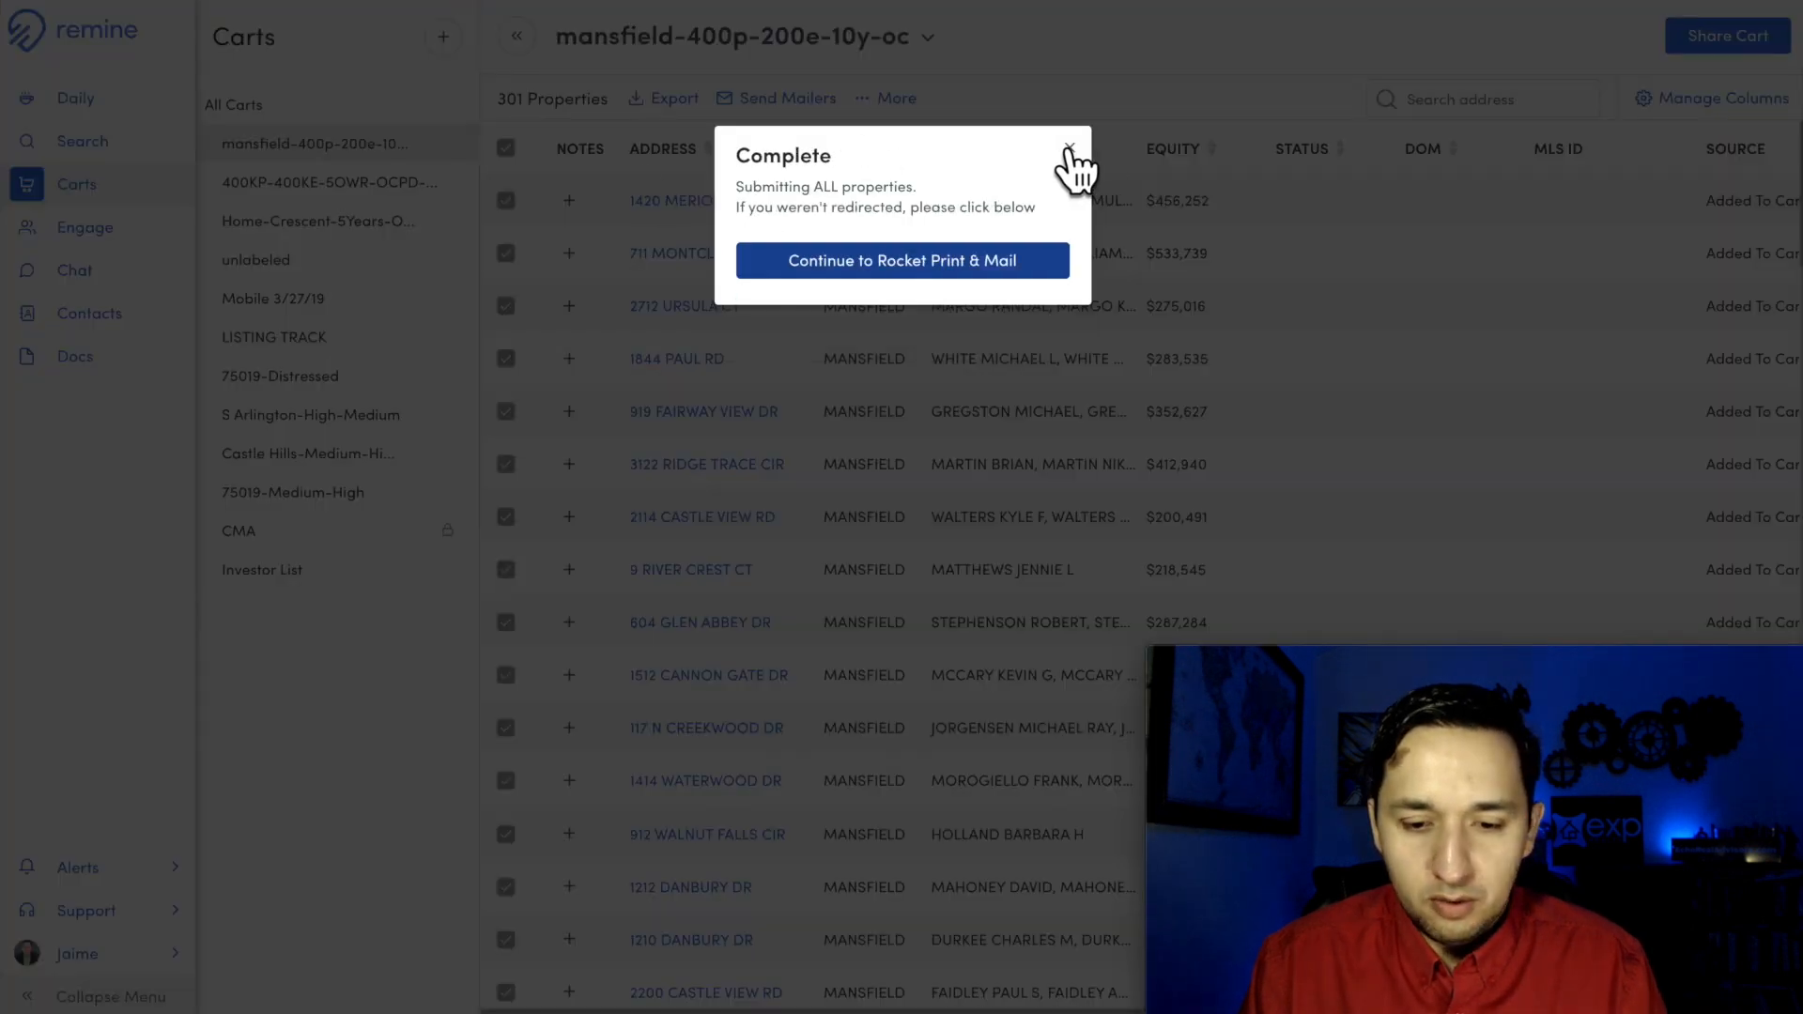
Step: Dismiss the mailer submission dialog on the Remine cart page, and keep Property Address as the postcard's destination
left_click(1070, 150)
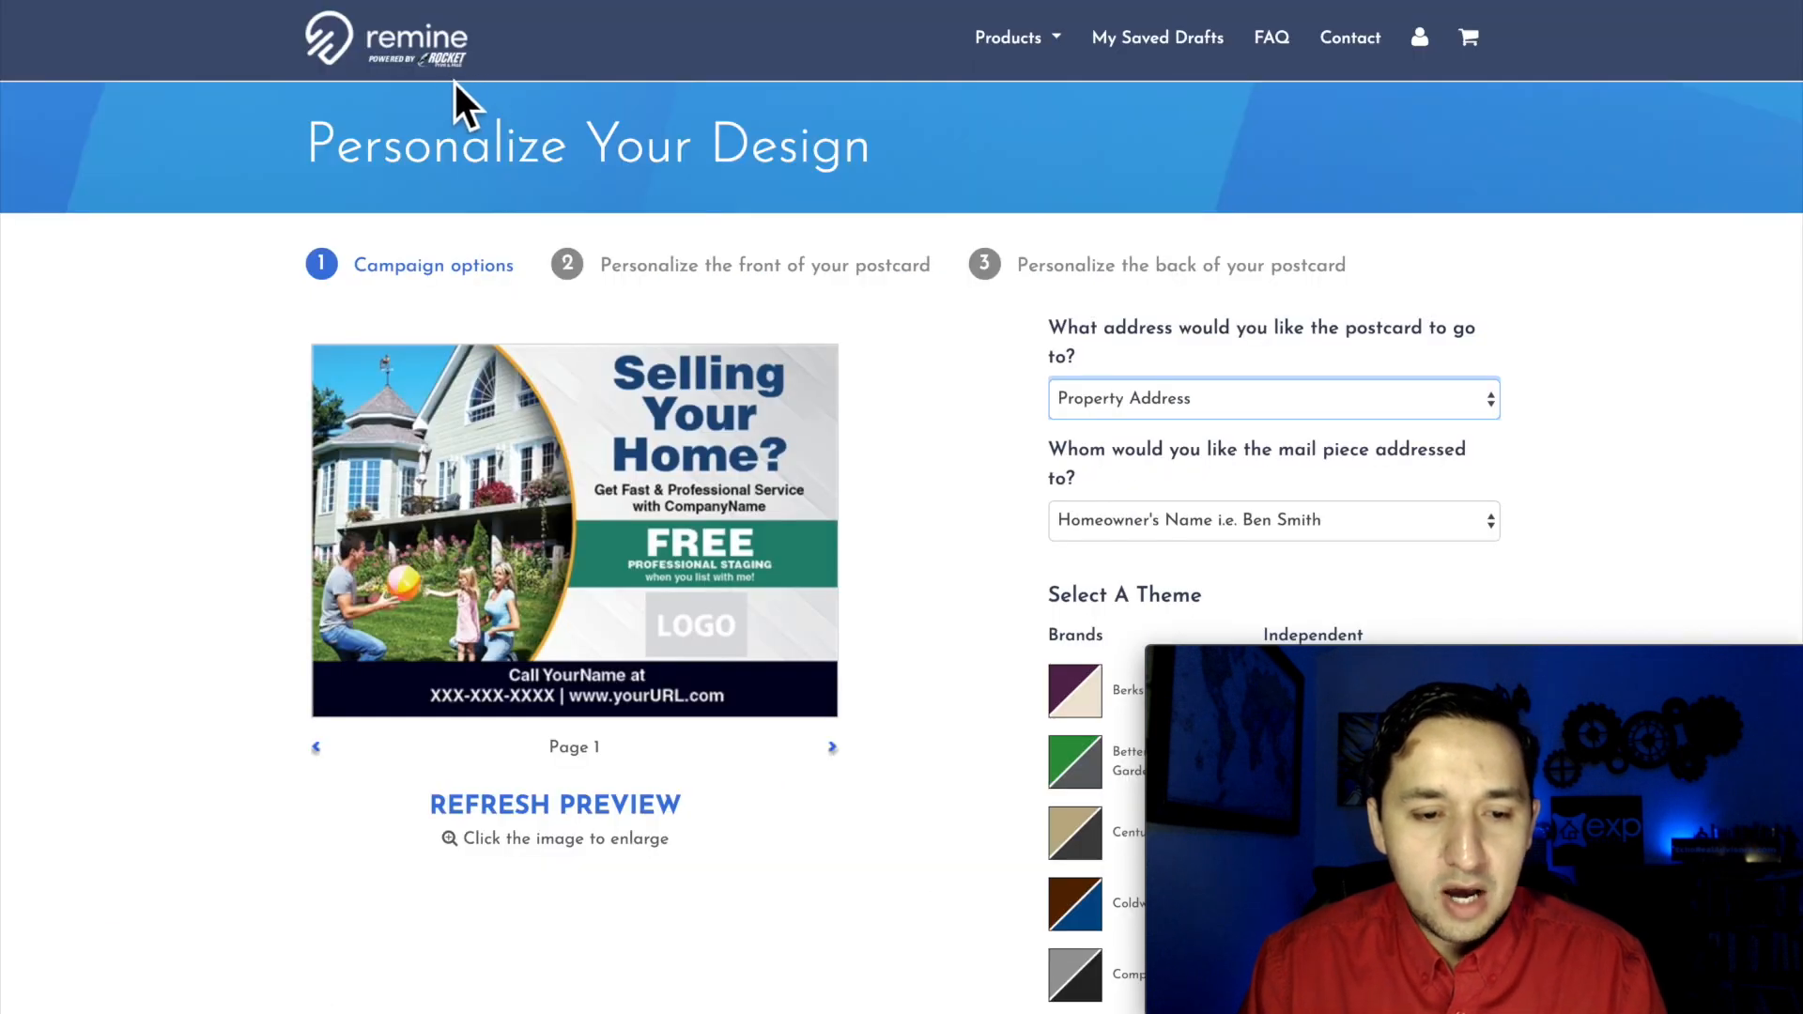
left_click(1204, 414)
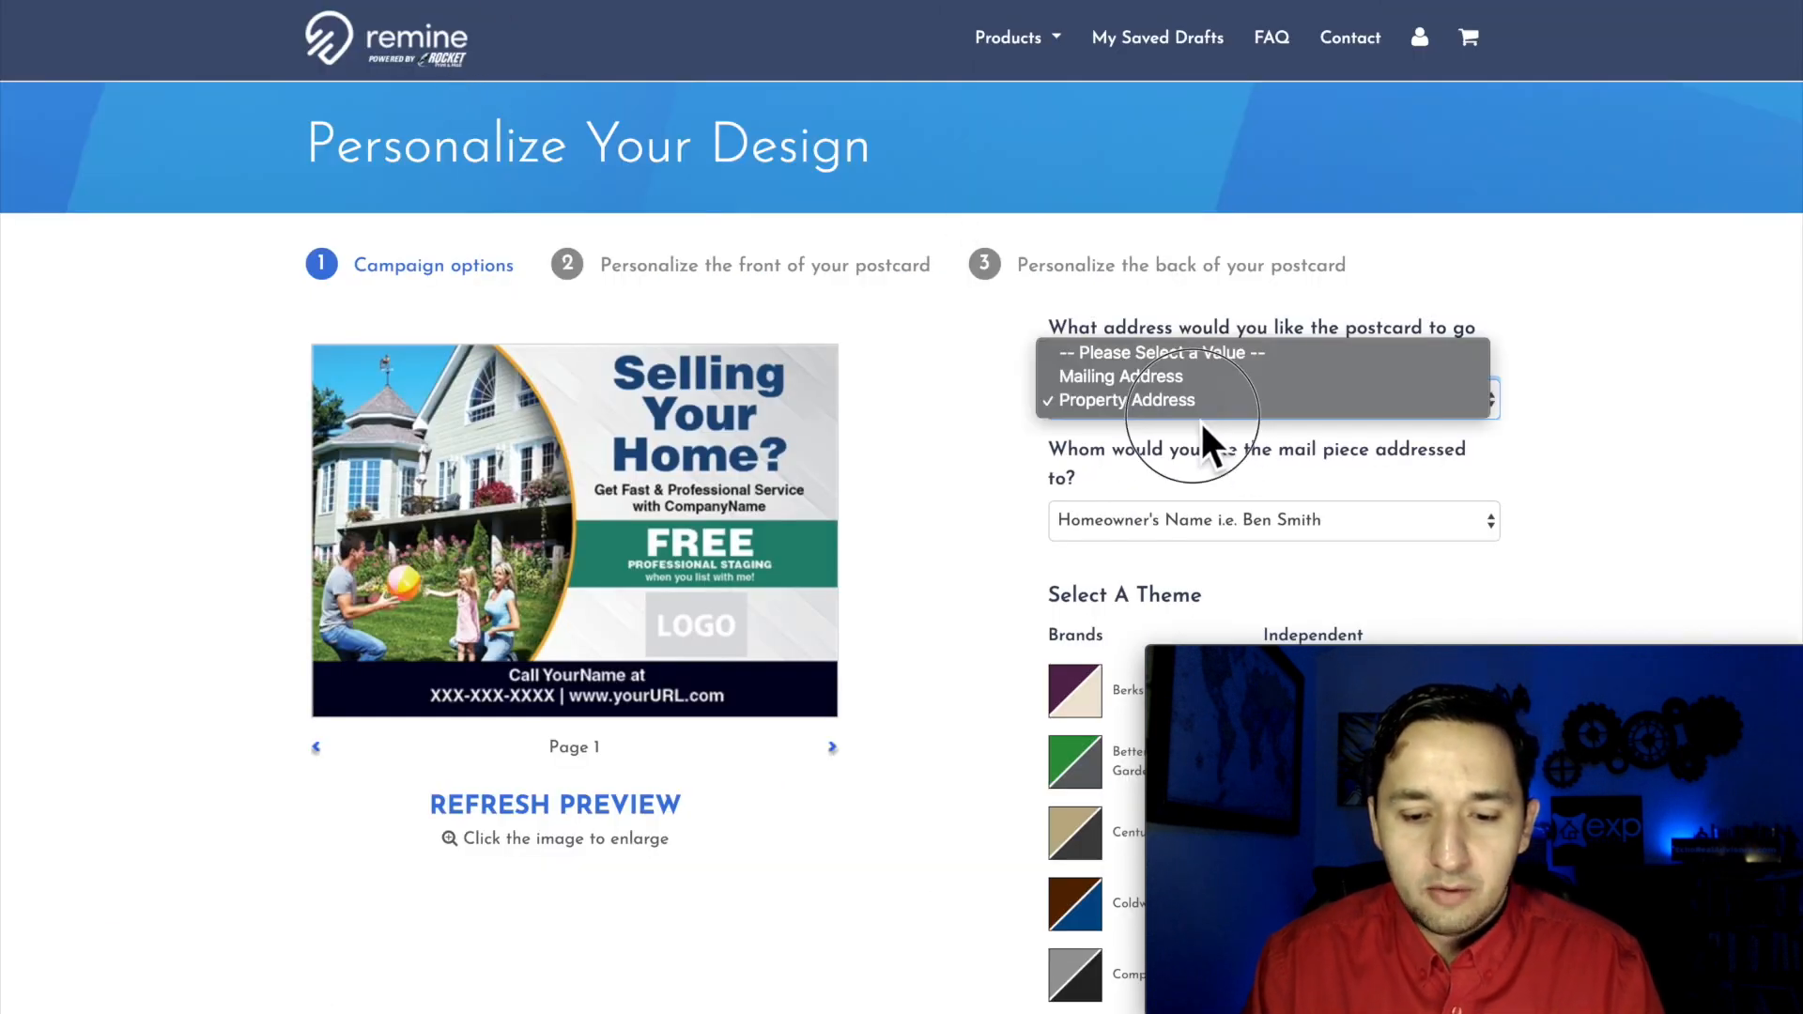
left_click(938, 458)
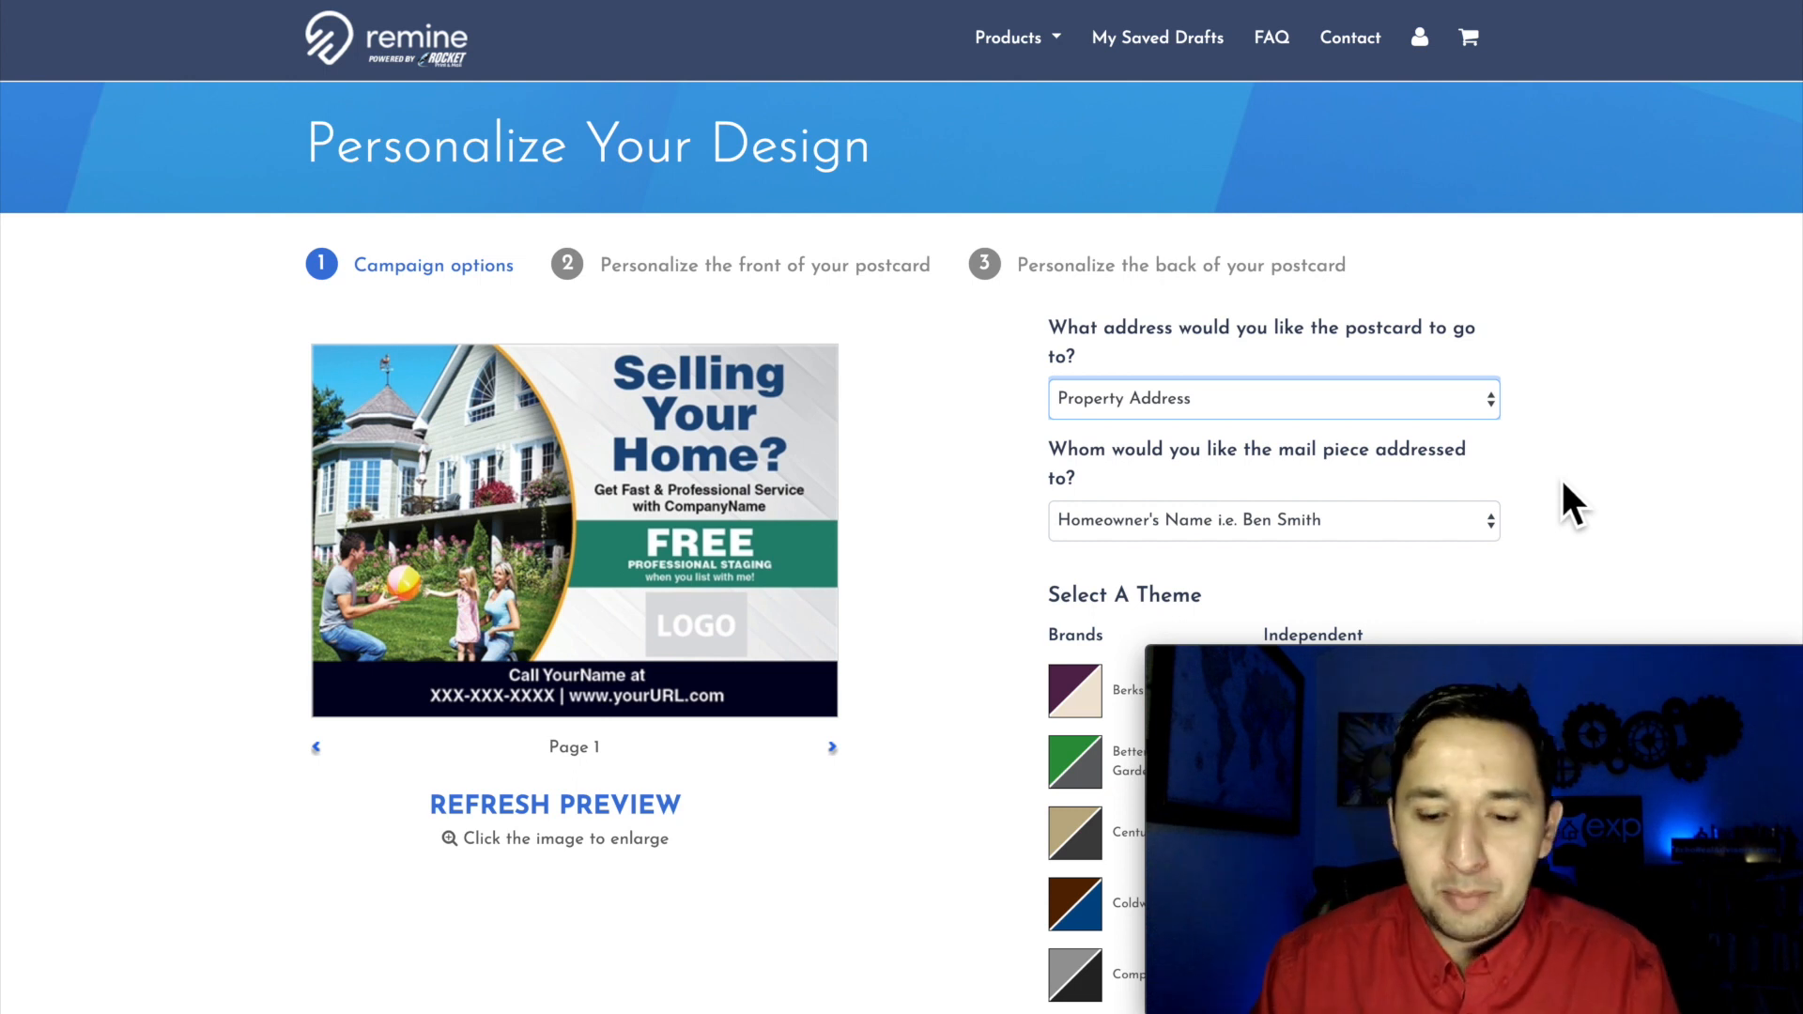
left_click(1296, 390)
left_click(1172, 410)
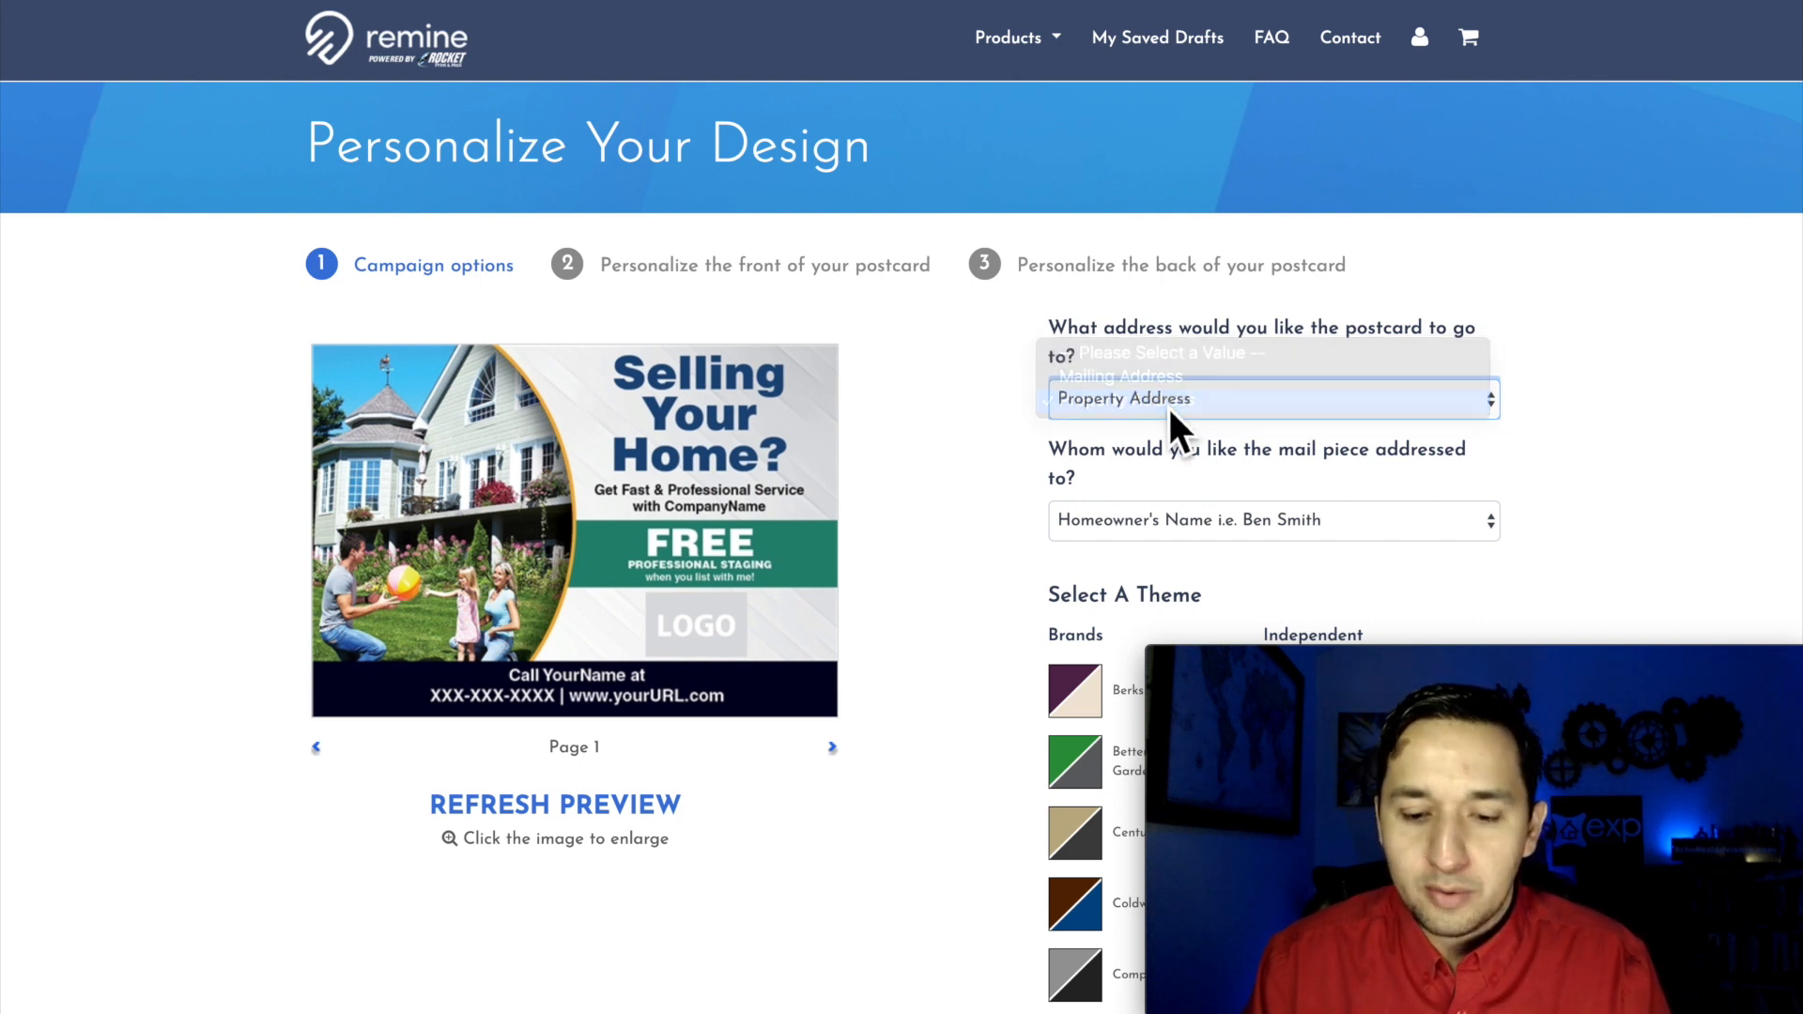
Step: Review the addressee options and keep the mail piece addressed to the Homeowner's Name
scroll(1441, 475, "down", 1)
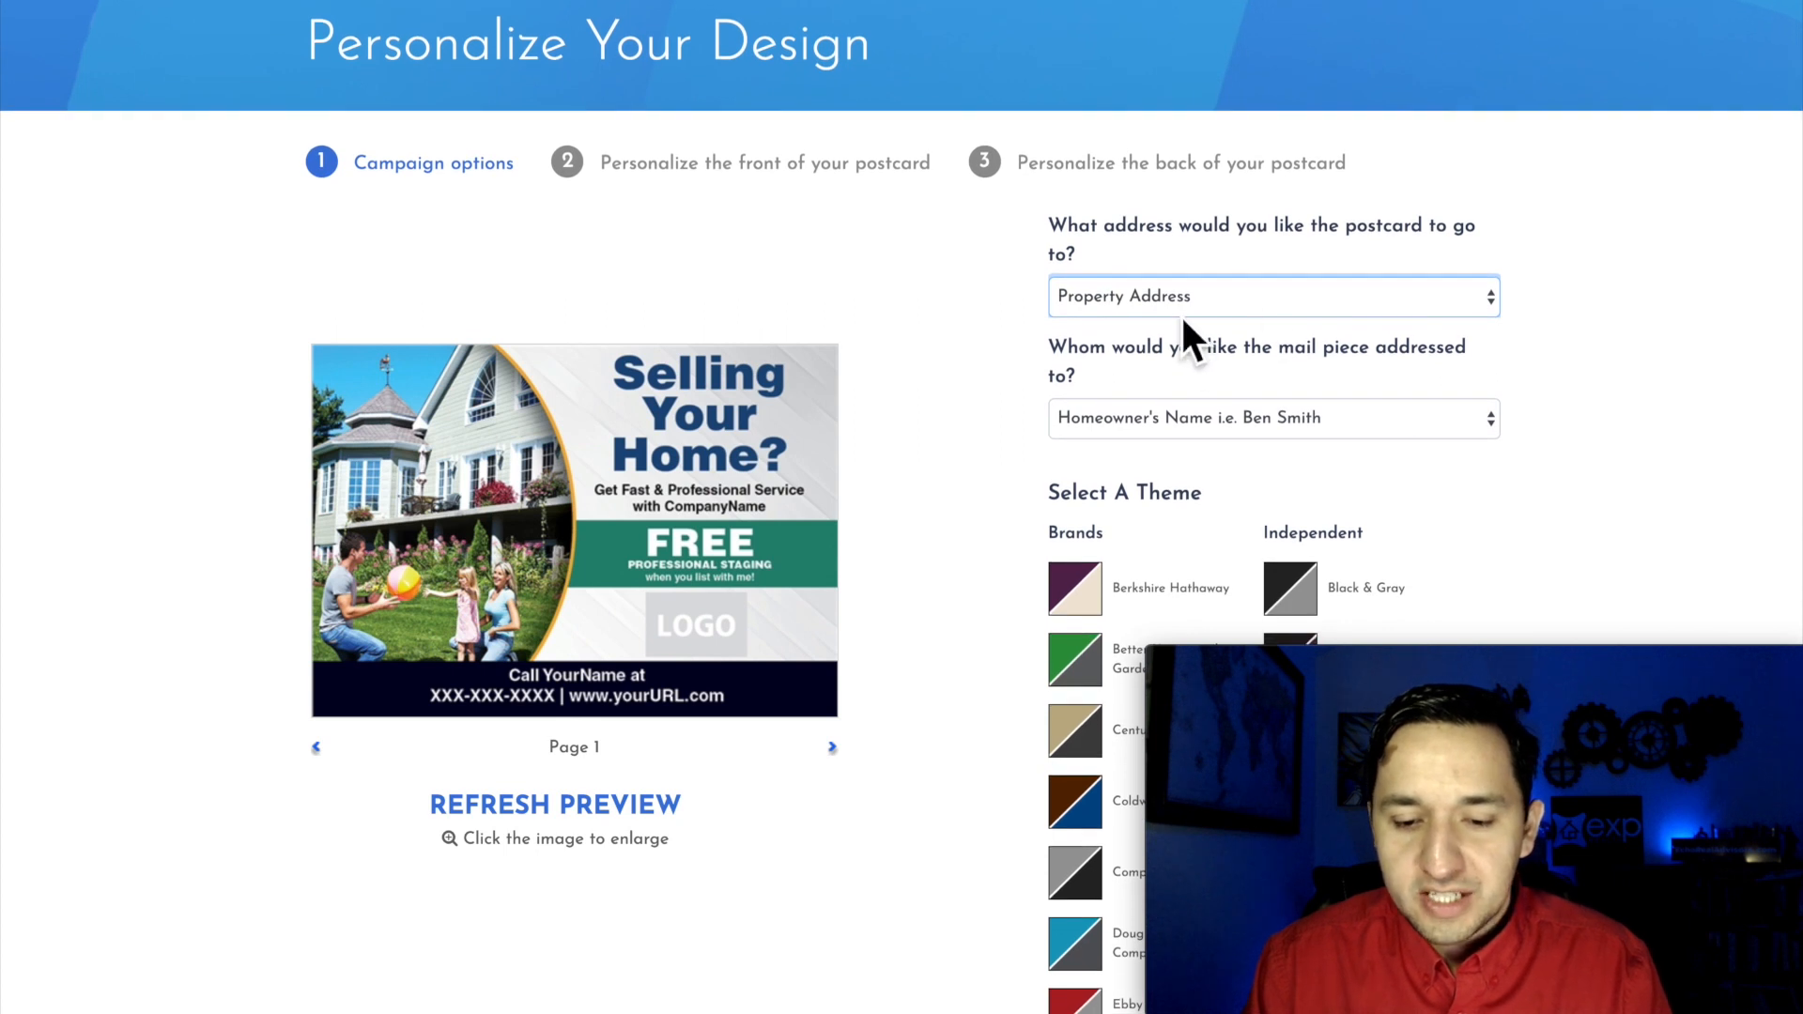
scroll(1619, 362, "down", 1)
scroll(1619, 363, "up", 1)
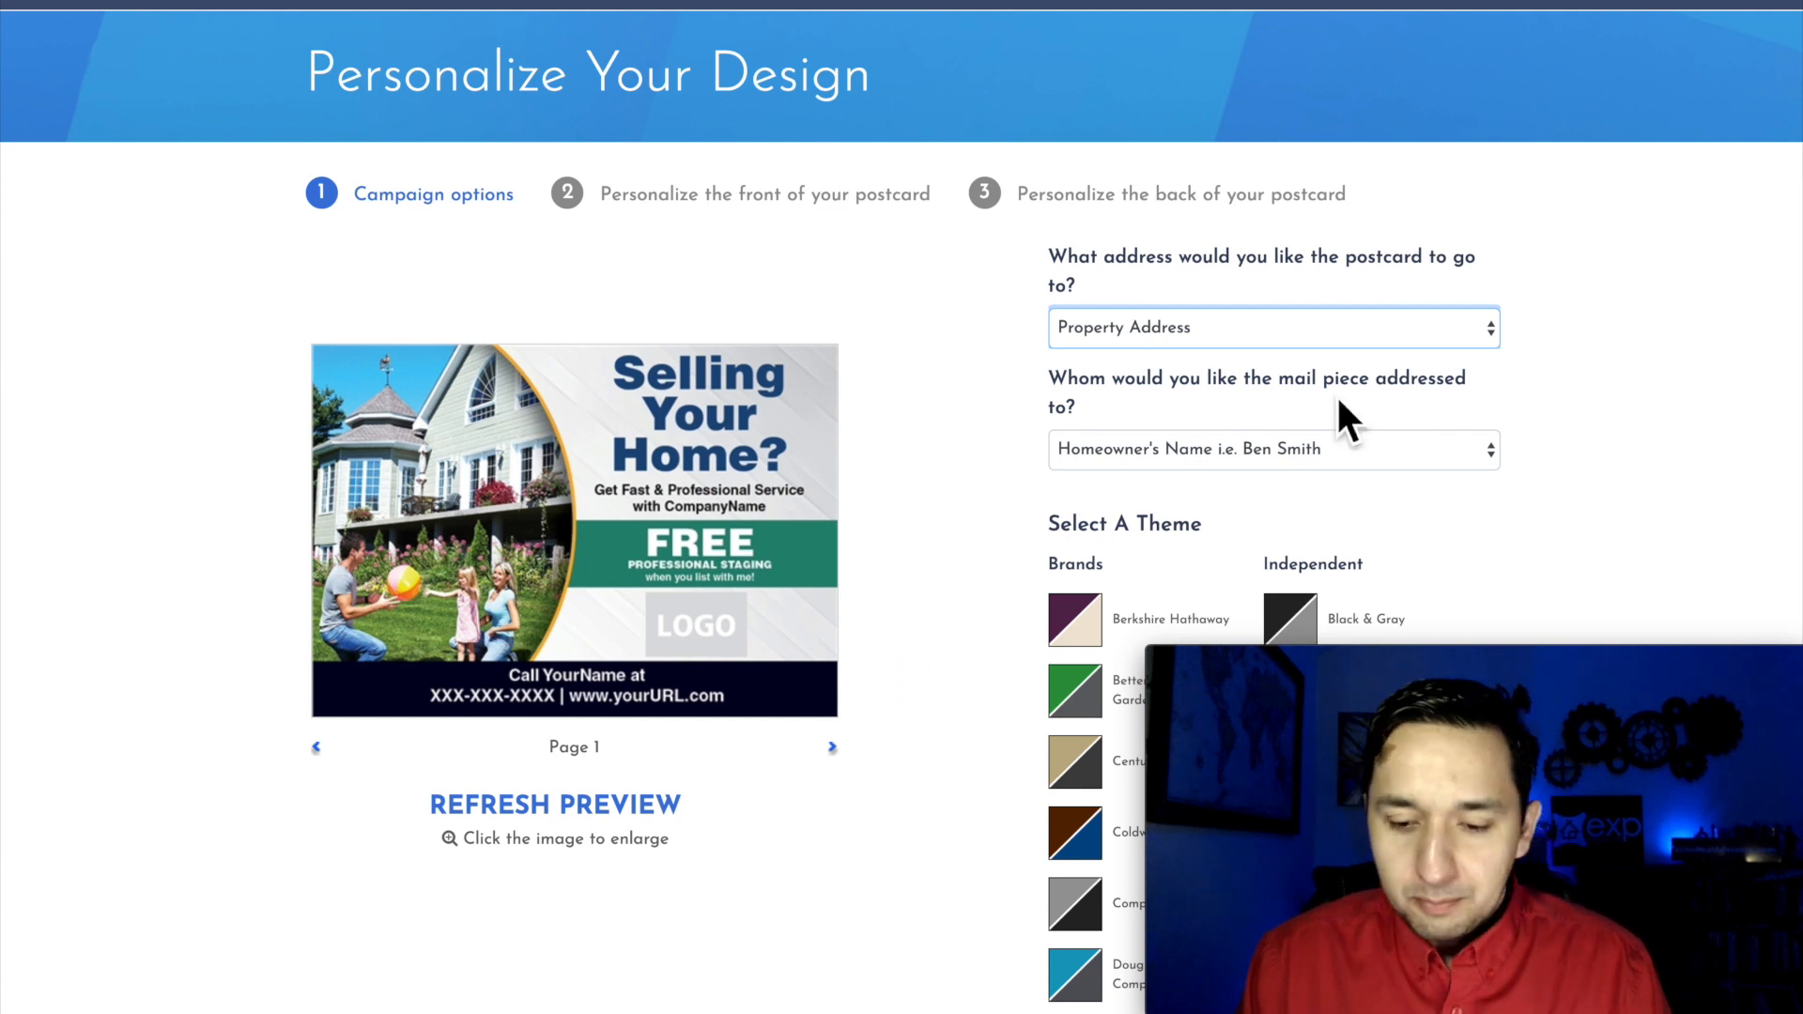
left_click(1238, 454)
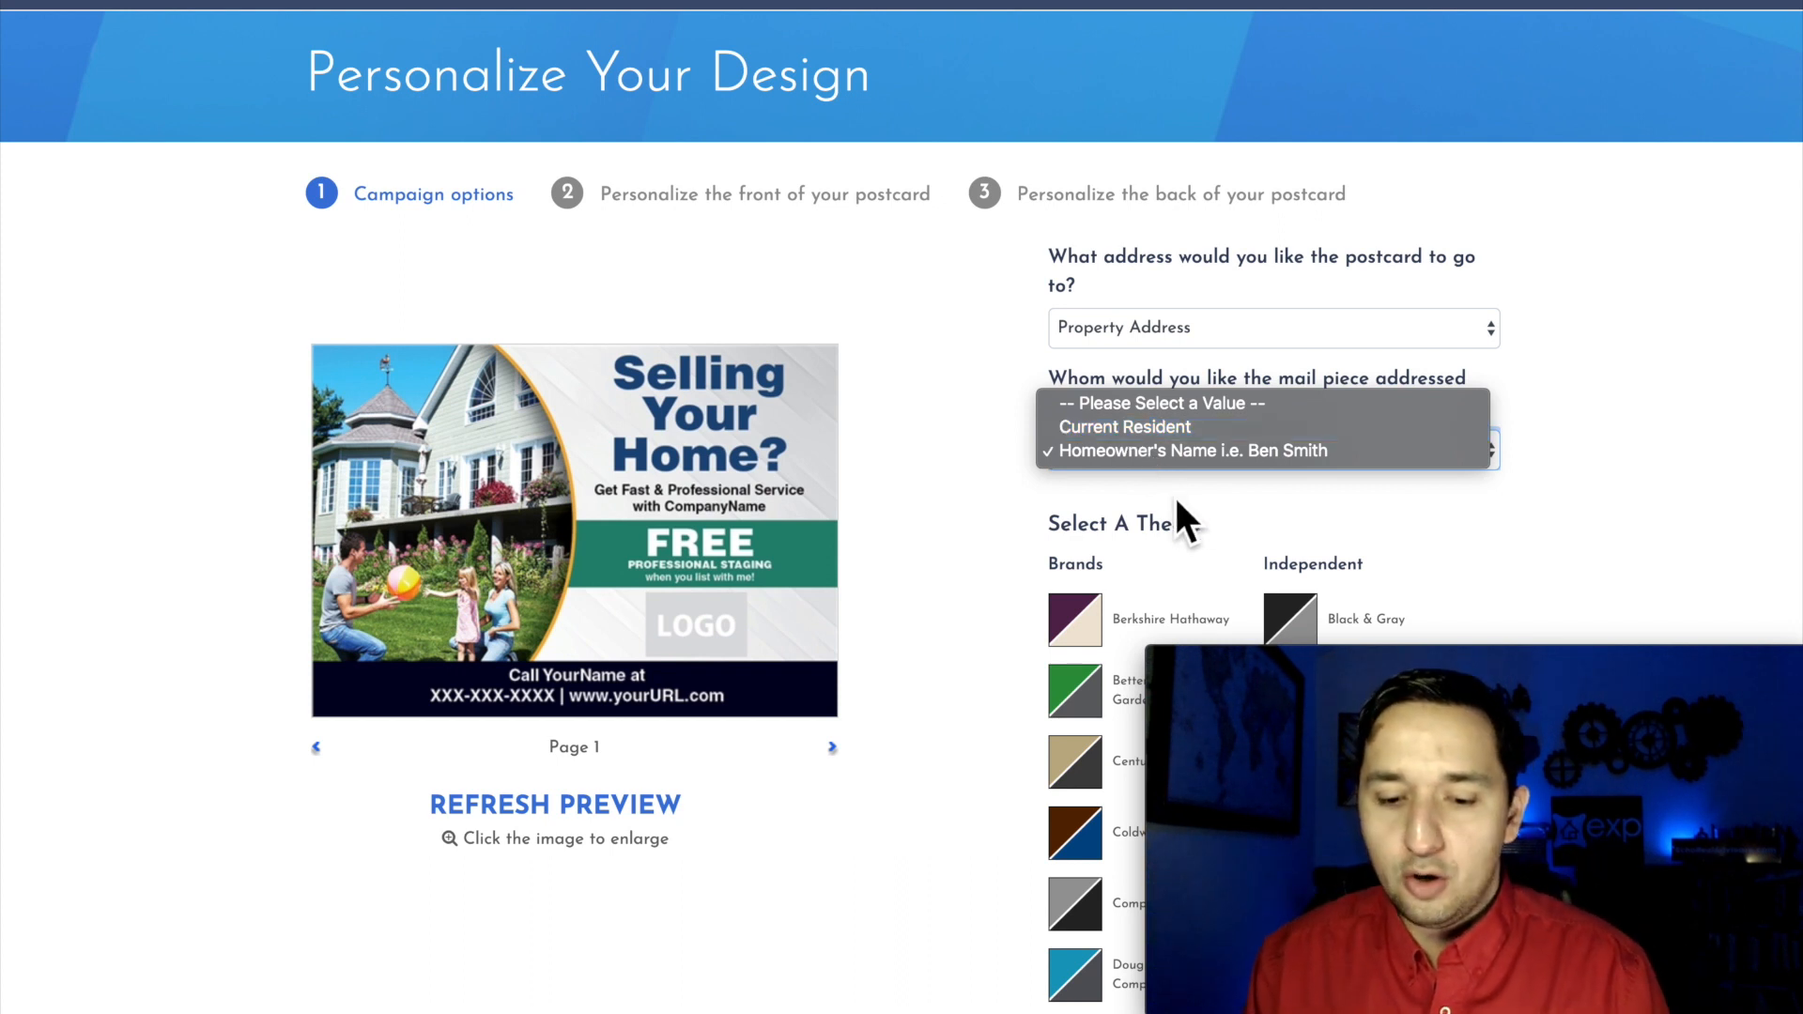
left_click(1168, 458)
Step: Compare the brand and independent color themes, apply the eXp Realty, LLC theme, and refresh the postcard preview
scroll(1390, 489, "down", 1)
scroll(1401, 503, "down", 2)
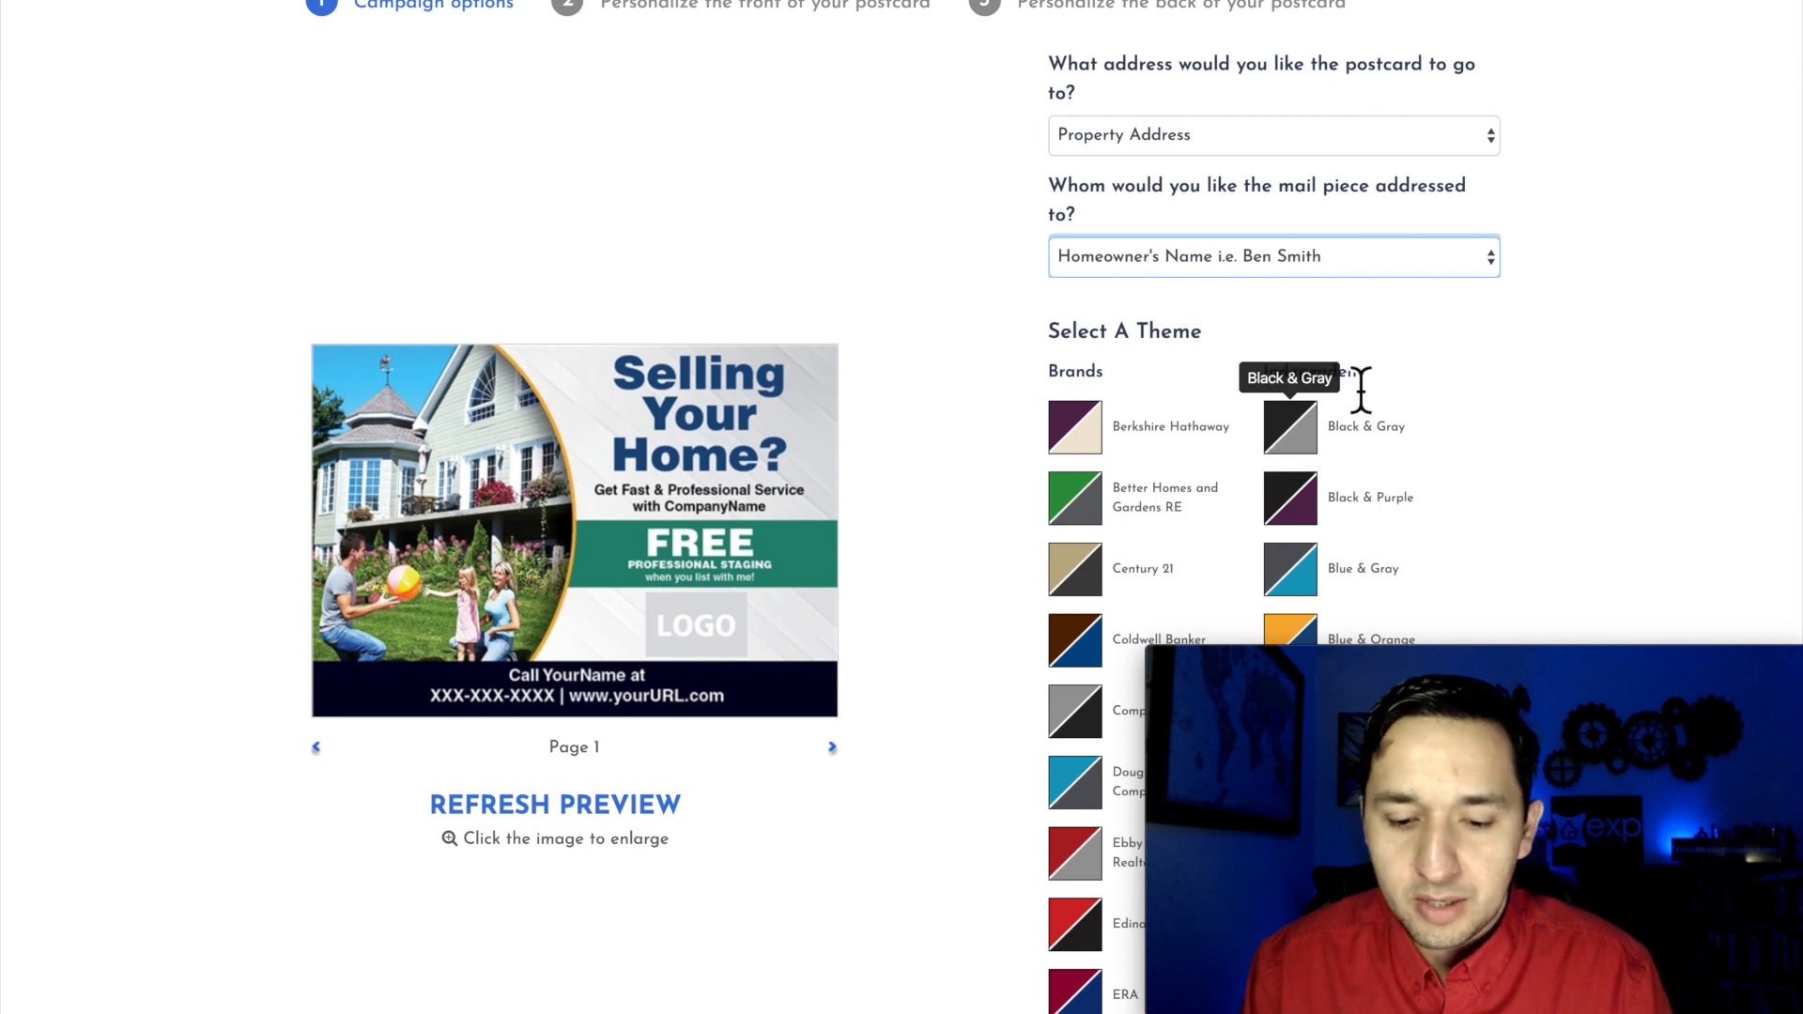
scroll(1308, 281, "down", 6)
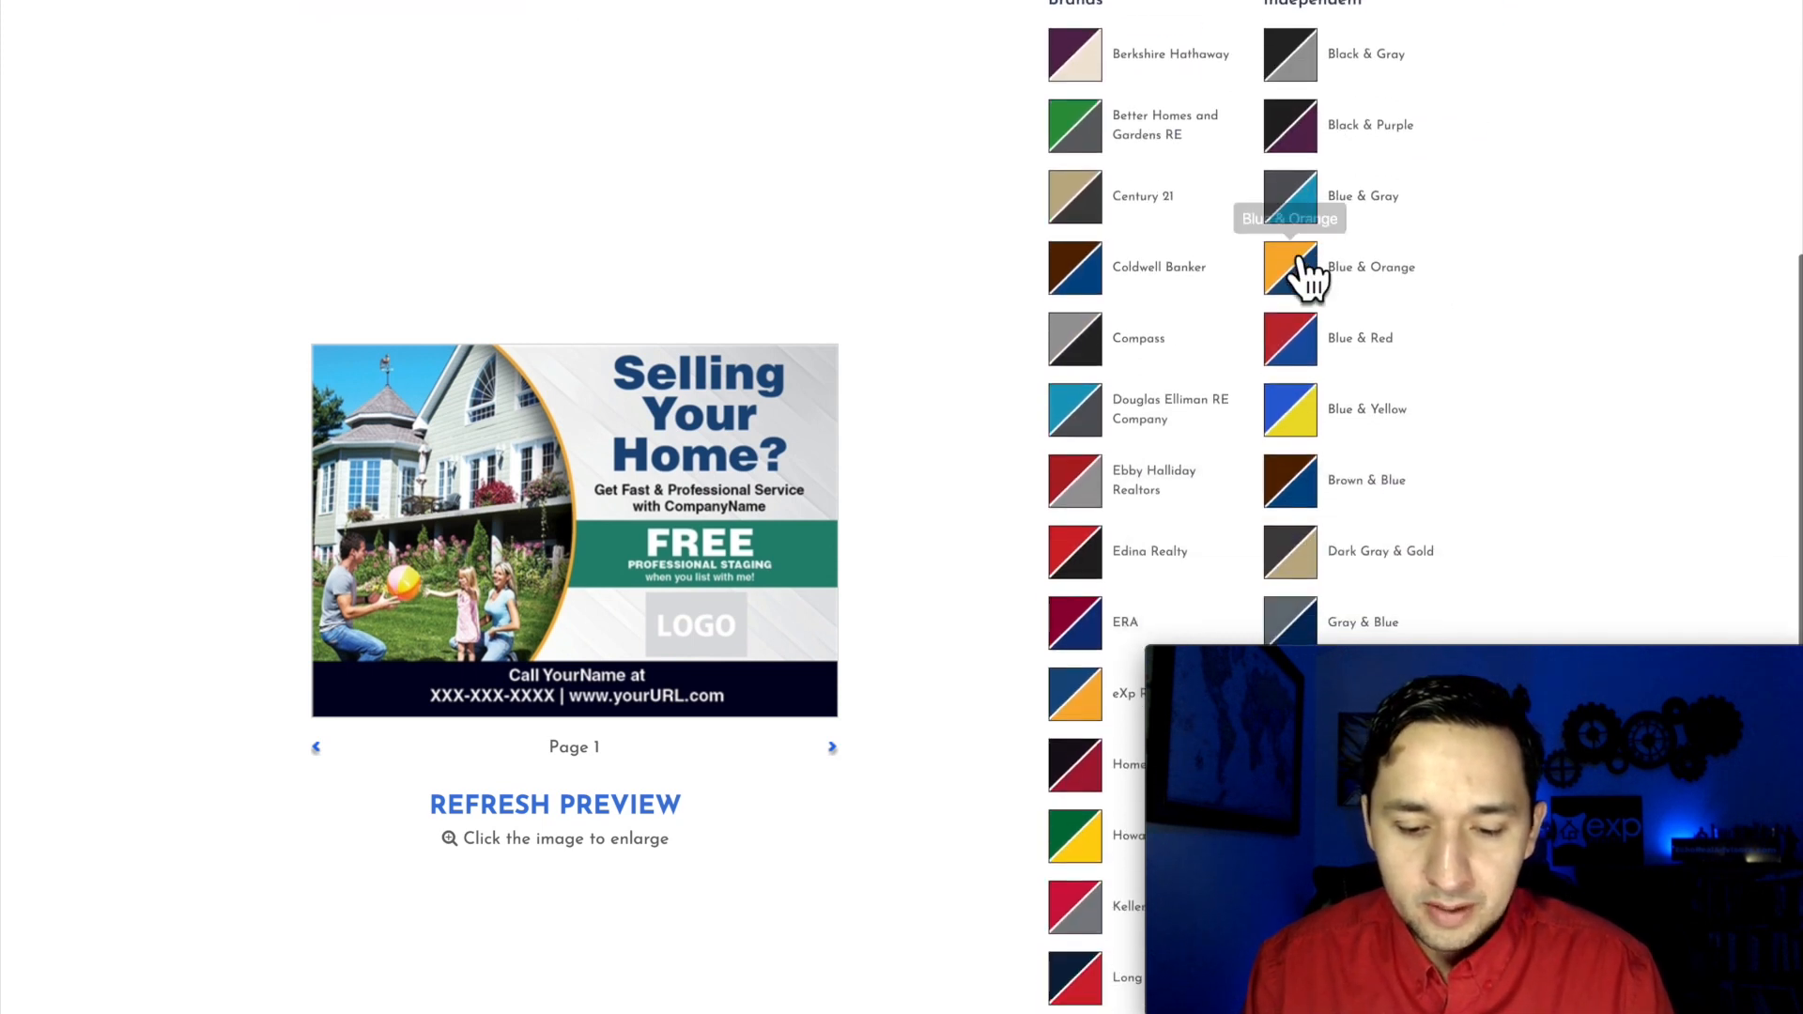
scroll(1305, 268, "down", 4)
scroll(1309, 263, "up", 1)
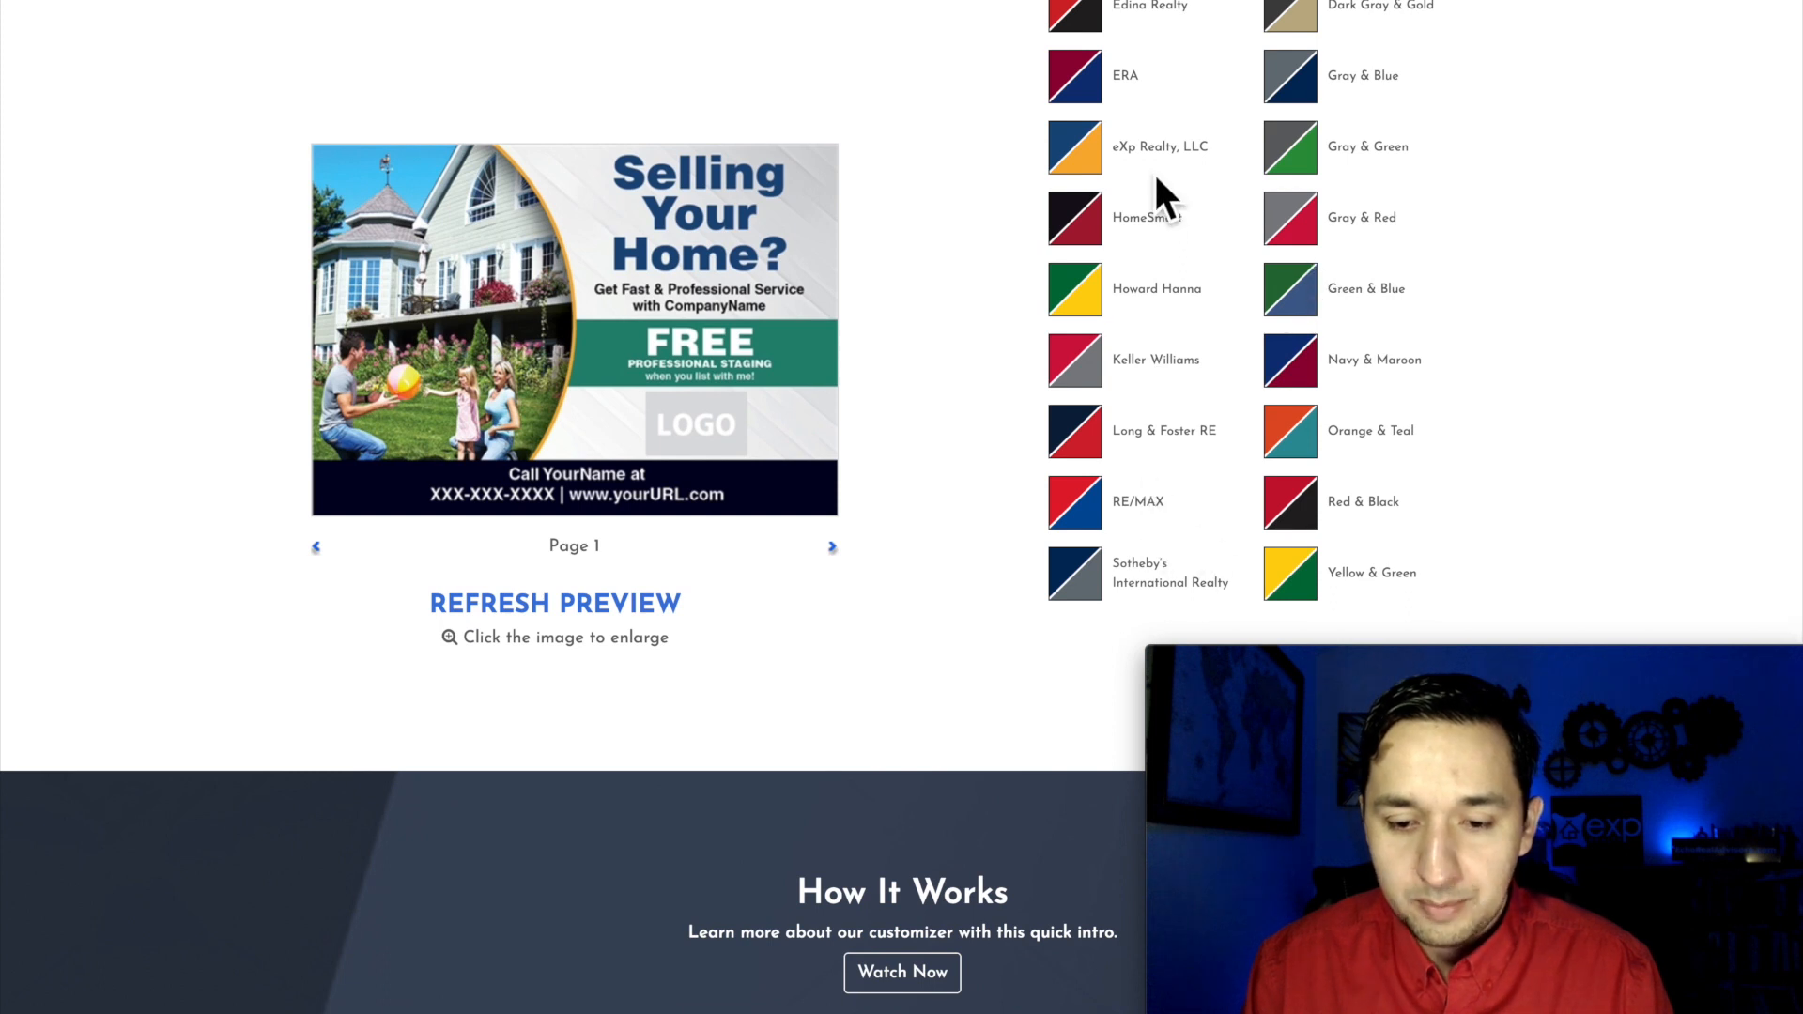
scroll(1353, 150, "up", 5)
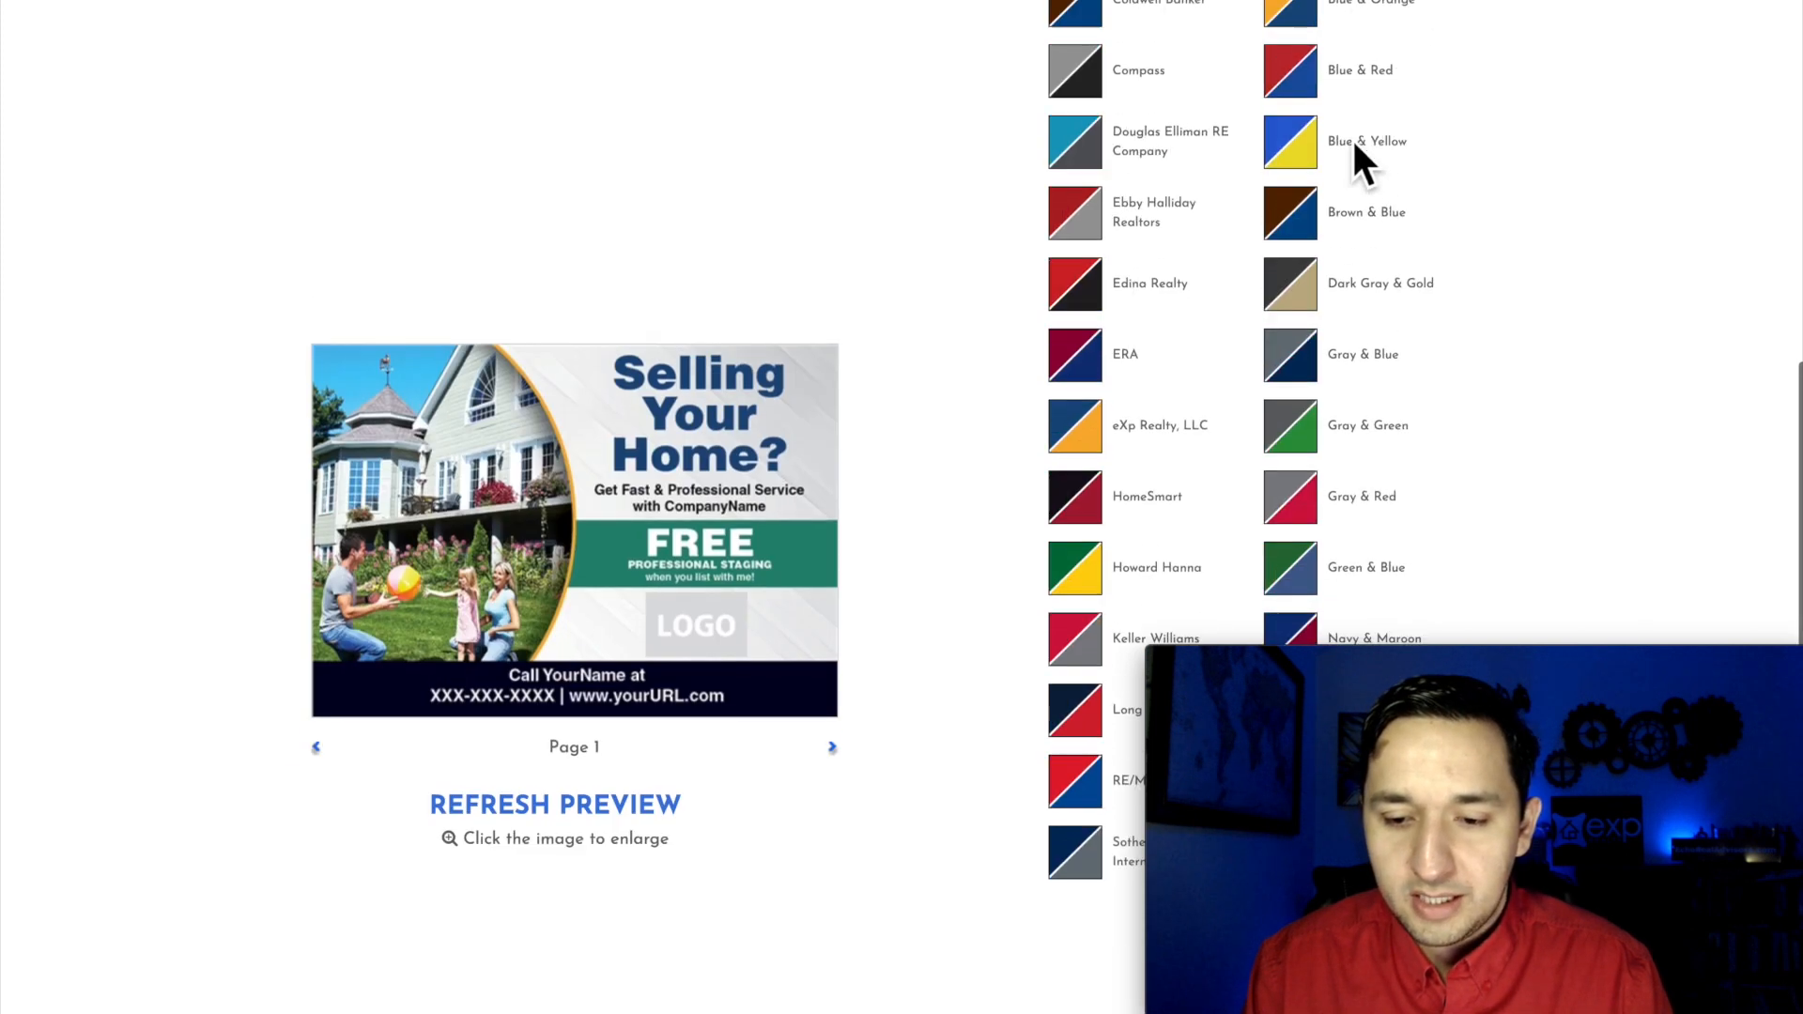
scroll(1354, 150, "up", 2)
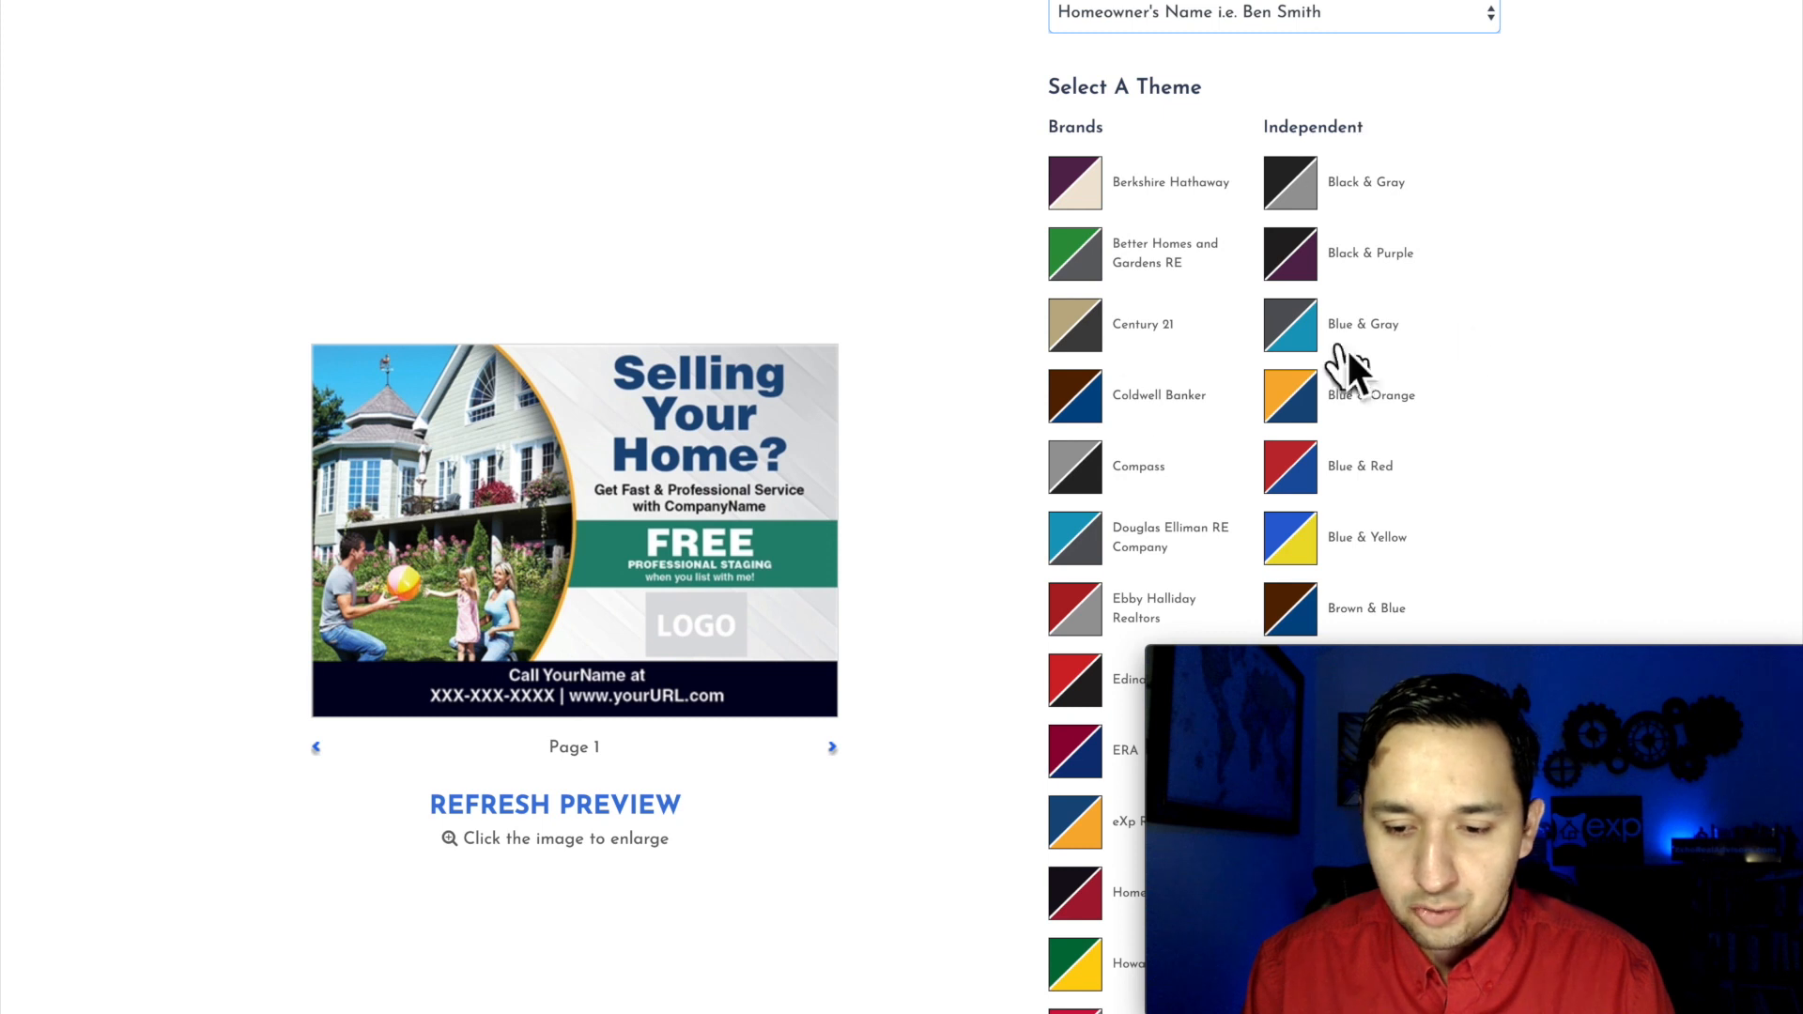
scroll(1472, 324, "down", 5)
scroll(1472, 322, "down", 1)
scroll(1472, 322, "up", 1)
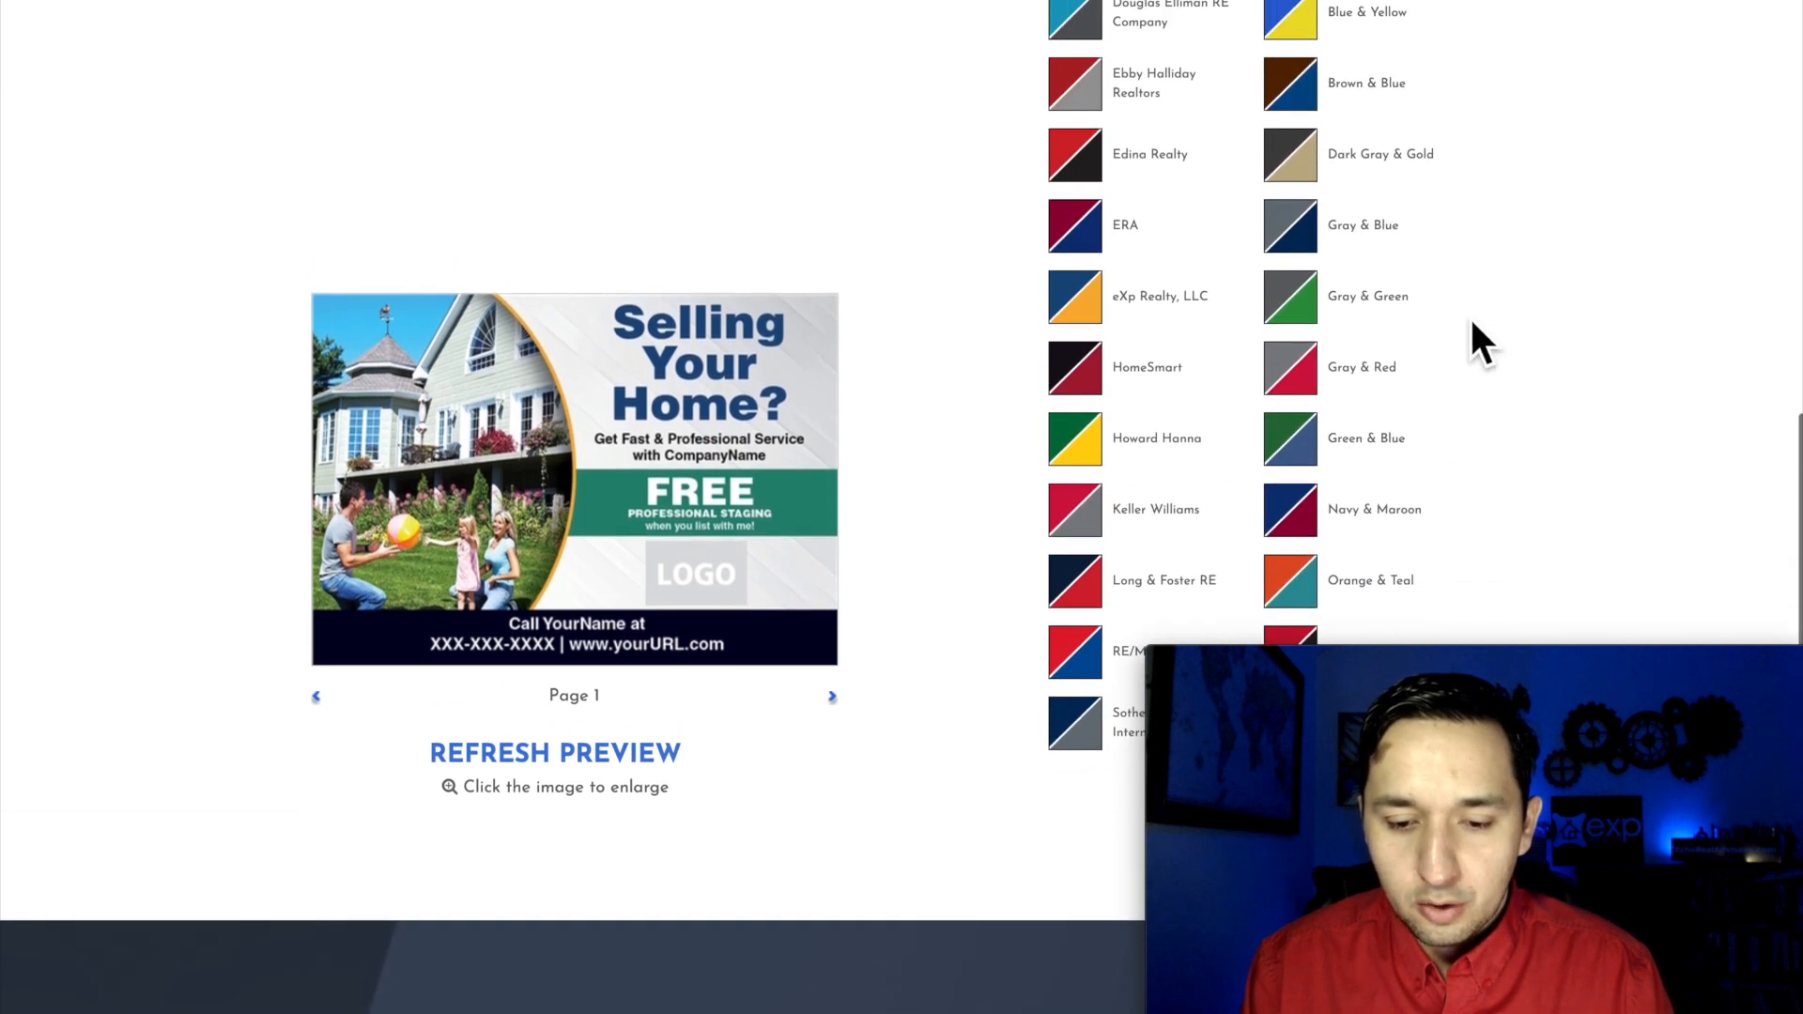
left_click(1086, 305)
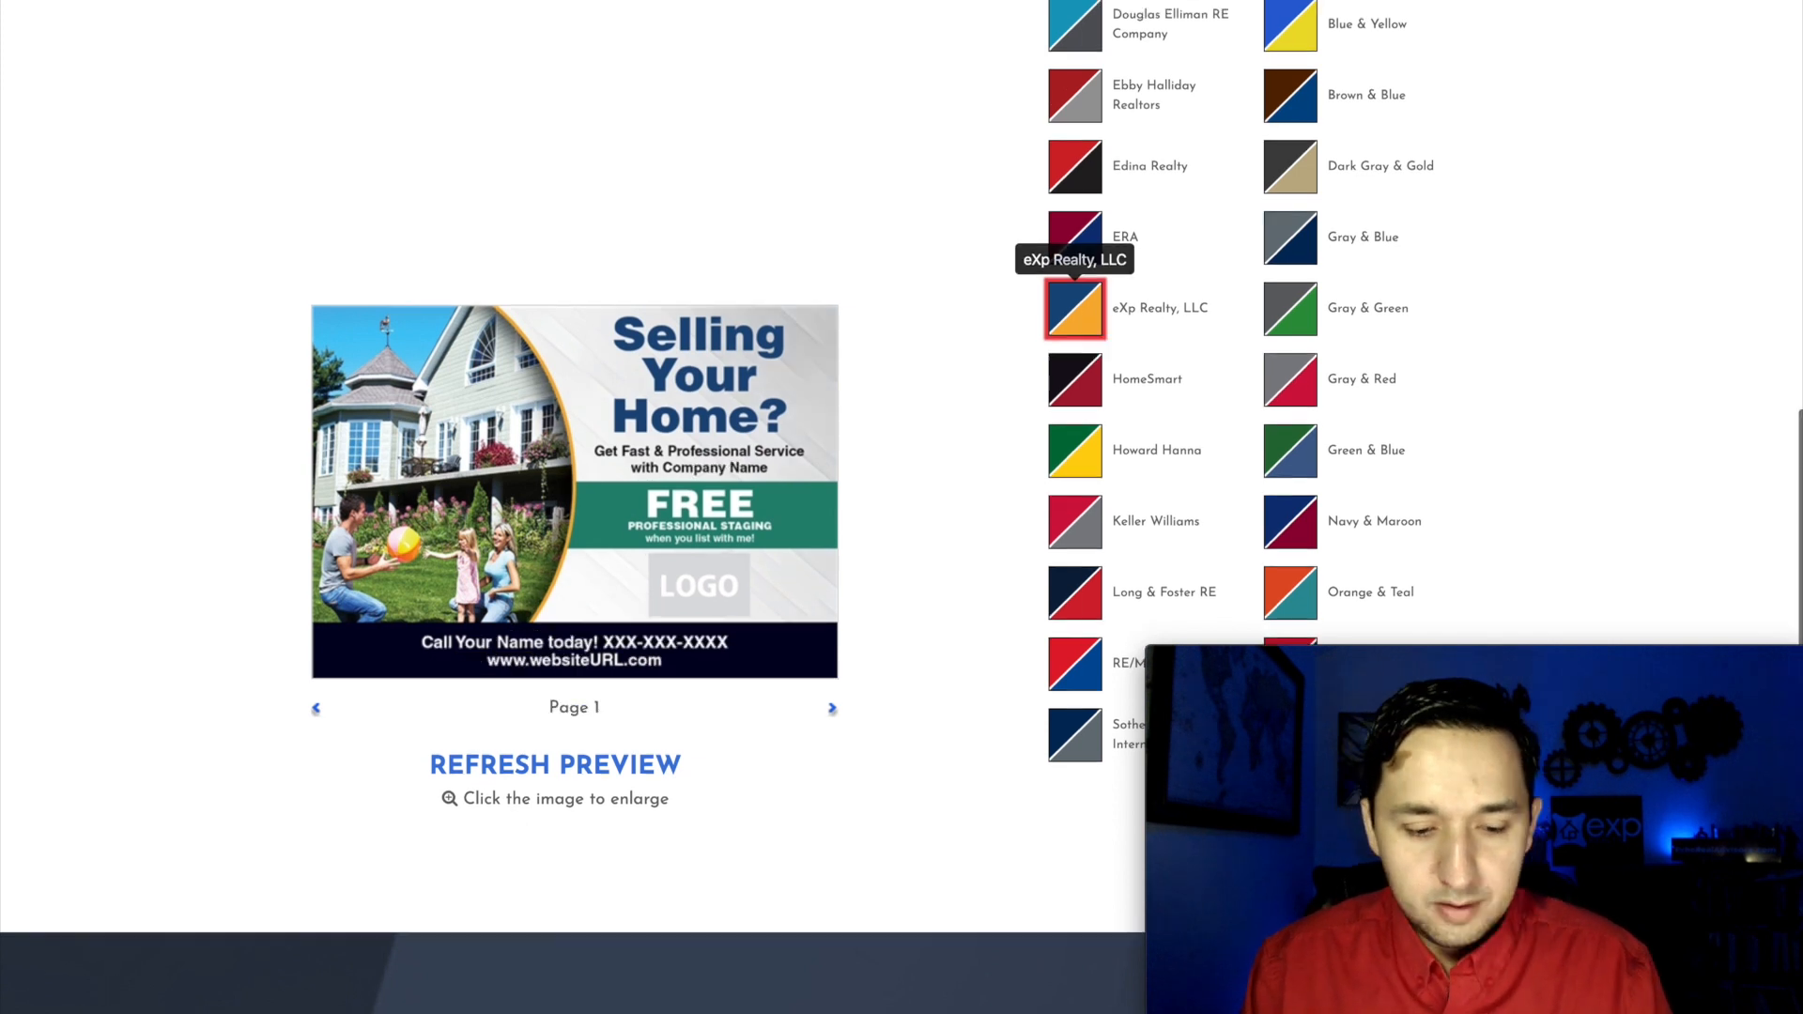
left_click(507, 772)
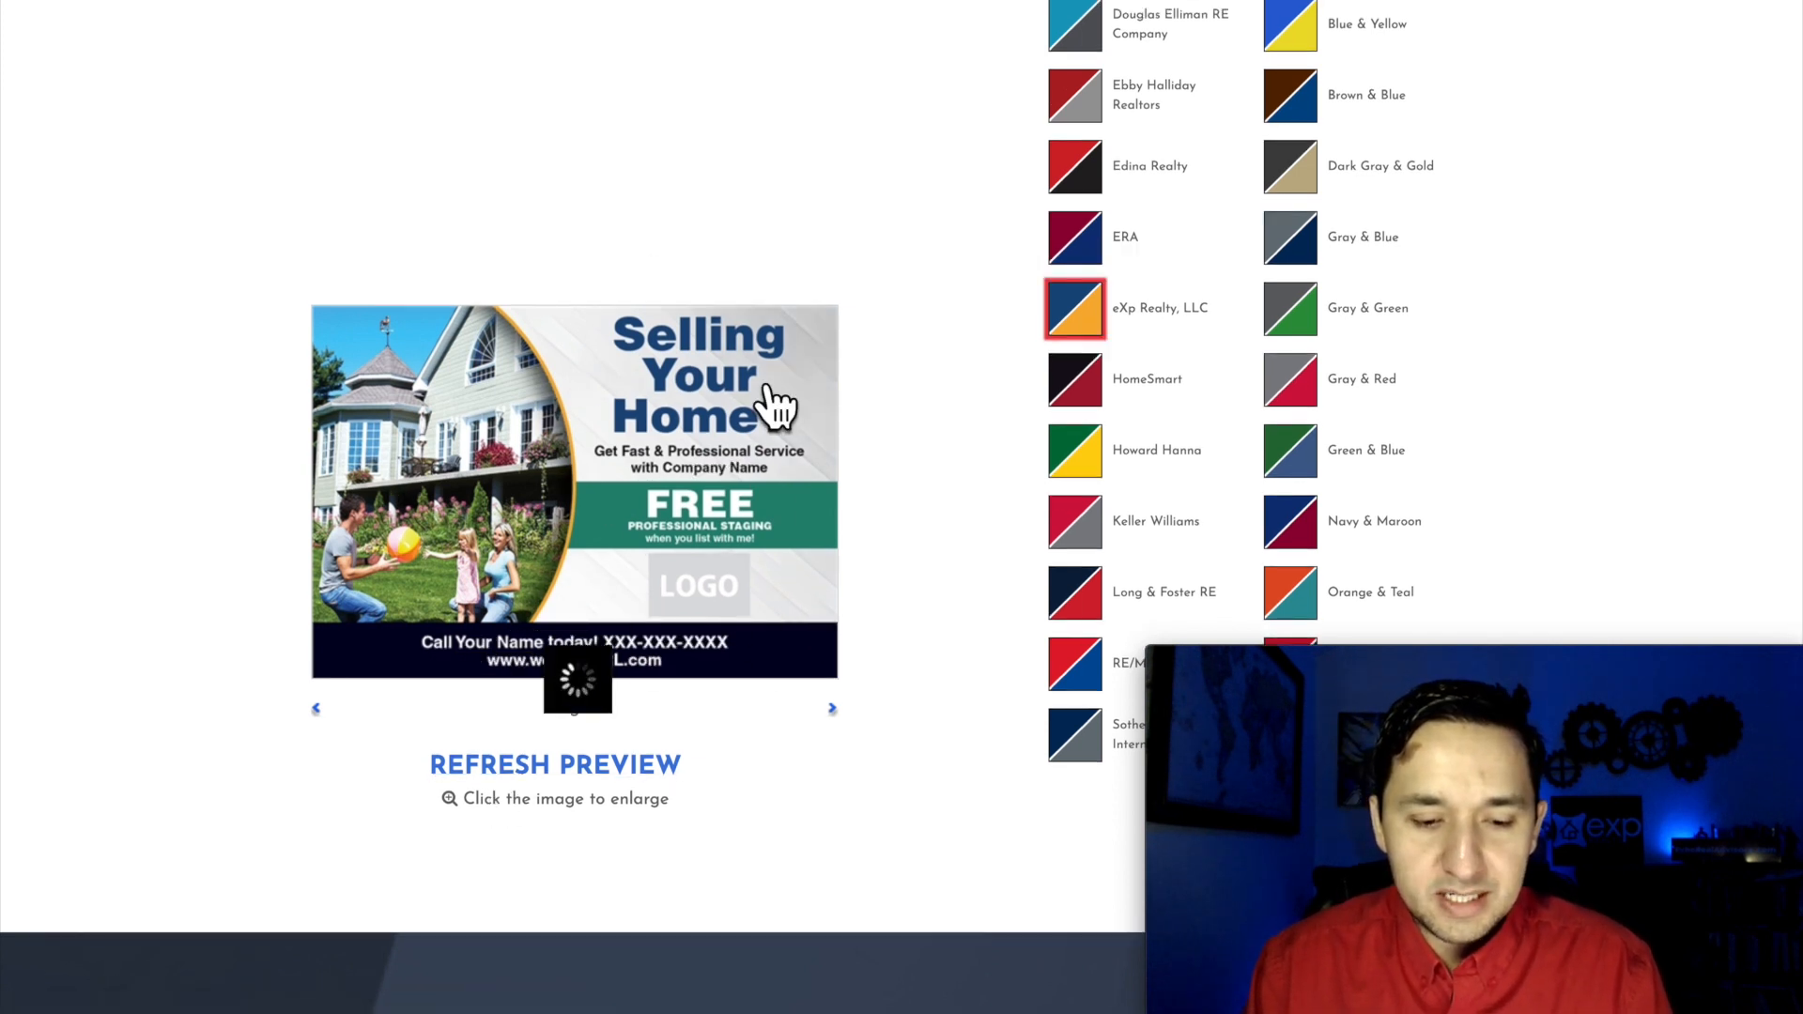
Step: Check the refreshed preview with the campaign options and continue to personalizing the front of the postcard
scroll(777, 403, "up", 8)
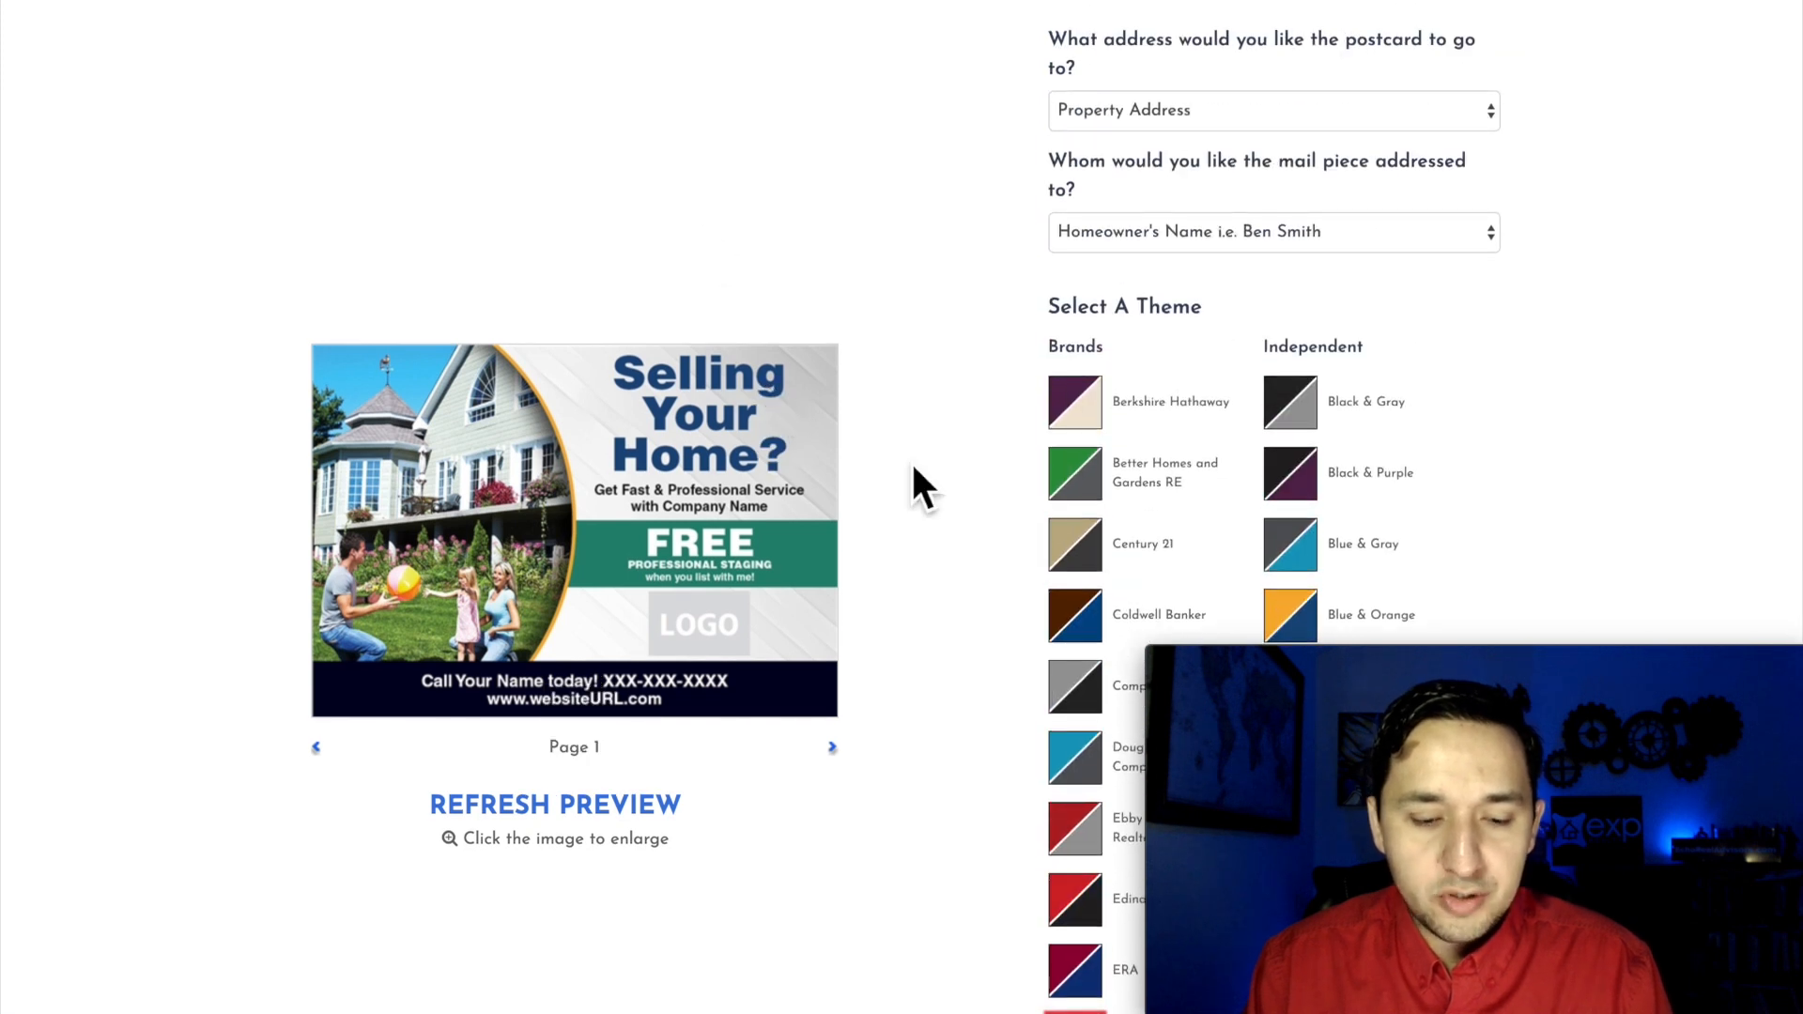
scroll(915, 469, "down", 3)
scroll(916, 469, "down", 8)
scroll(913, 466, "up", 1)
left_click(1432, 473)
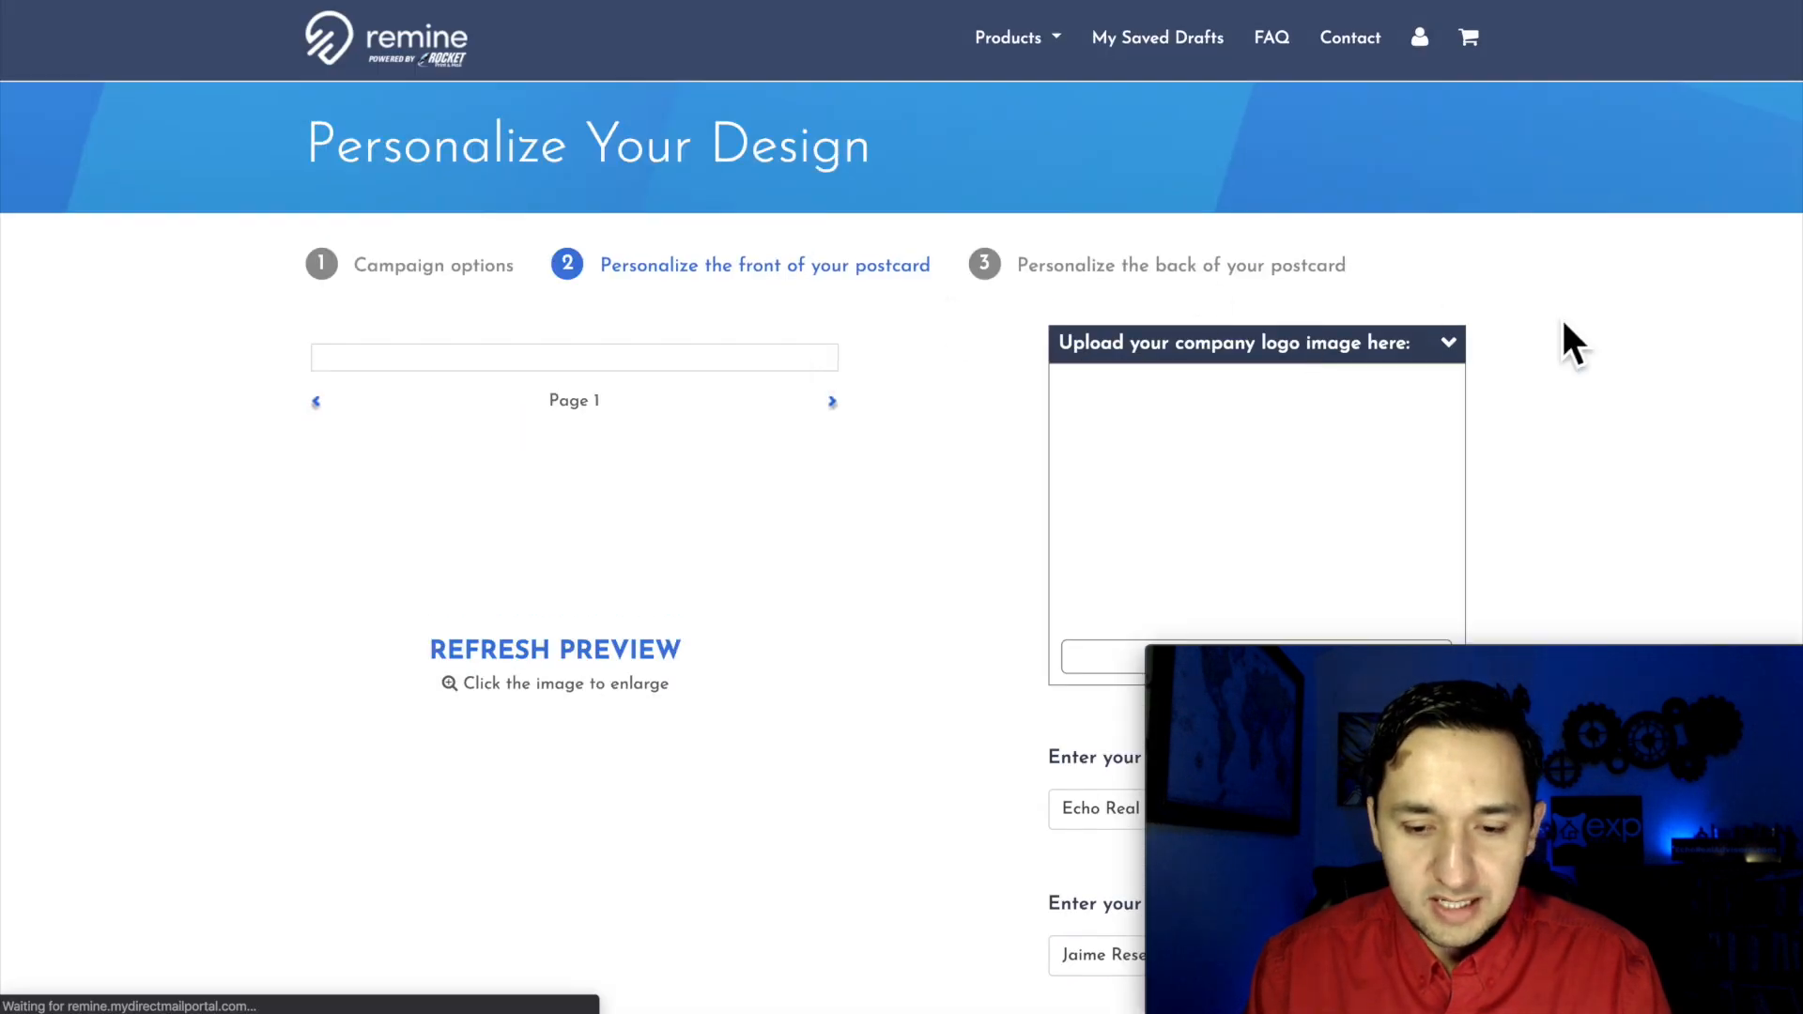
Step: Keep the eXp Realty logo and clear the company name on the front of the postcard
scroll(1623, 350, "down", 1)
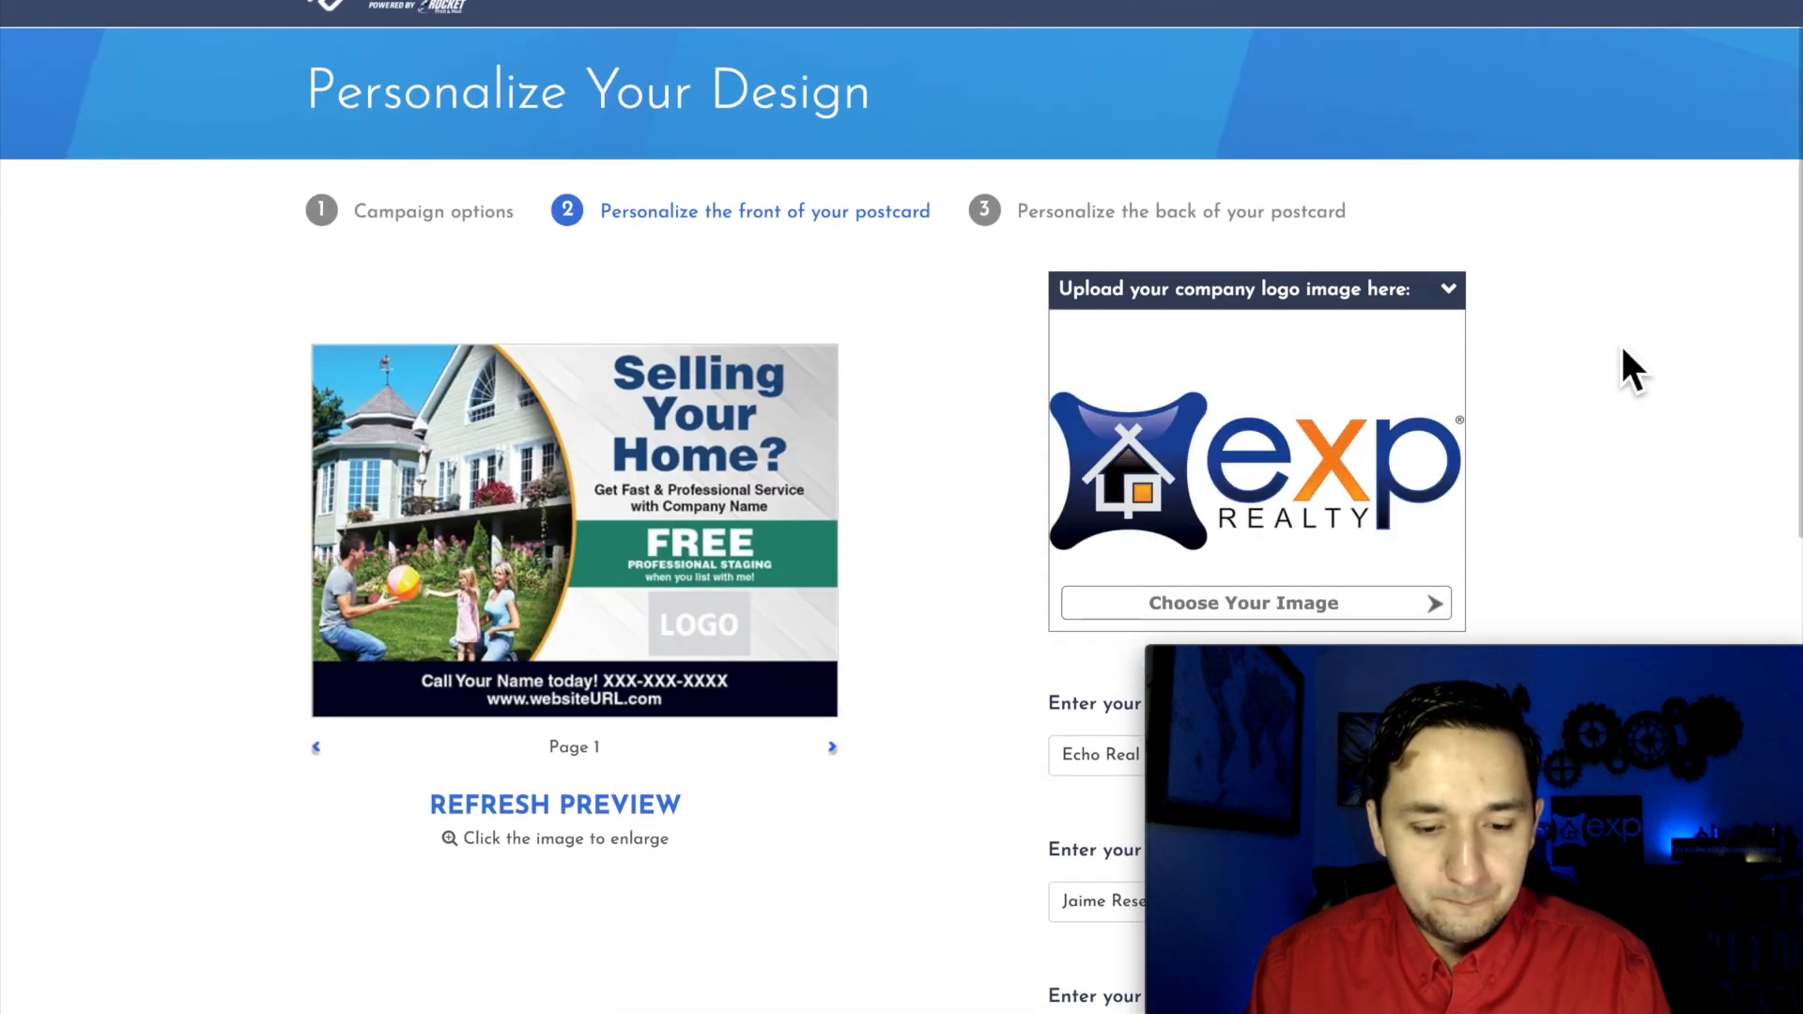
scroll(1623, 350, "down", 2)
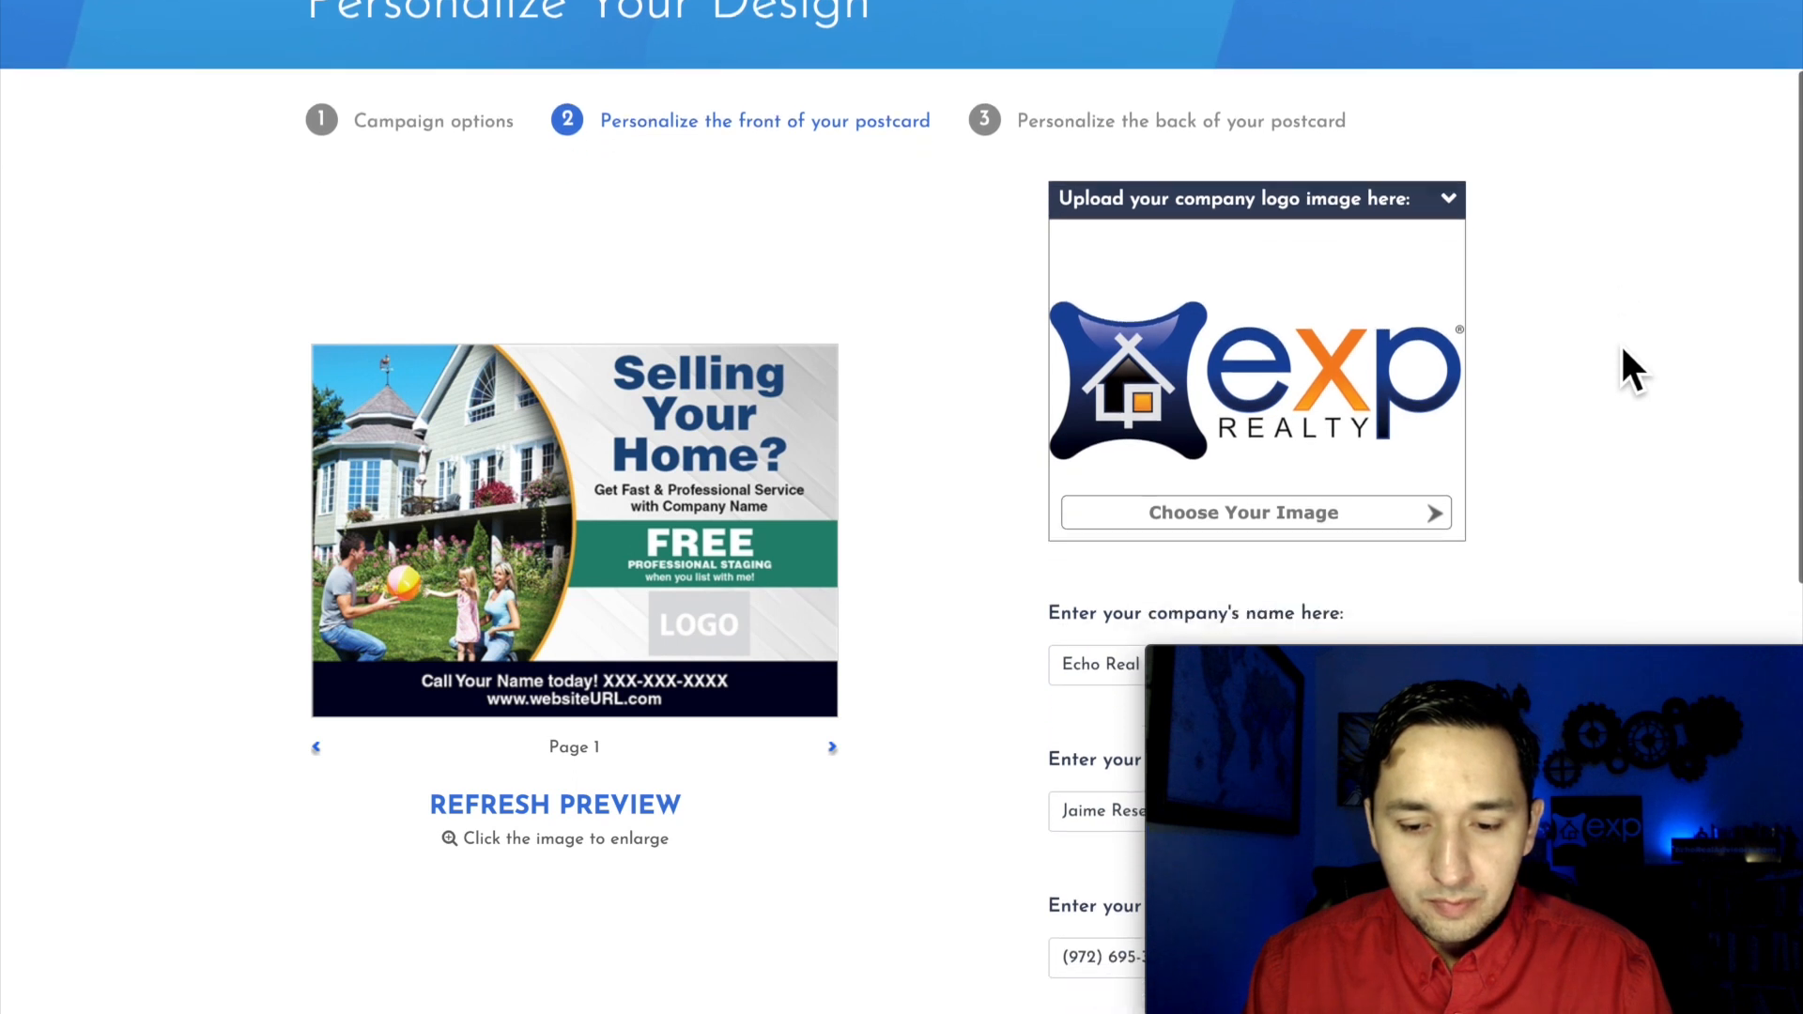
scroll(1400, 469, "down", 3)
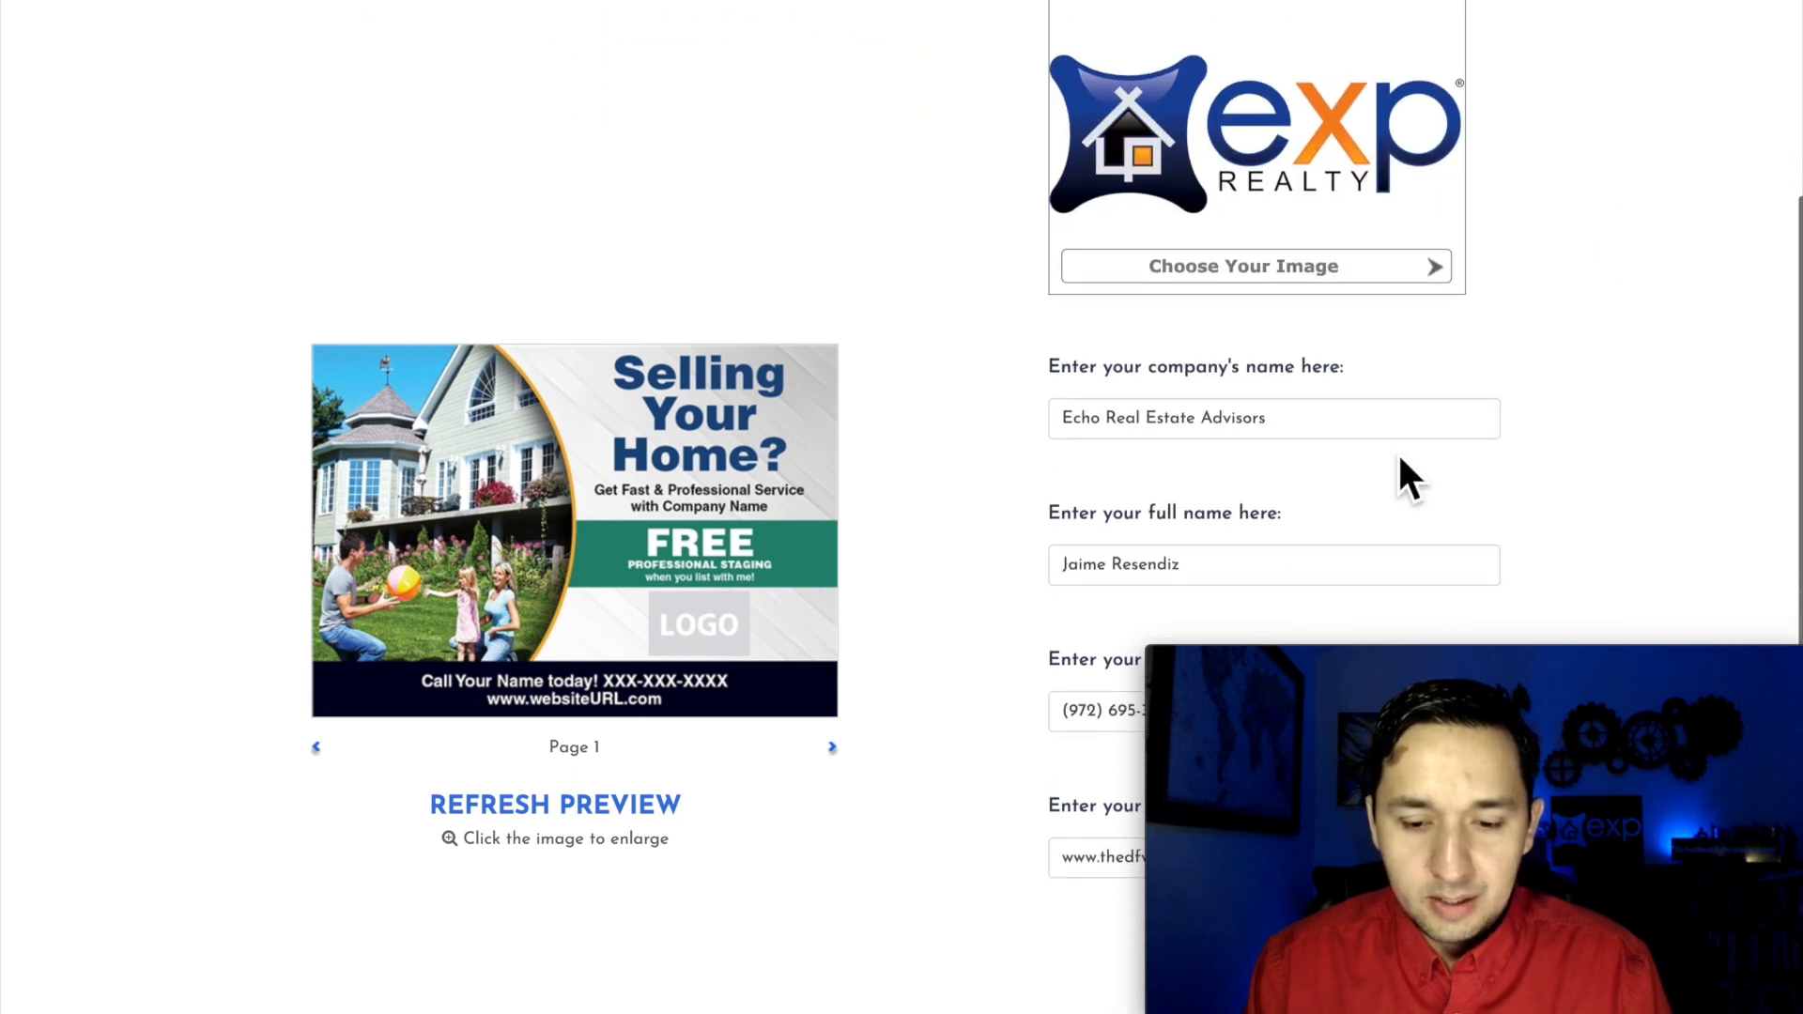
triple_click(1223, 435)
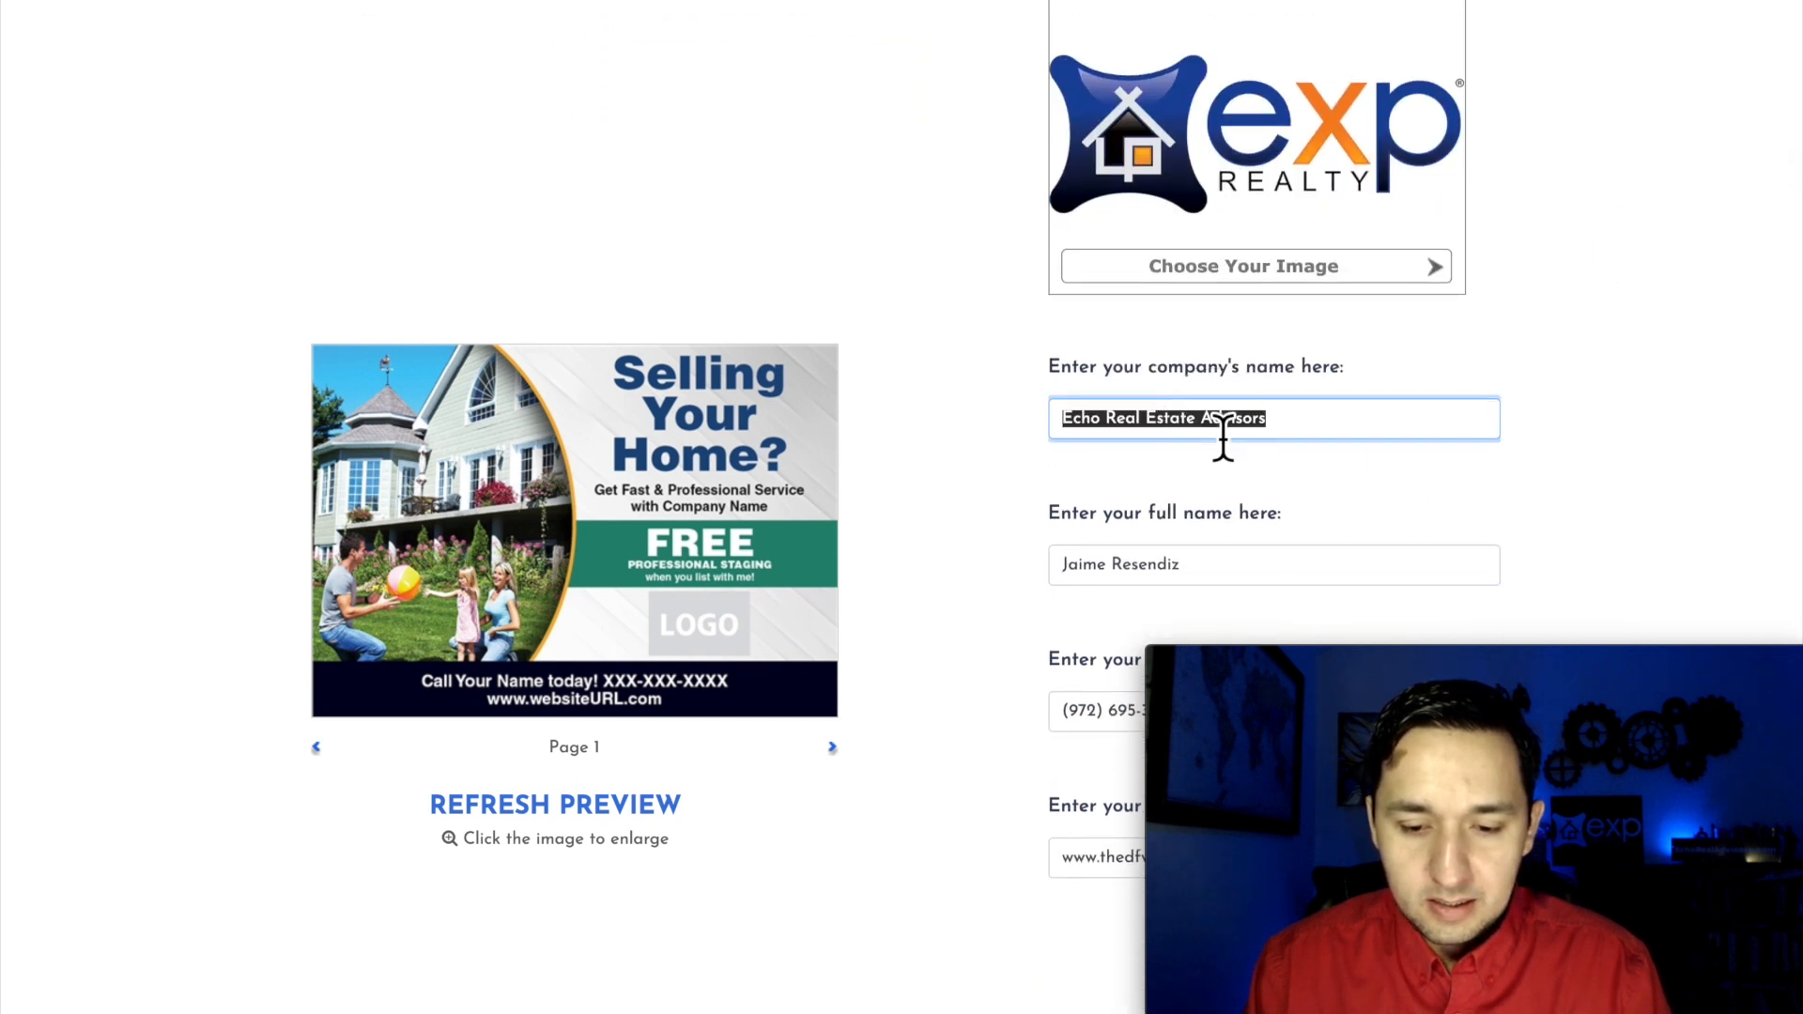
key("BackSpace")
left_click(1622, 451)
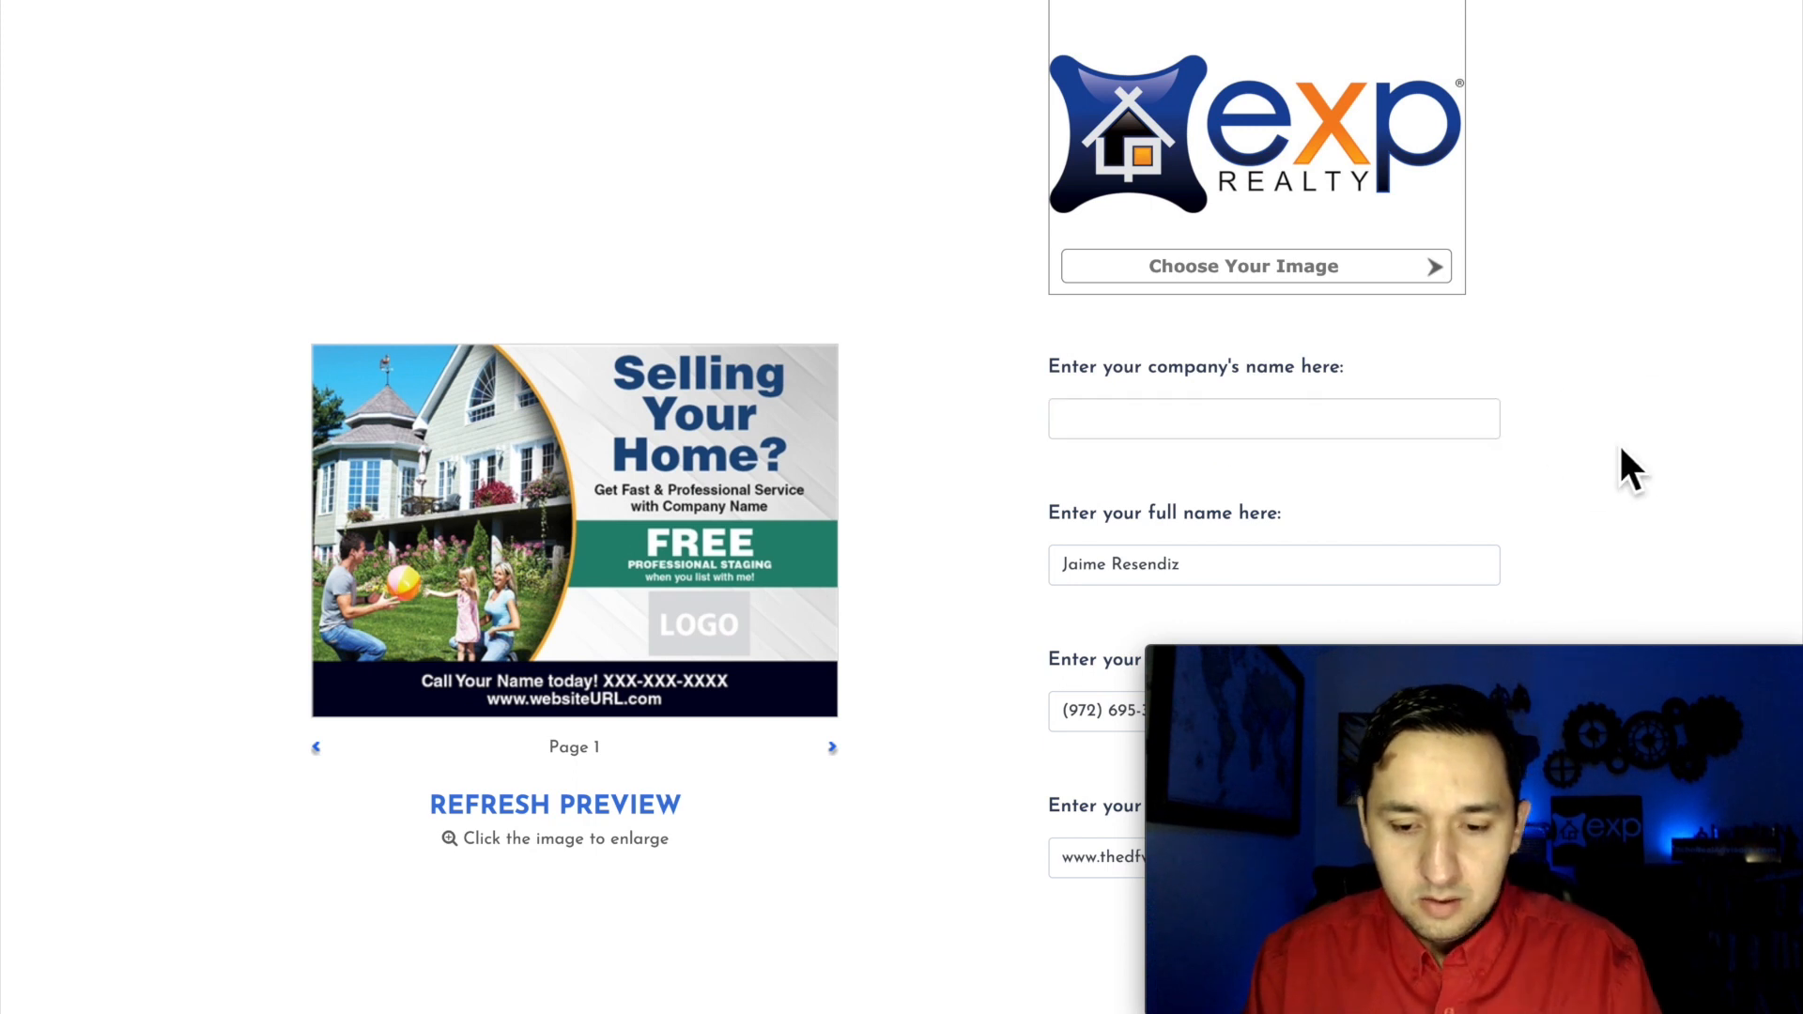
Step: Review the front's contact details and updated preview, and continue to personalizing the back of the postcard
scroll(1622, 451, "down", 3)
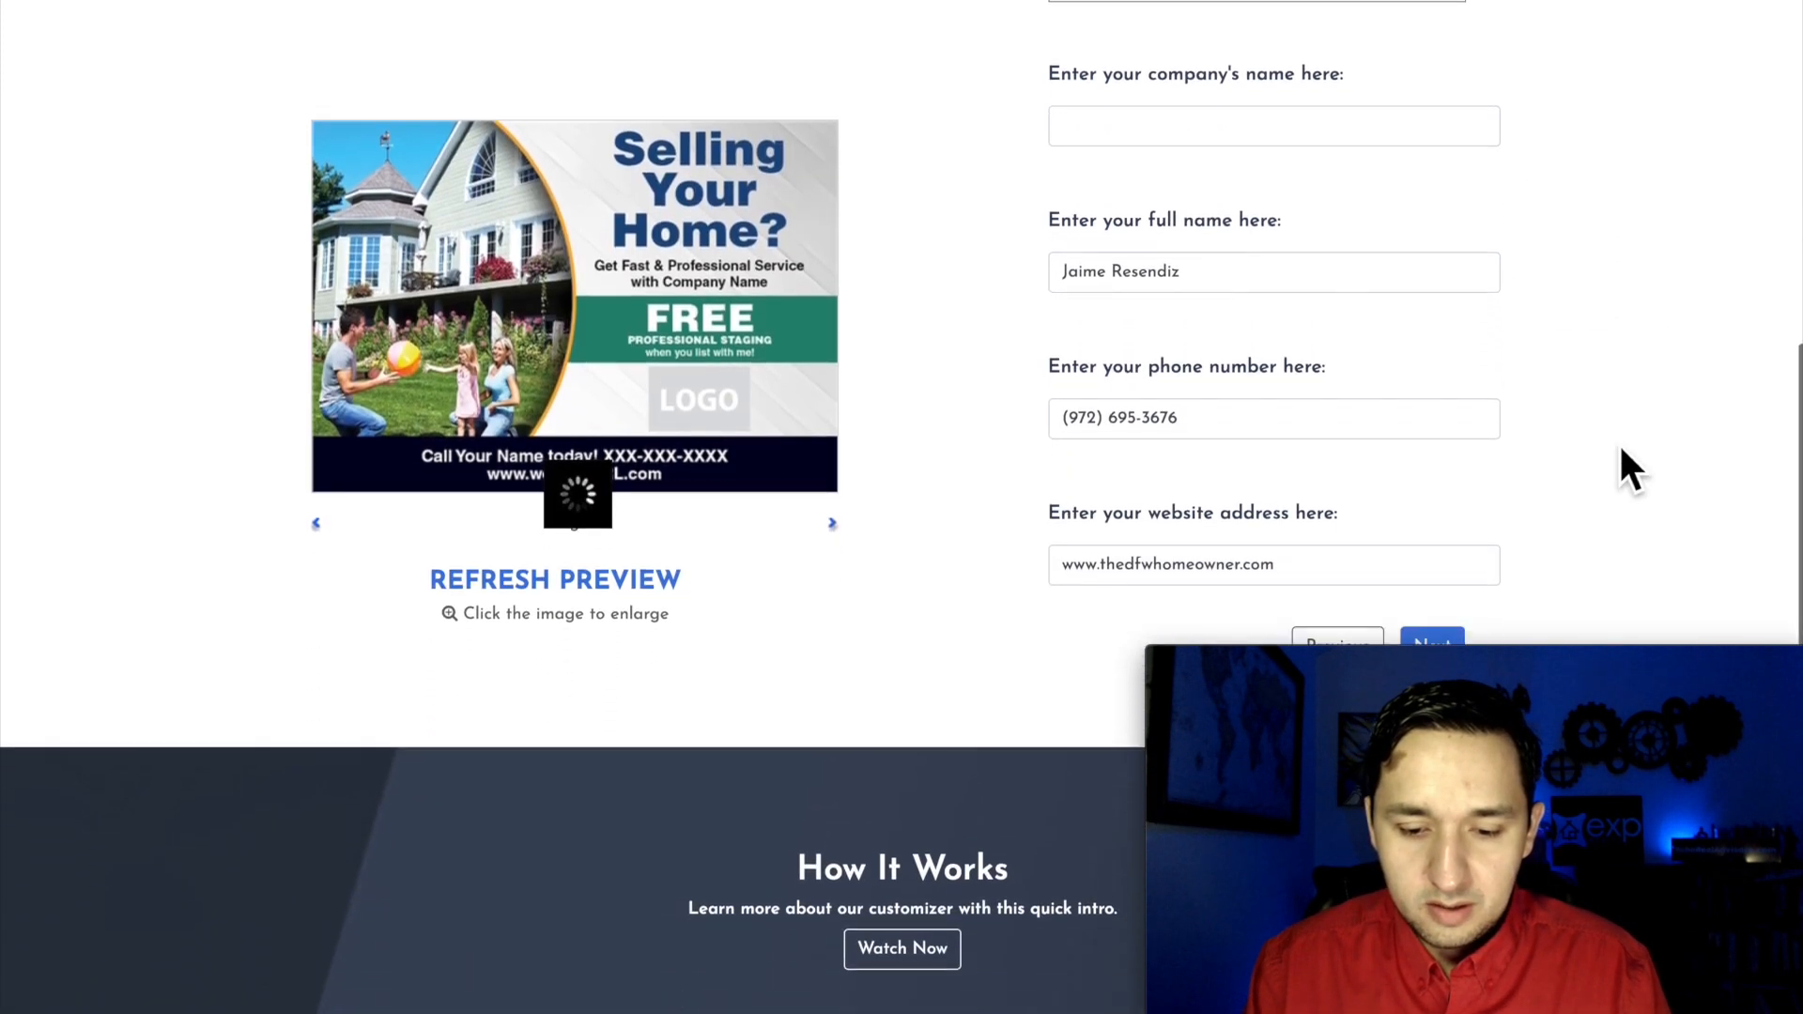
scroll(1622, 451, "down", 1)
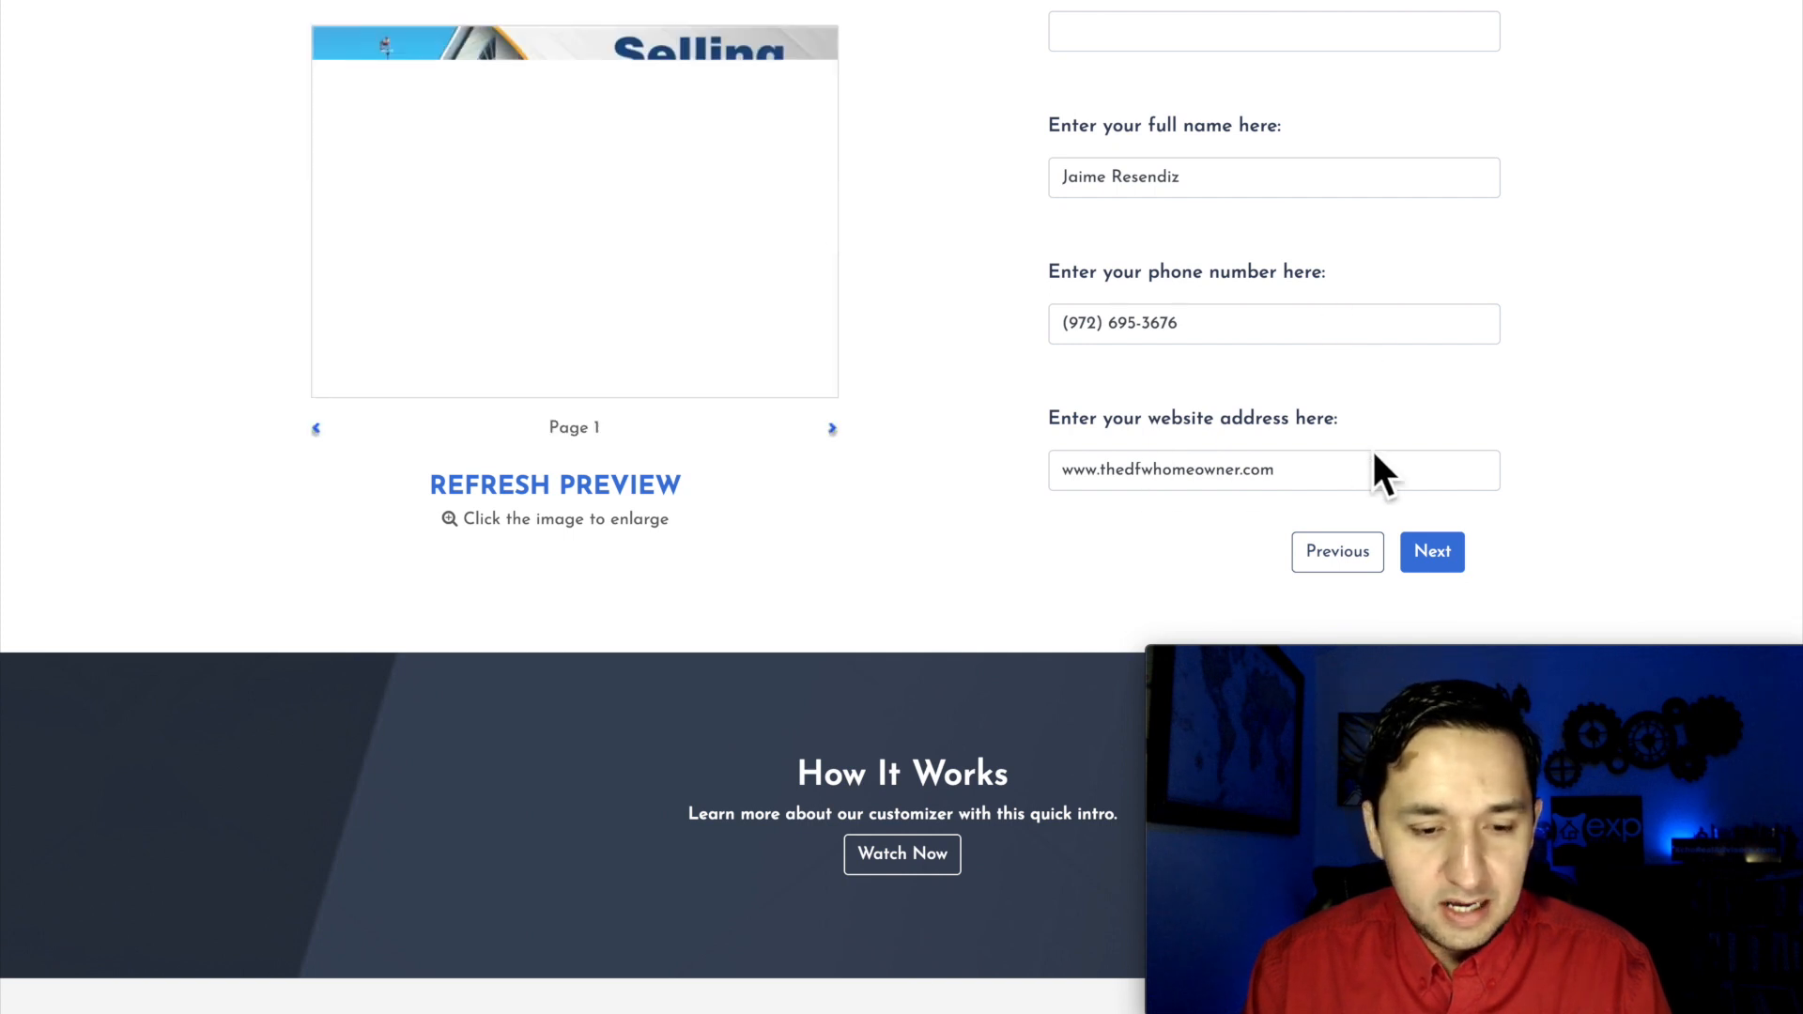
scroll(1376, 458, "up", 1)
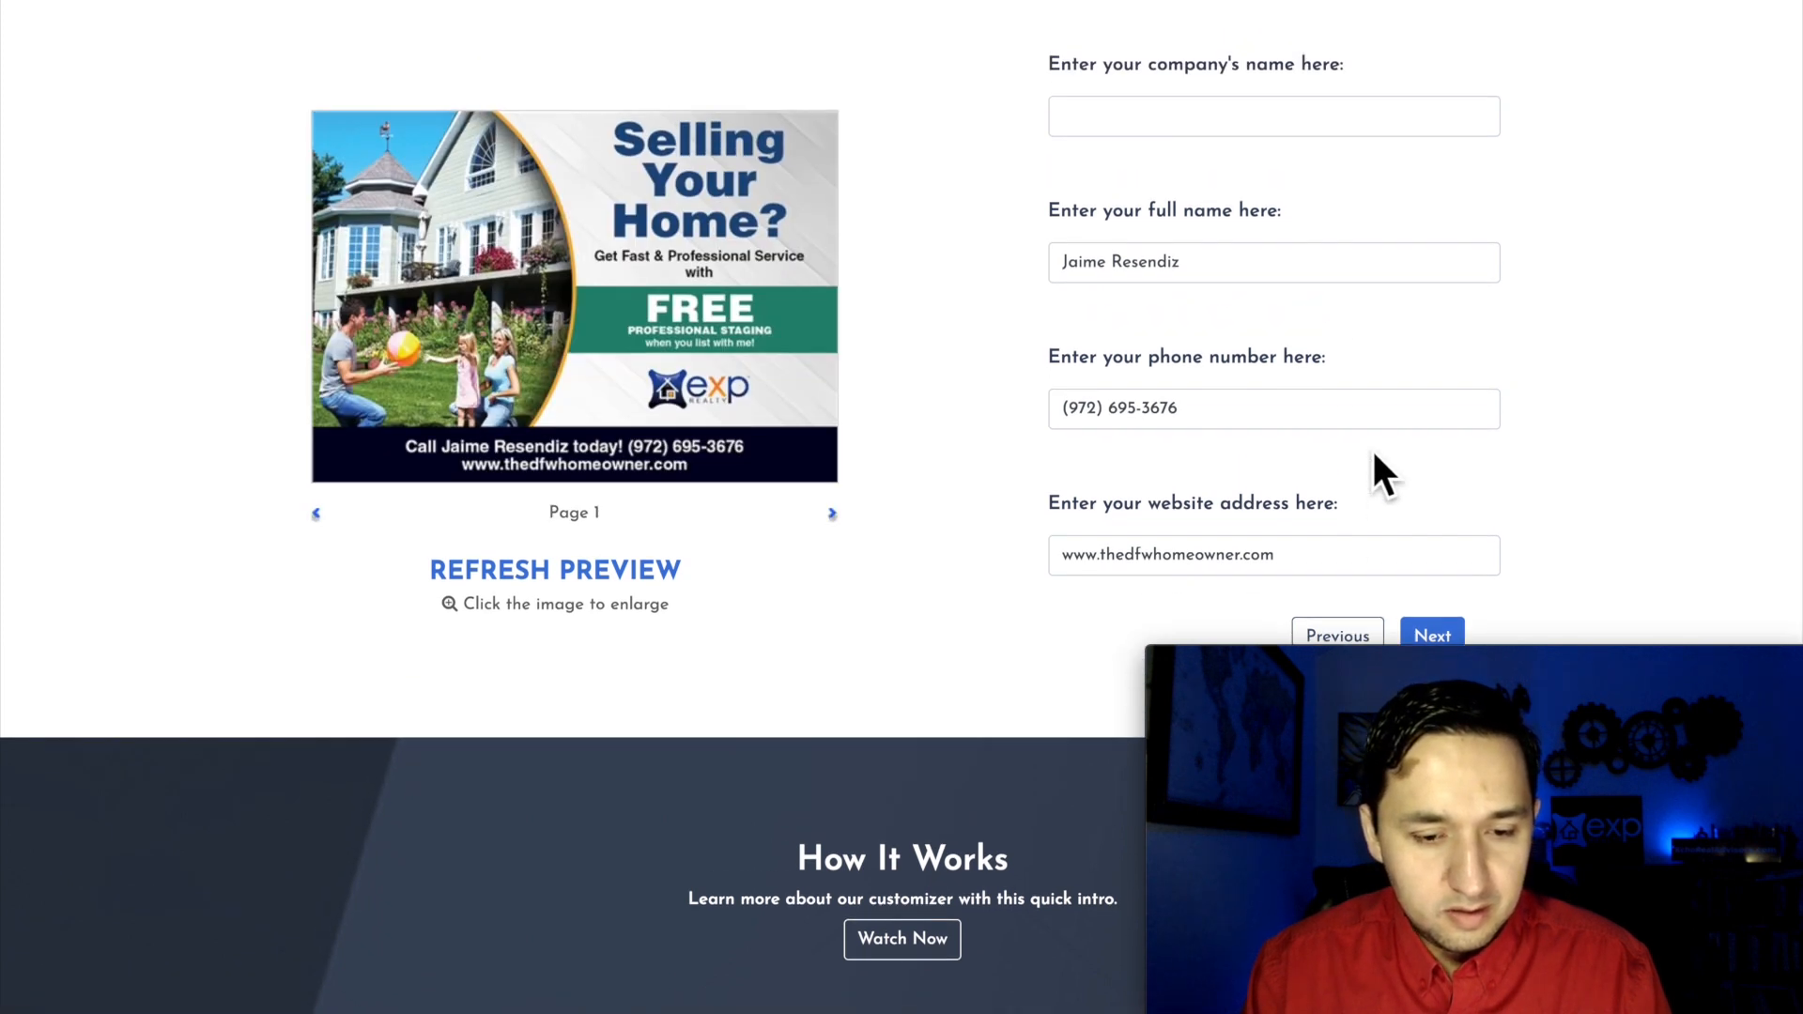
scroll(1376, 460, "down", 1)
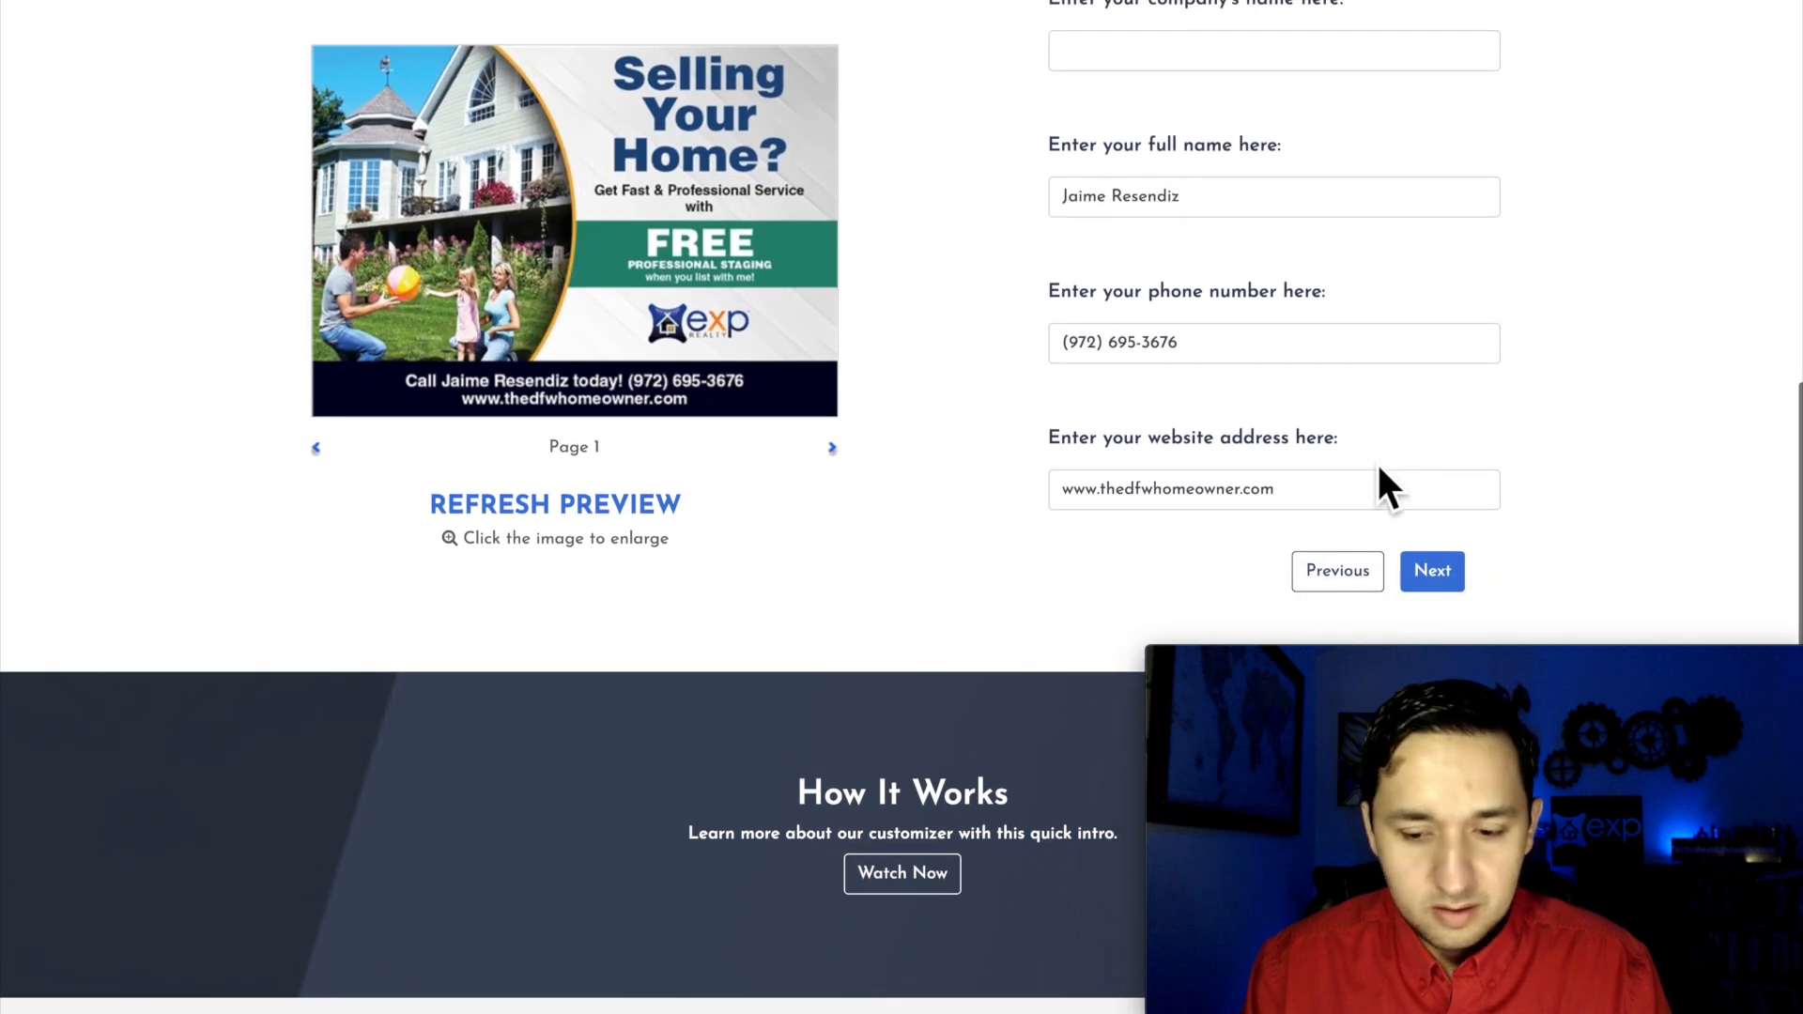
left_click(1420, 569)
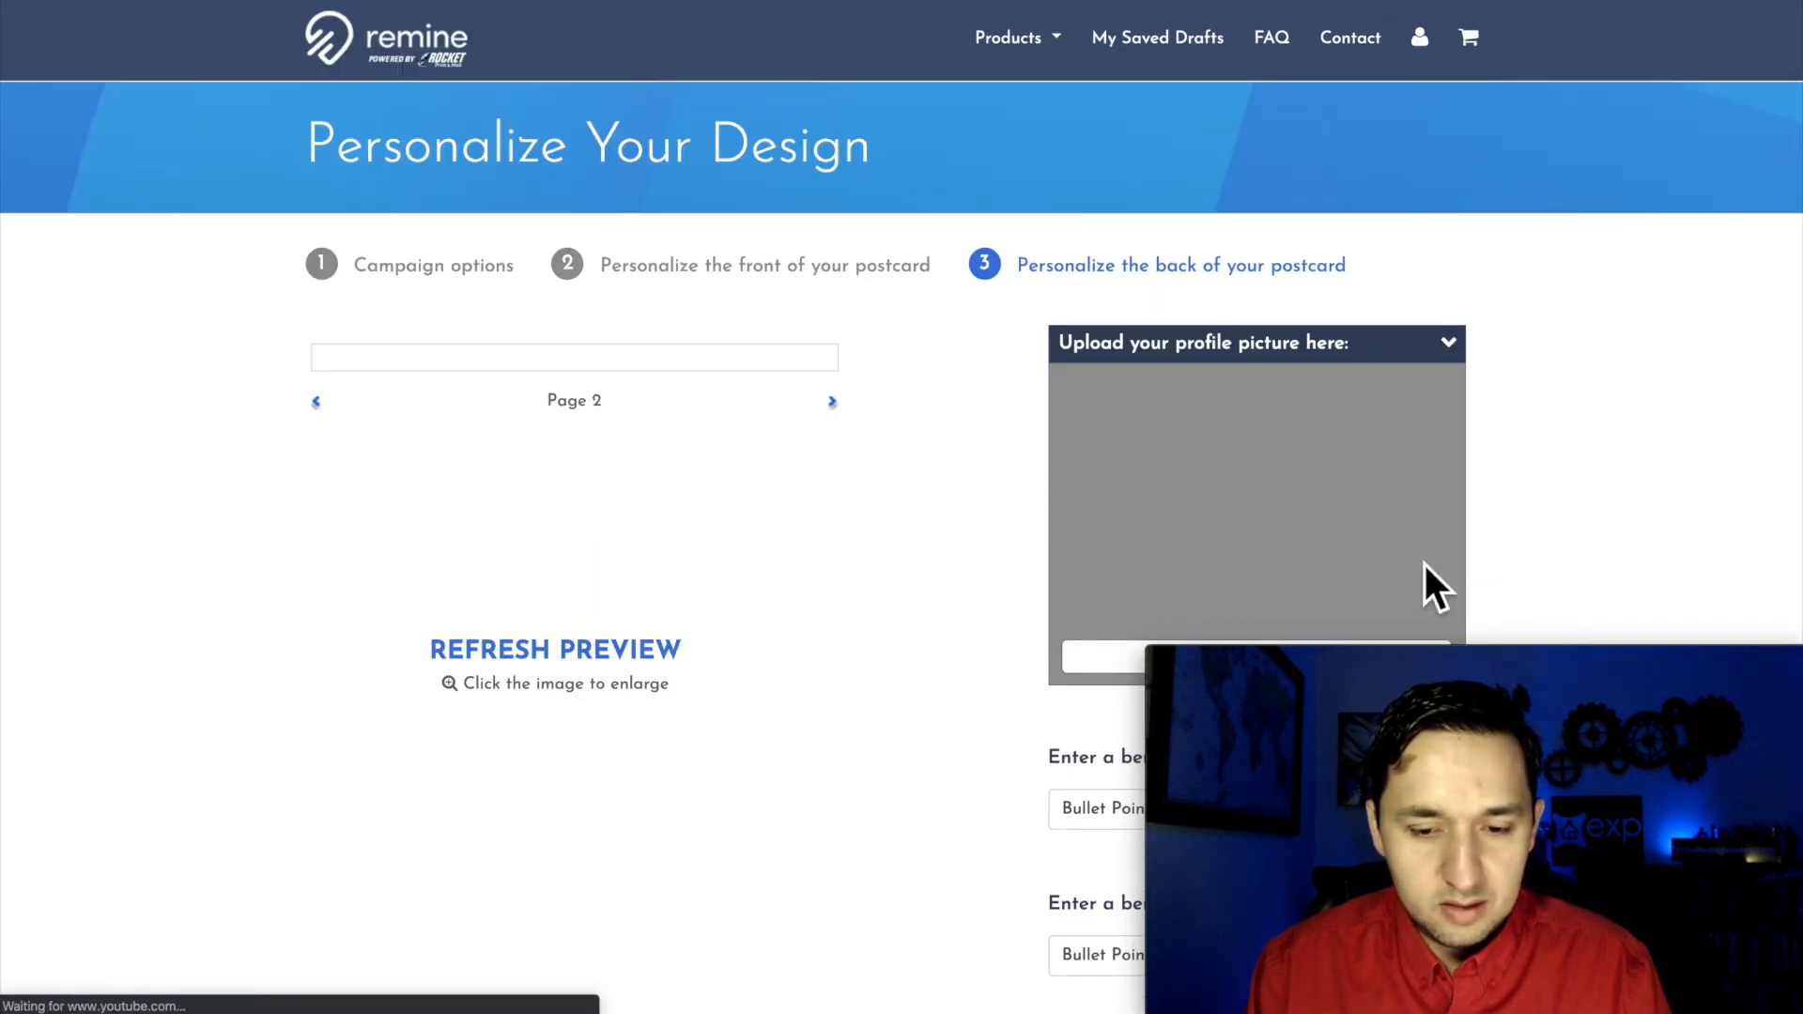
Step: Set the profile picture on the postcard's back to the portrait already in the image gallery
scroll(1513, 470, "down", 1)
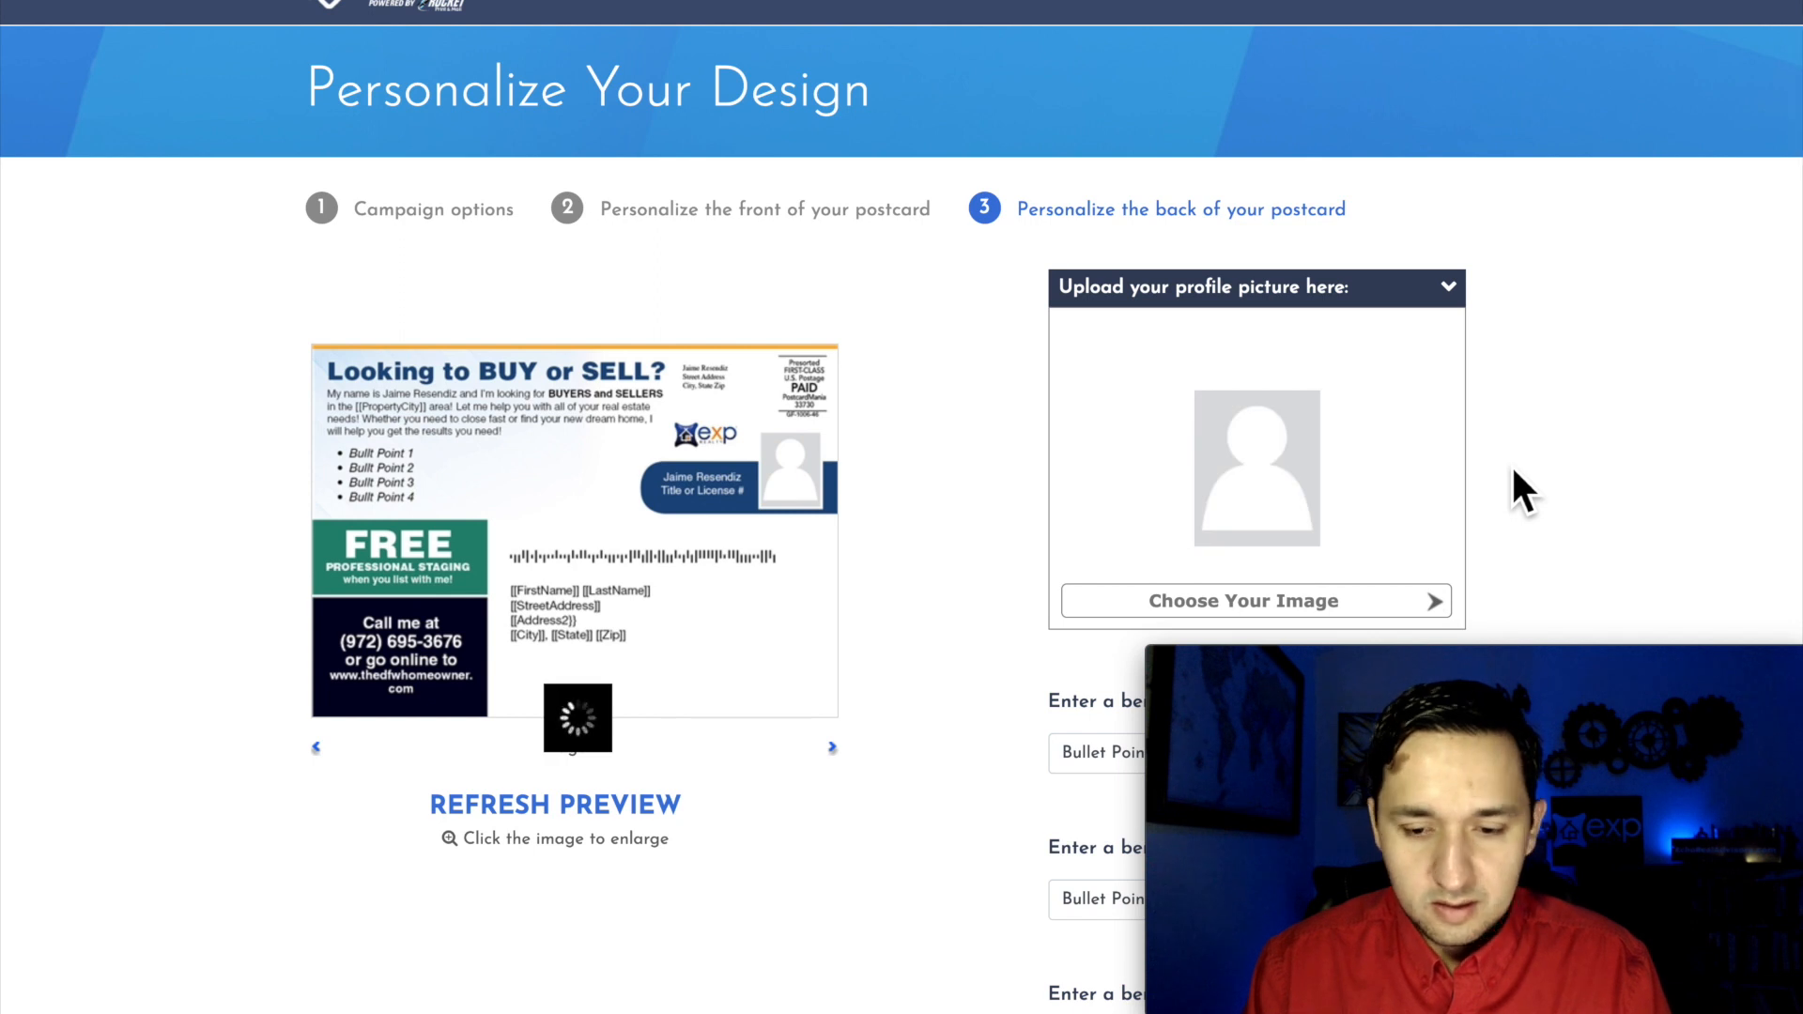
scroll(1512, 463, "down", 1)
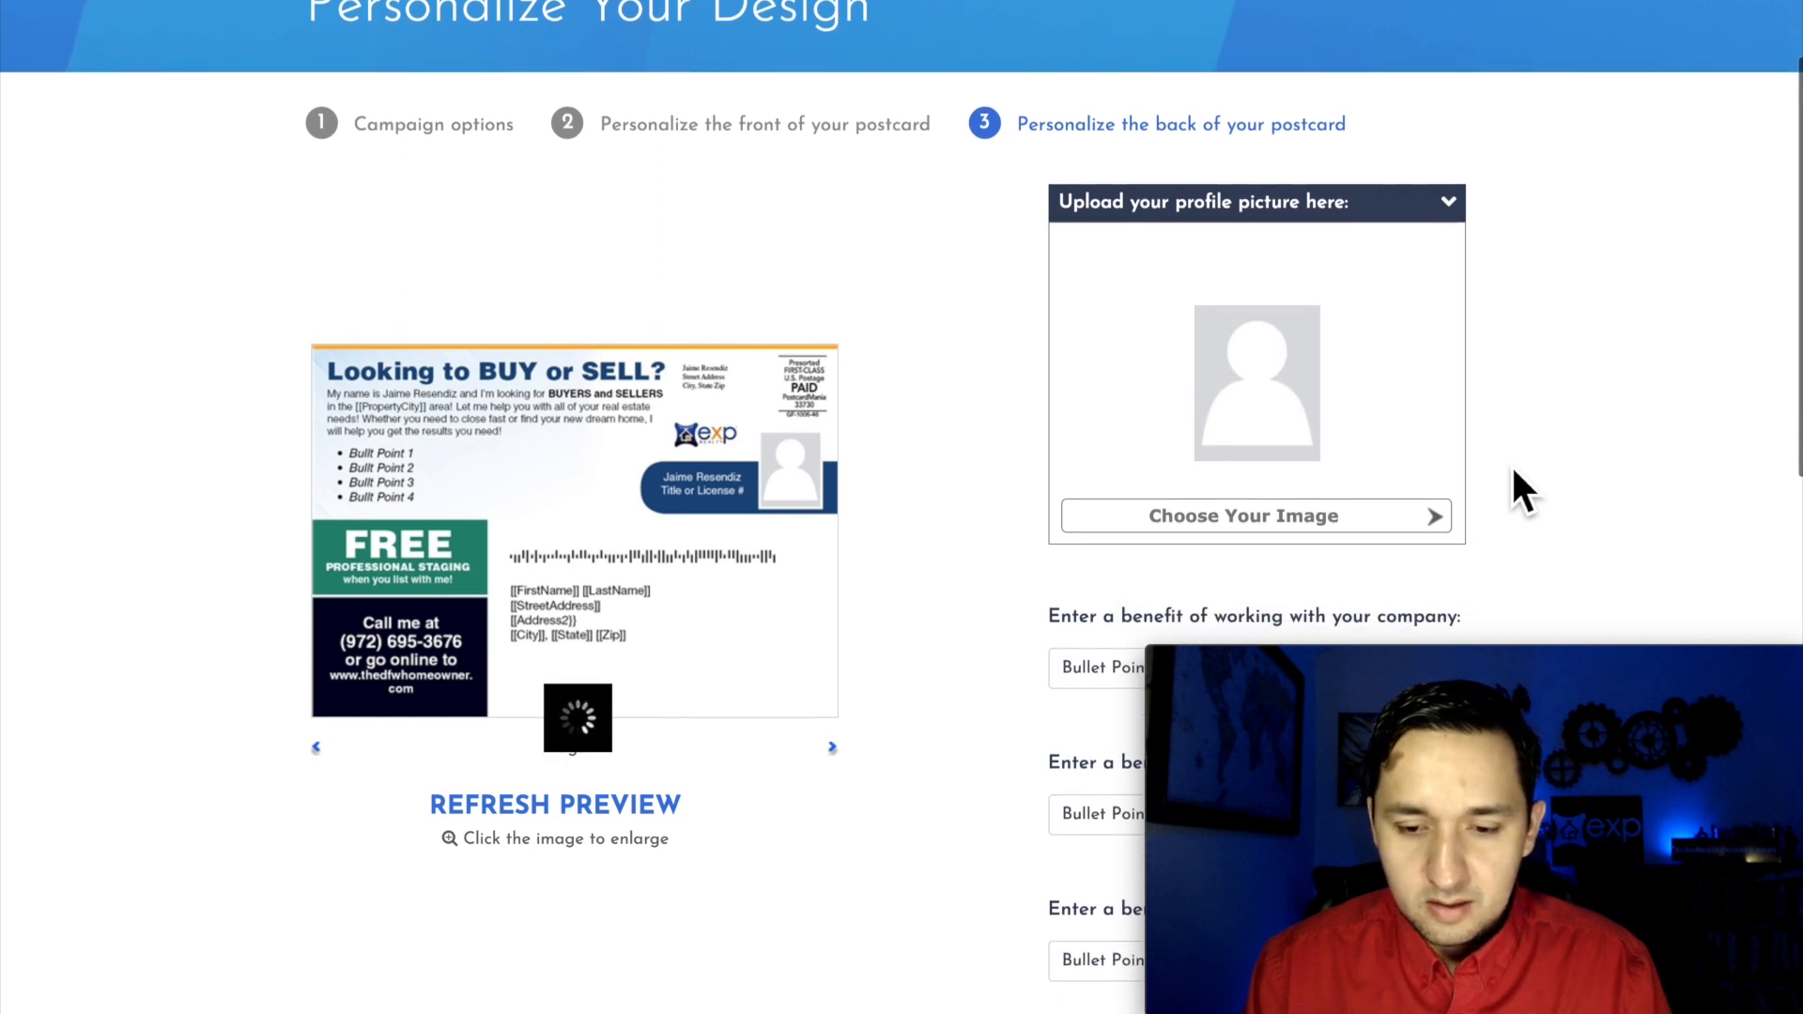
left_click(1268, 518)
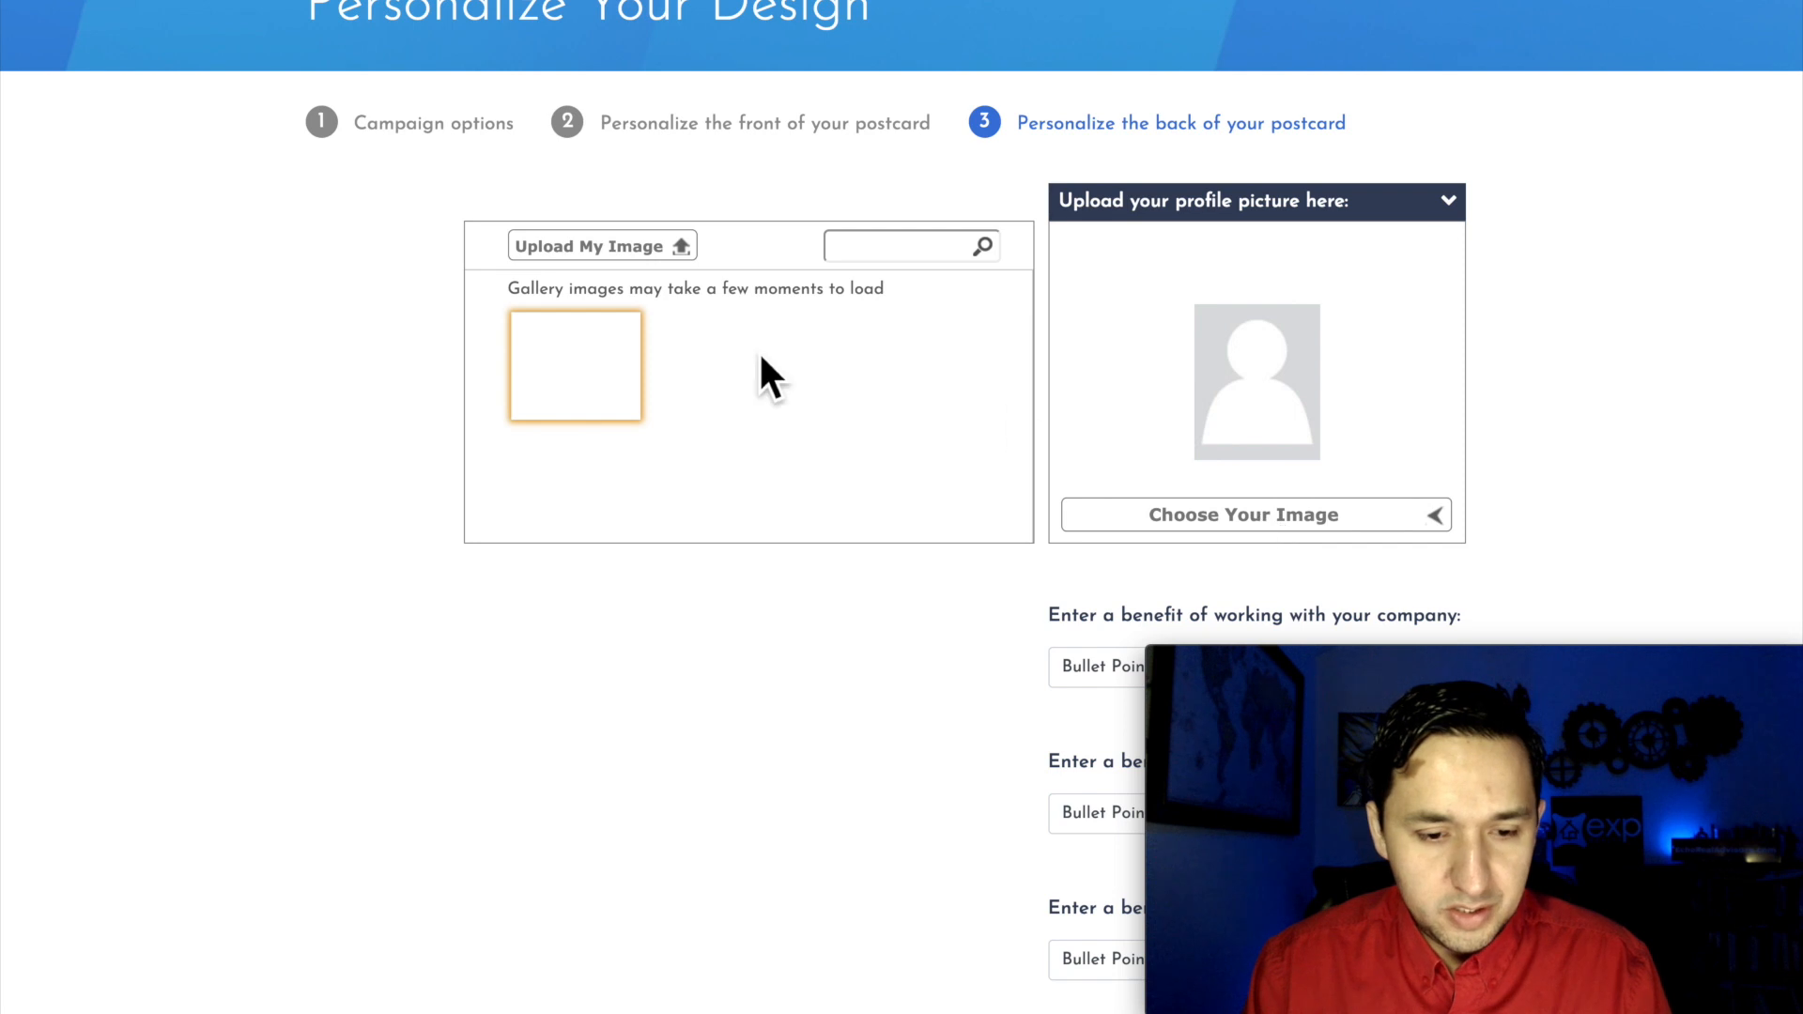
left_click(608, 372)
Step: Review the benefit bullet points, return address and title/license fields on the back, keep them as they are, and continue to the recipients
scroll(1627, 436, "down", 4)
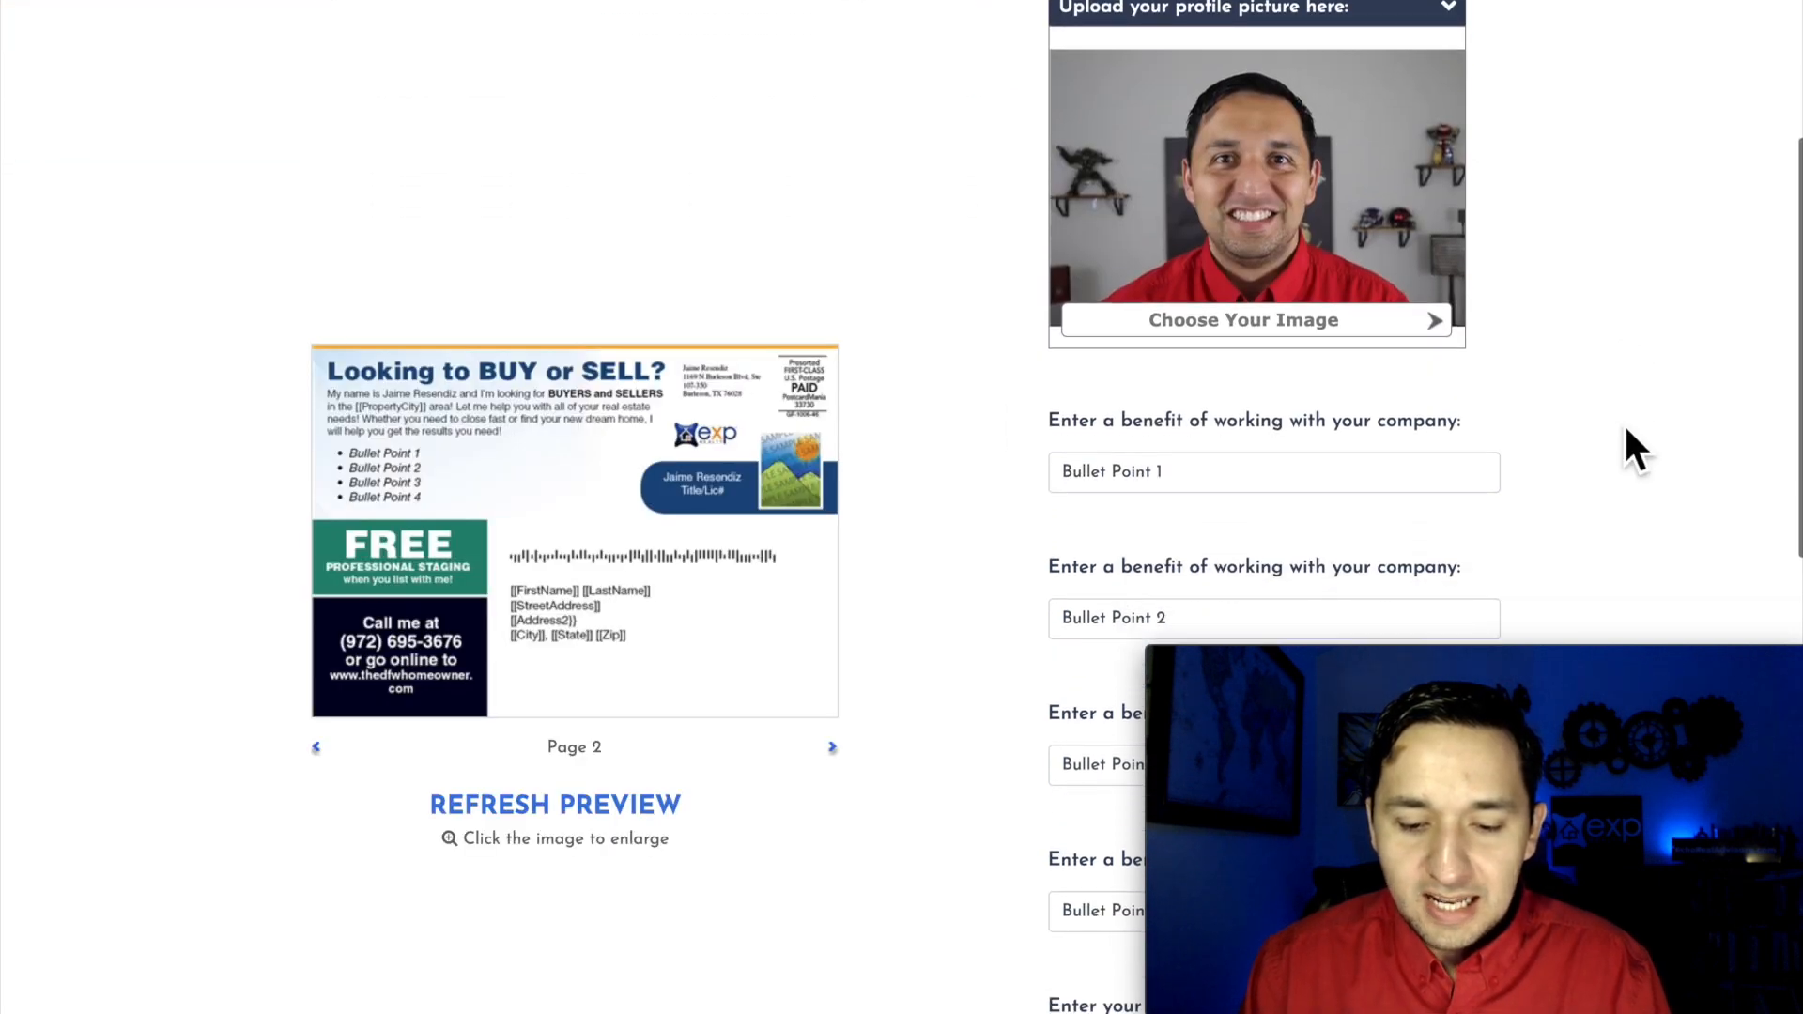
scroll(1627, 434, "down", 2)
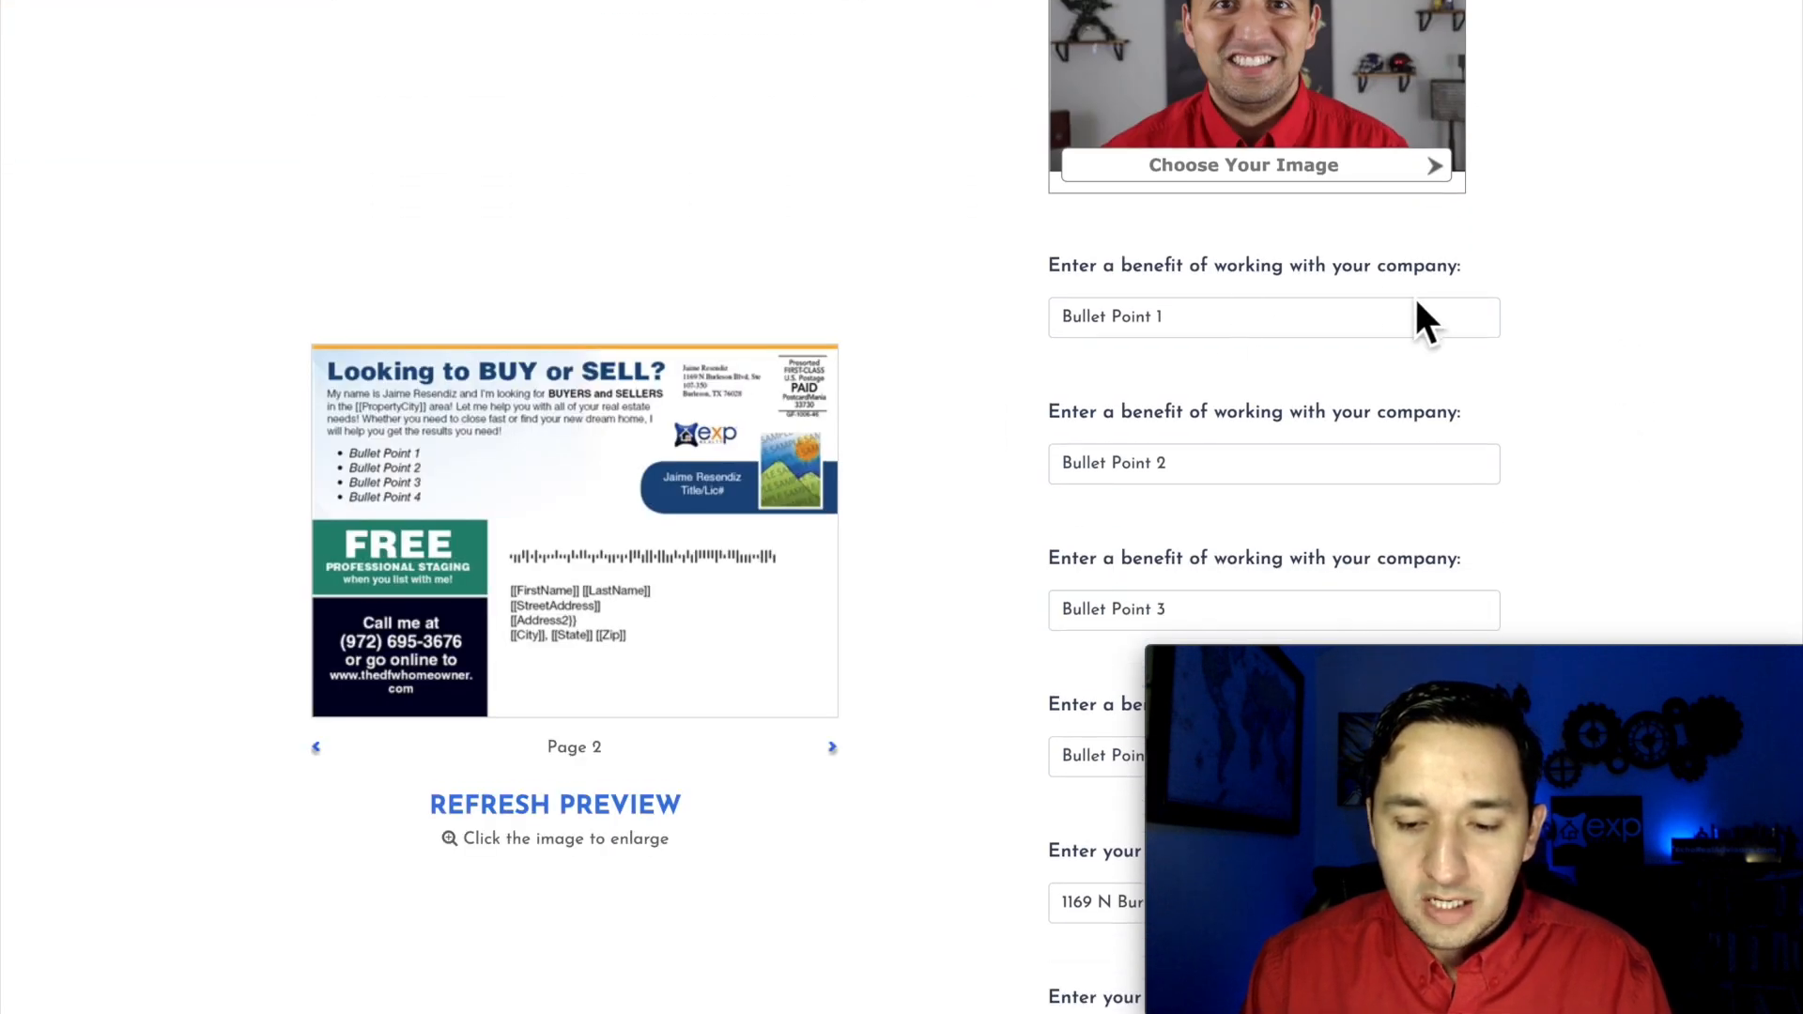
left_click(1212, 330)
scroll(1214, 355, "down", 1)
left_click(1207, 404)
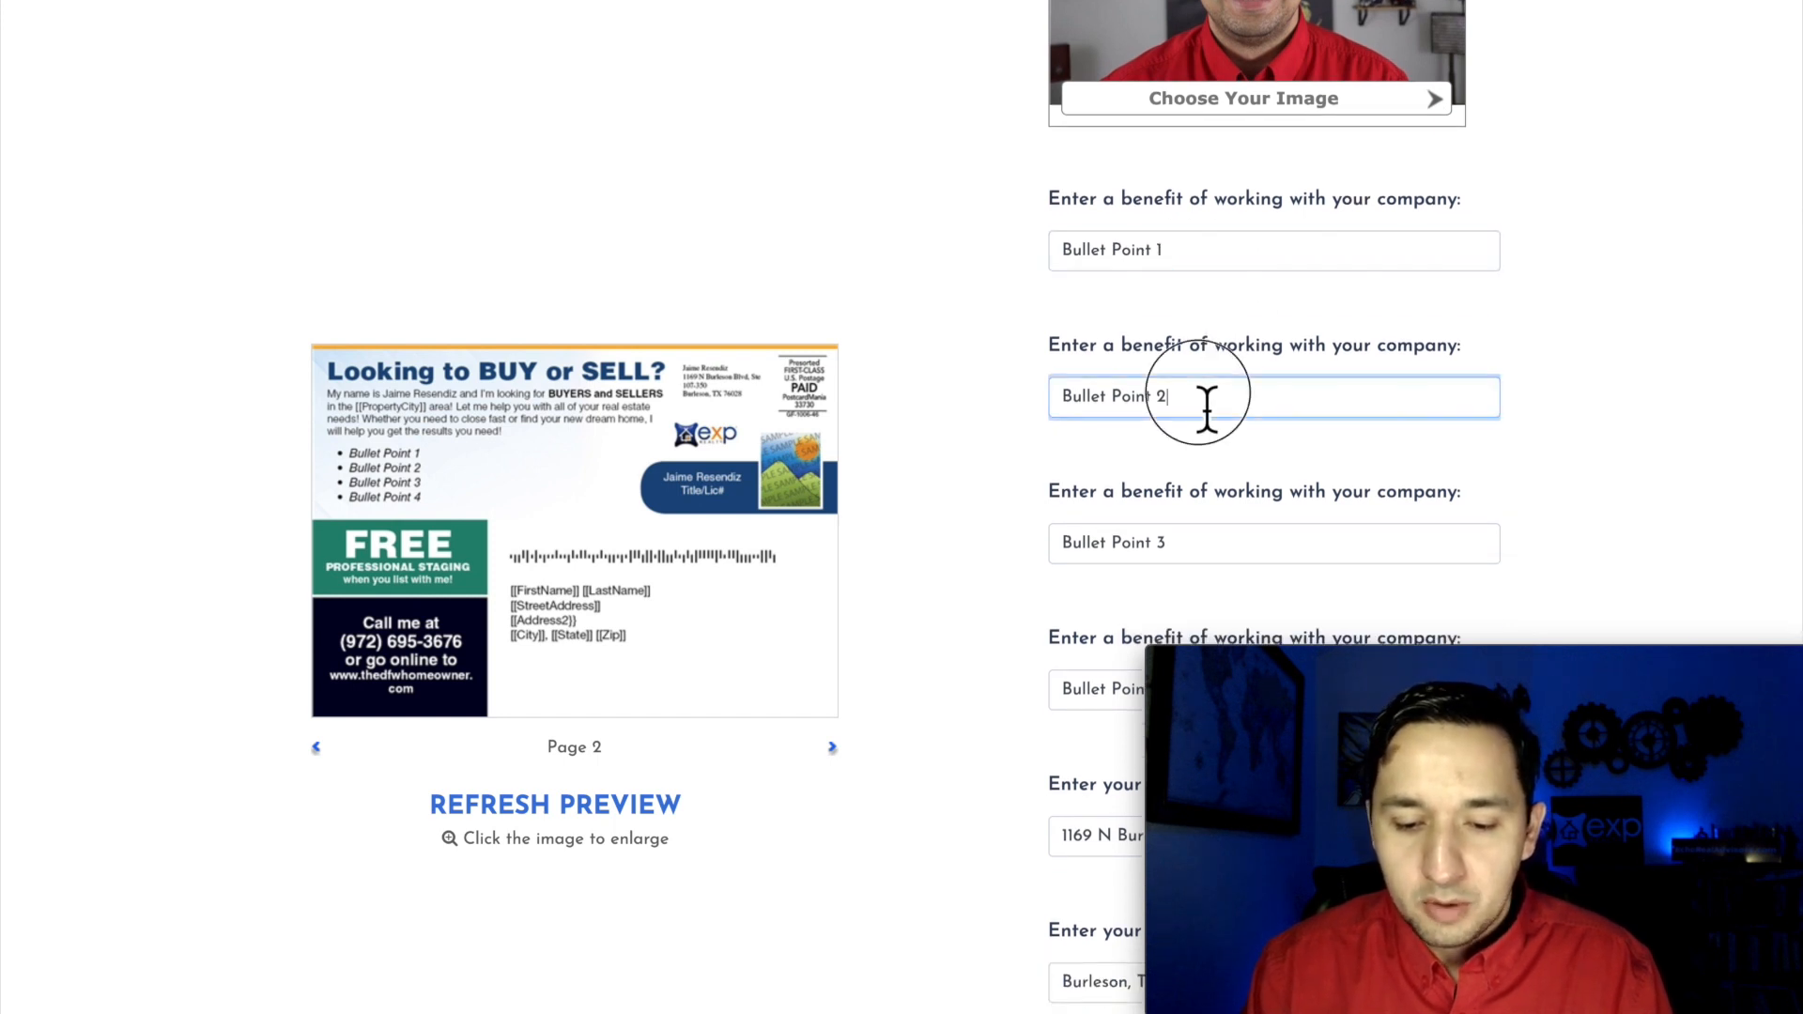
scroll(1207, 406, "down", 3)
scroll(1195, 484, "down", 3)
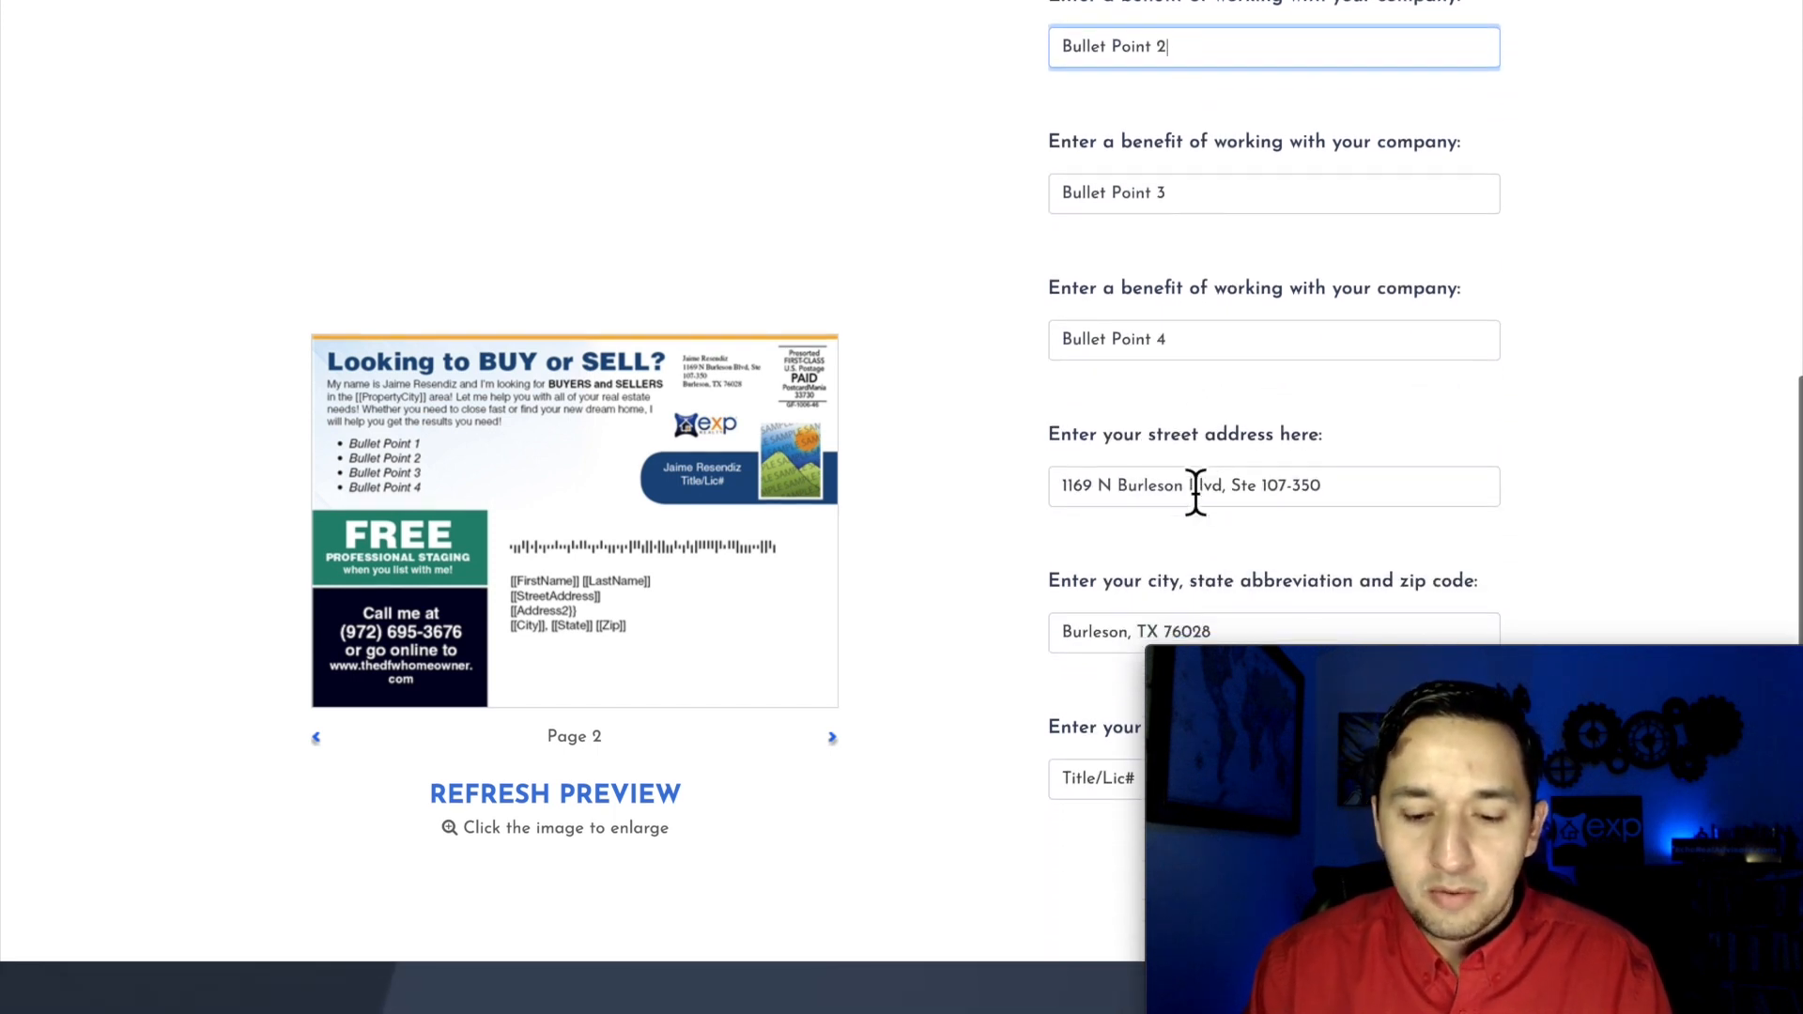
scroll(1200, 502, "down", 3)
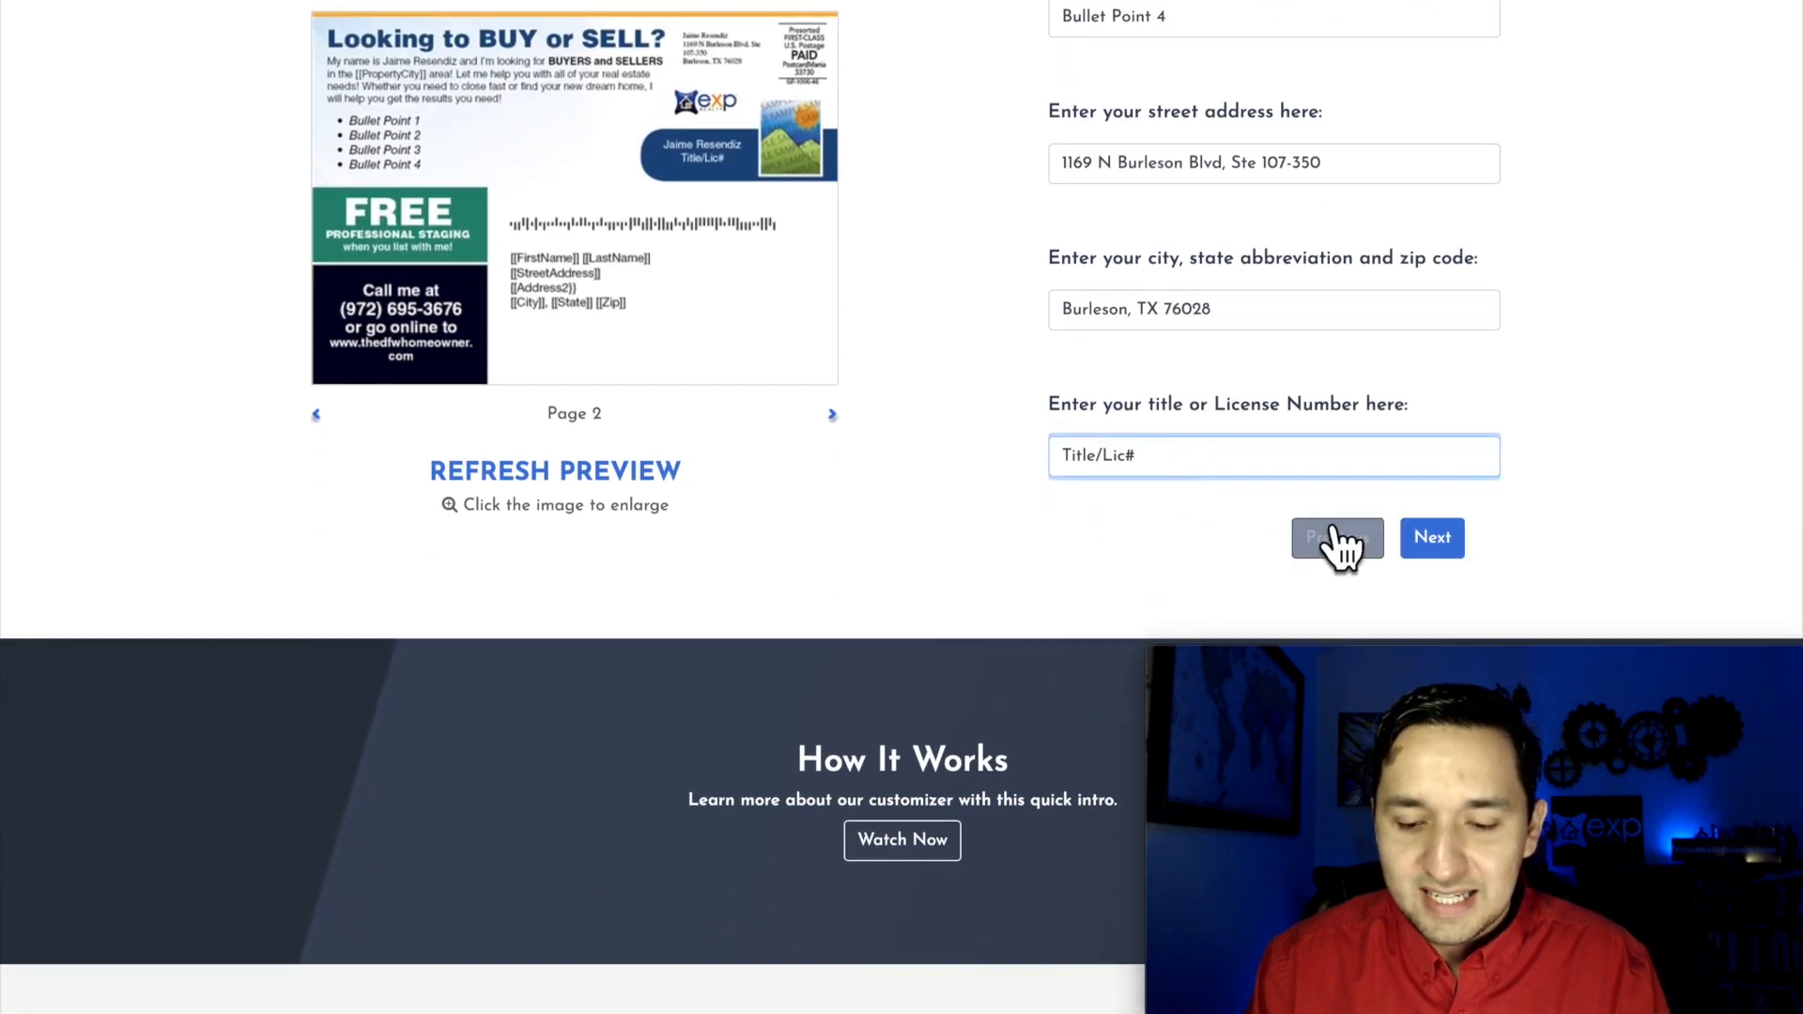
left_click(1420, 543)
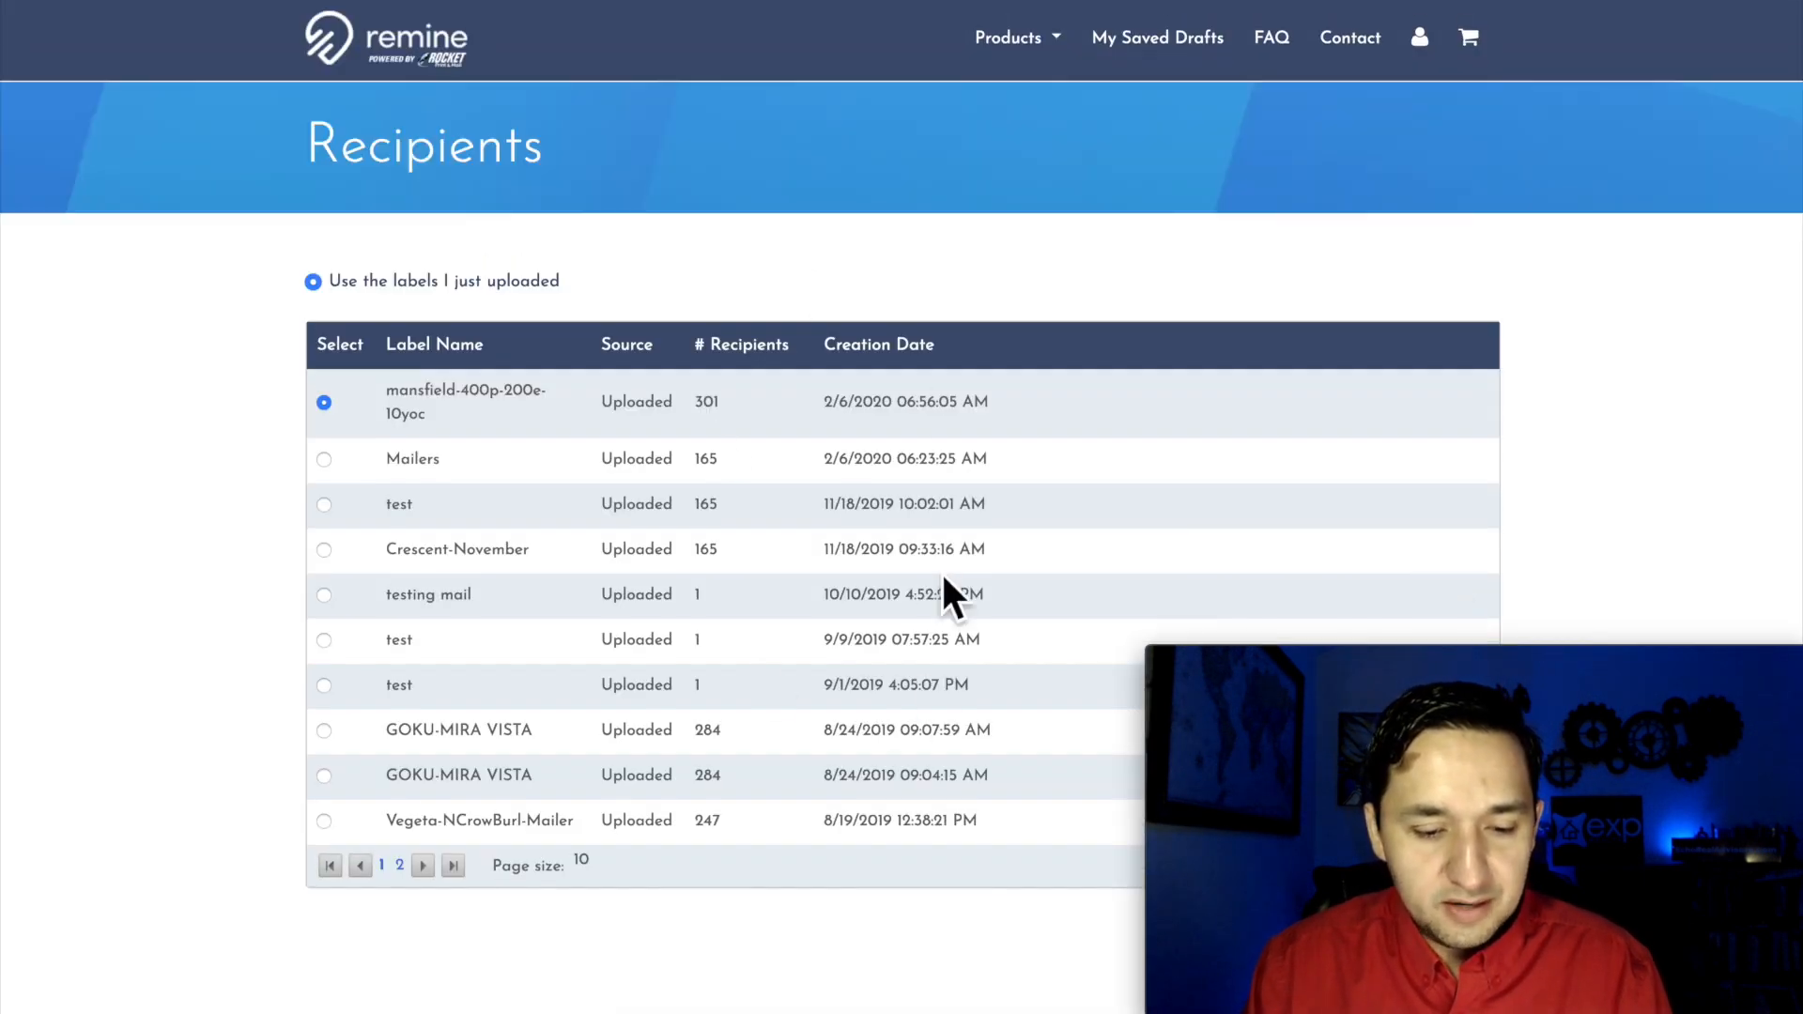
Step: Use the uploaded mansfield-400p-200e-10yoc label as the mailing's recipient list
scroll(944, 577, "down", 7)
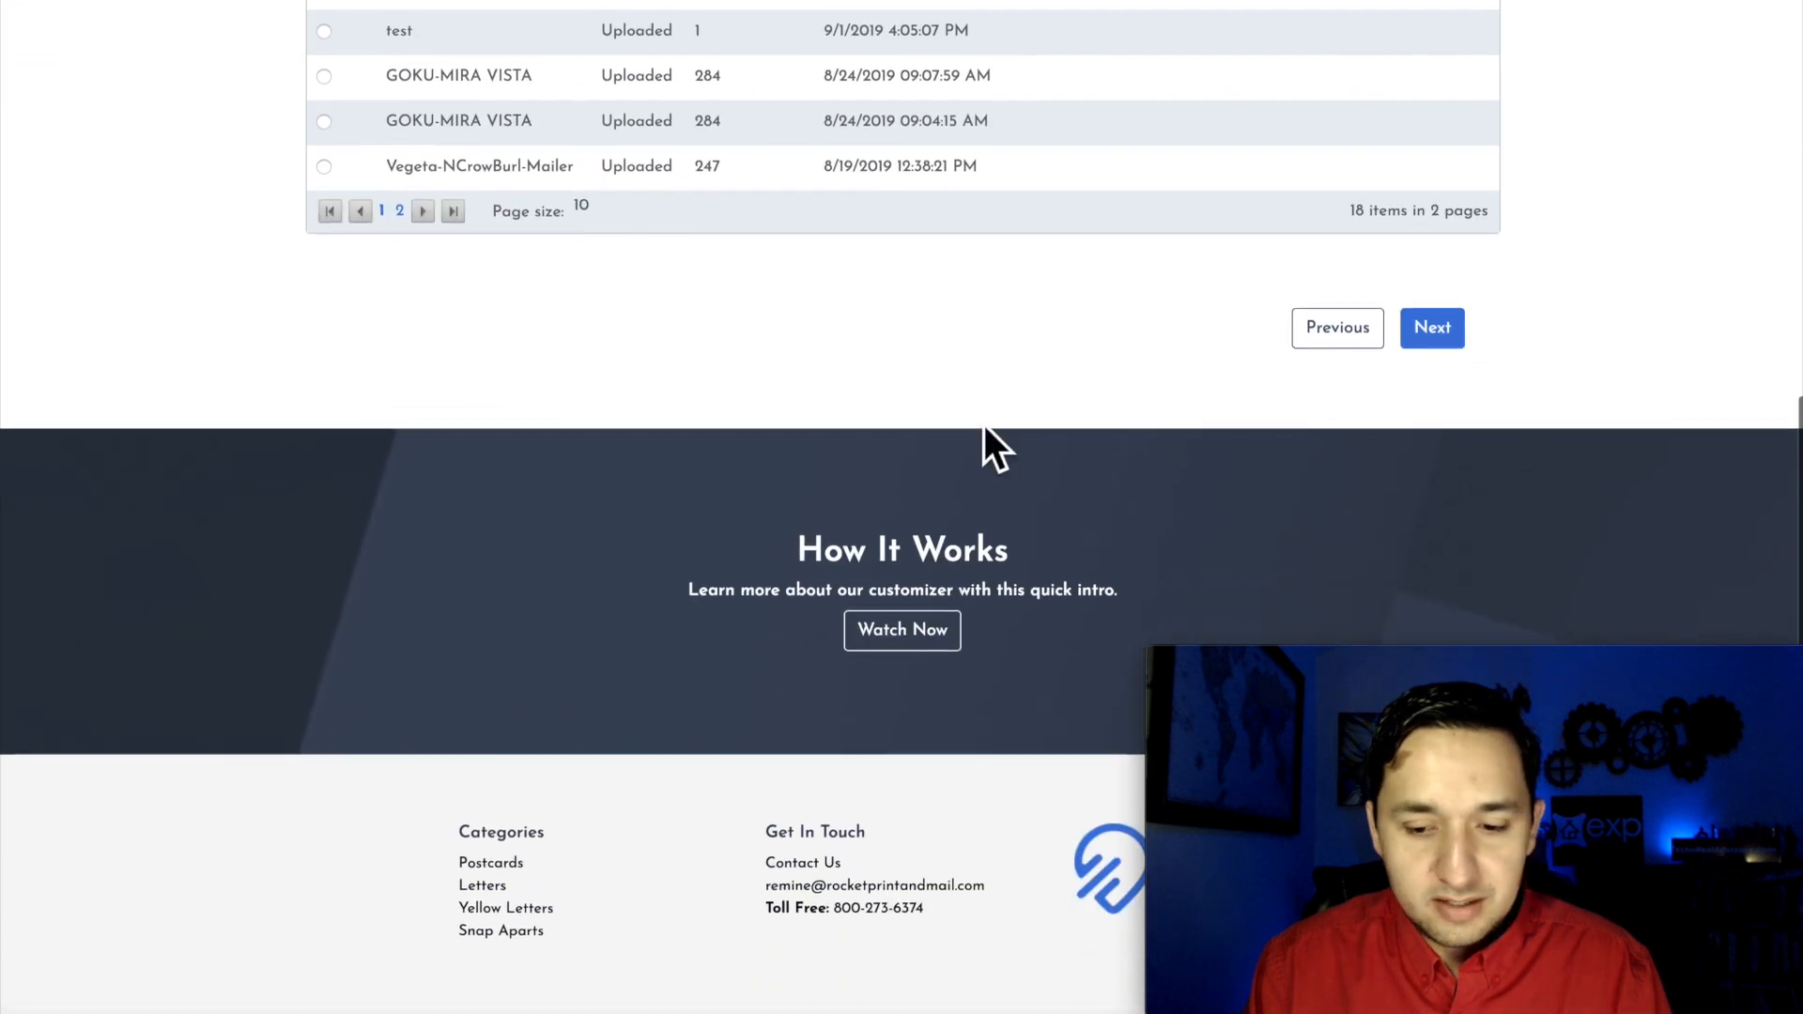
left_click(1435, 344)
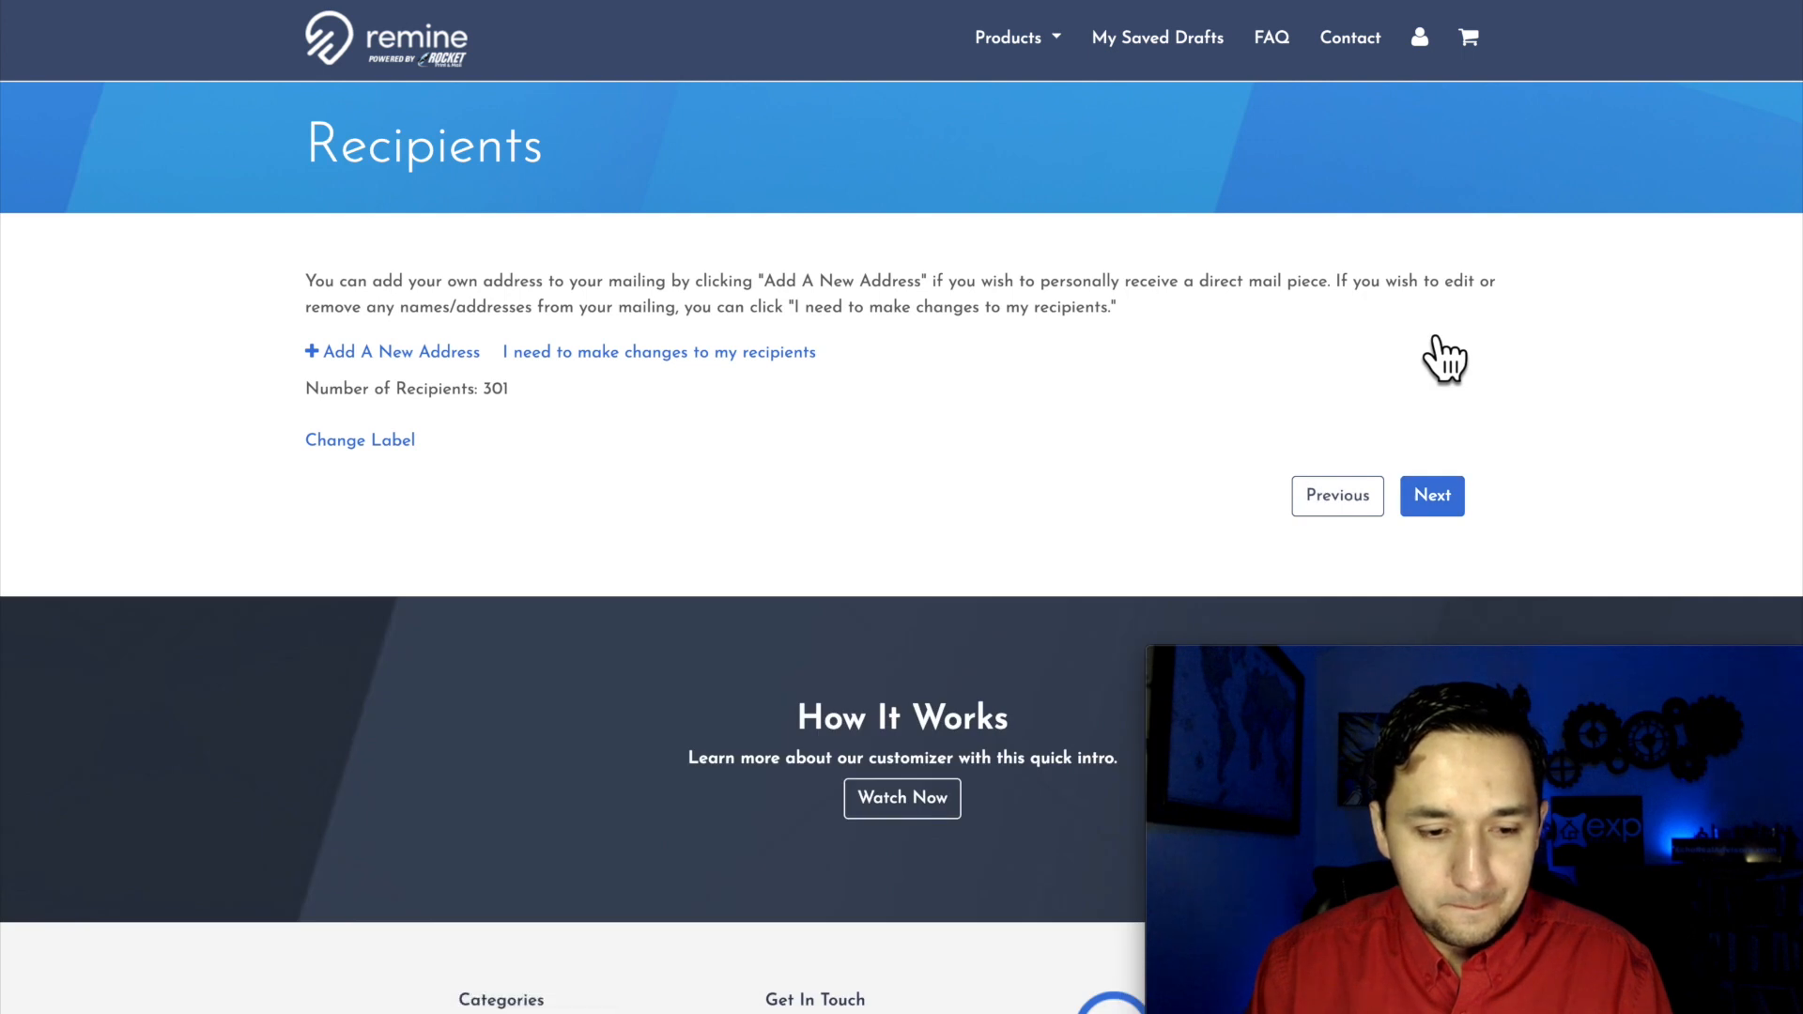
Step: Look at the form for adding a new recipient address, close it without adding a record, and continue to the campaign summary
left_click(417, 358)
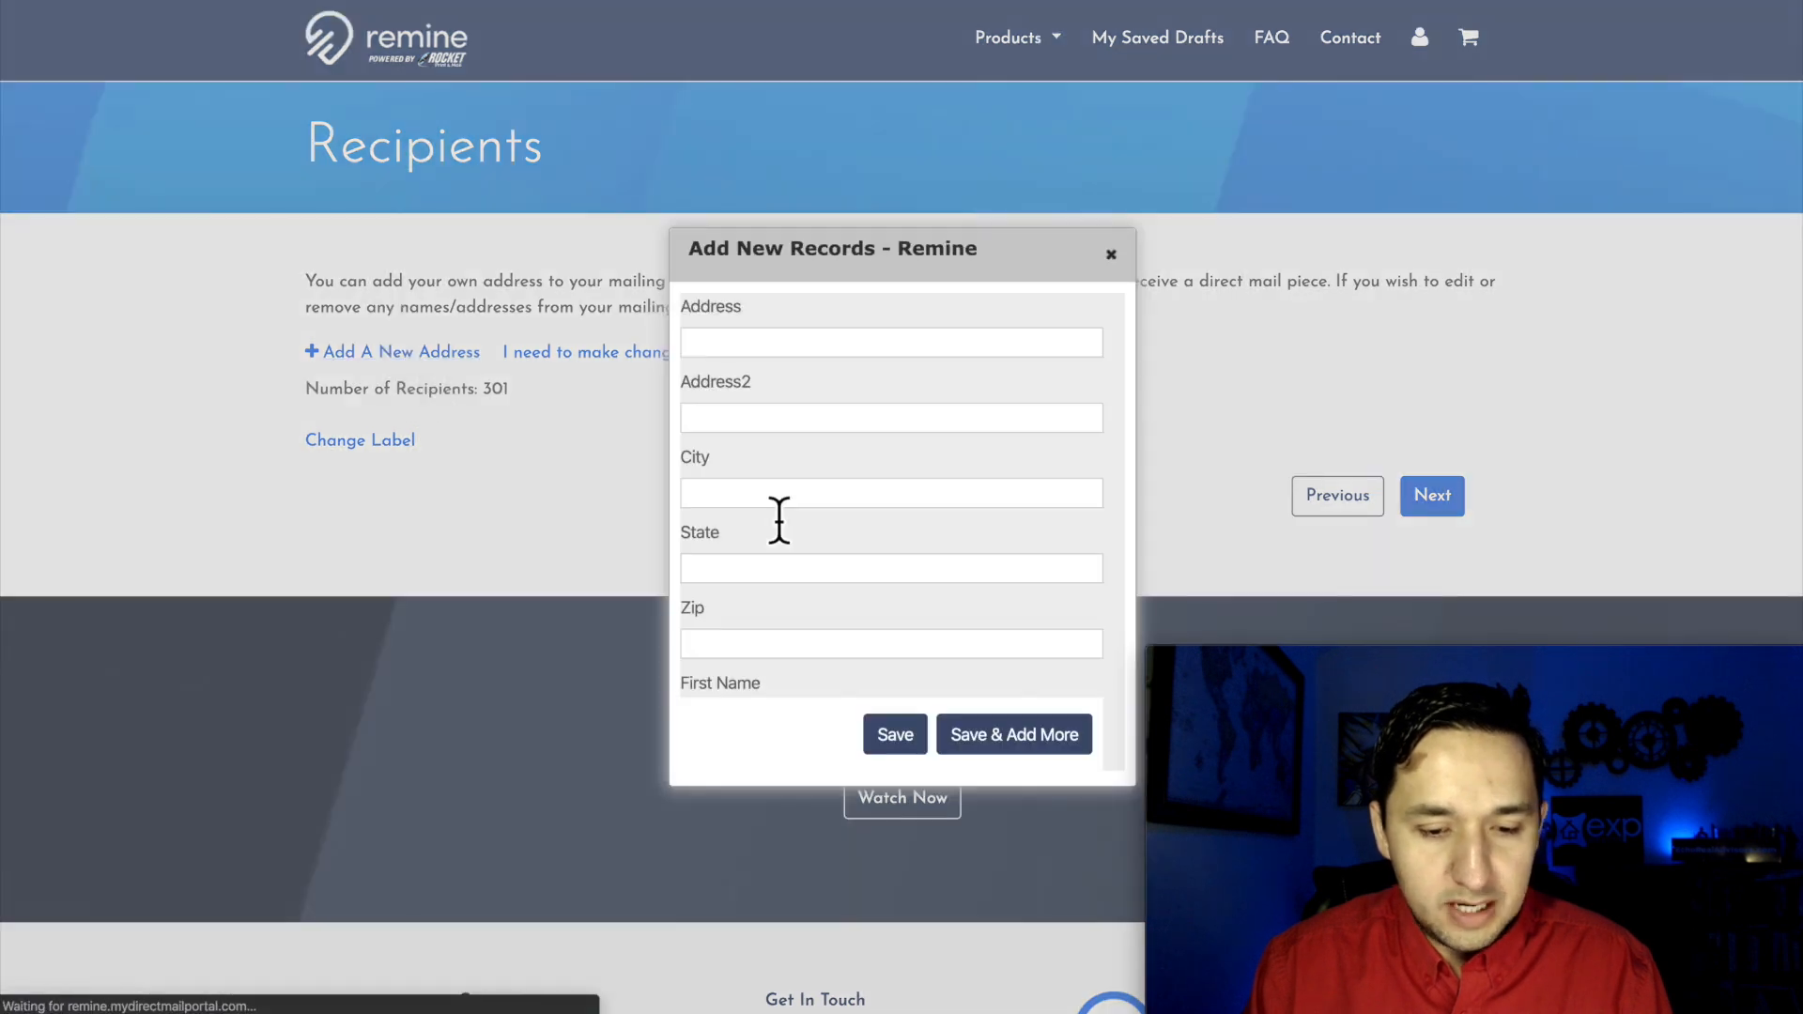
left_click(1111, 254)
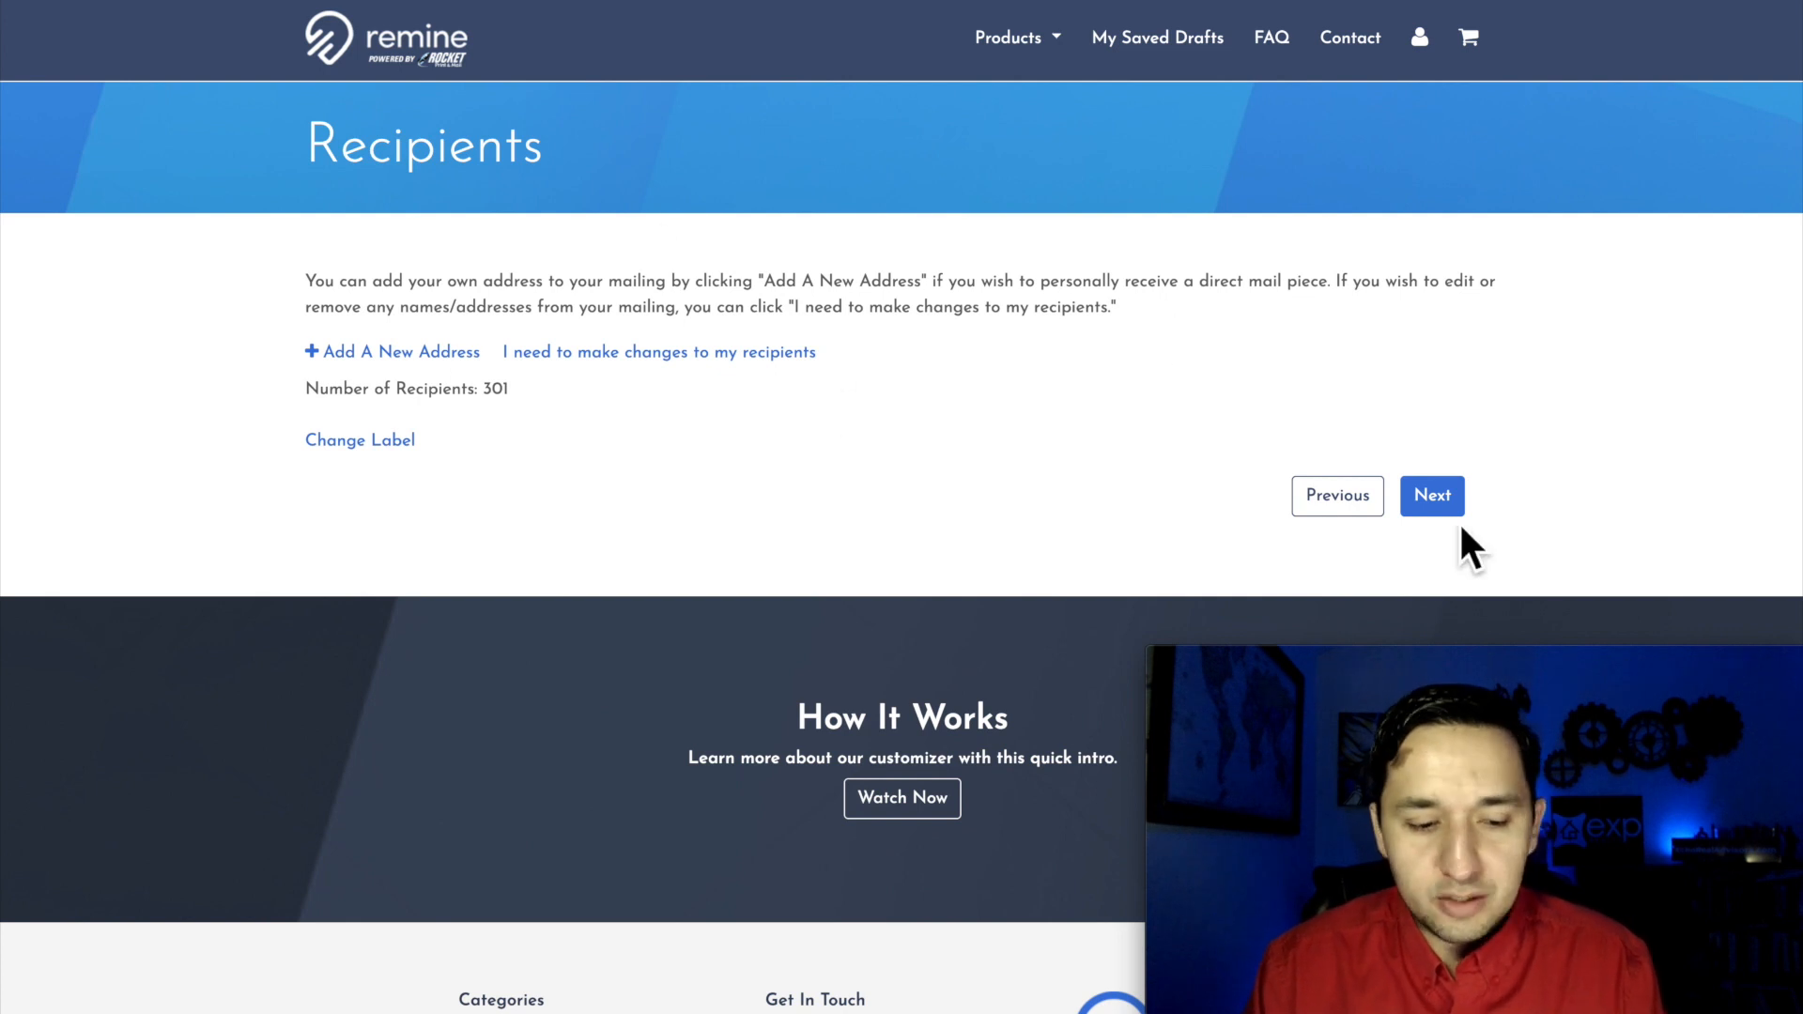
left_click(1428, 507)
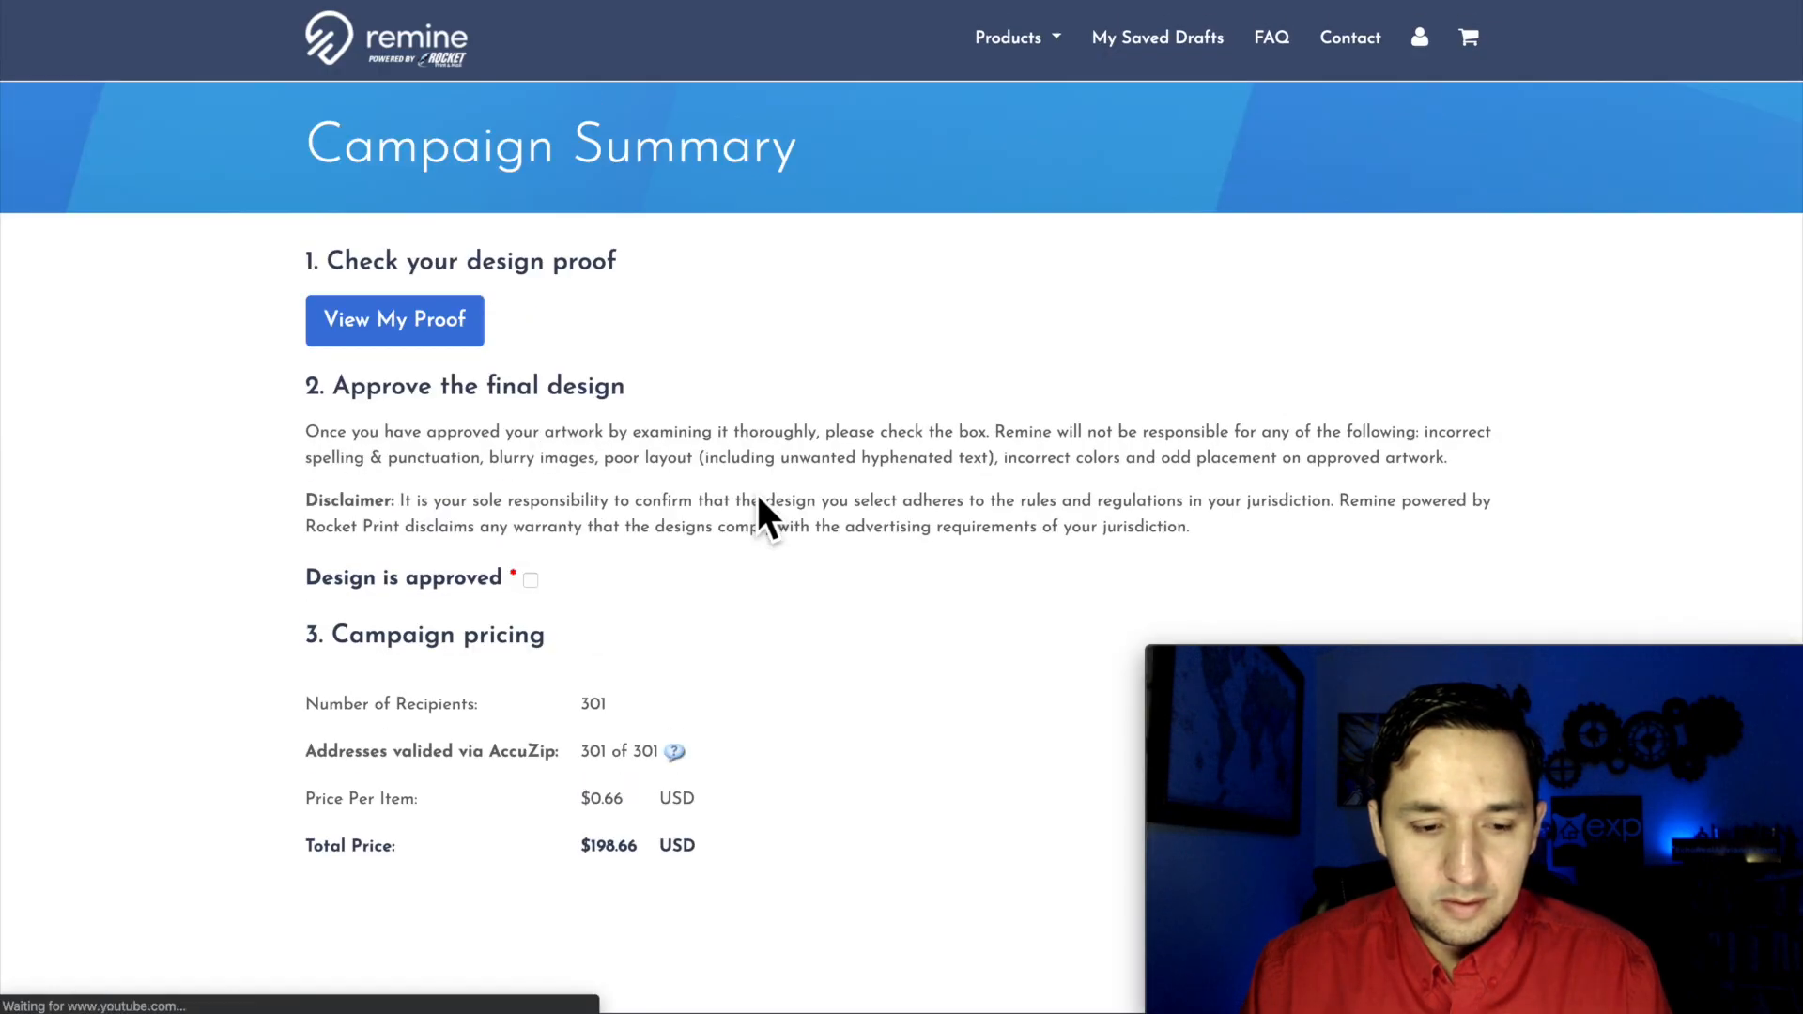
Step: Check both pages of the postcard's design proof, and review the approval and campaign pricing sections of the summary
left_click(435, 325)
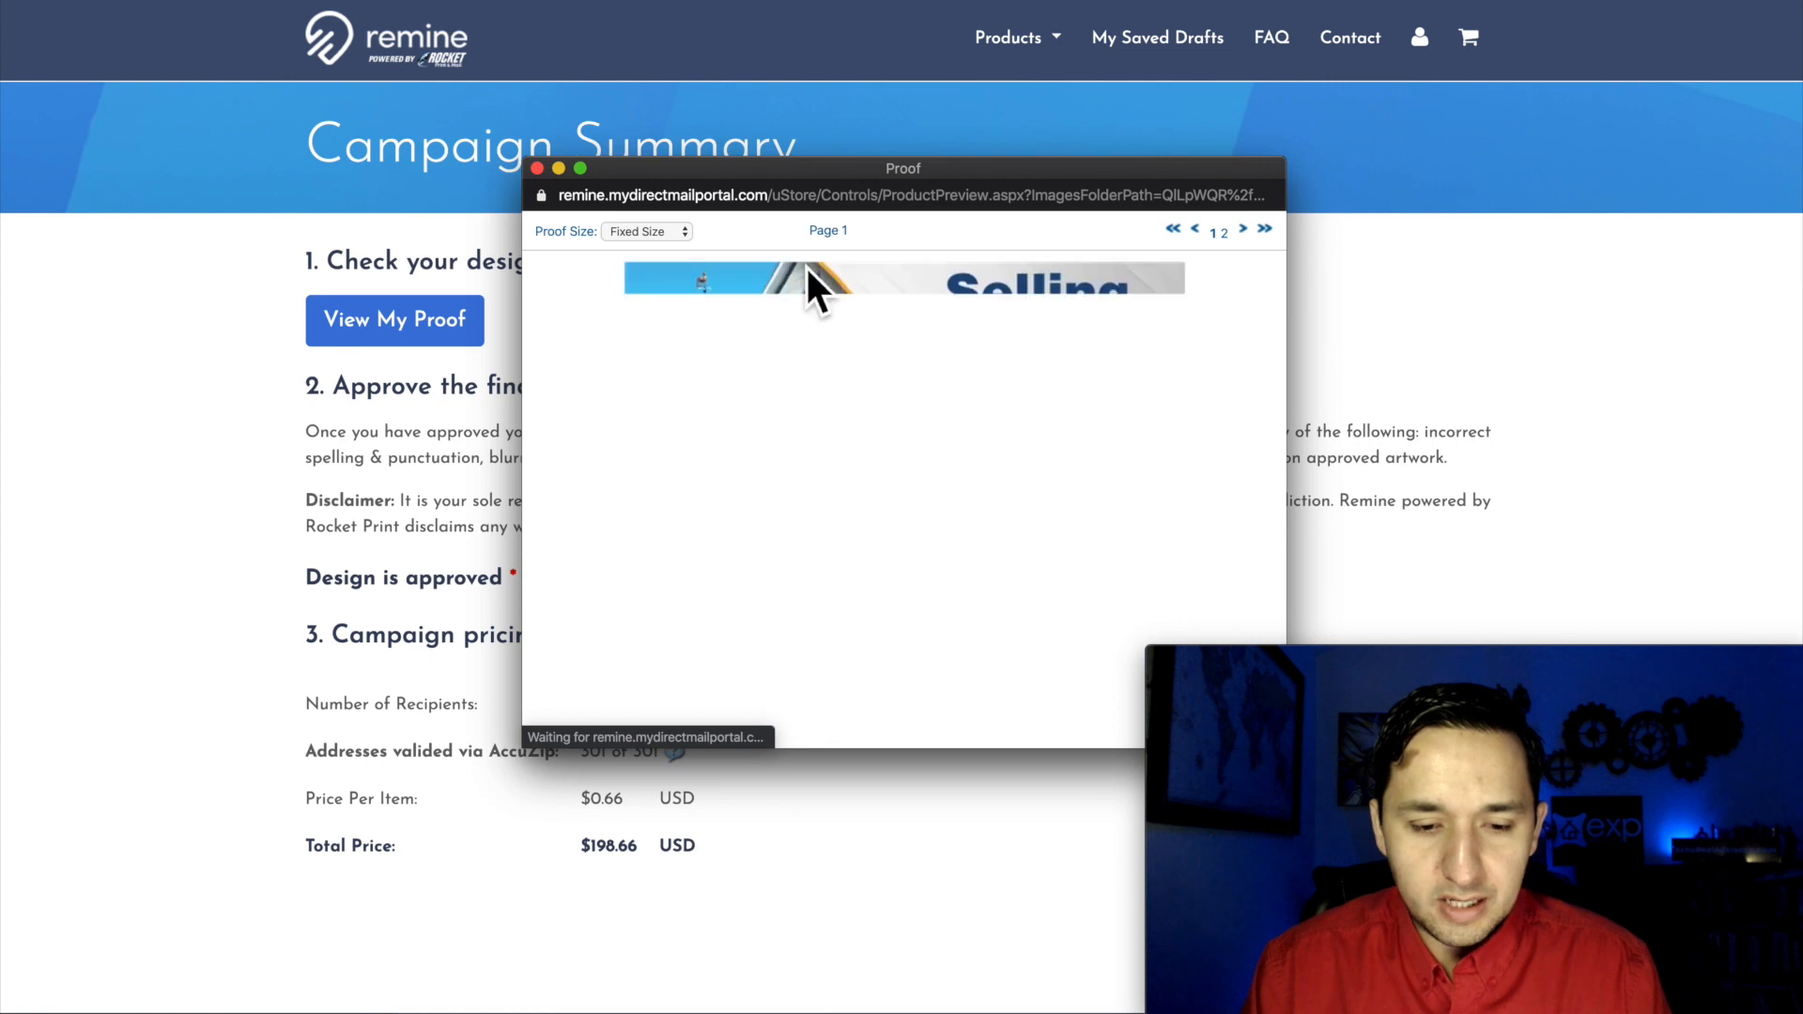
left_click(1242, 229)
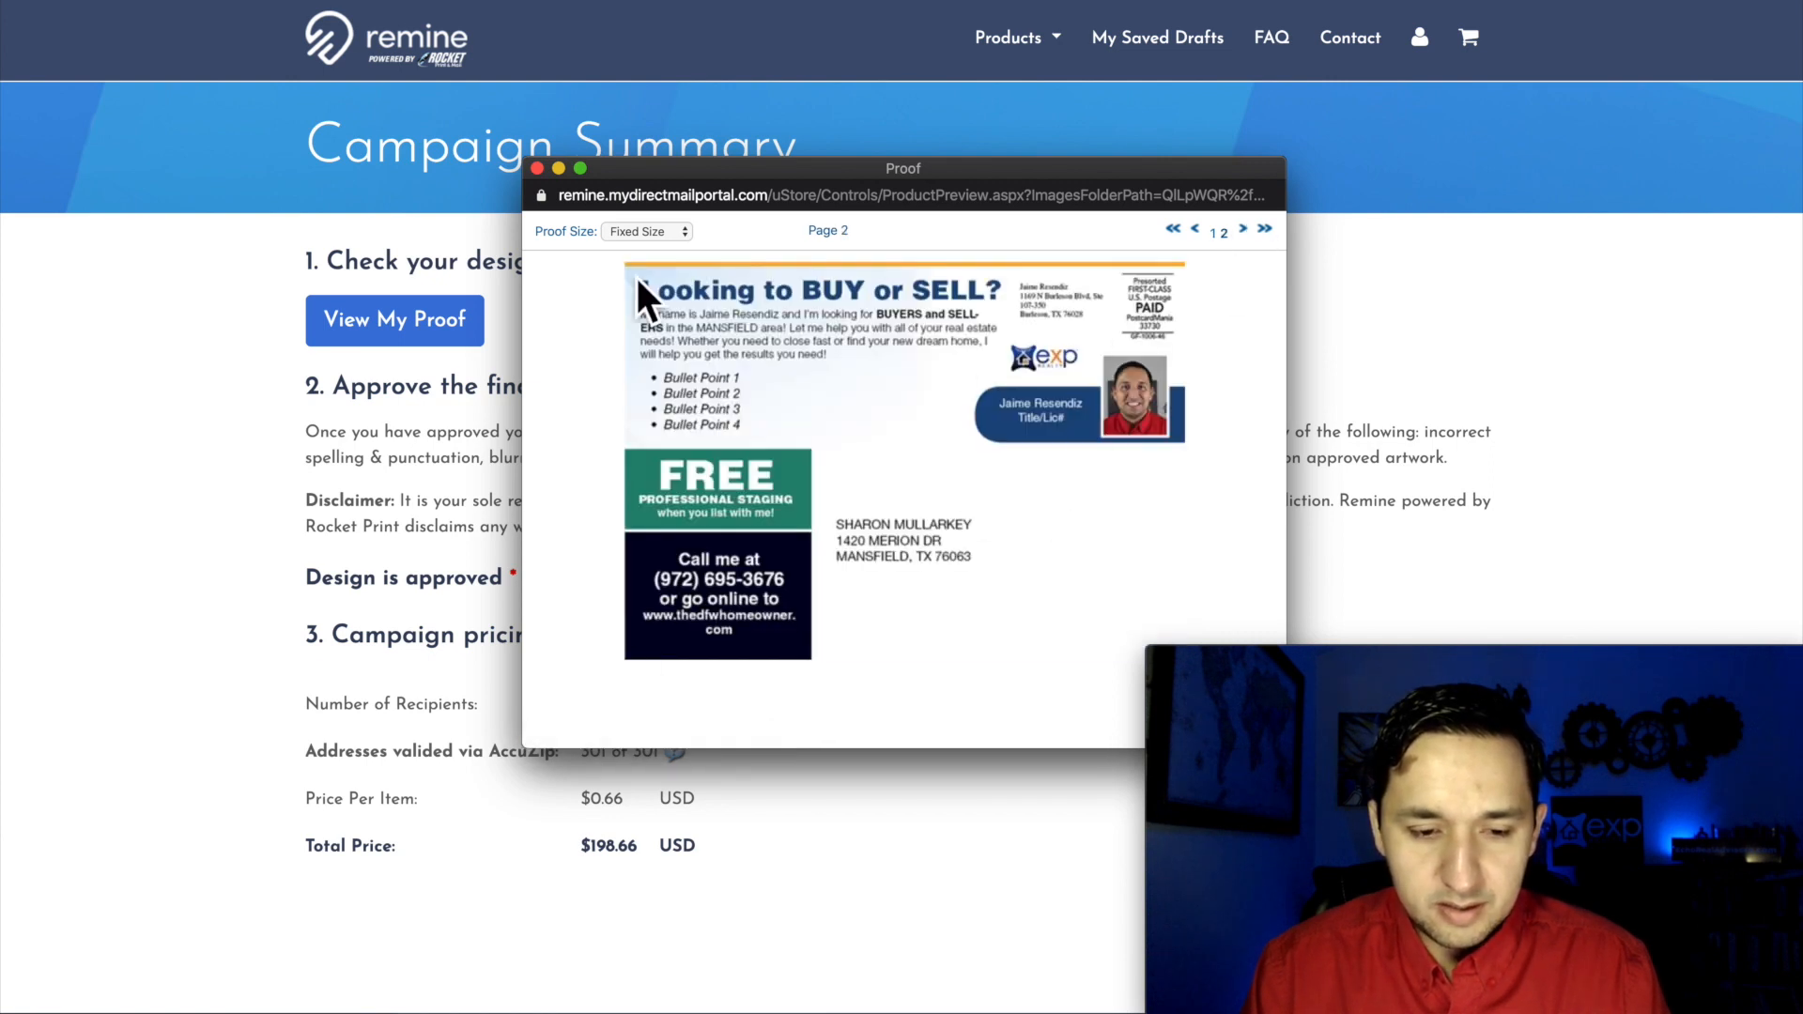
left_click(538, 169)
scroll(687, 576, "down", 5)
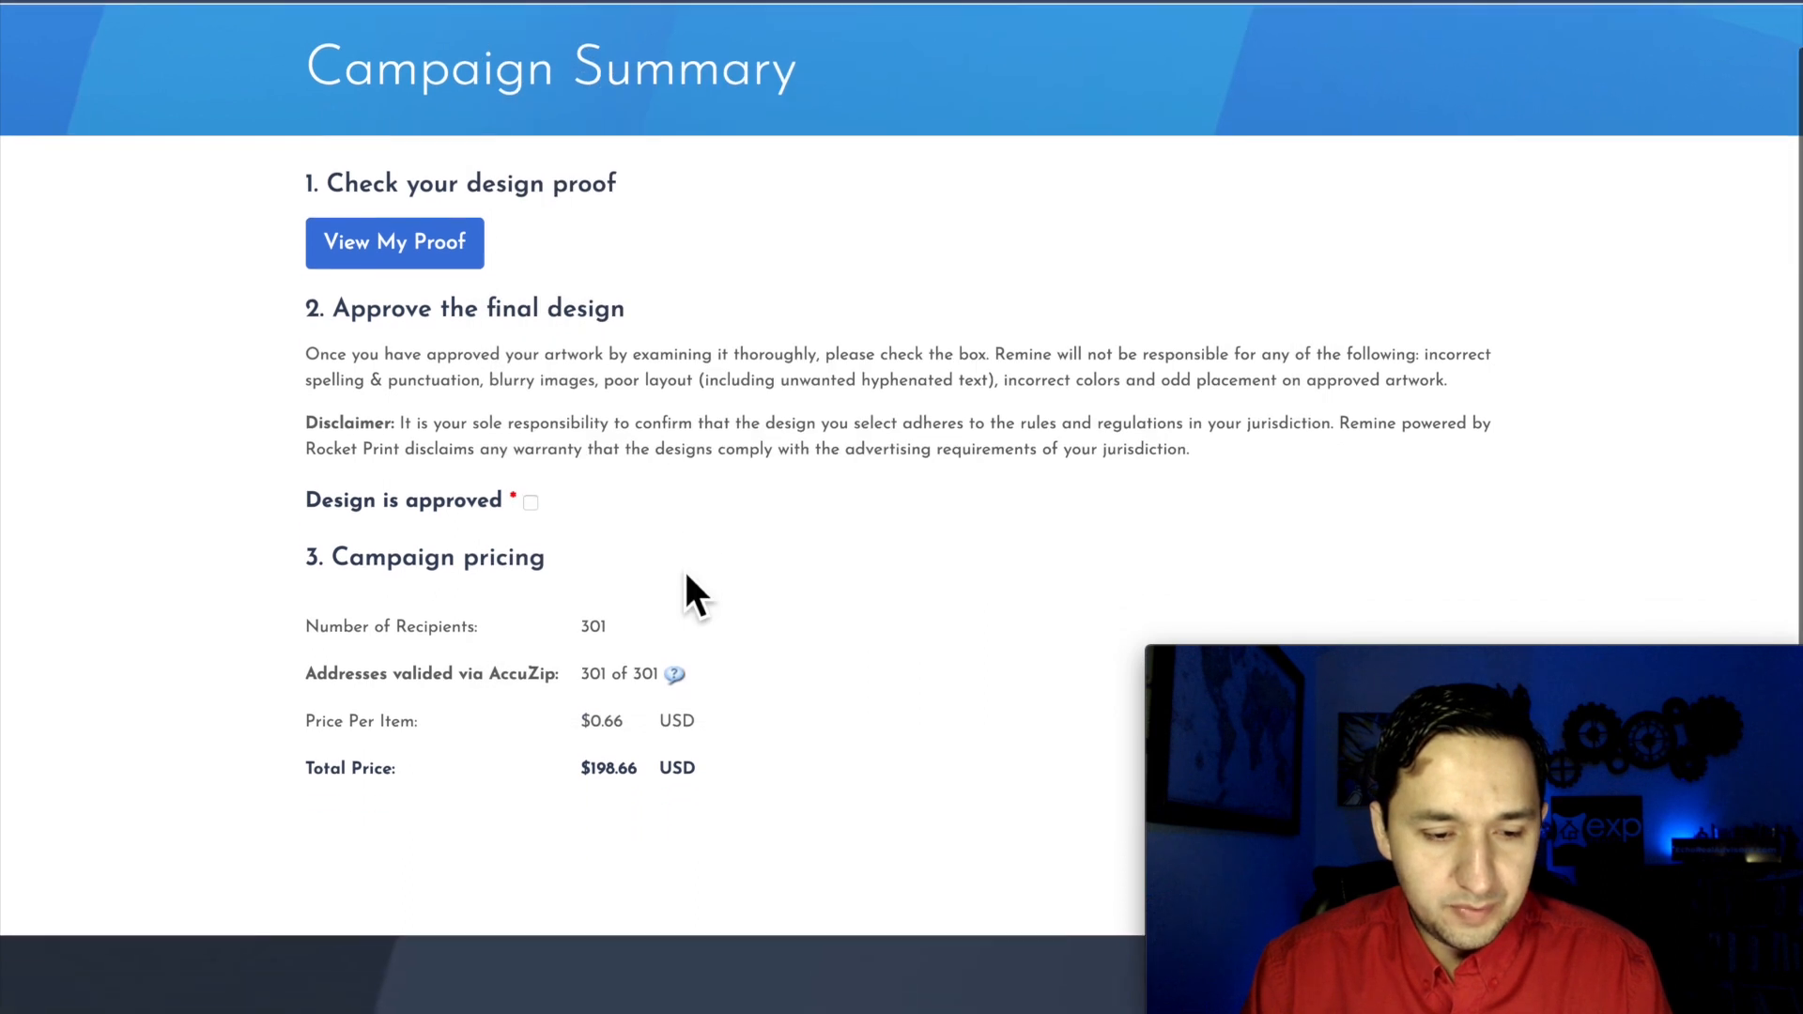
scroll(685, 572, "up", 1)
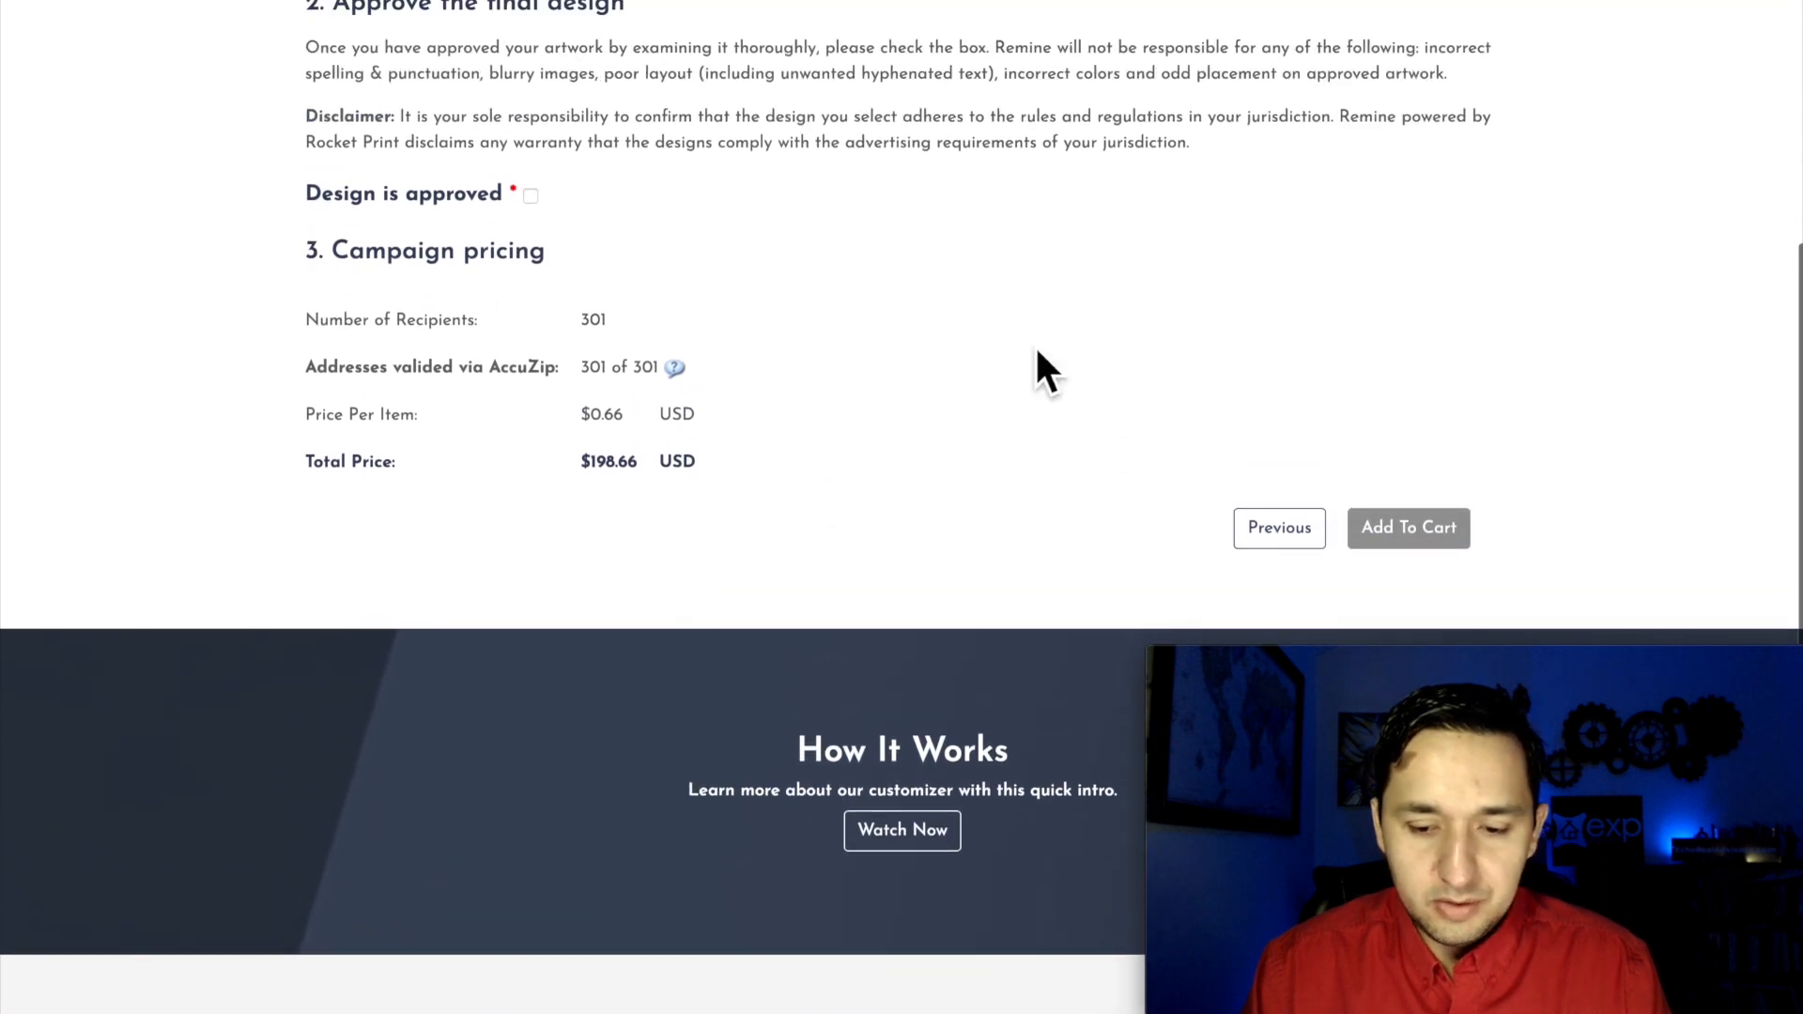
scroll(1426, 375, "up", 4)
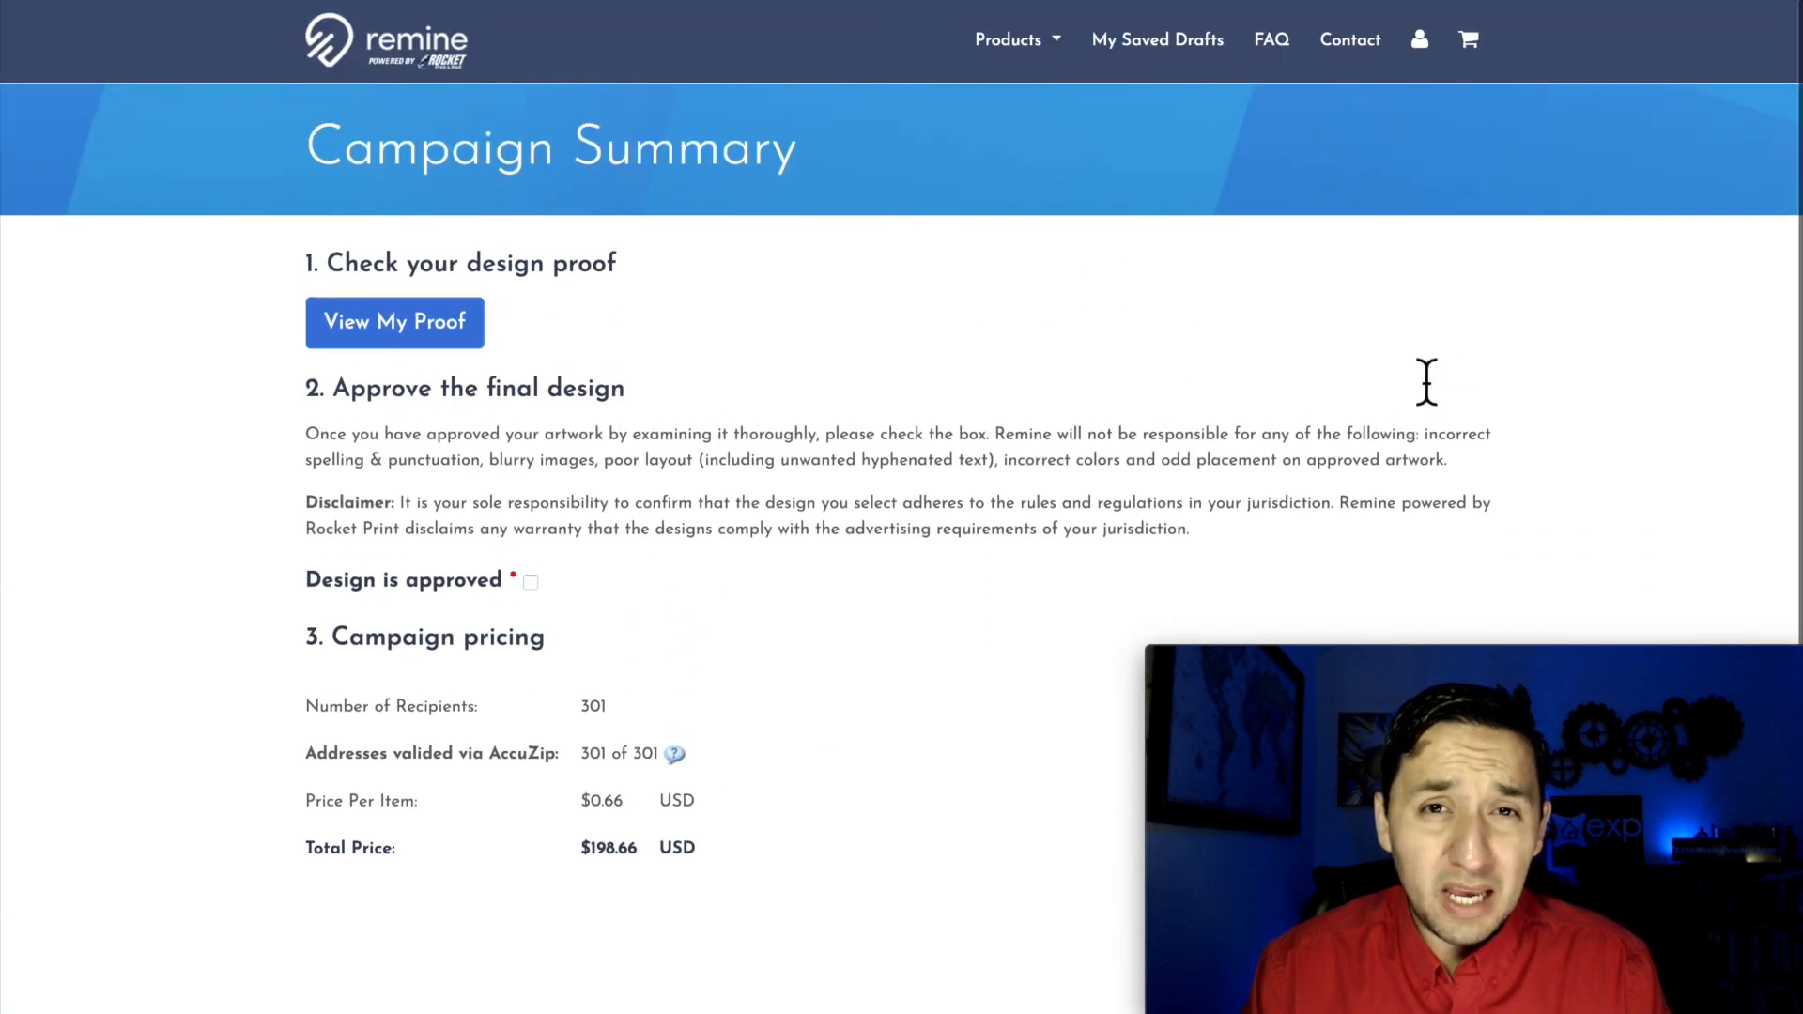